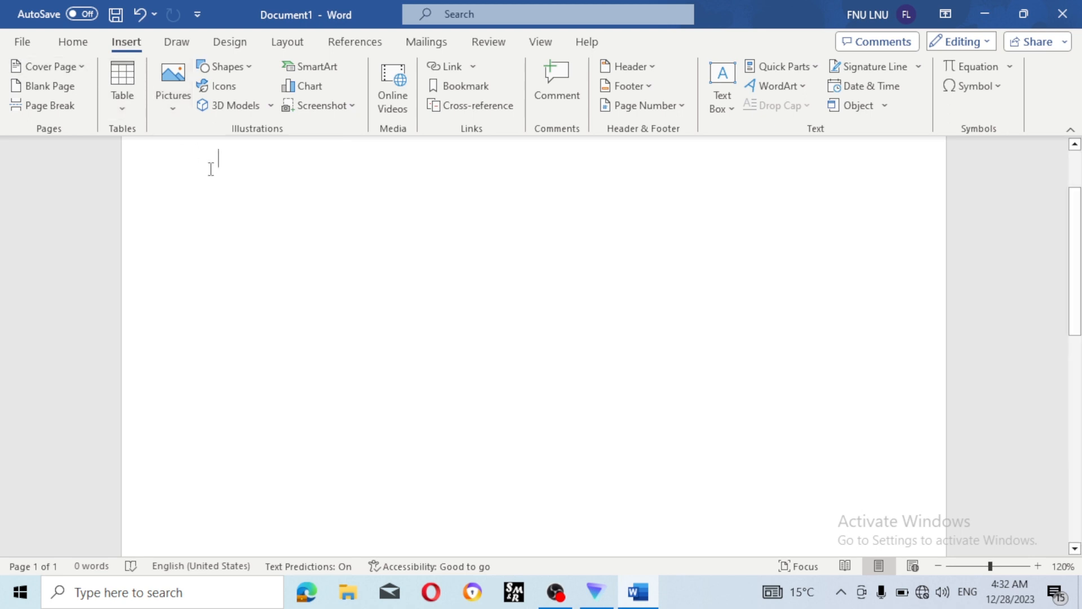
# - Type =rand() on the blank page to generate five paragraphs of sample text
pyautogui.write('=')
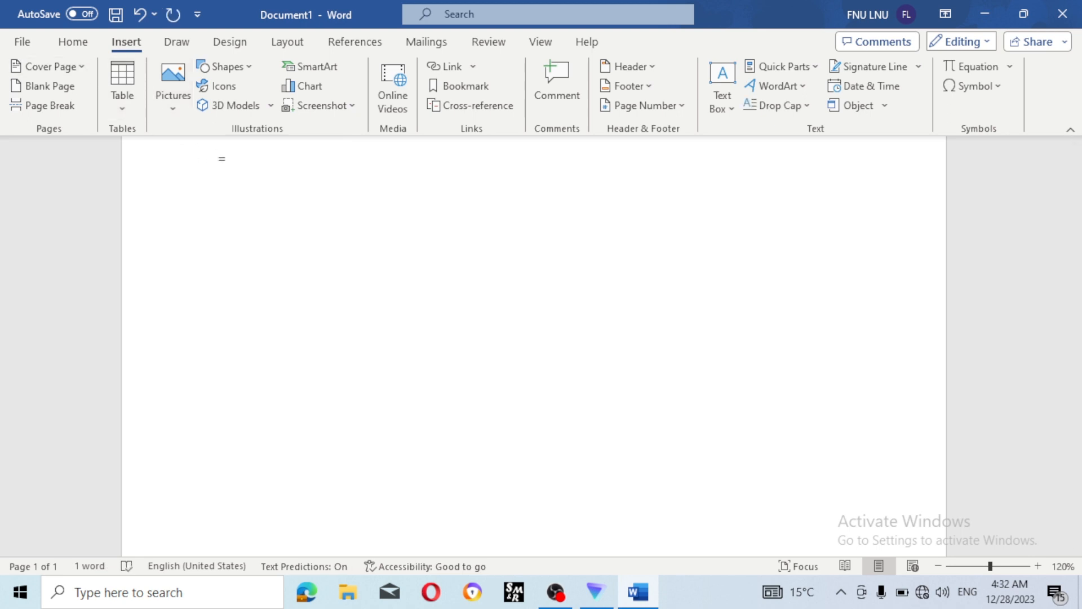
pyautogui.write('ramd')
pyautogui.press('BackSpace')
pyautogui.press('BackSpace')
pyautogui.write('nd()')
pyautogui.press('Return')
pyautogui.scroll(2, 225, 171)
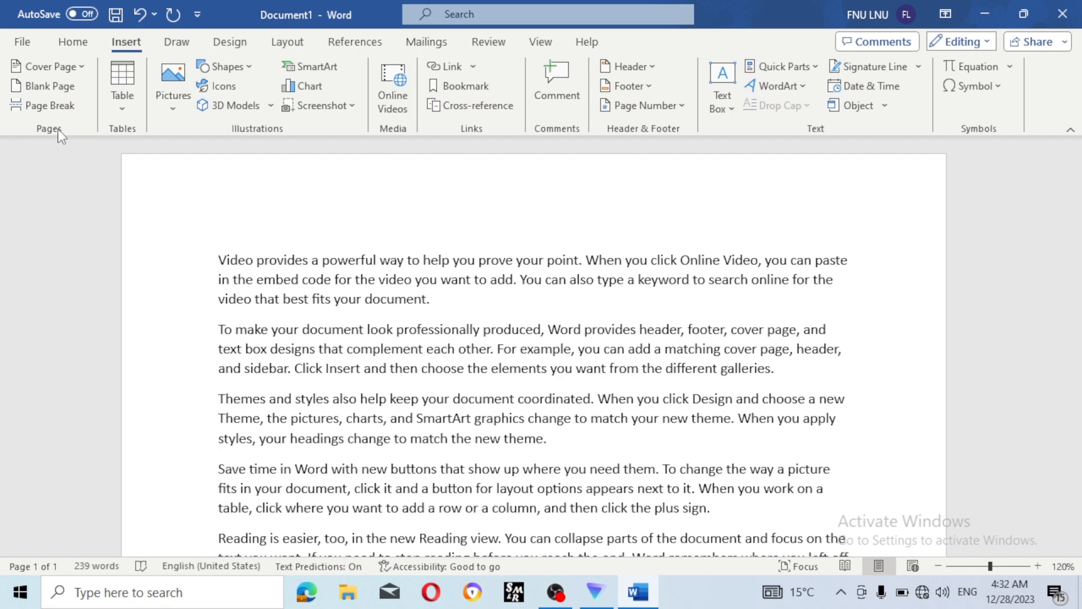
# - Browse the cover page designs and close the gallery without choosing one
pyautogui.click(66, 68)
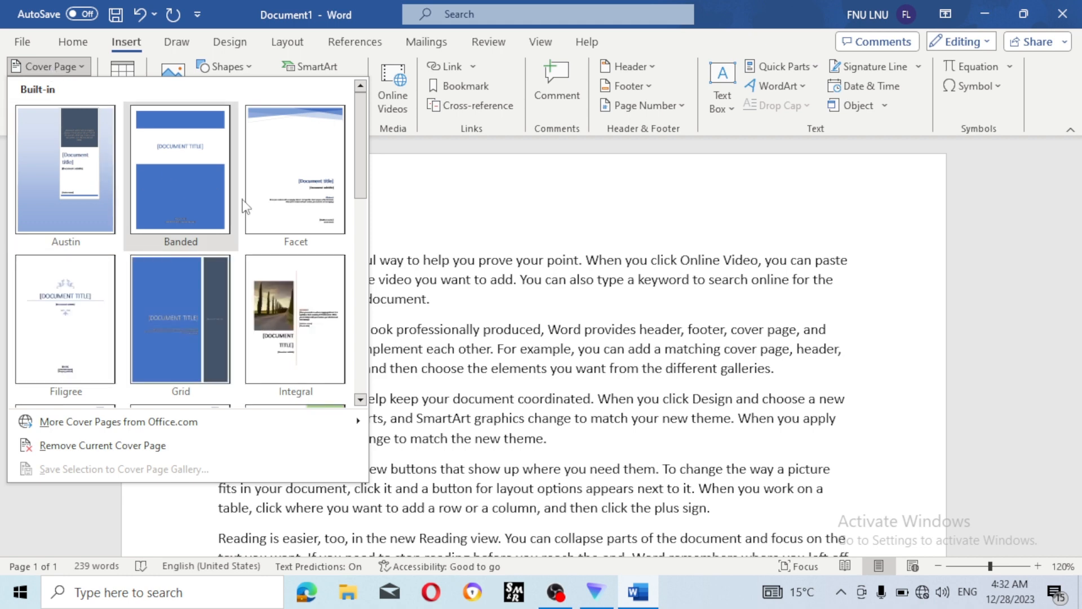
pyautogui.scroll(-5, 241, 206)
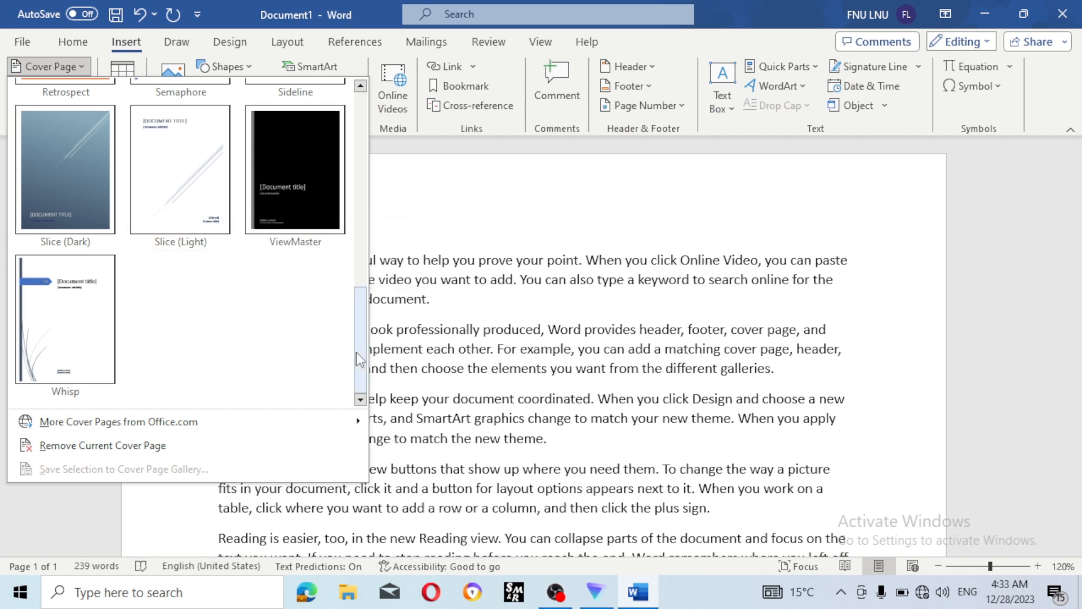
pyautogui.click(453, 223)
pyautogui.scroll(-4, 446, 292)
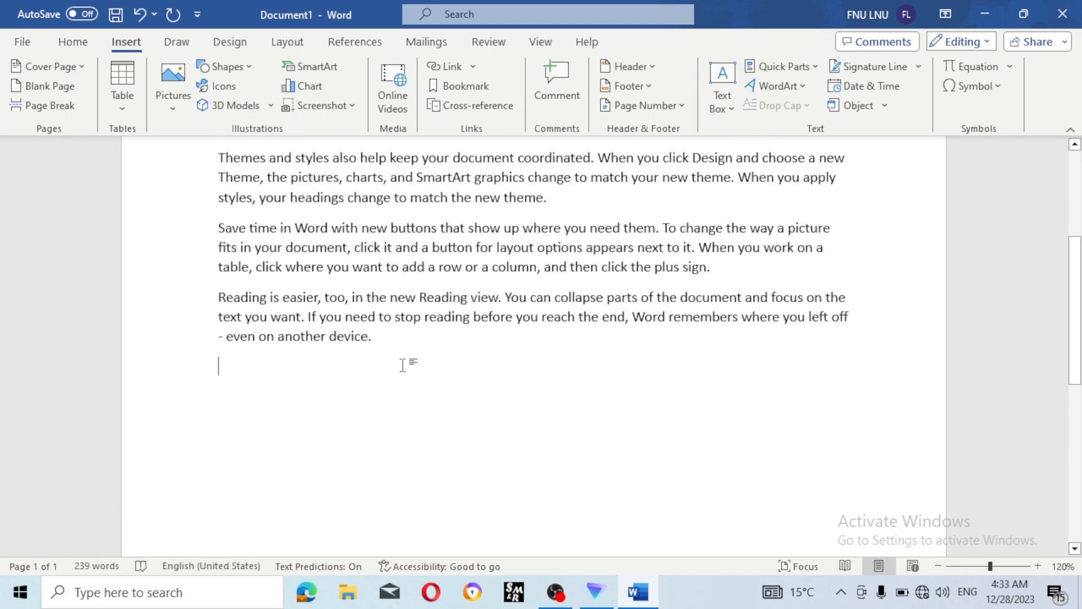
# - Add a page break after the last sample paragraph ending in 'device.'
pyautogui.click(384, 350)
pyautogui.hotkey('ctrl', 'Return')
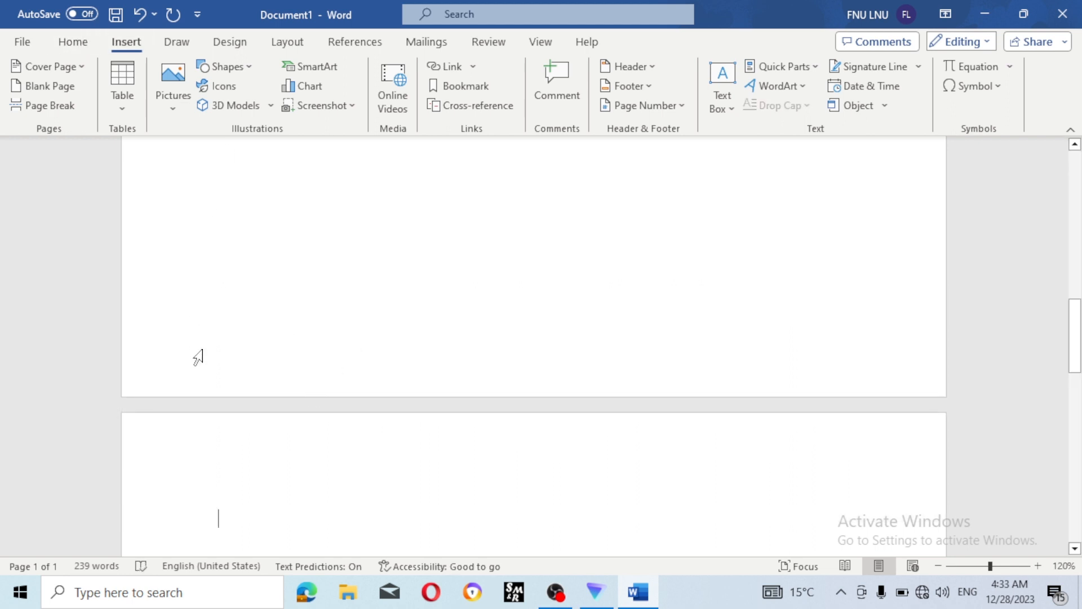
pyautogui.scroll(-4, 206, 355)
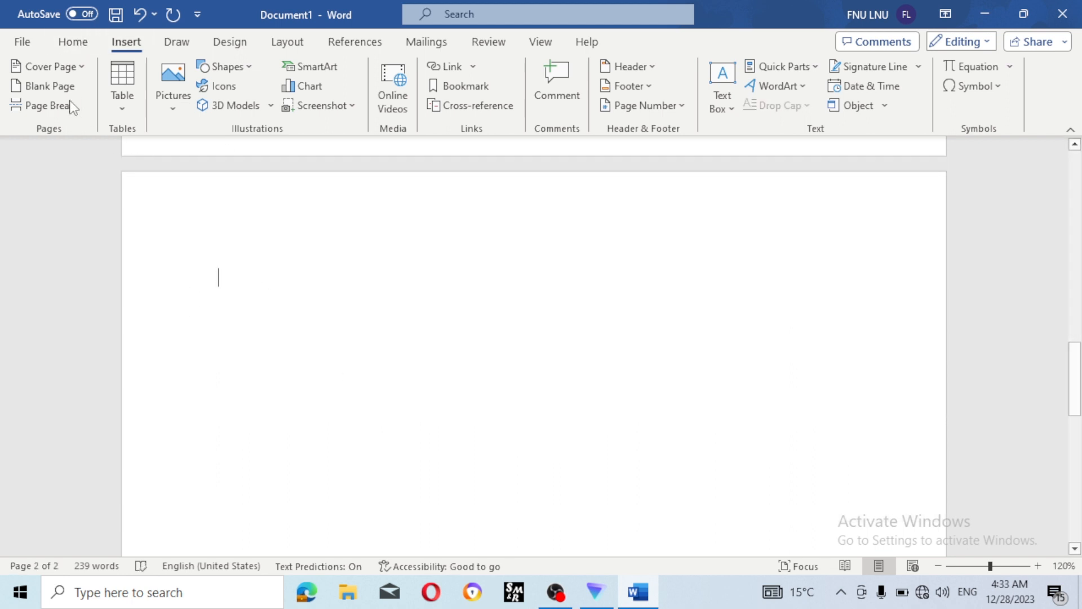
# - Add the Banded cover page at the front of the document
pyautogui.click(74, 69)
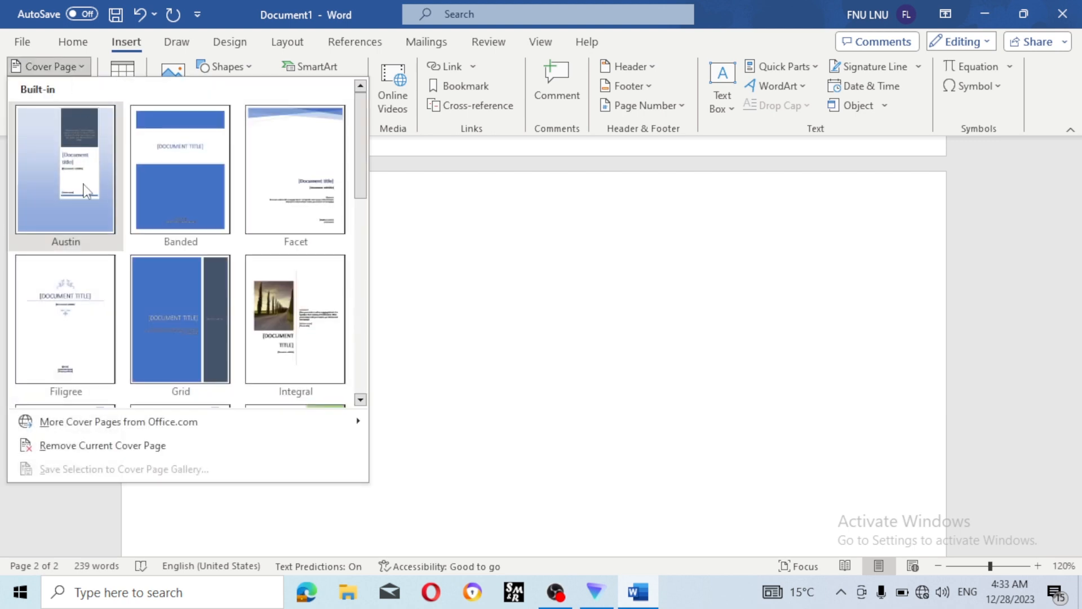
pyautogui.scroll(-5, 204, 289)
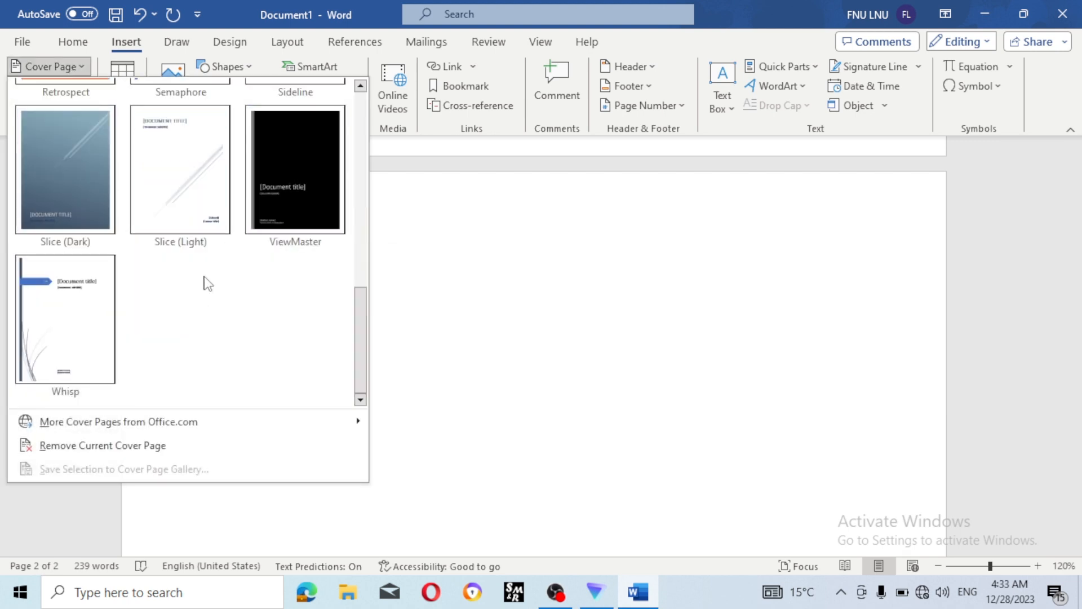
pyautogui.scroll(5, 198, 242)
pyautogui.press('Escape')
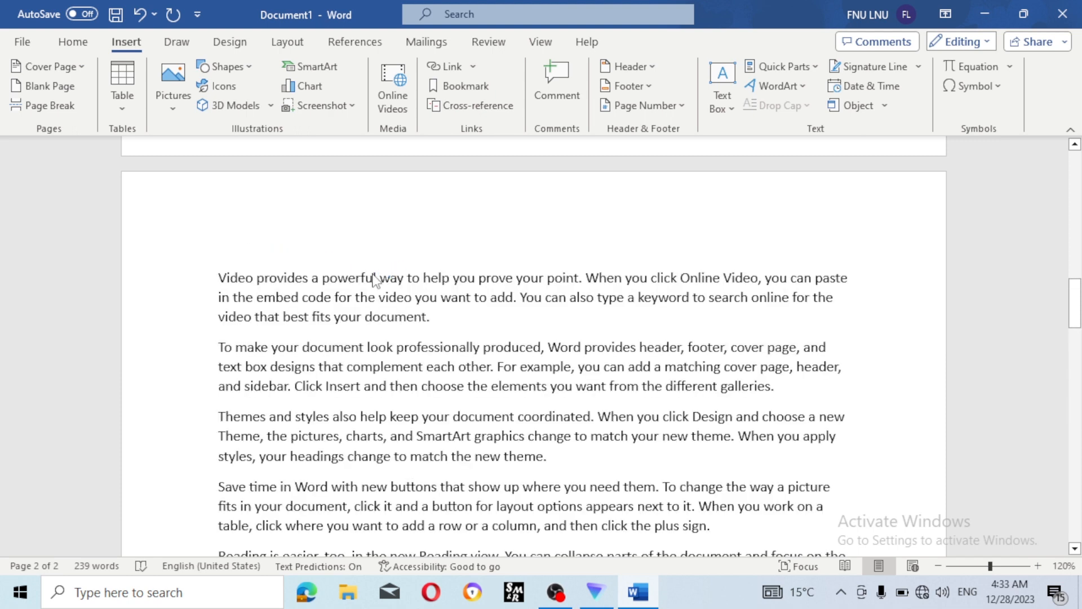
pyautogui.scroll(-6, 405, 239)
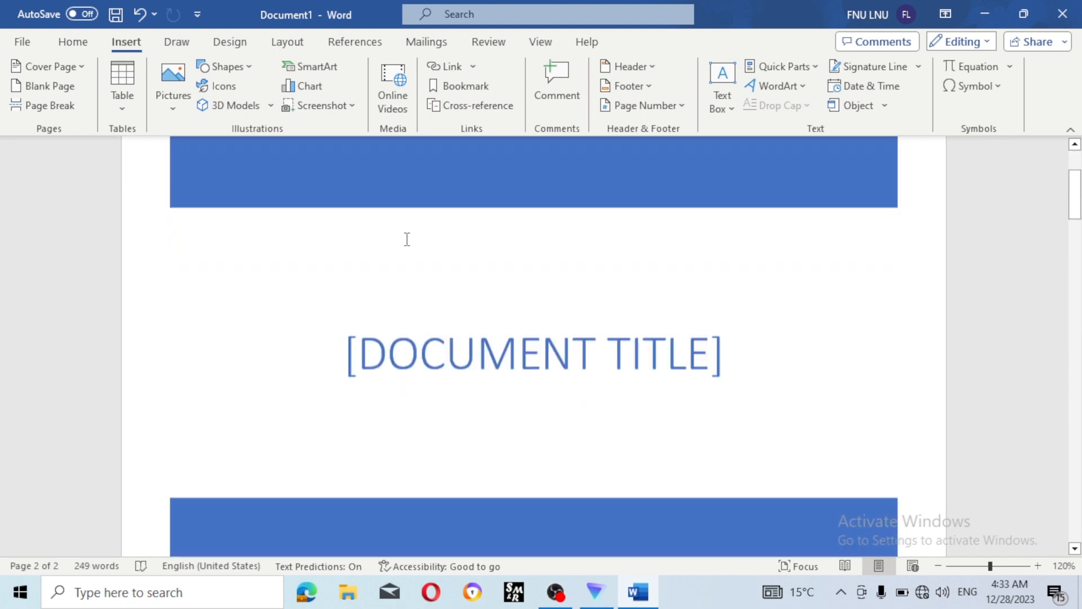
pyautogui.scroll(3, 407, 239)
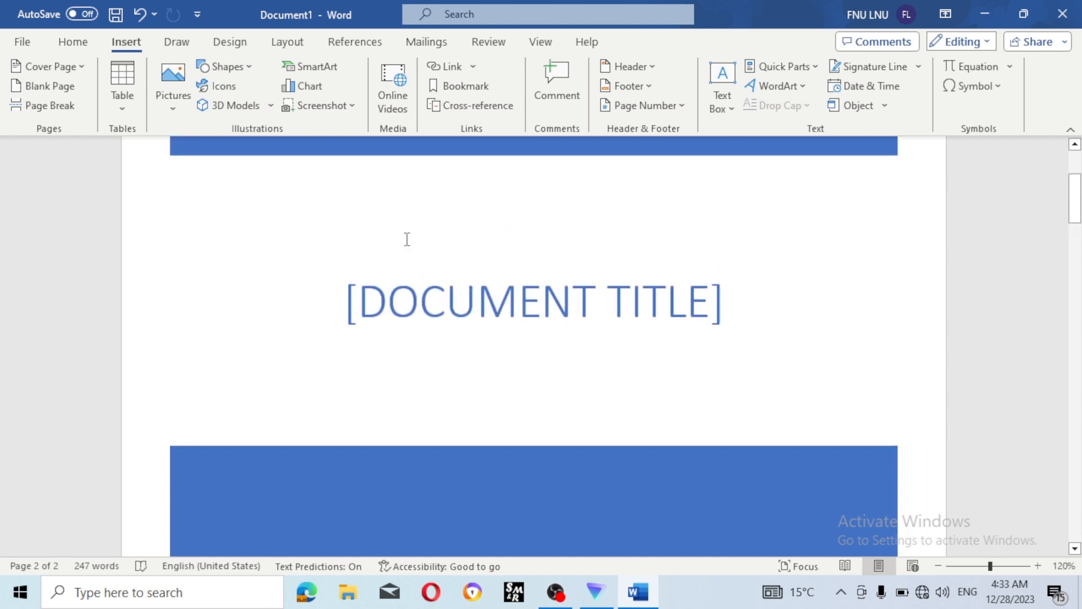
# - Select and delete the [DOCUMENT TITLE] placeholder on the cover page
pyautogui.click(466, 296)
pyautogui.click(514, 293)
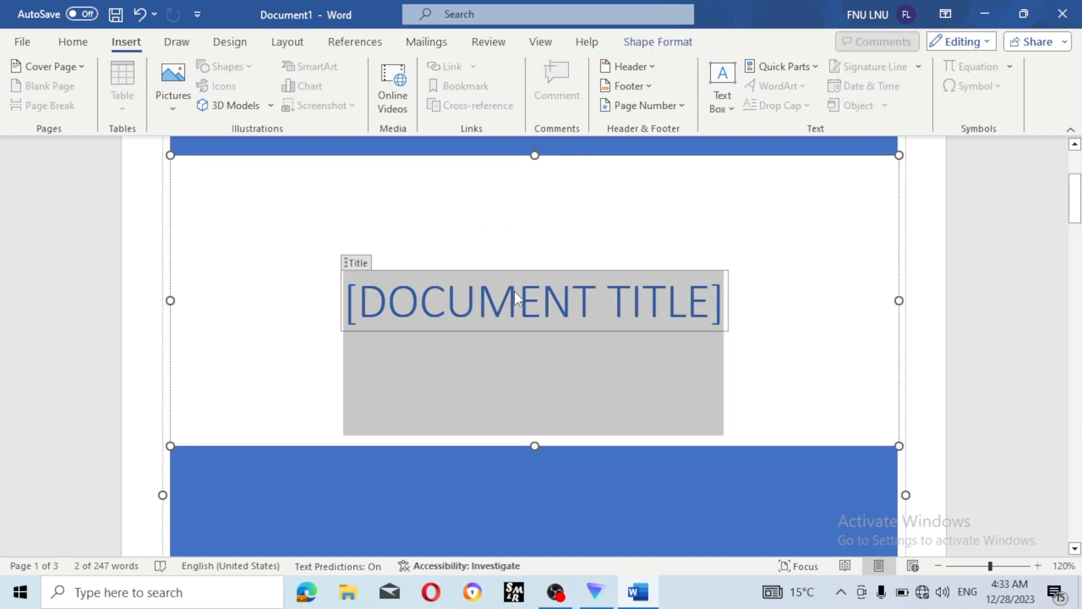
pyautogui.click(350, 262)
pyautogui.click(420, 302)
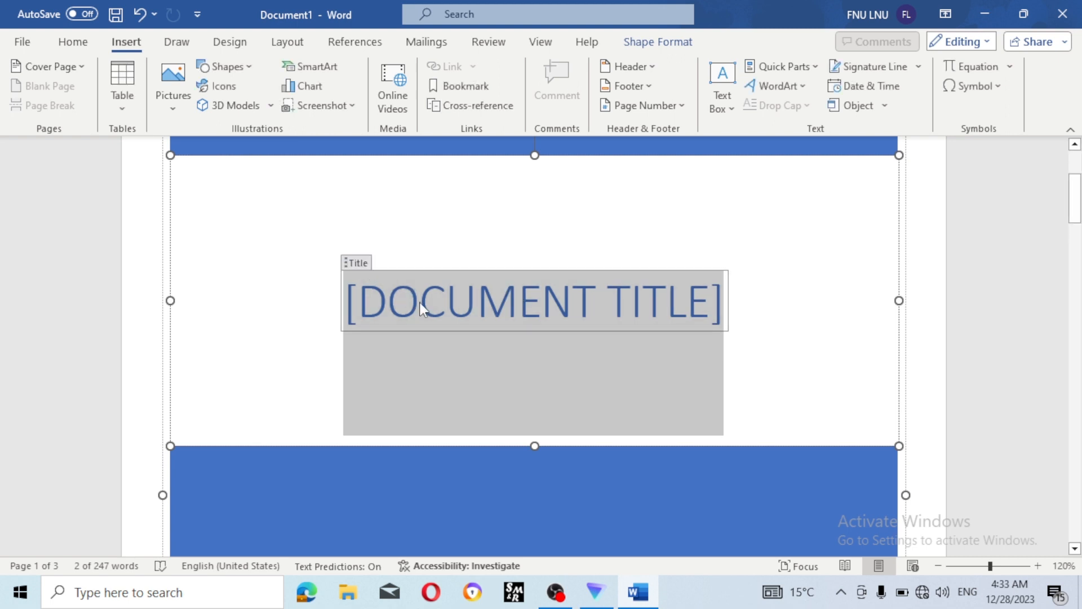
pyautogui.press('Delete')
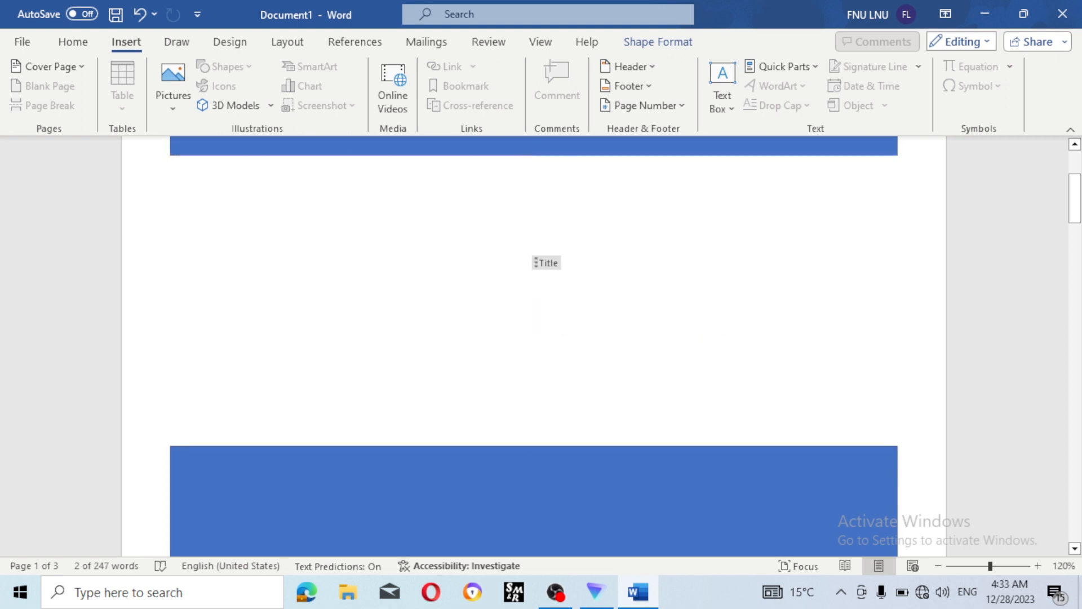
# - Type DIGITAL SKILL YOUTUBE CHANNEL as the cover page title
pyautogui.write('S')
pyautogui.press('BackSpace')
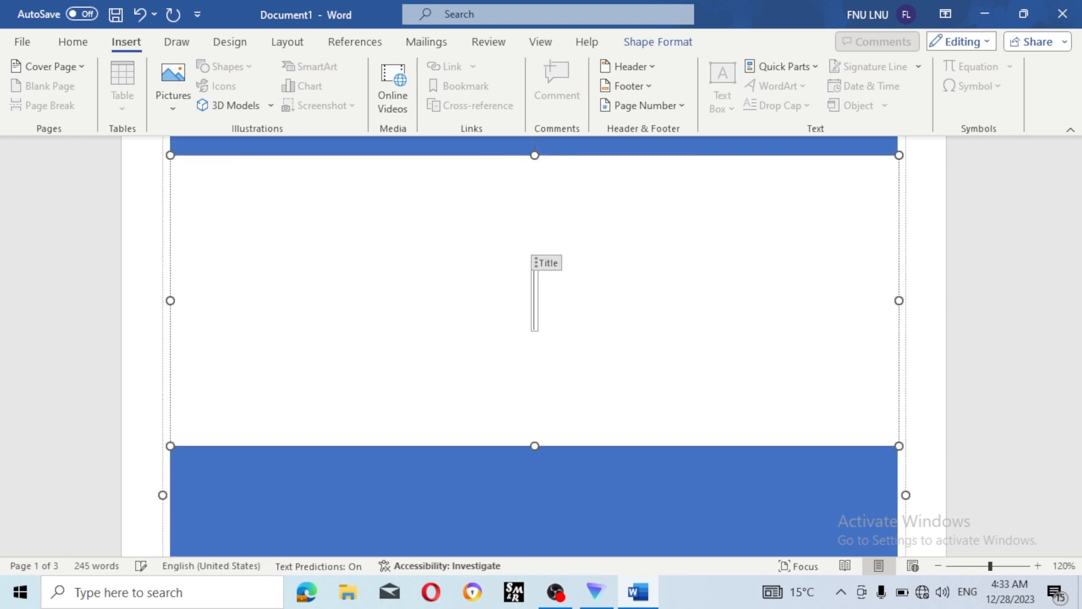
pyautogui.write('DI')
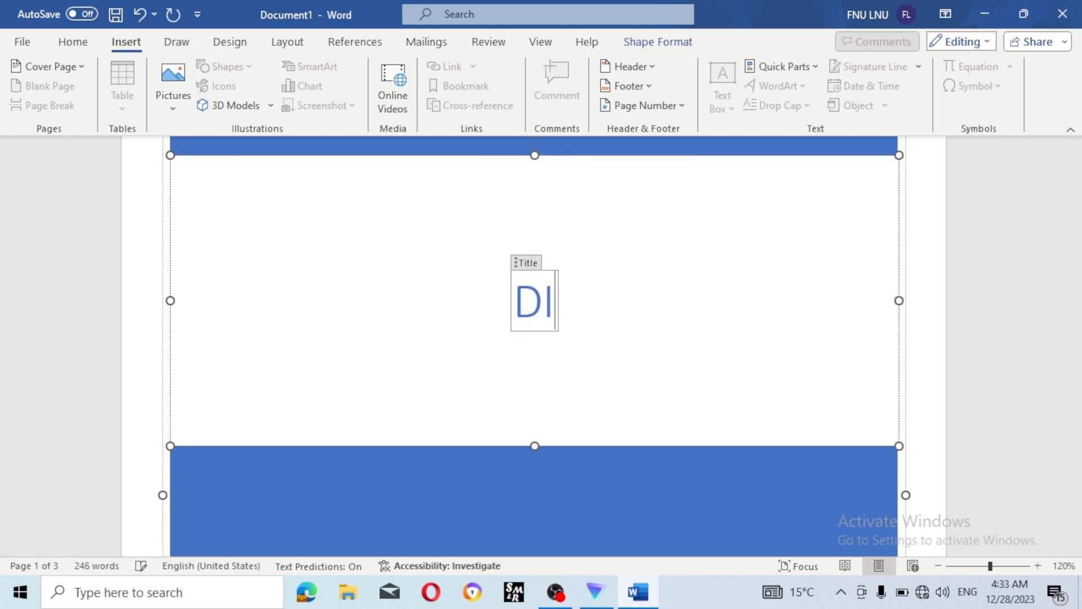
pyautogui.write('GTAI')
pyautogui.press('BackSpace')
pyautogui.press('BackSpace')
pyautogui.press('BackSpace')
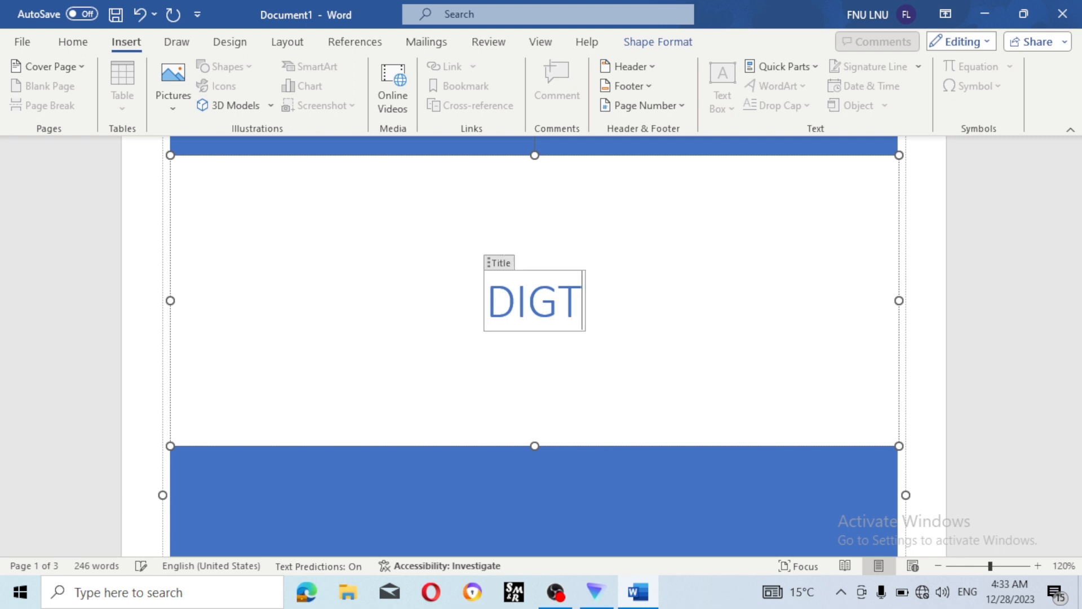
pyautogui.write('I')
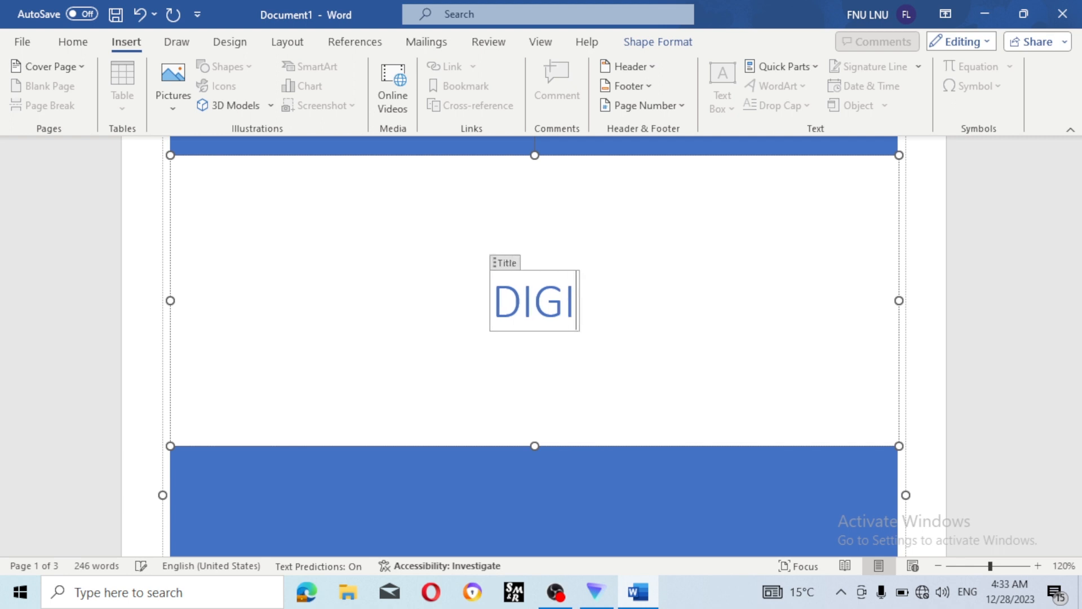
pyautogui.write('TAL SKILL')
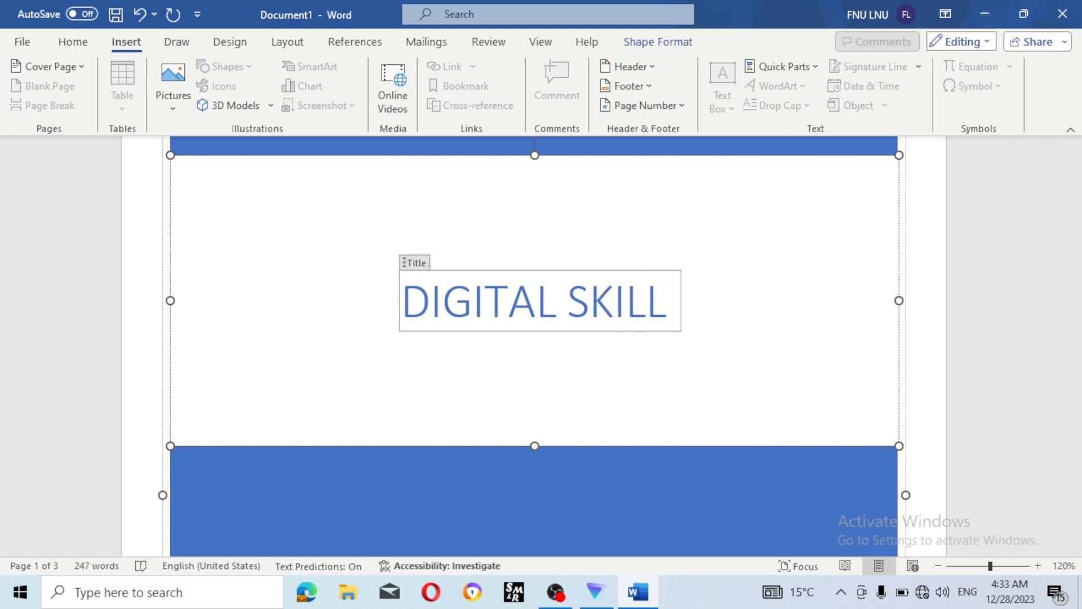
pyautogui.write(' YOUT')
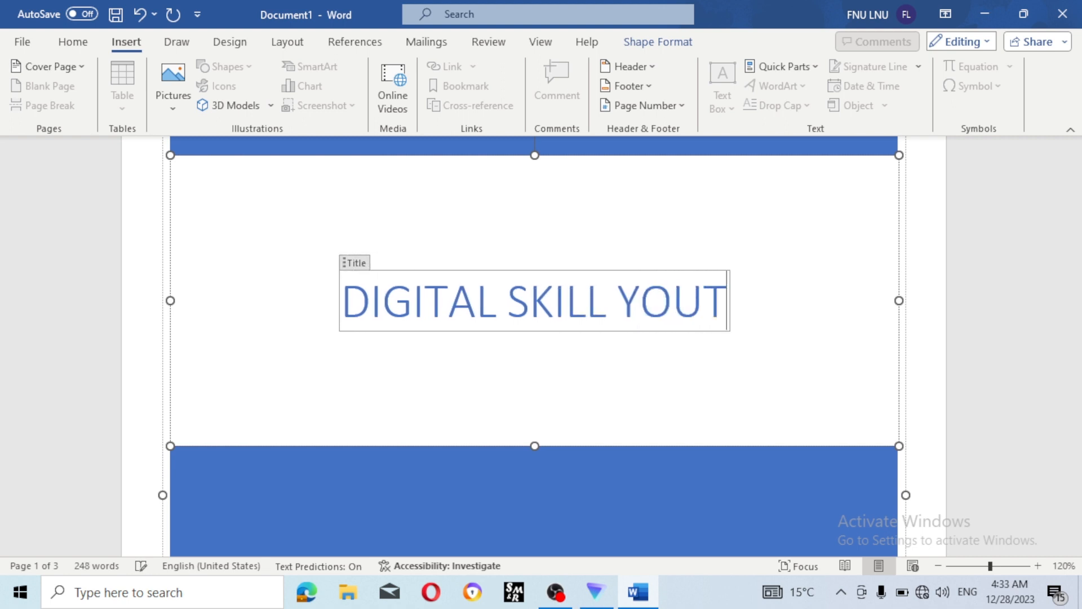
pyautogui.write('U')
pyautogui.press('BackSpace')
pyautogui.press('BackSpace')
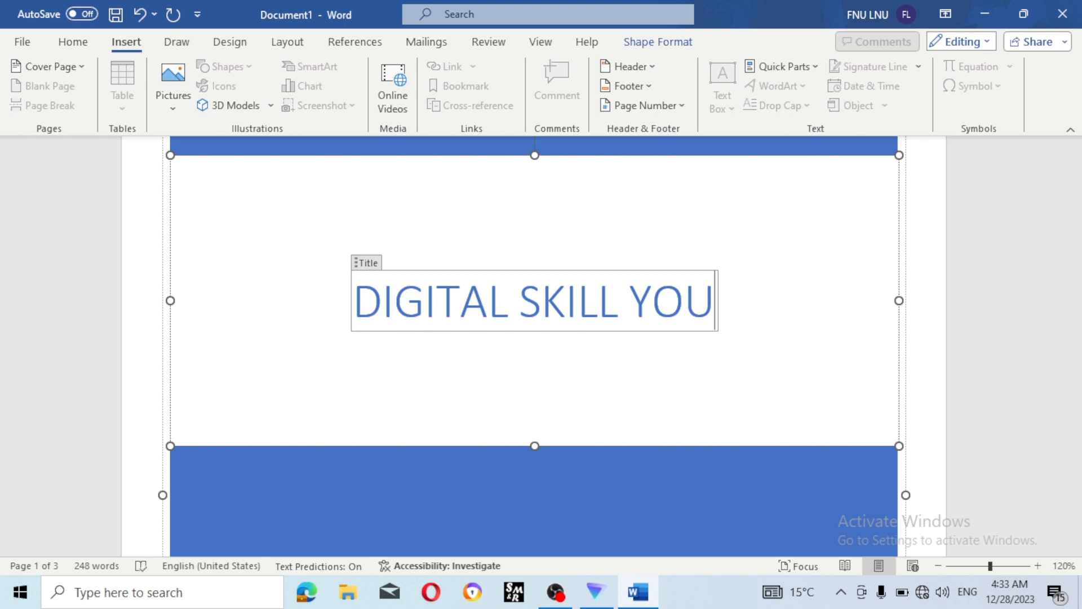
pyautogui.write('TUBE')
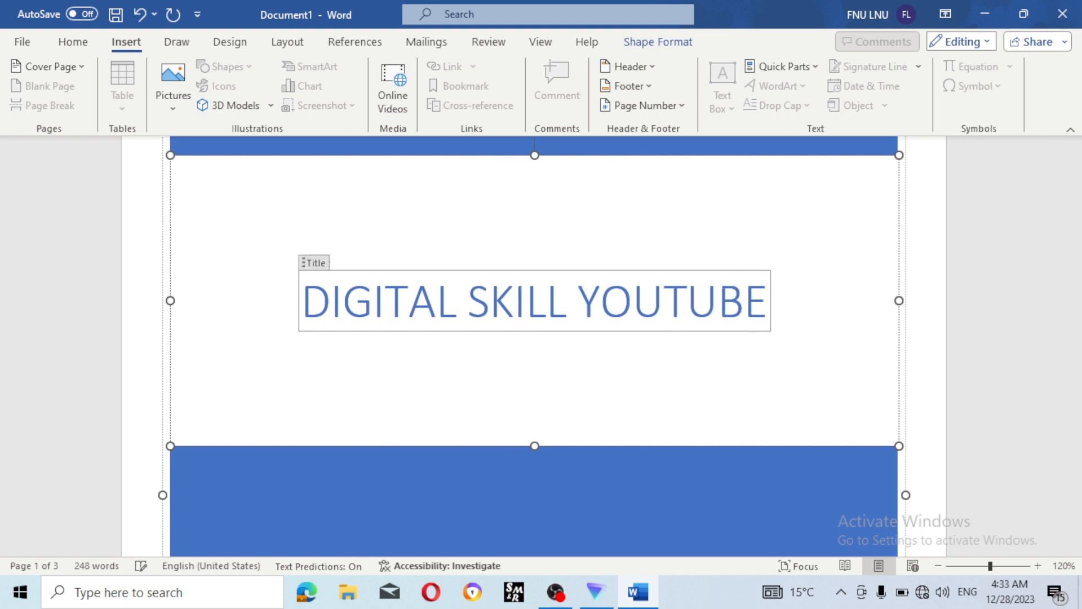
pyautogui.write(' CHNN')
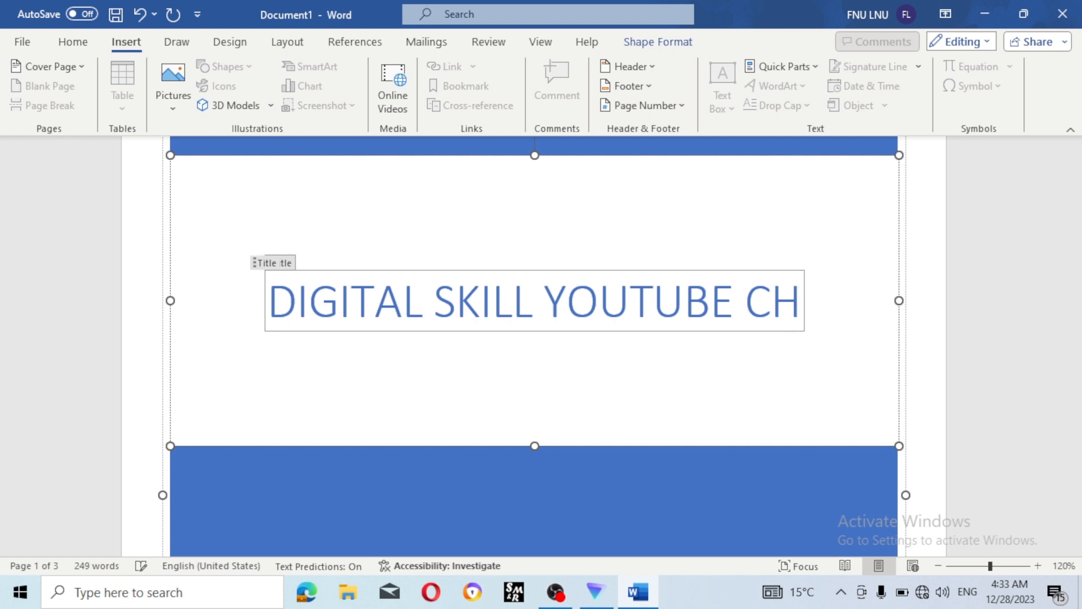
pyautogui.press('BackSpace')
pyautogui.press('BackSpace')
pyautogui.write('AN')
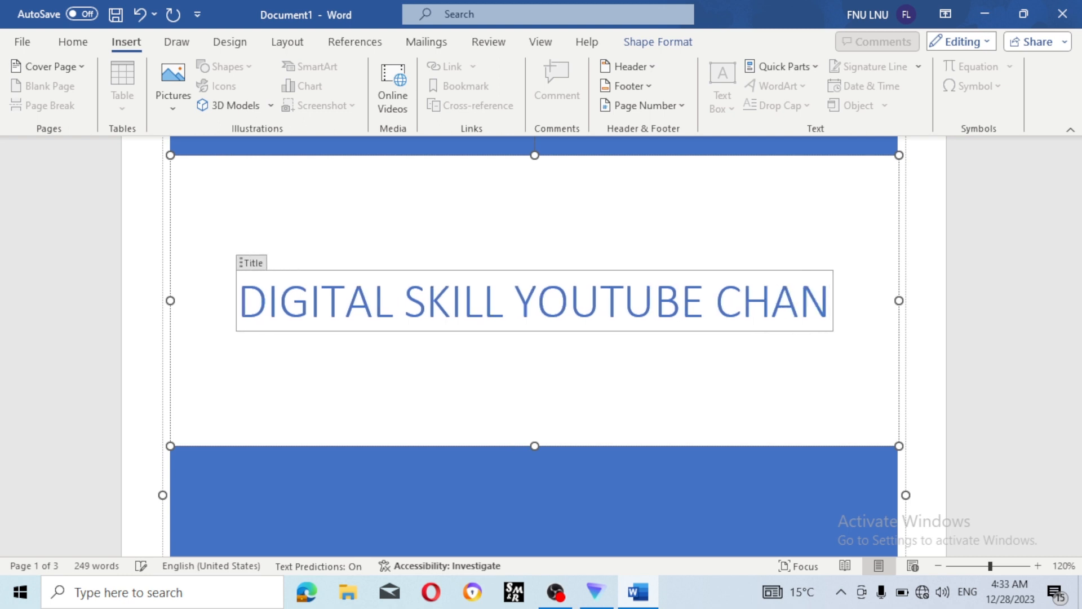
pyautogui.write('NEL')
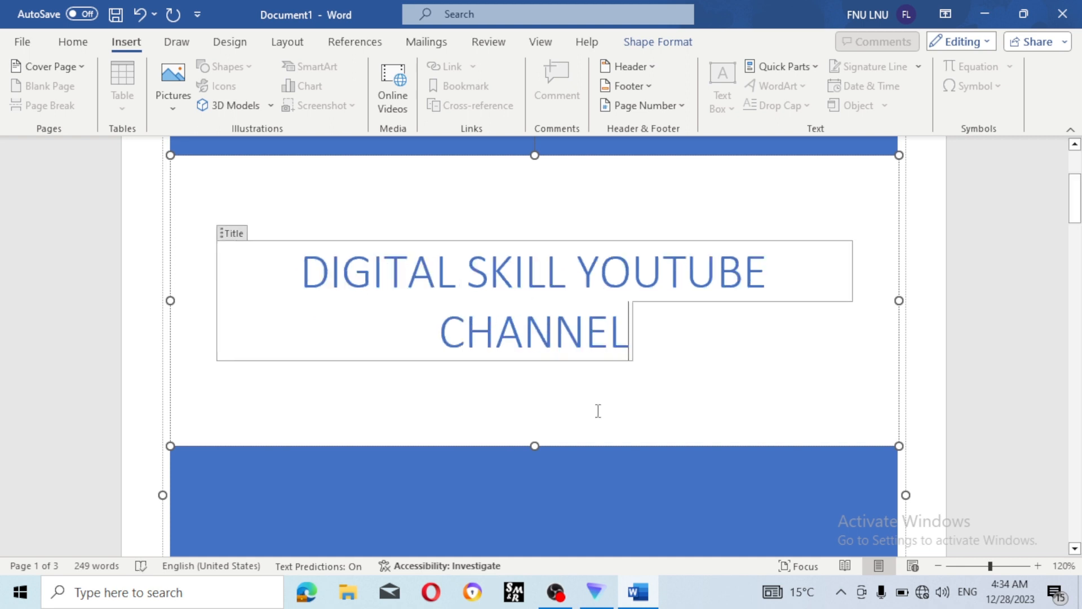
# - Erase the default name in the cover's Author field and enter the author's full name
pyautogui.scroll(-6, 611, 307)
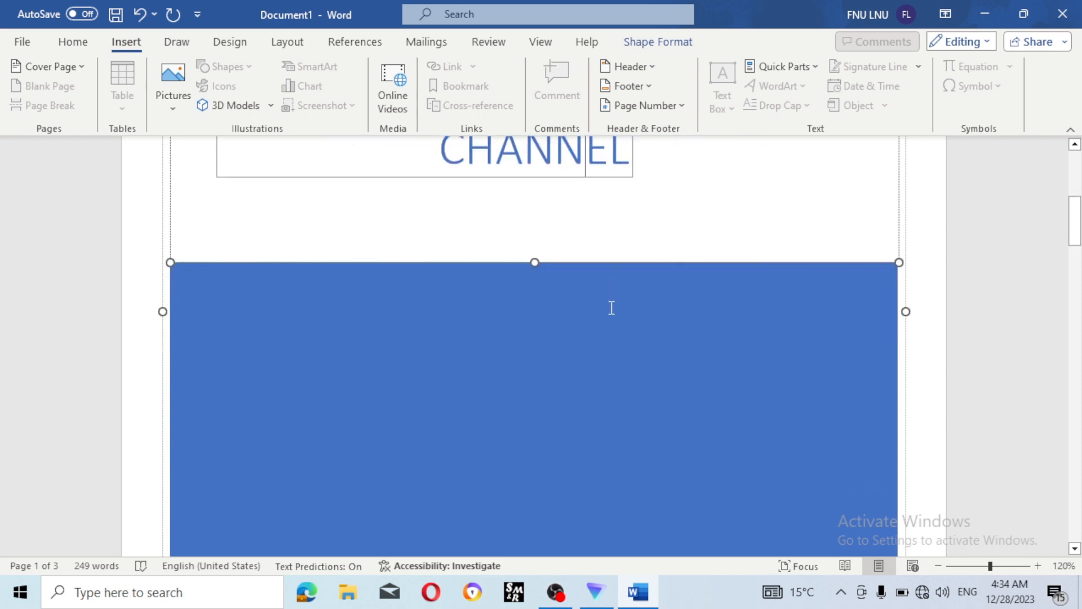
pyautogui.scroll(-3, 516, 300)
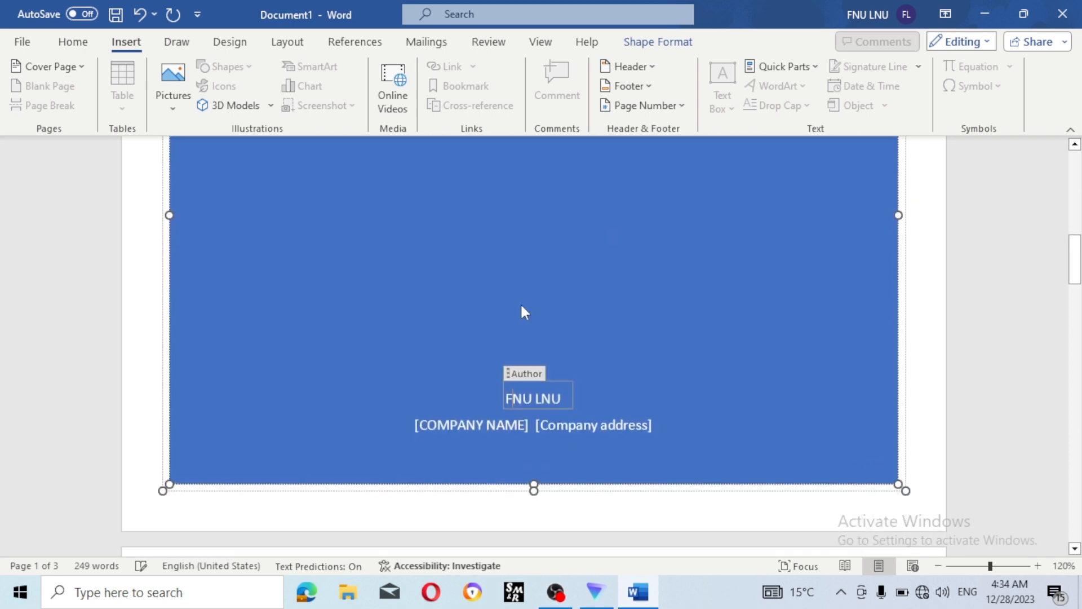
pyautogui.scroll(-2, 523, 305)
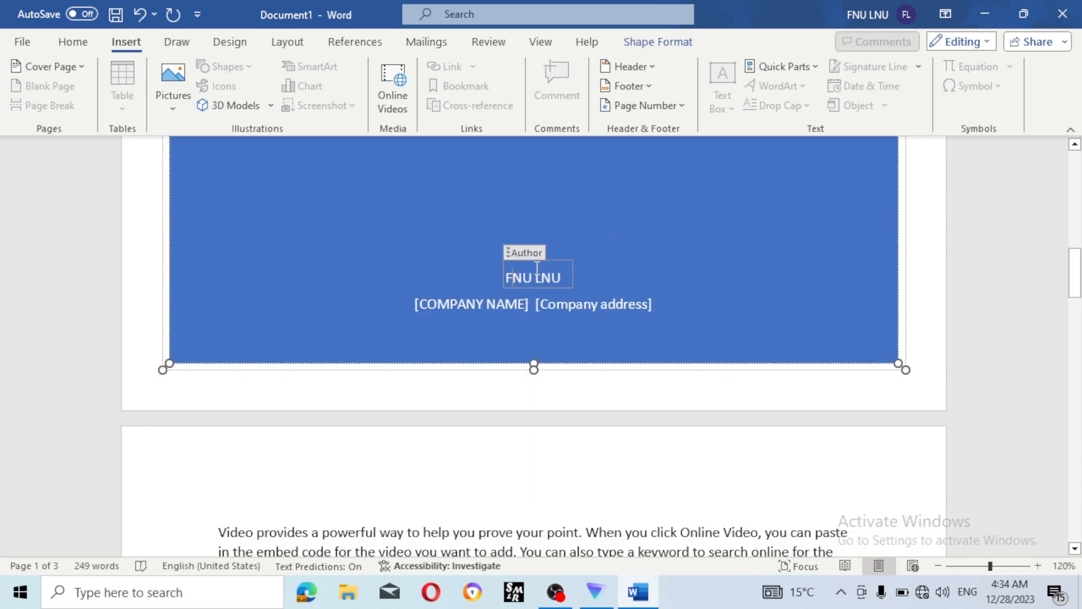
pyautogui.click(513, 253)
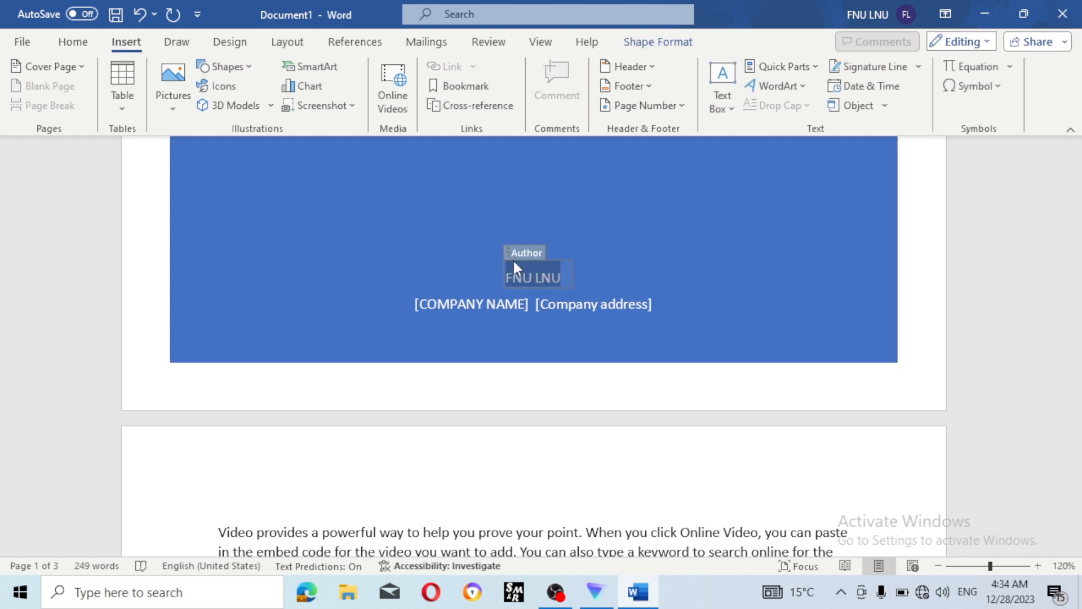
pyautogui.click(540, 276)
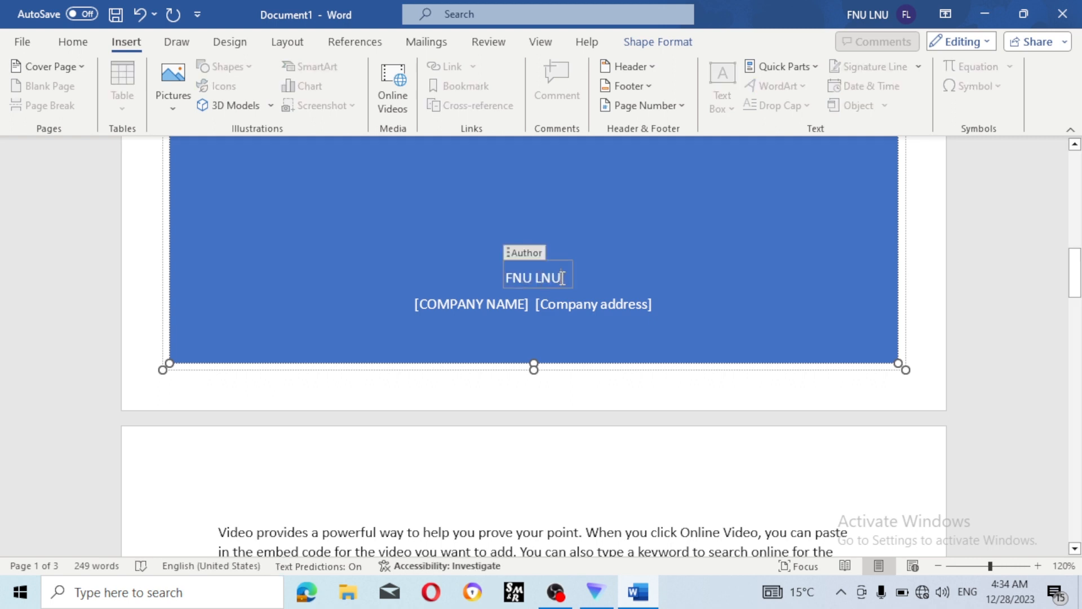
pyautogui.press('BackSpace')
pyautogui.press('BackSpace')
pyautogui.press('BackSpace')
pyautogui.press('BackSpace')
pyautogui.press('BackSpace')
pyautogui.press('BackSpace')
pyautogui.press('BackSpace')
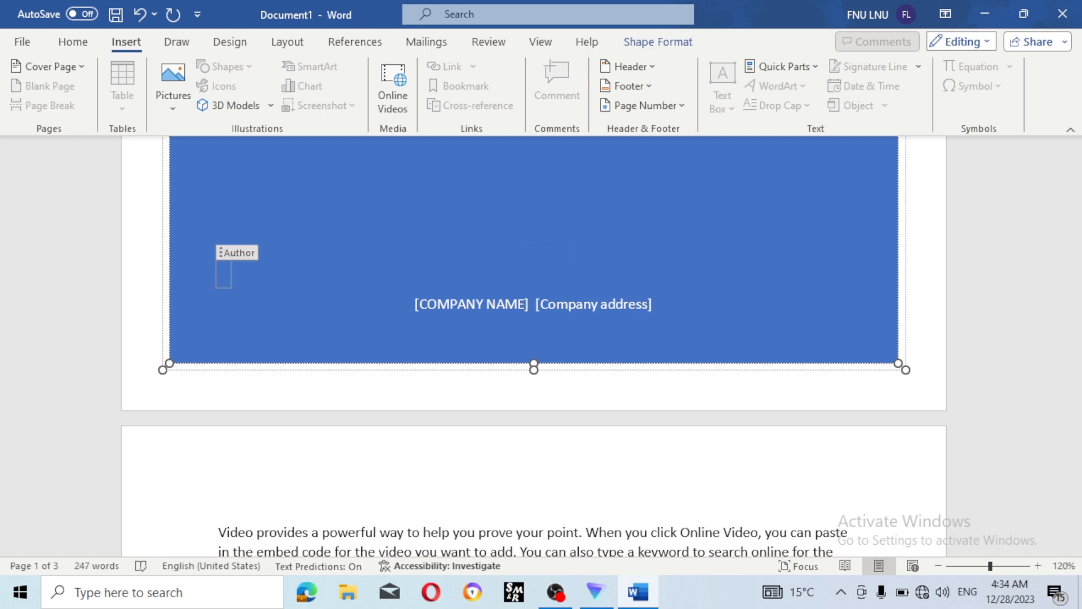
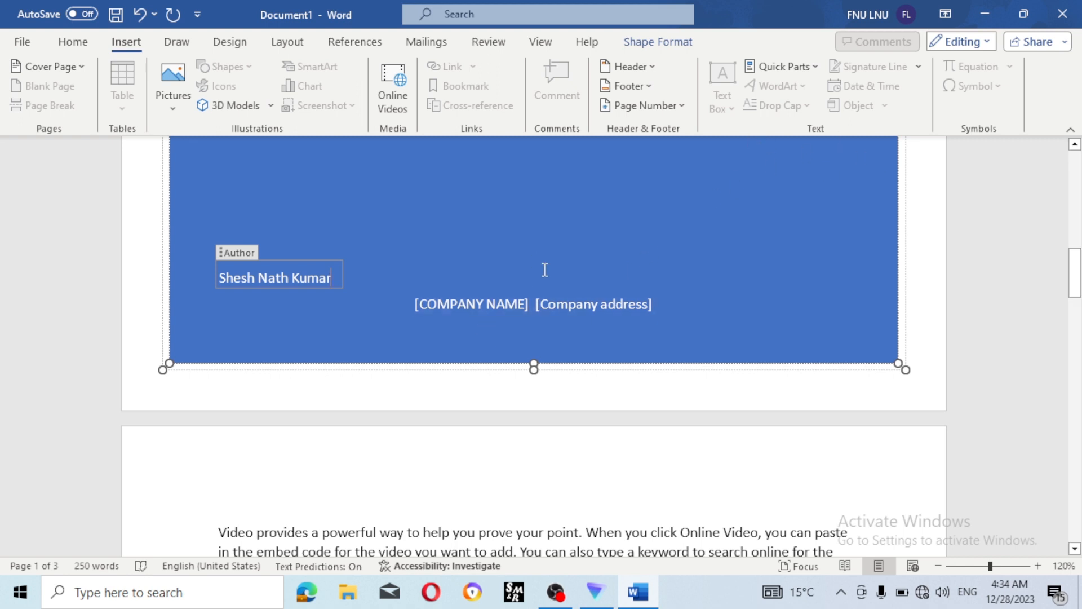
# - Clear the [COMPANY NAME] placeholder and type DIGITAL SKILL COMPUTER INSTITUTE
pyautogui.click(494, 300)
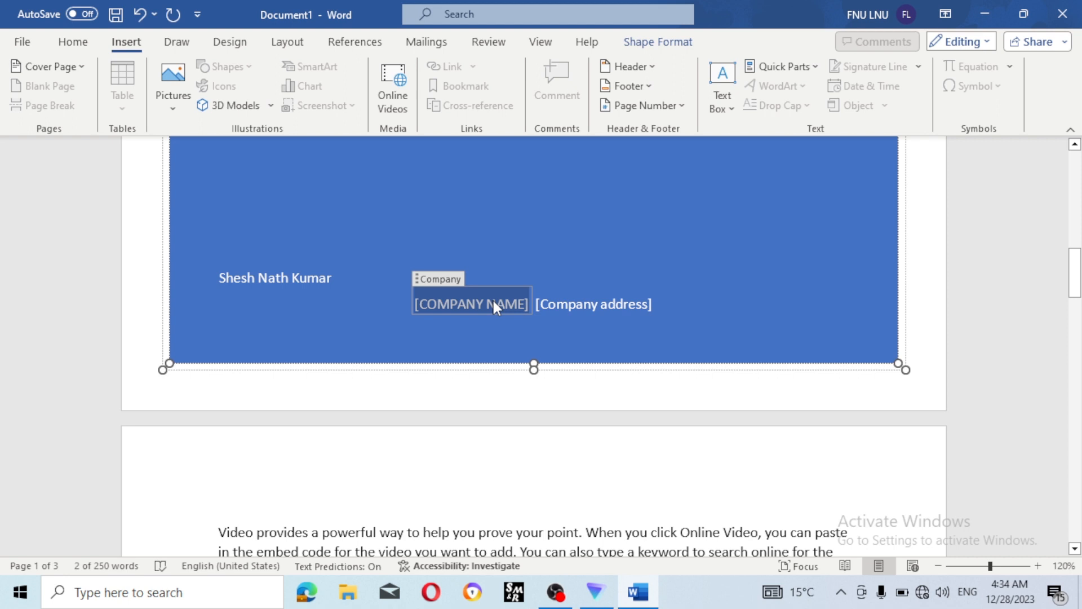
pyautogui.press('BackSpace')
pyautogui.write('D')
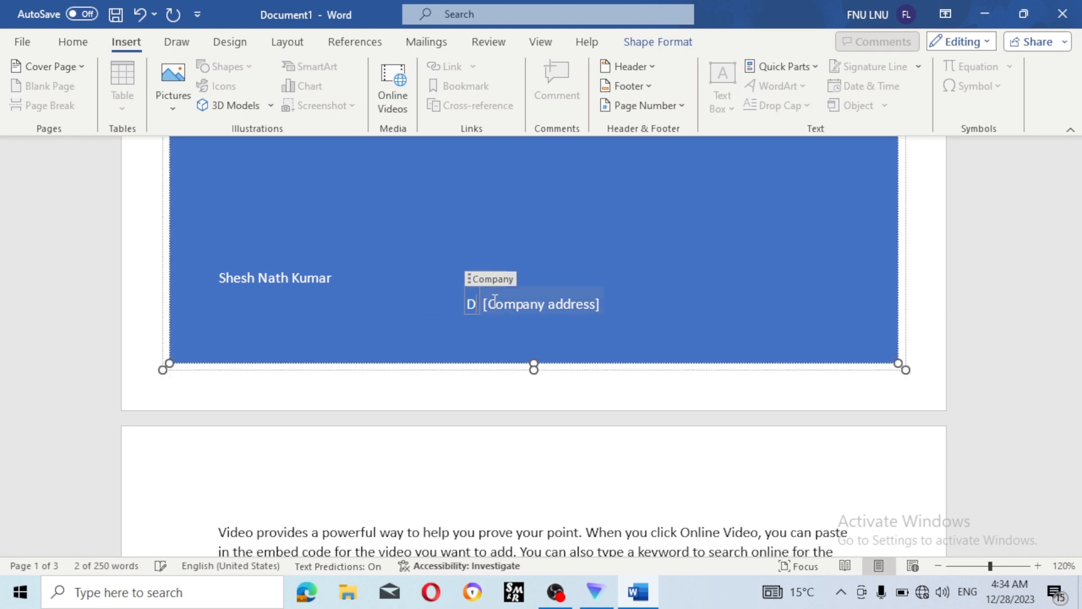
pyautogui.press('BackSpace')
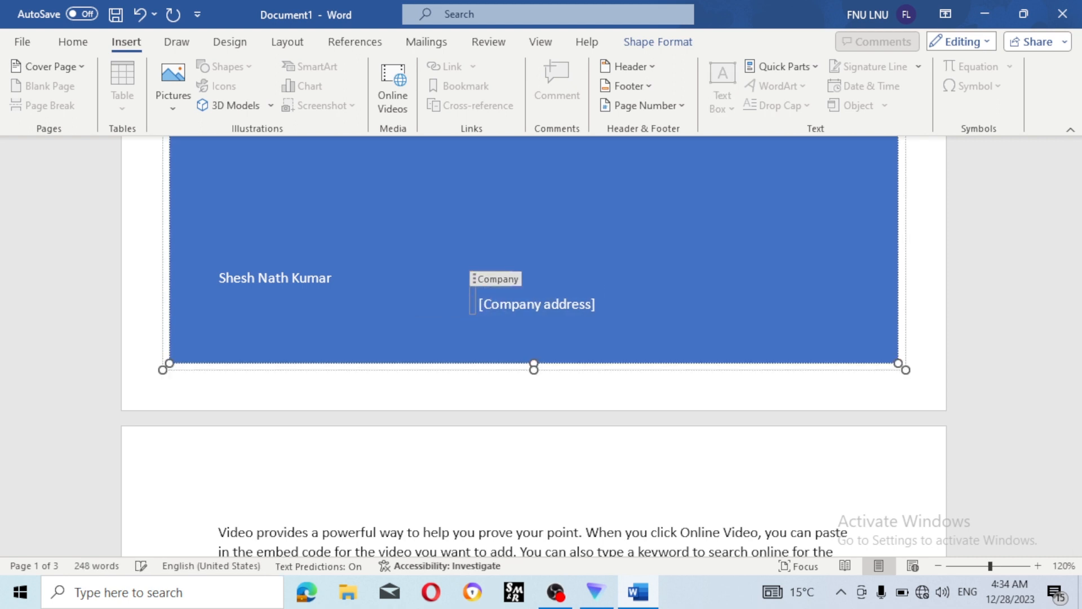
pyautogui.write('DIGI')
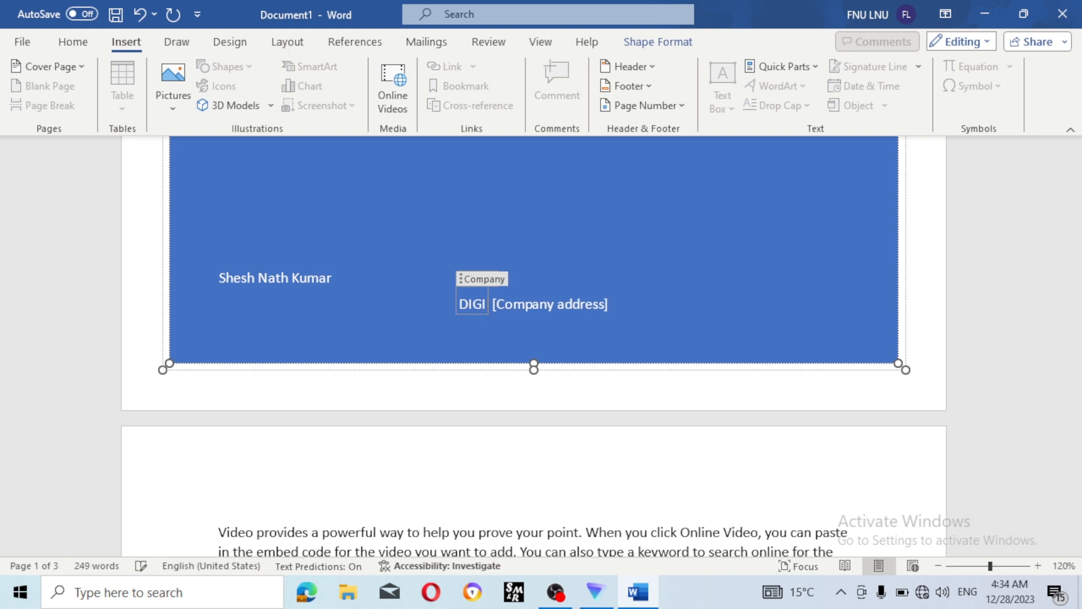
pyautogui.write('R')
pyautogui.press('BackSpace')
pyautogui.write('TAL')
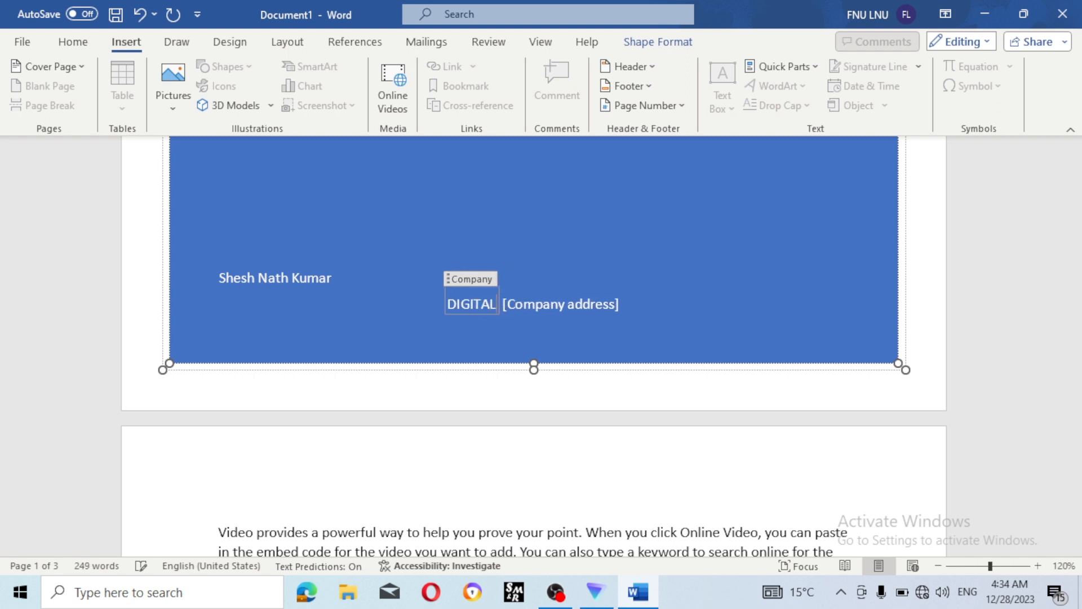
pyautogui.write(' SKILL')
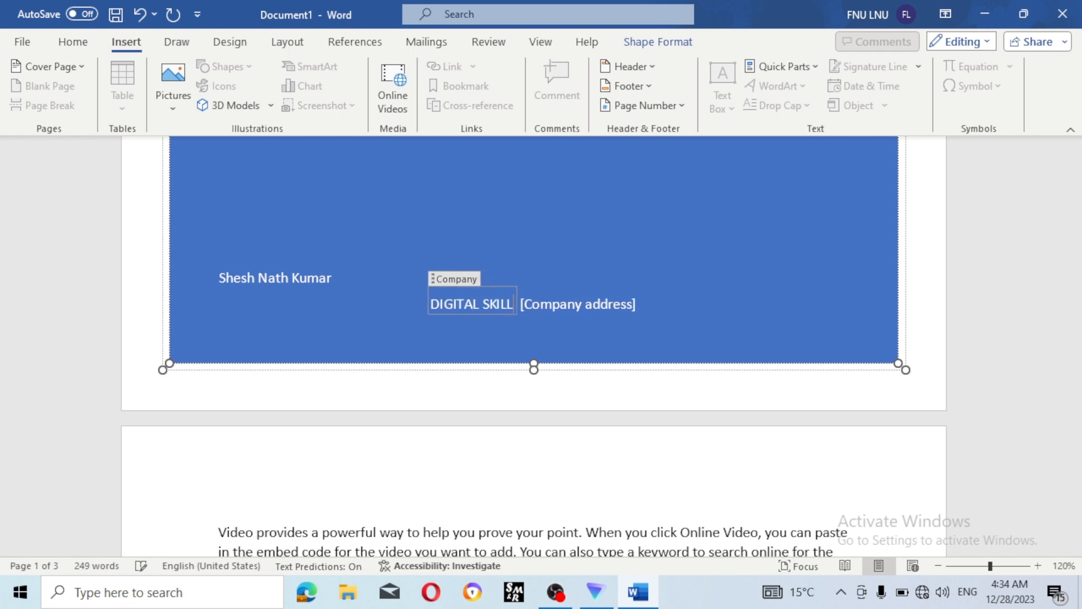
pyautogui.write(' COMPU')
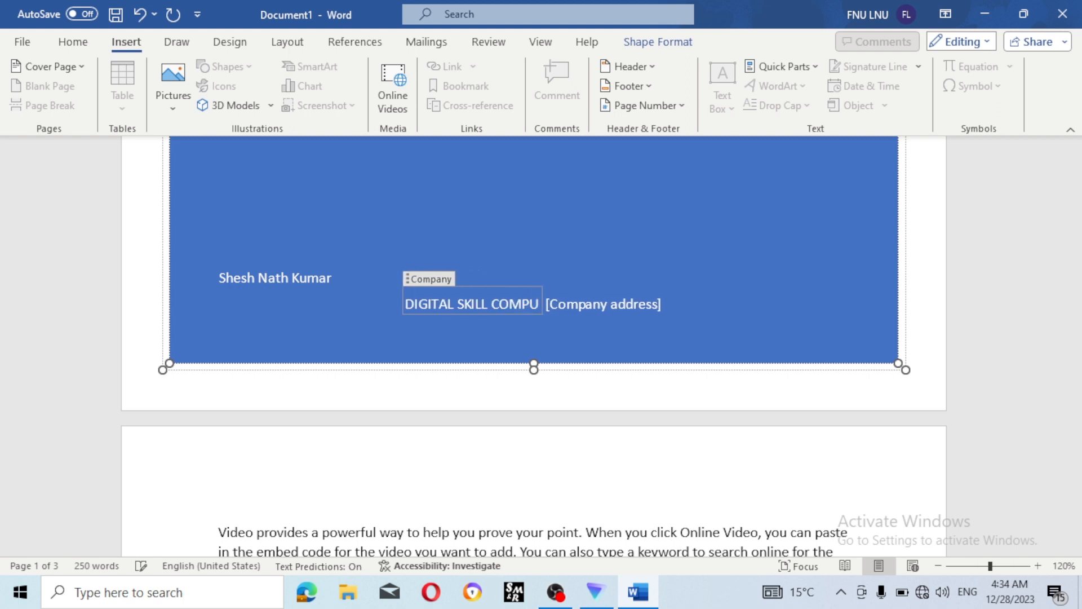
pyautogui.write('TER')
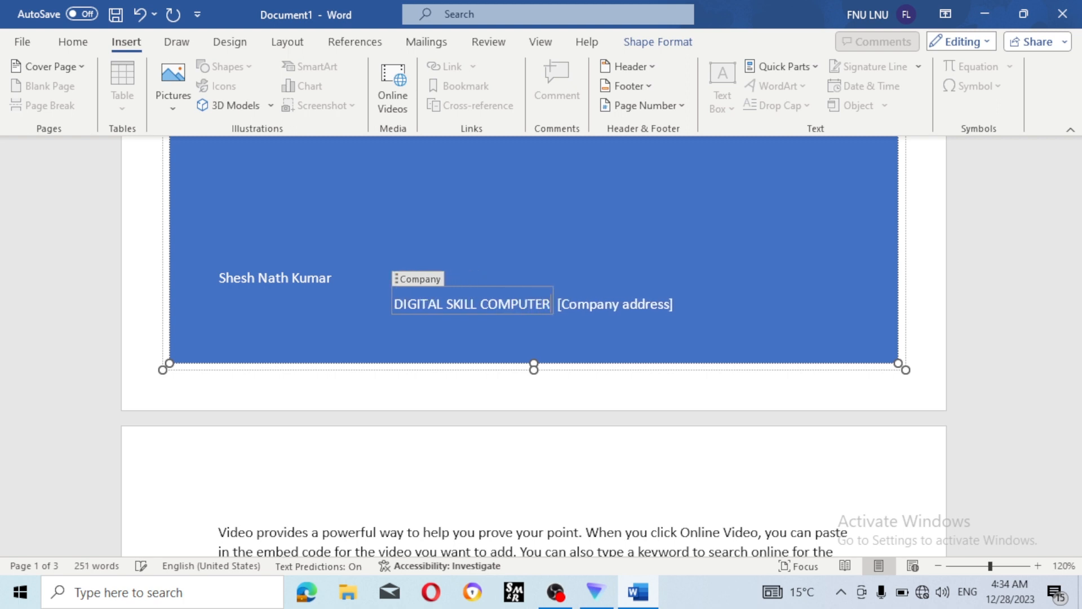
pyautogui.write(' COLL')
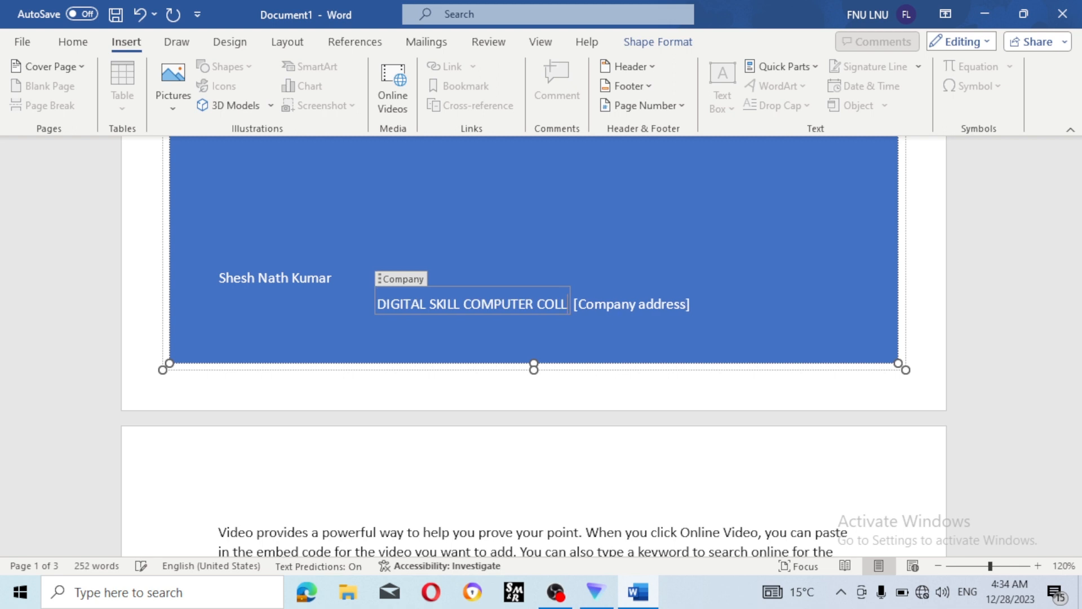
pyautogui.press('BackSpace')
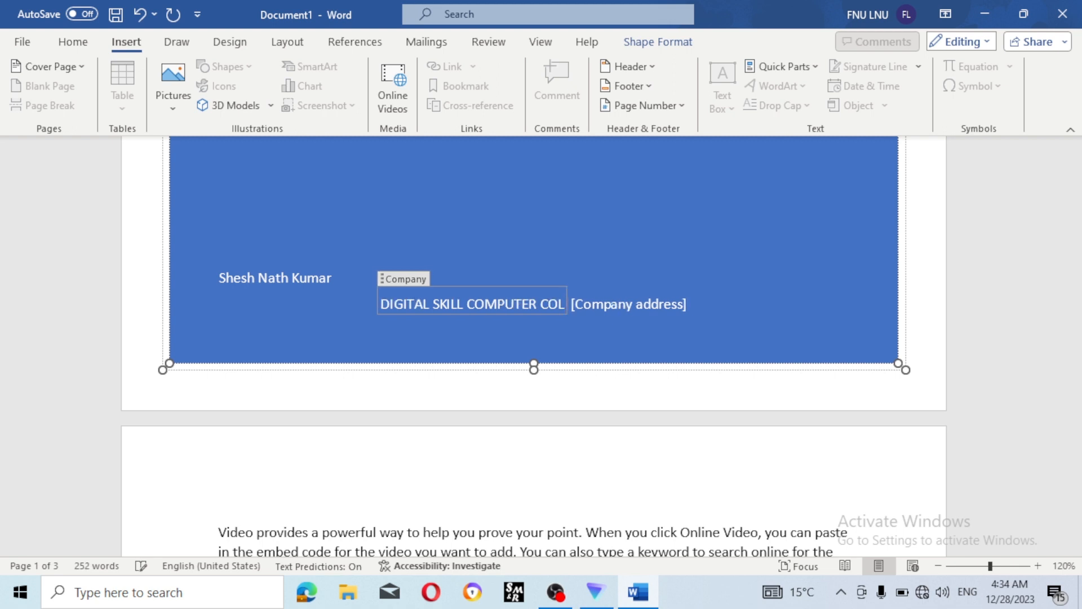
pyautogui.press('BackSpace')
pyautogui.press('BackSpace')
pyautogui.press('BackSpace')
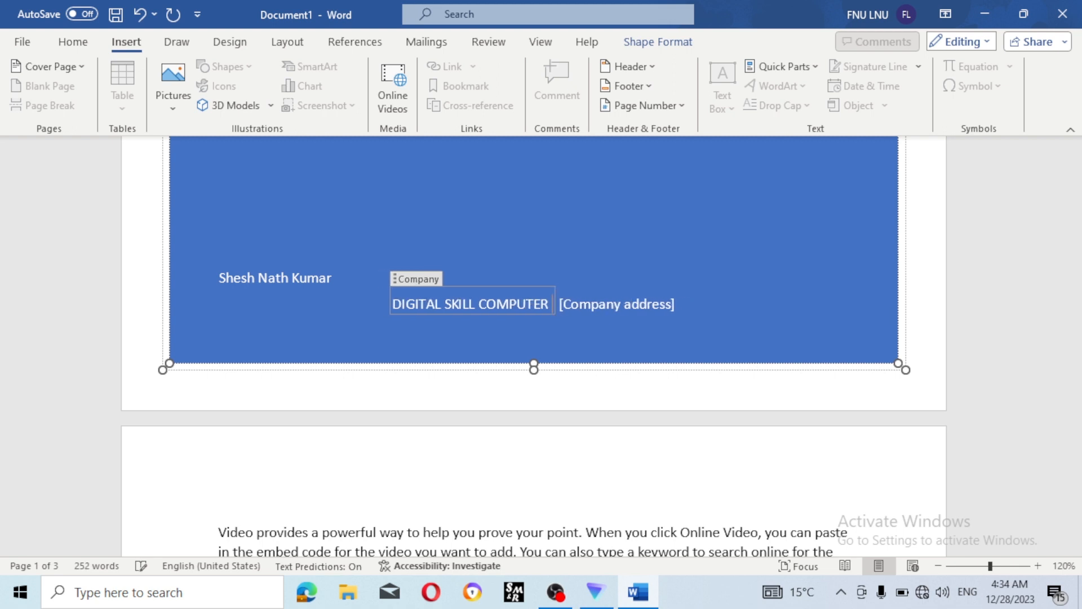
pyautogui.write('INS')
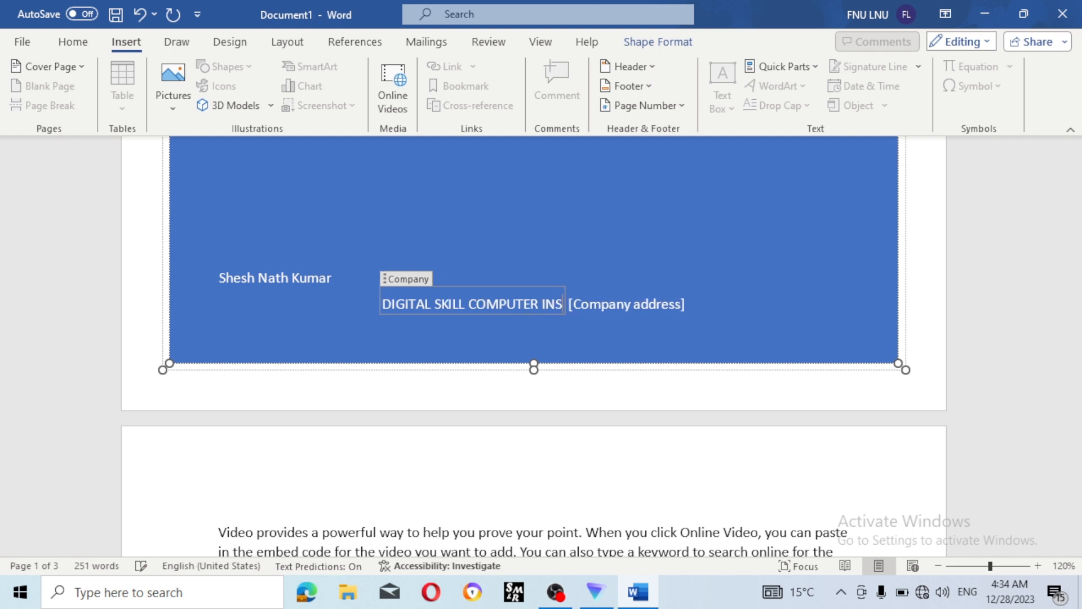
pyautogui.write('TITUTE')
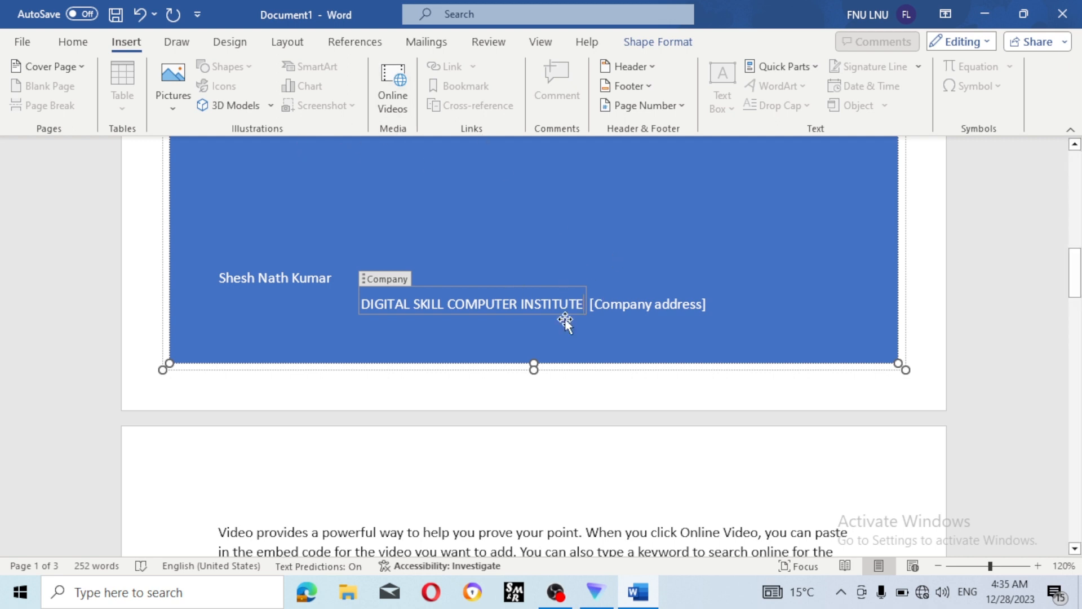
# - Enter the institute's address in the cover's [Company address] placeholder
pyautogui.click(659, 309)
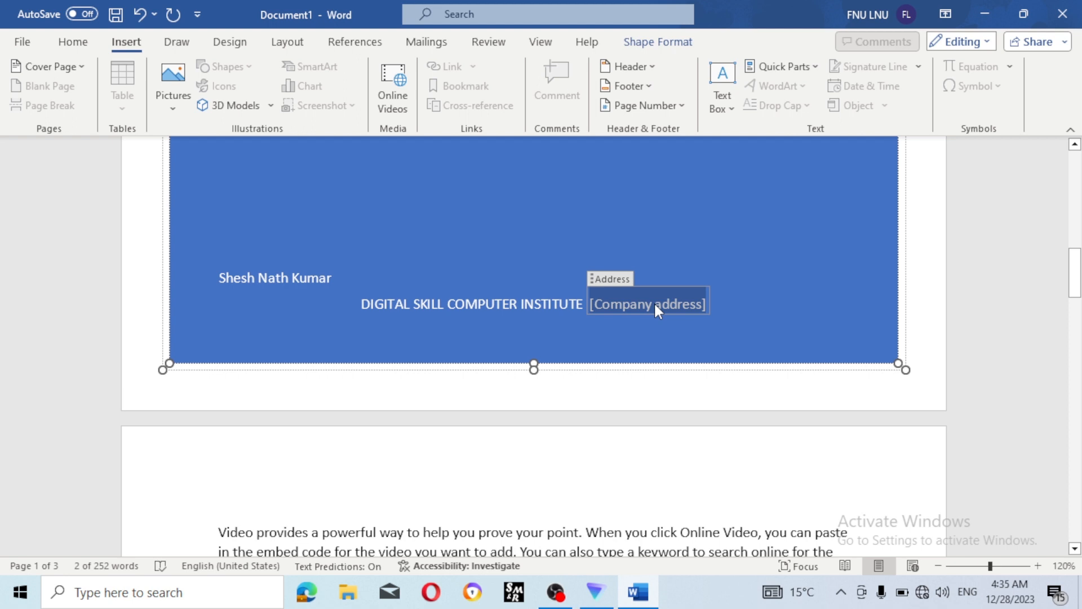
pyautogui.write('rampu')
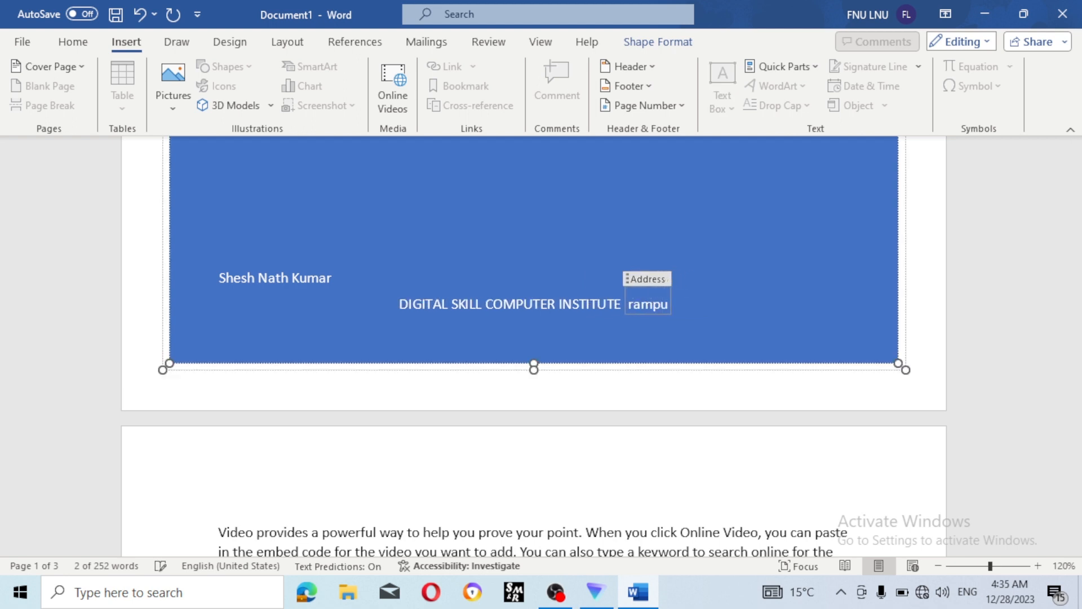
pyautogui.write('r b')
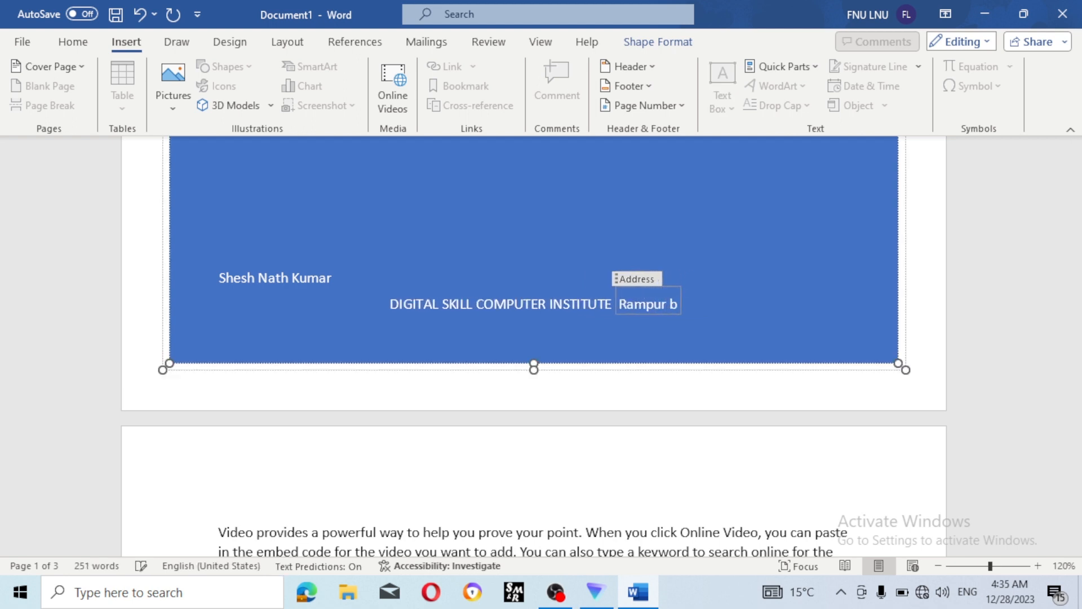
pyautogui.write('astu')
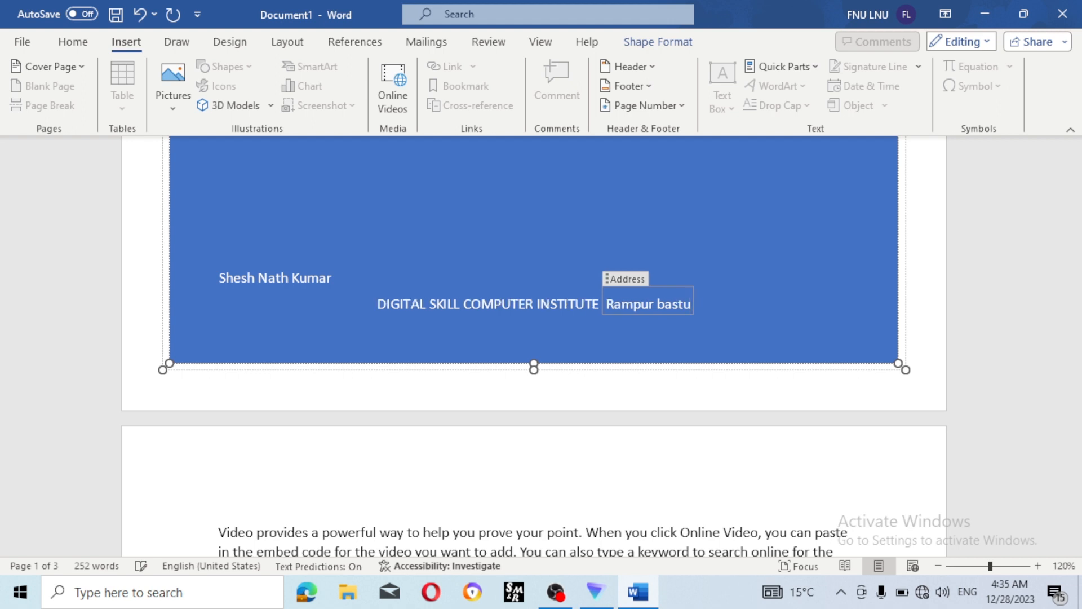
pyautogui.press('BackSpace')
pyautogui.write('i')
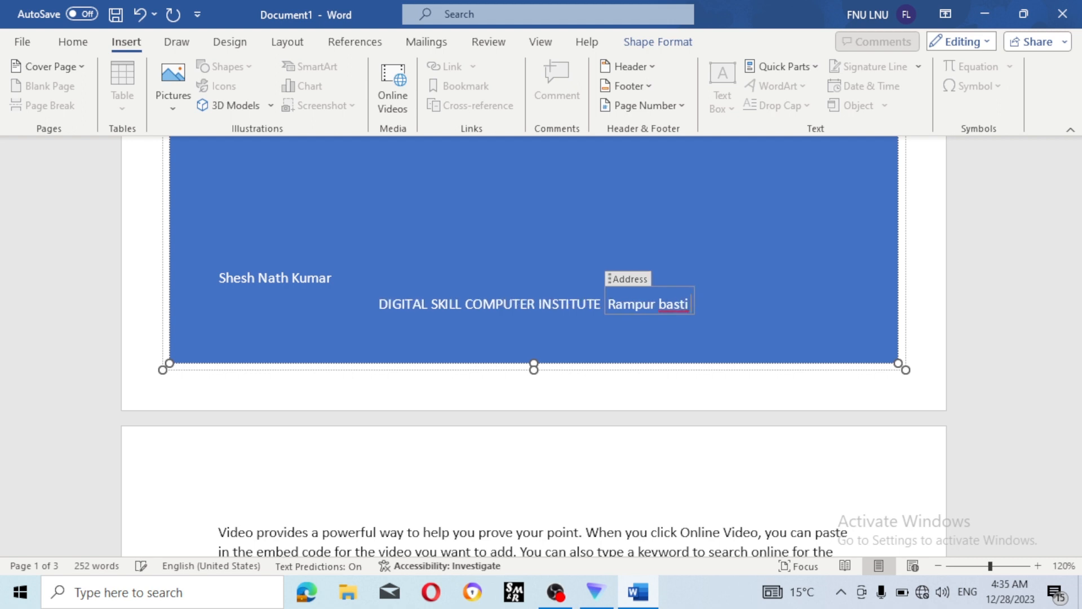
pyautogui.press('Up')
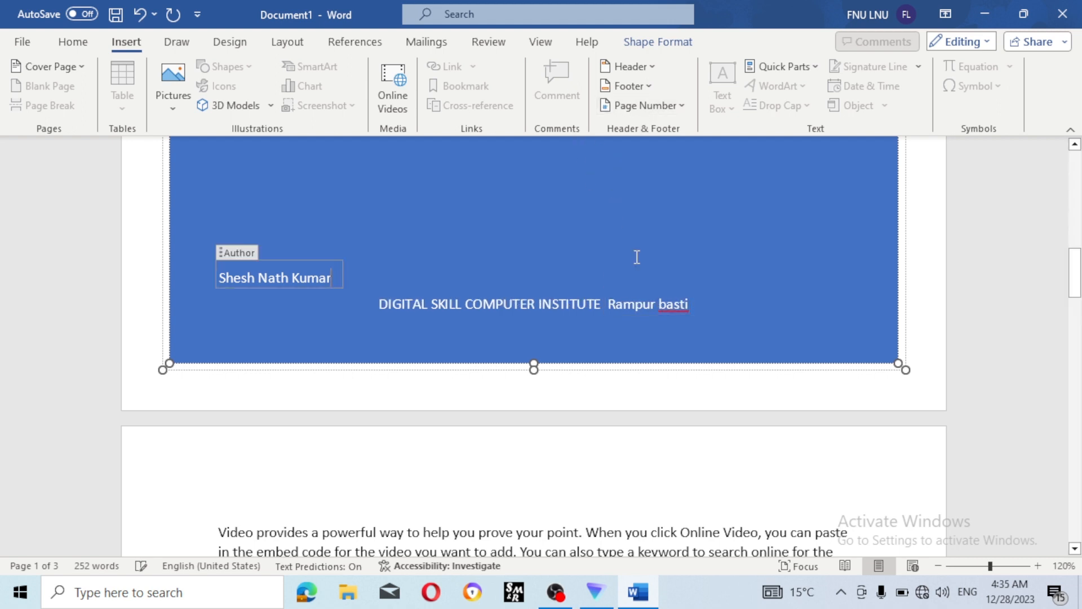
# - Review the finished cover page and deselect its blue shape
pyautogui.scroll(3, 636, 257)
pyautogui.scroll(10, 636, 258)
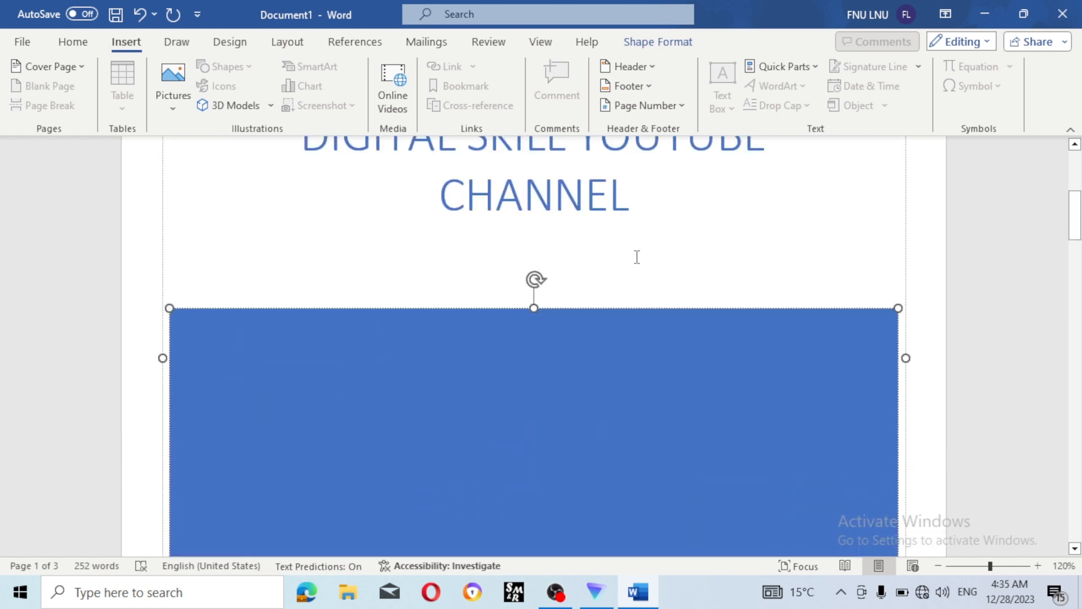
pyautogui.scroll(-5, 636, 258)
pyautogui.scroll(-4, 341, 259)
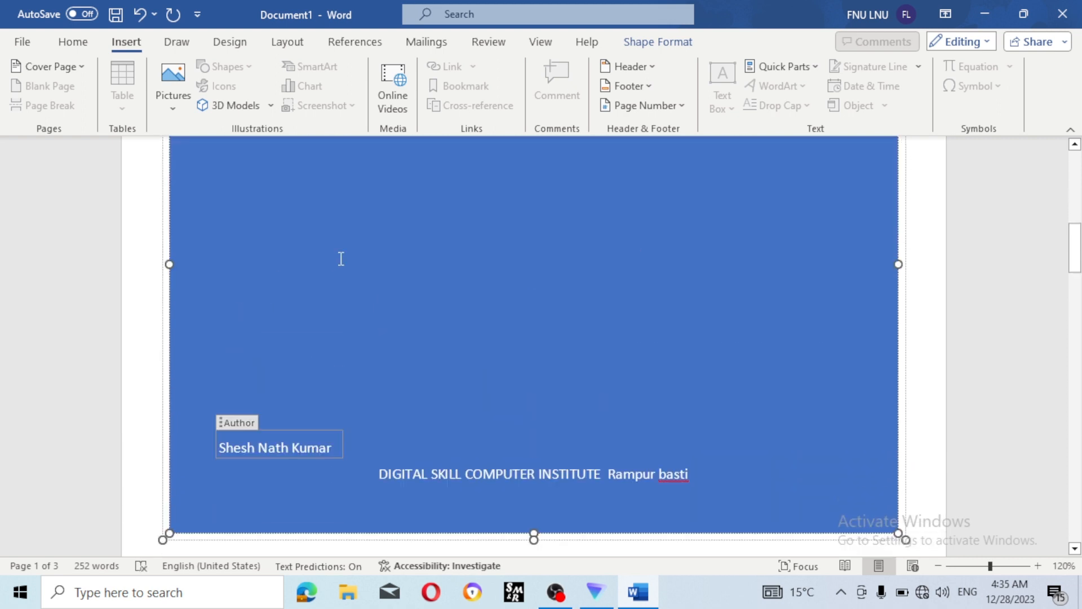
pyautogui.scroll(7, 341, 259)
pyautogui.scroll(-2, 338, 260)
pyautogui.scroll(2, 336, 263)
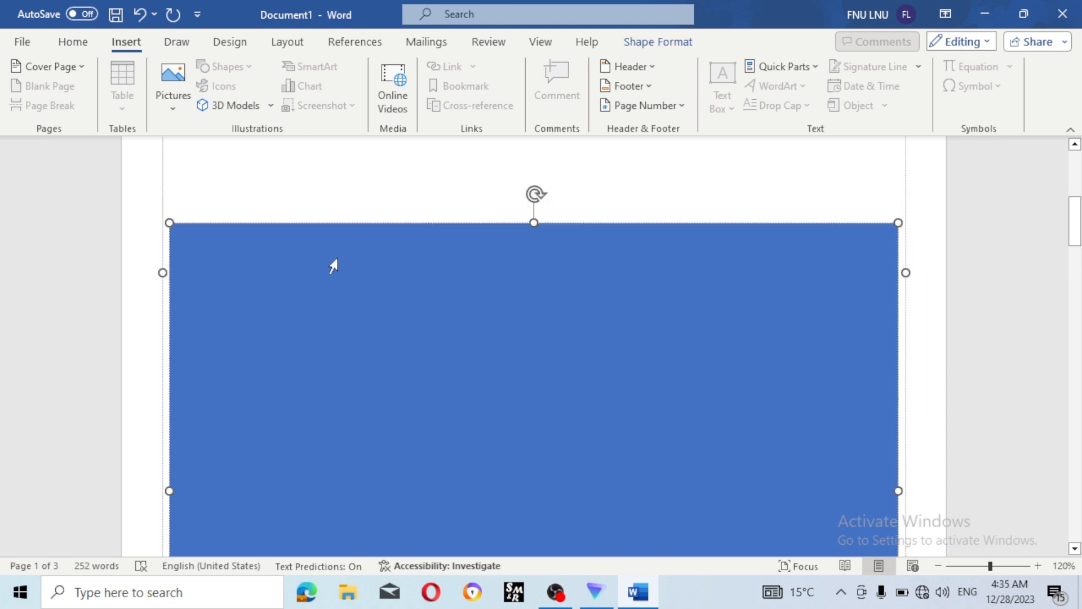
pyautogui.scroll(8, 299, 248)
pyautogui.scroll(2, 264, 229)
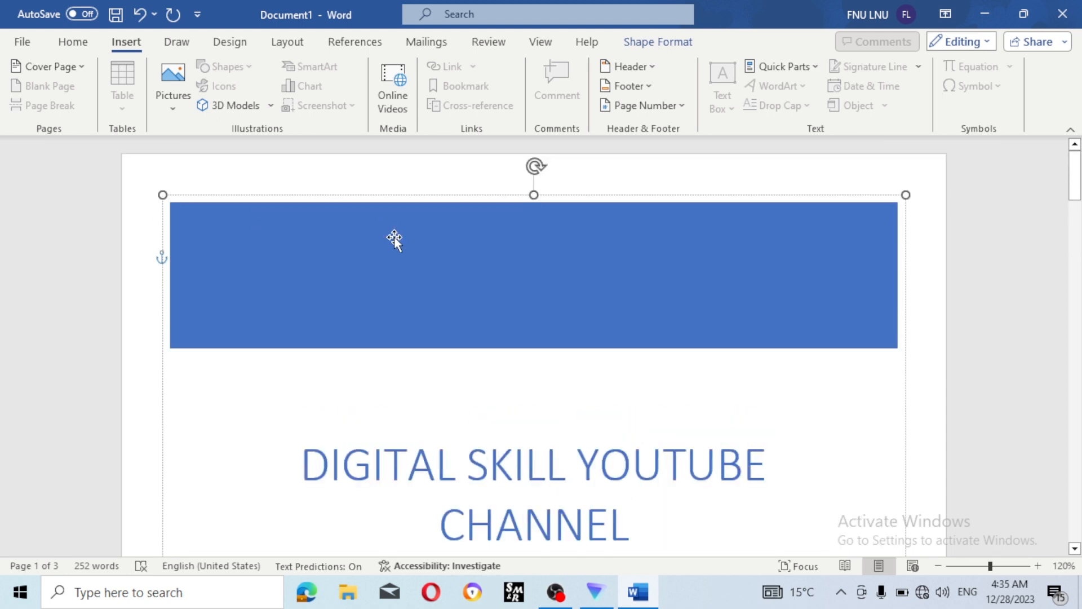
pyautogui.scroll(-2, 412, 289)
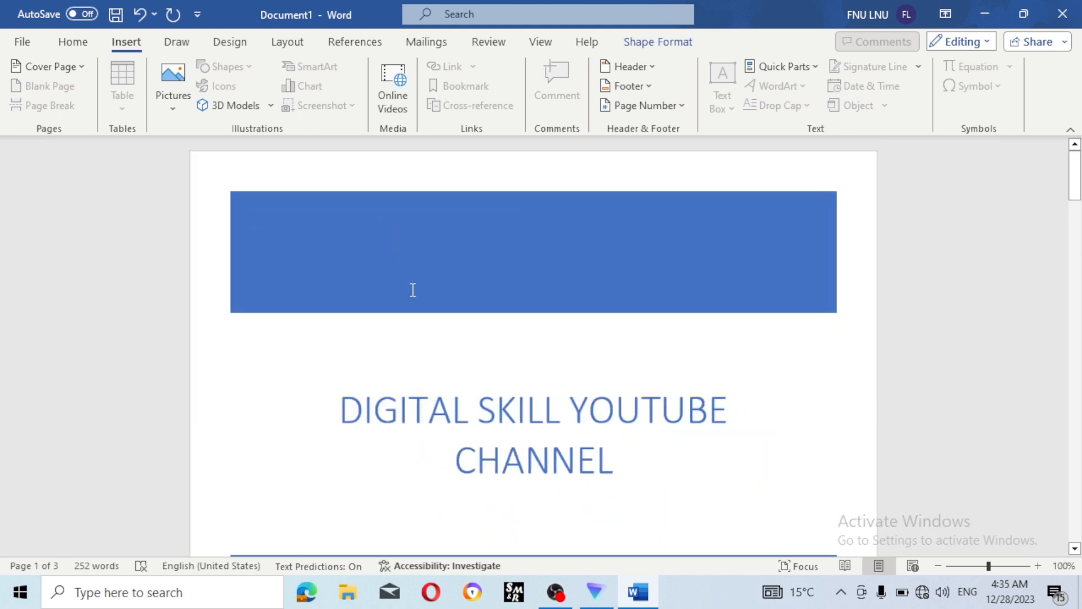
pyautogui.scroll(-4, 413, 290)
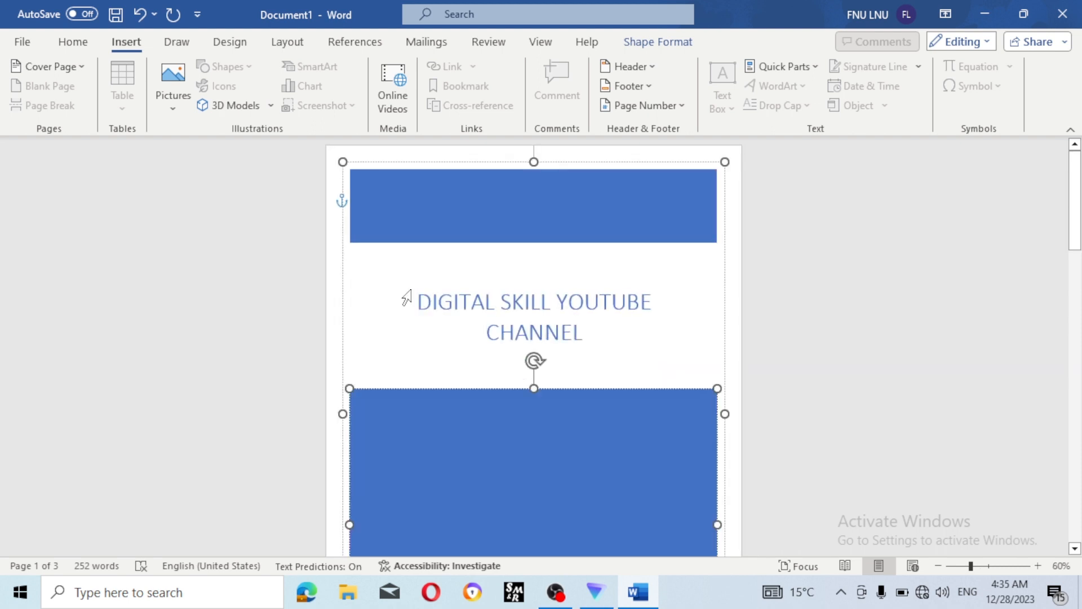
pyautogui.scroll(-2, 406, 297)
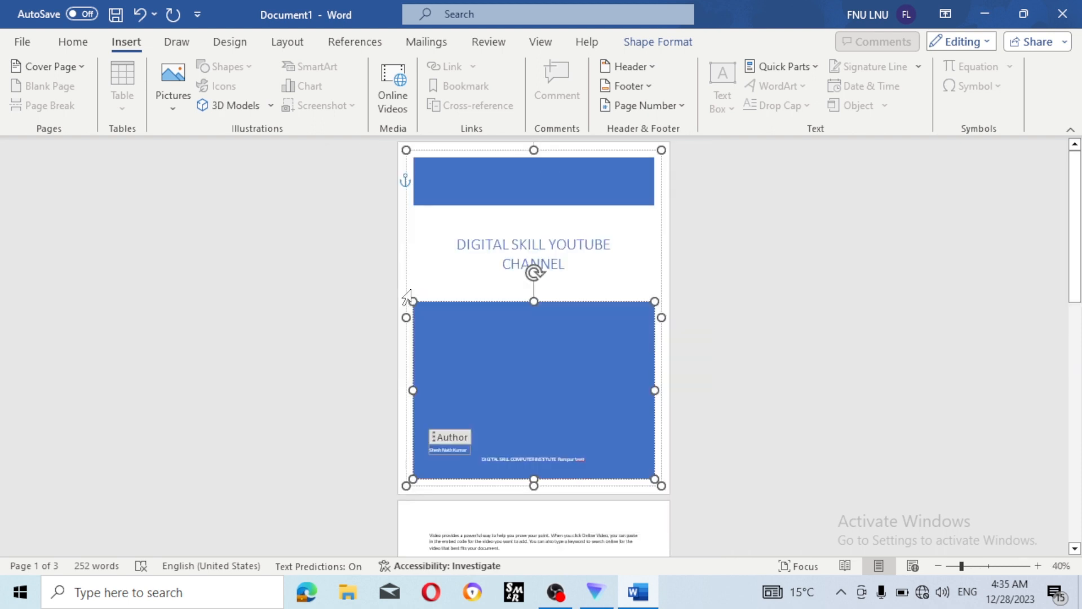
pyautogui.scroll(1, 407, 297)
pyautogui.scroll(1, 406, 297)
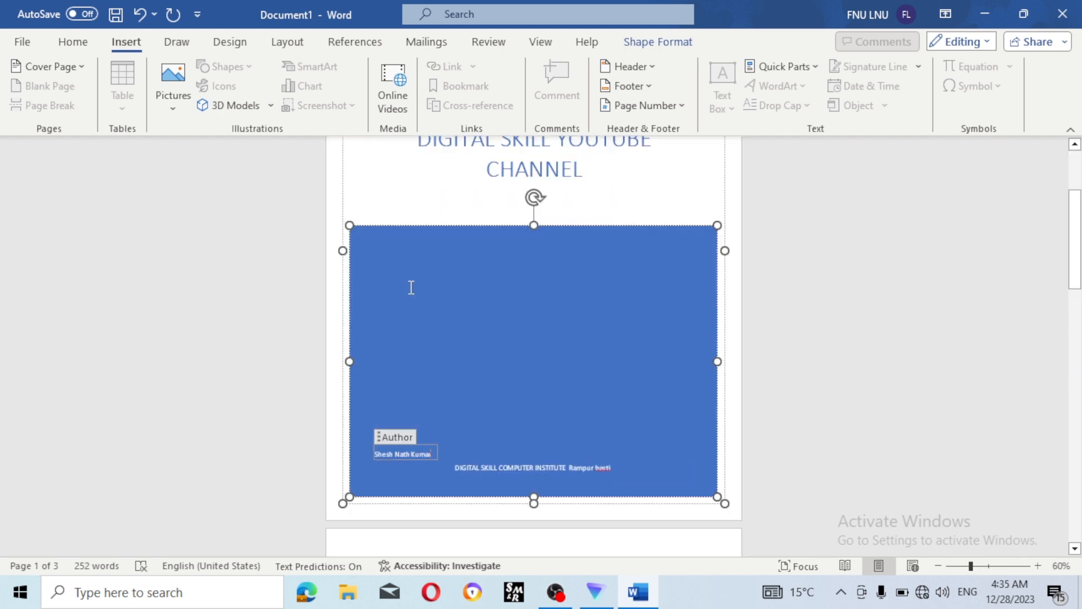
pyautogui.scroll(3, 409, 287)
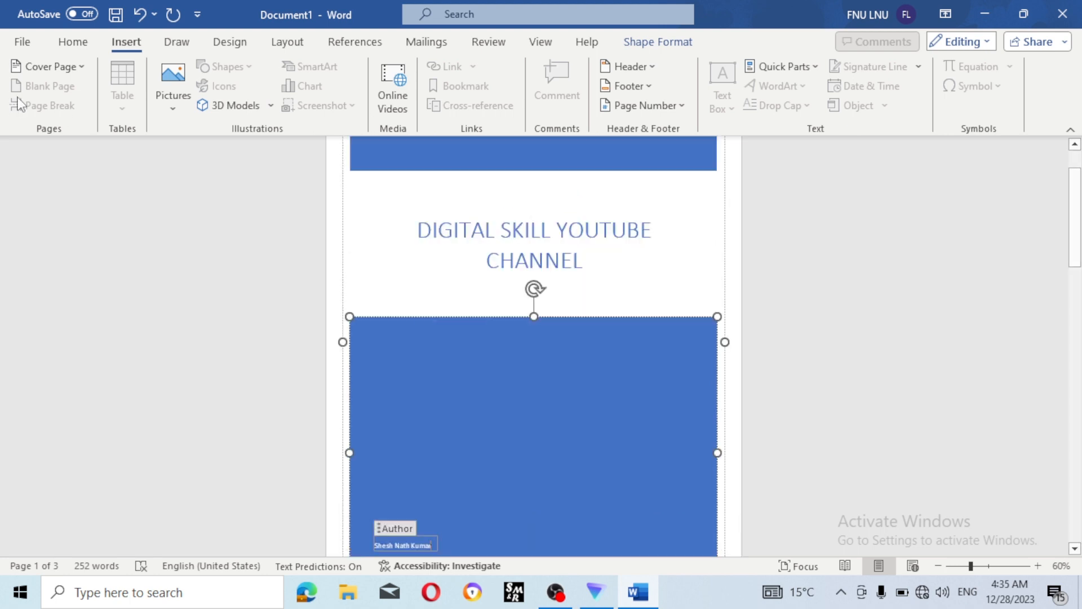
pyautogui.click(93, 196)
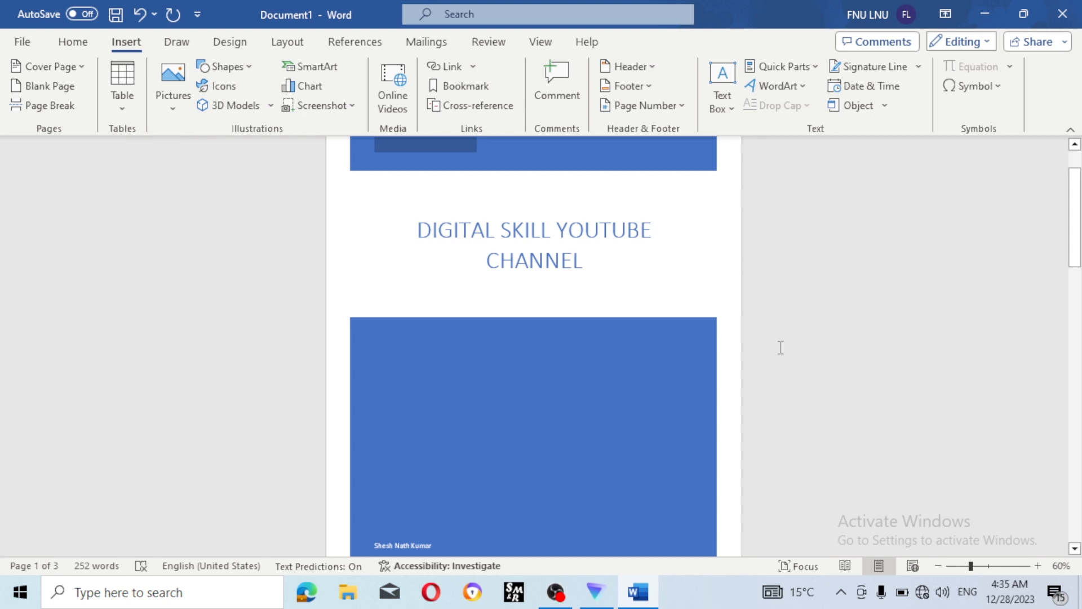
# - Place the cursor at the end of the text on page 2
pyautogui.scroll(-8, 781, 347)
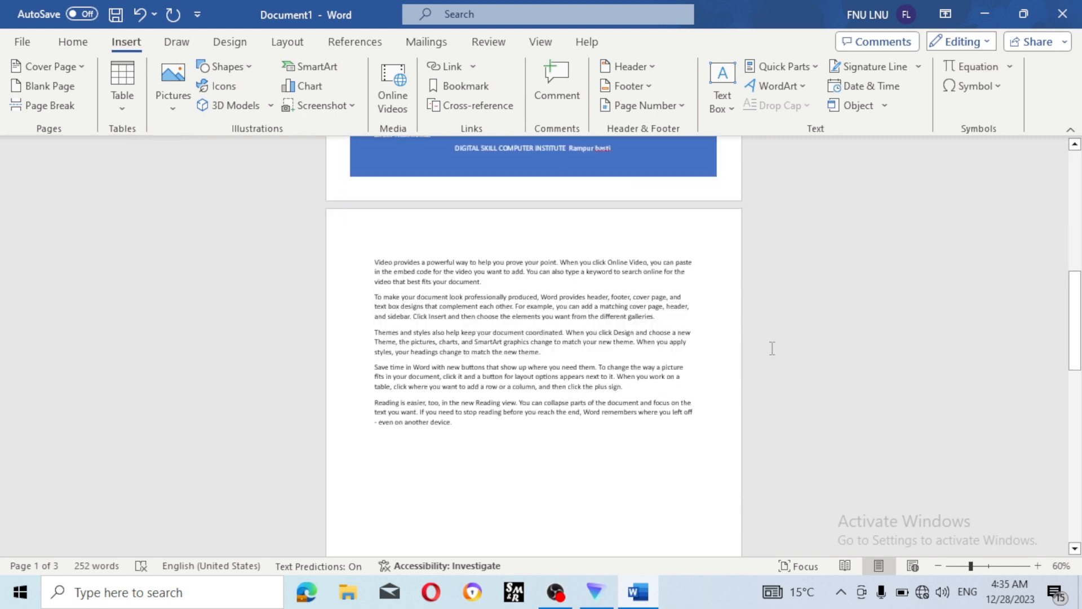
pyautogui.scroll(-1, 772, 347)
pyautogui.click(475, 373)
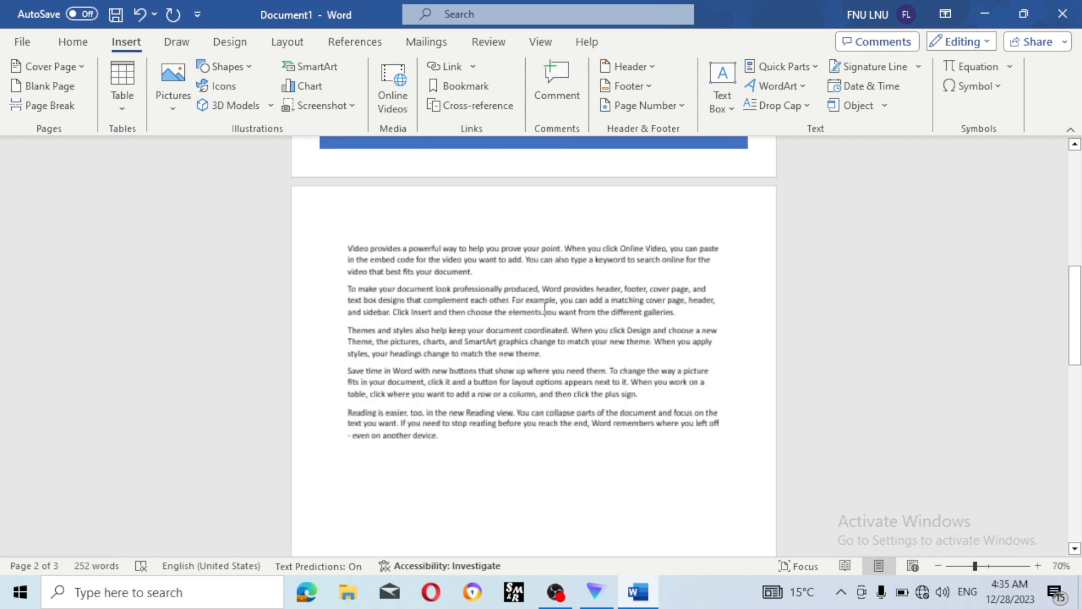
pyautogui.scroll(5, 545, 307)
# - Insert a blank page after the Themes paragraph ending in 'theme.'
pyautogui.click(549, 361)
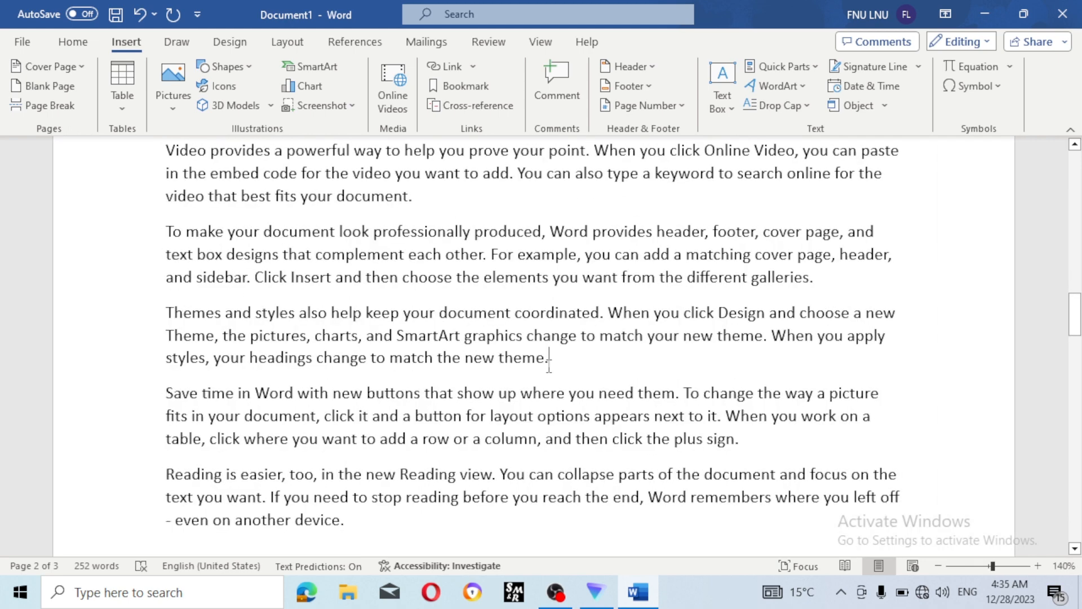
pyautogui.scroll(-1, 549, 367)
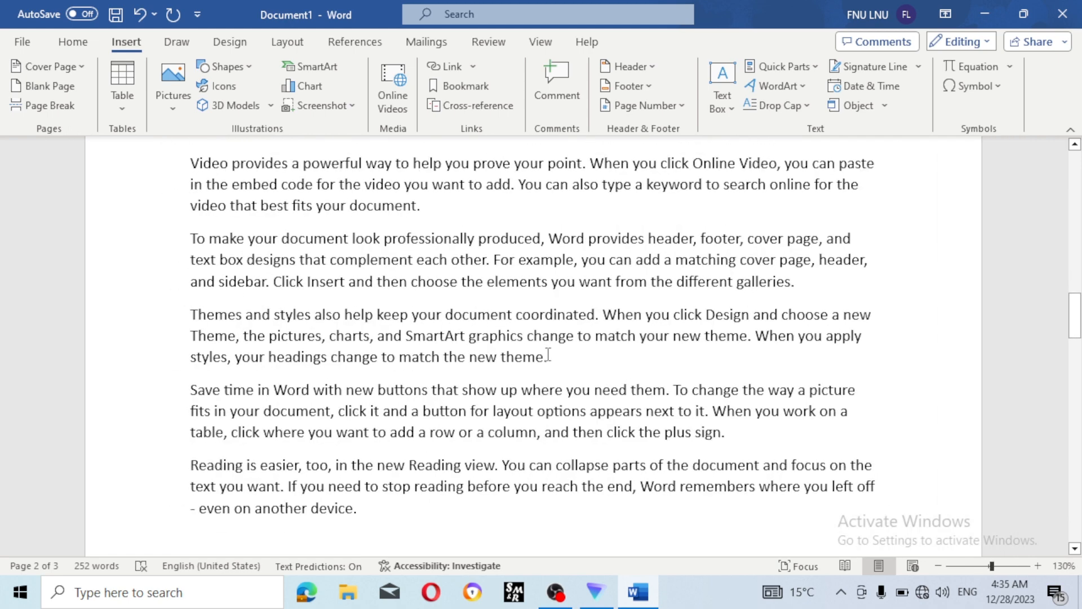
pyautogui.click(44, 87)
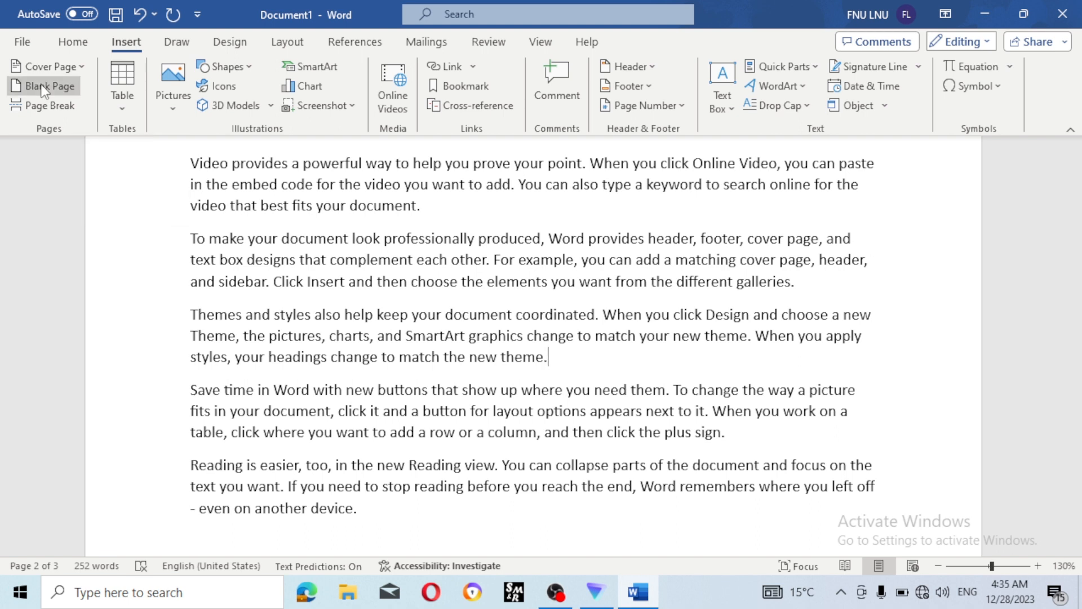
pyautogui.scroll(-5, 432, 387)
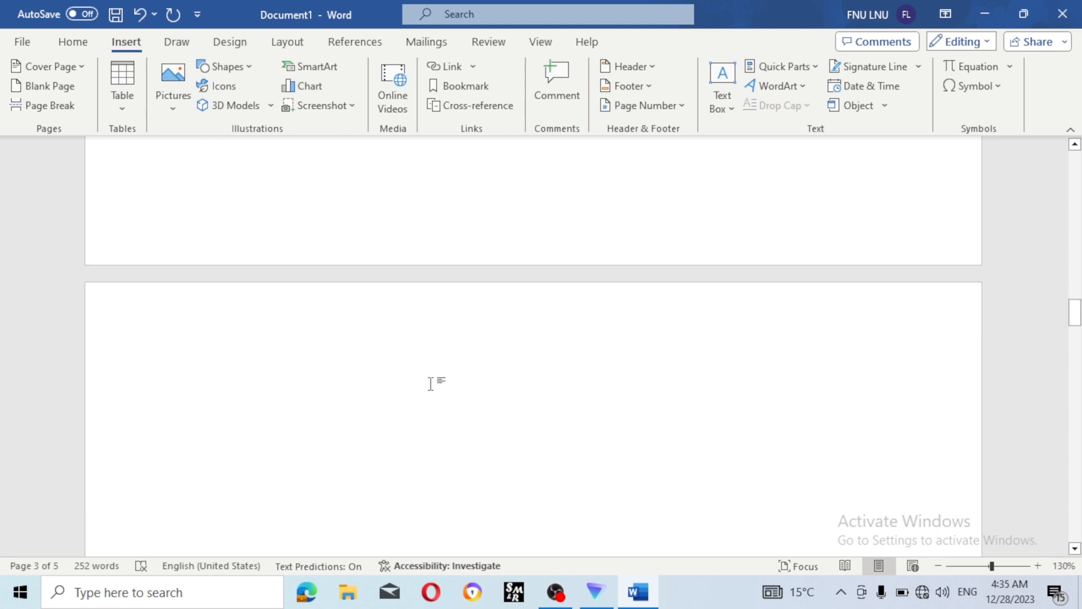
pyautogui.scroll(5, 433, 384)
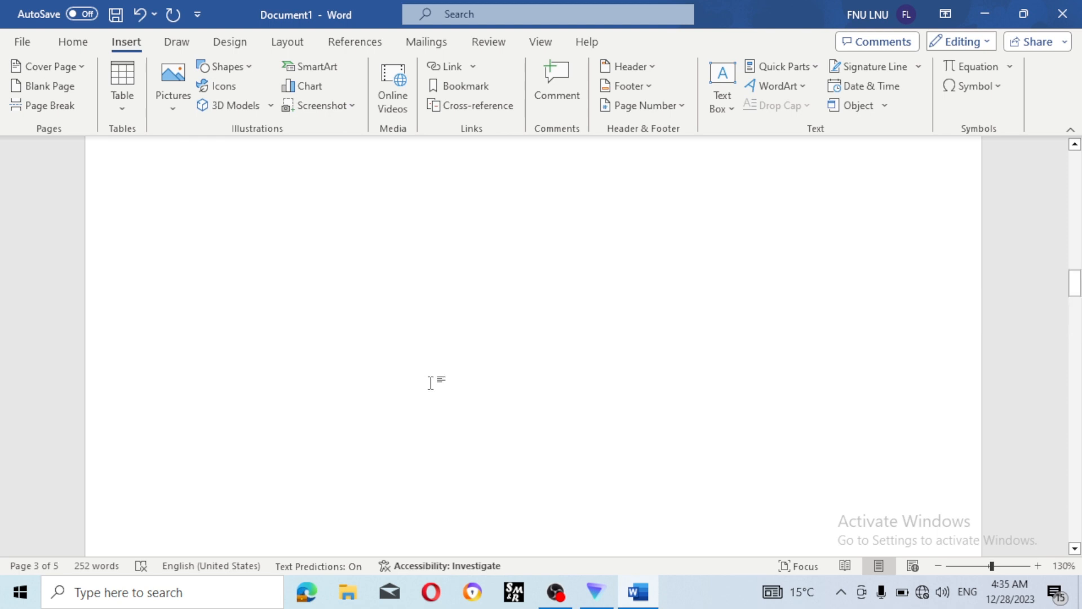
pyautogui.scroll(3, 431, 384)
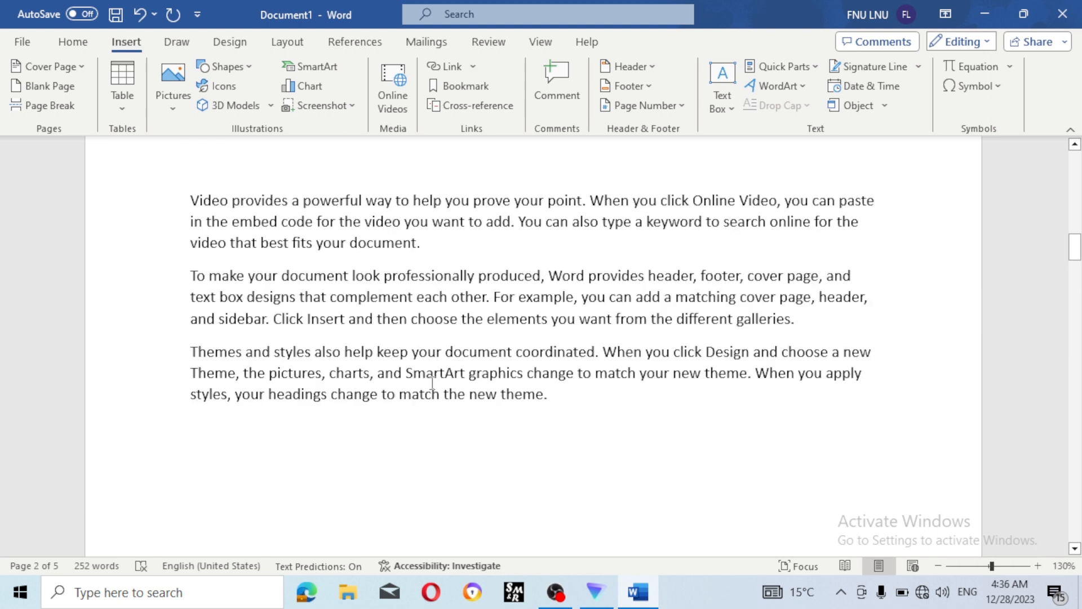
pyautogui.scroll(-2, 432, 384)
pyautogui.scroll(5, 427, 377)
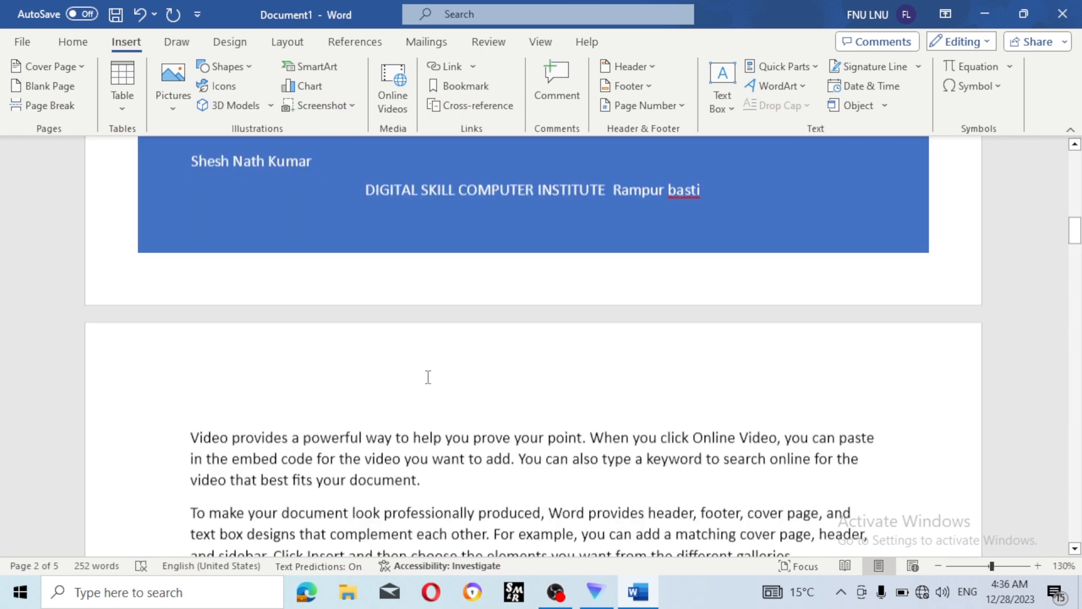
pyautogui.scroll(-8, 426, 378)
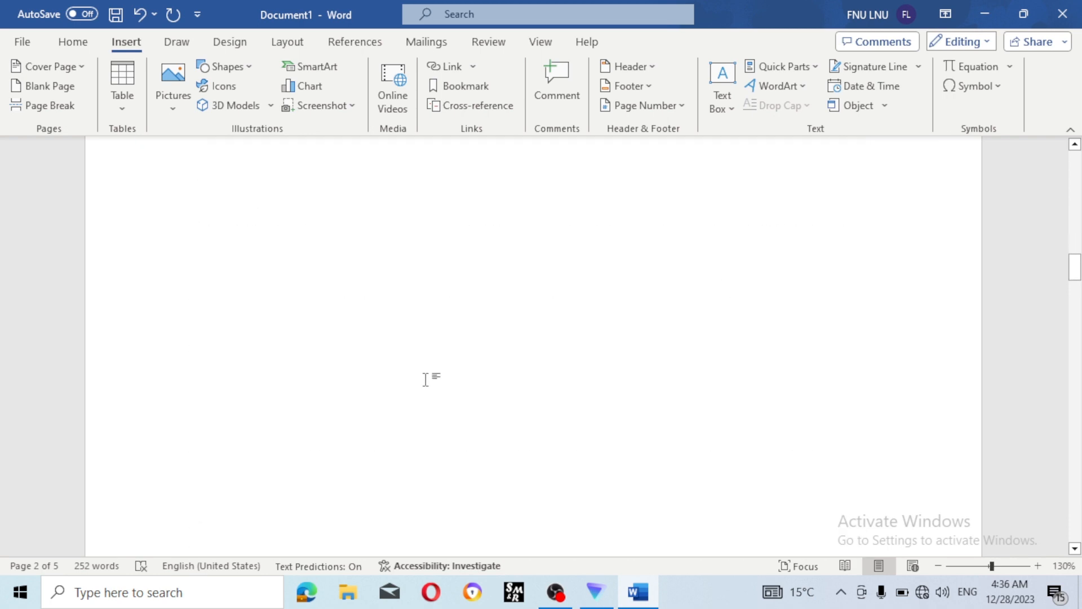
pyautogui.scroll(-10, 425, 379)
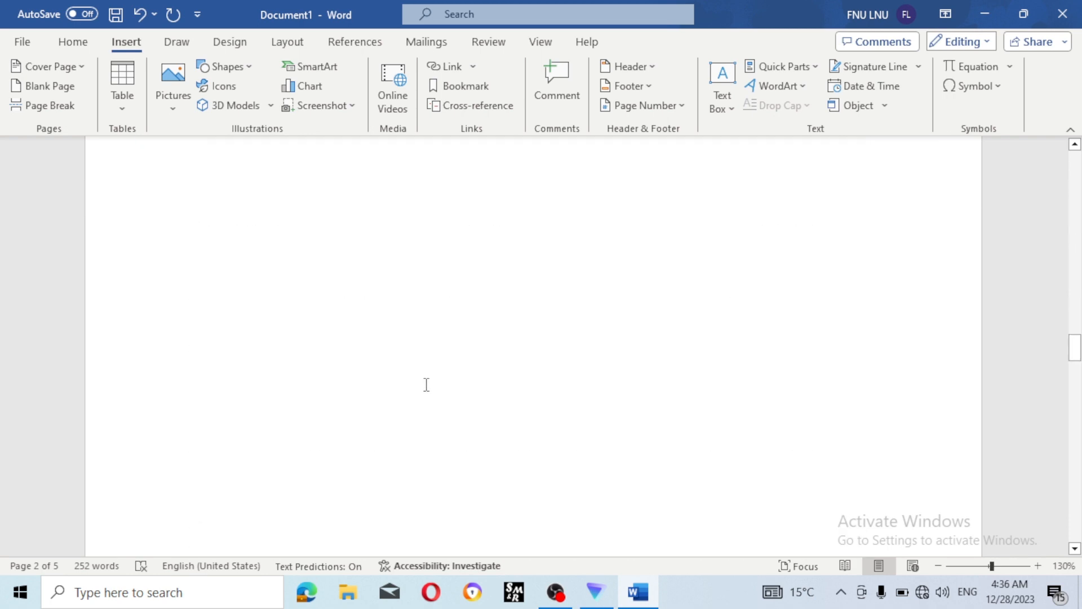
pyautogui.scroll(-3, 425, 384)
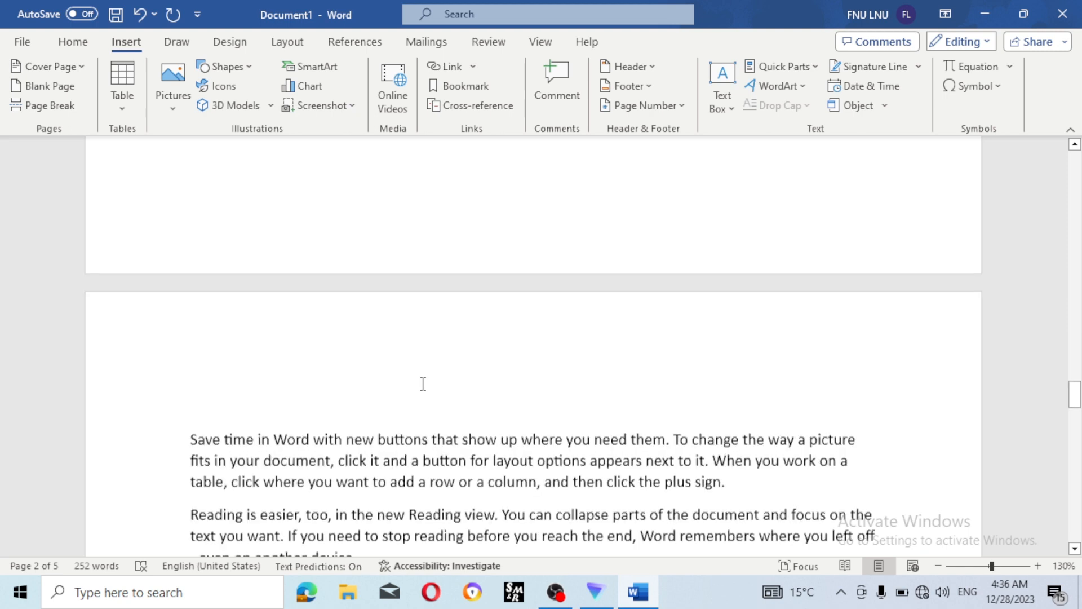
pyautogui.scroll(2, 423, 384)
pyautogui.scroll(3, 423, 384)
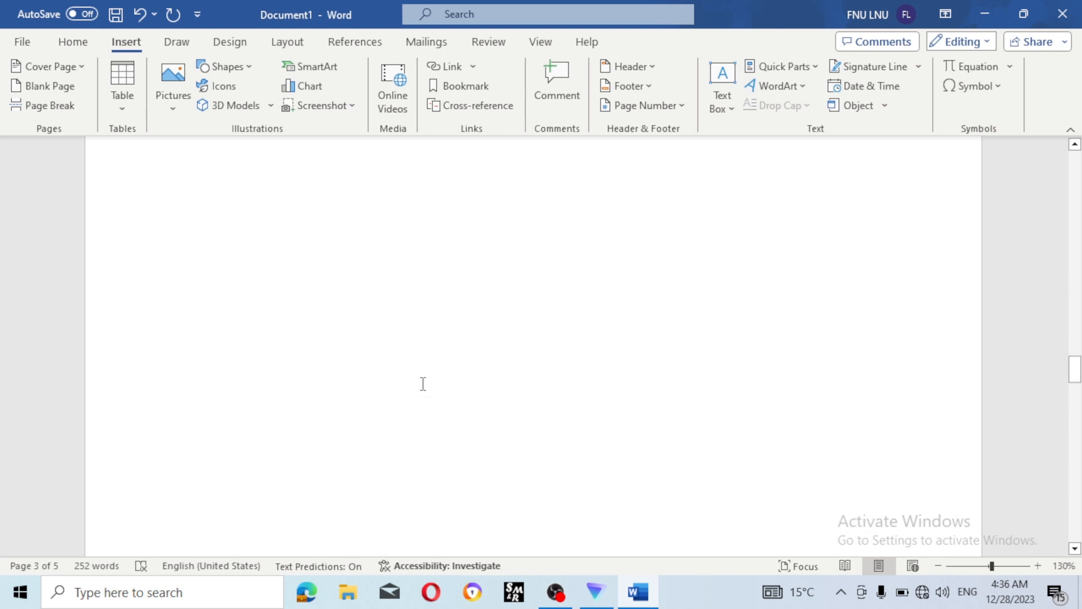
pyautogui.scroll(3, 423, 384)
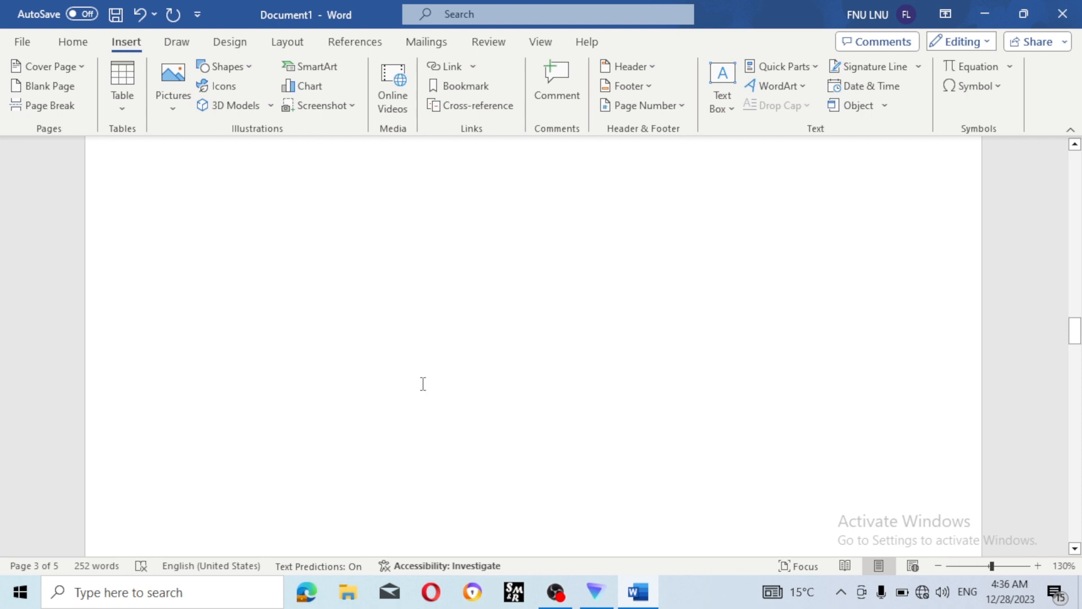
pyautogui.scroll(2, 423, 384)
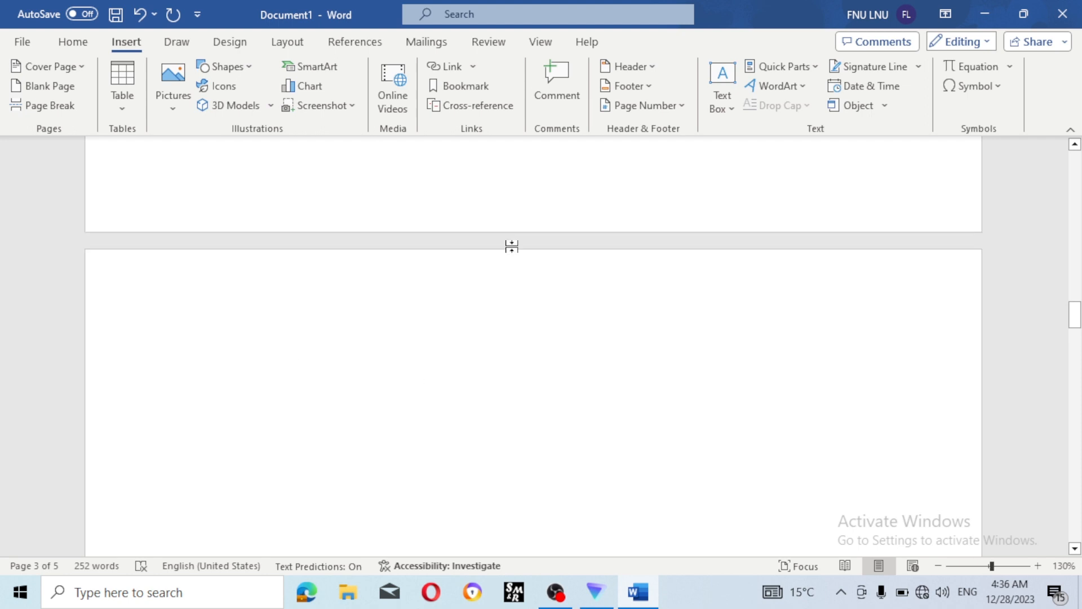
# - Type the test text 'safsfas' and undo it with Ctrl+Z
pyautogui.write('safsfas')
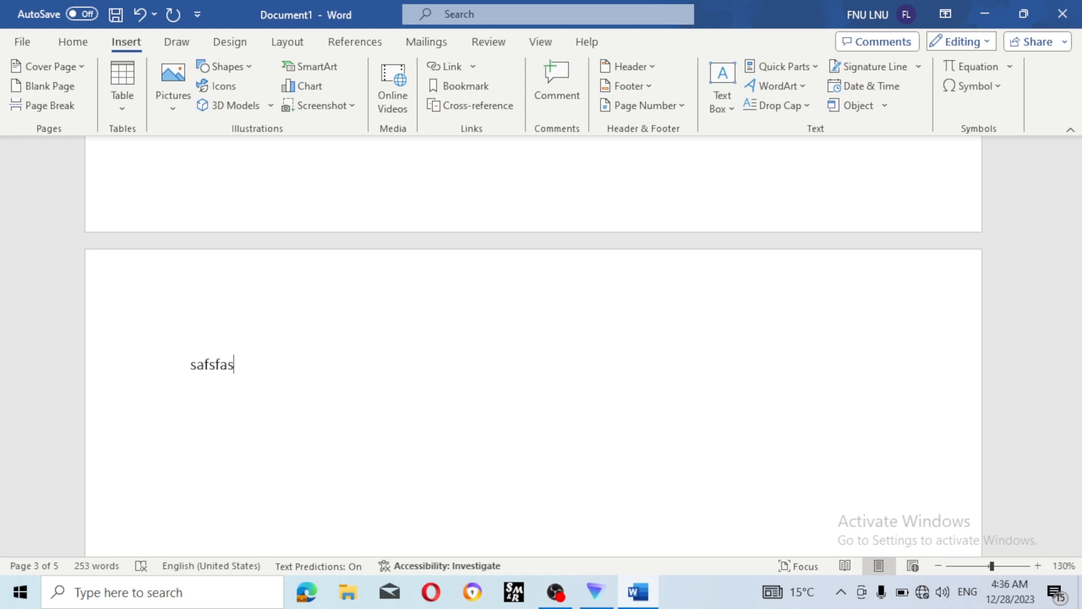
pyautogui.hotkey('ctrl', 'z')
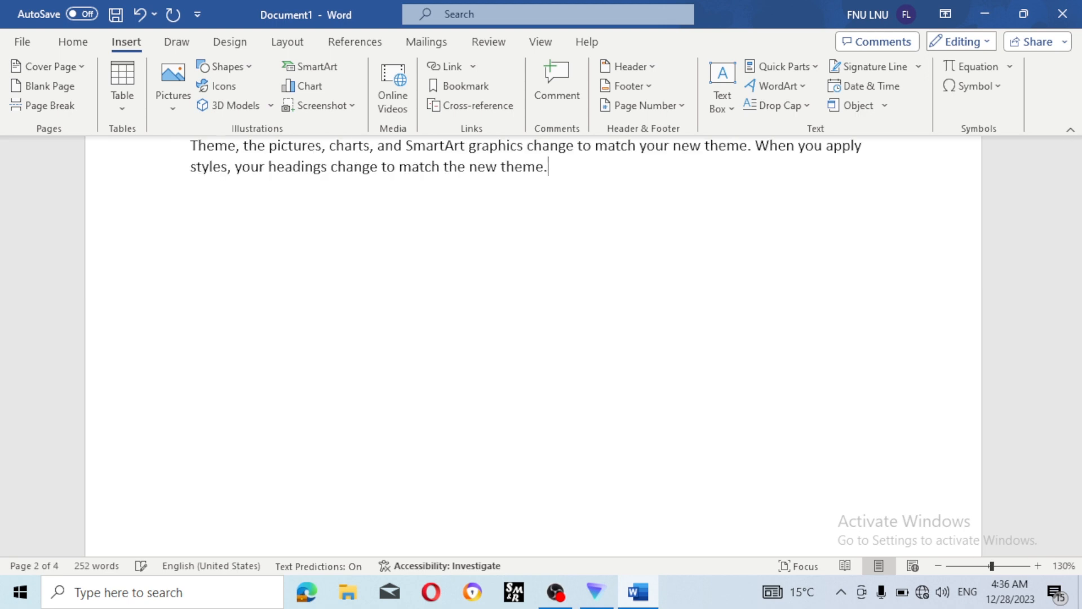
pyautogui.scroll(-10, 478, 272)
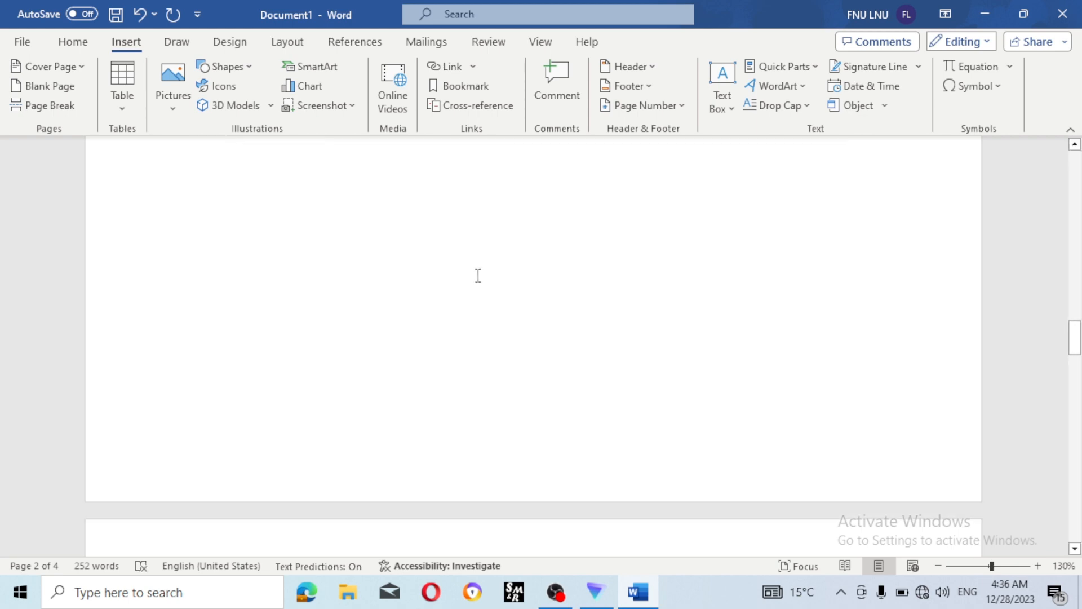
pyautogui.scroll(5, 478, 276)
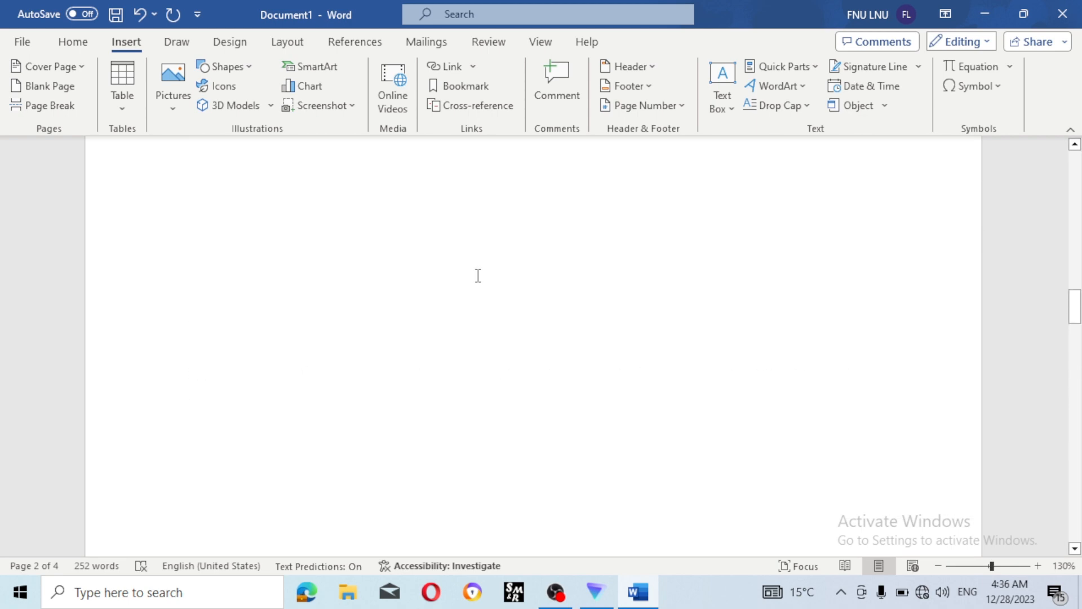
# - Scroll to page 4 and put the caret just before 'Reading view'
pyautogui.scroll(12, 478, 276)
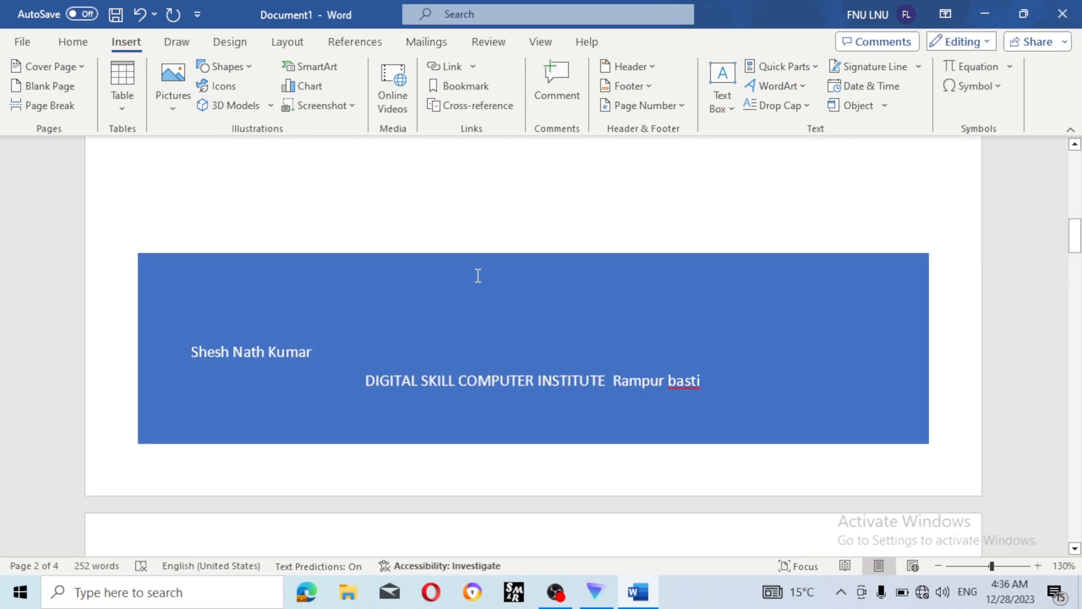
pyautogui.scroll(-10, 478, 276)
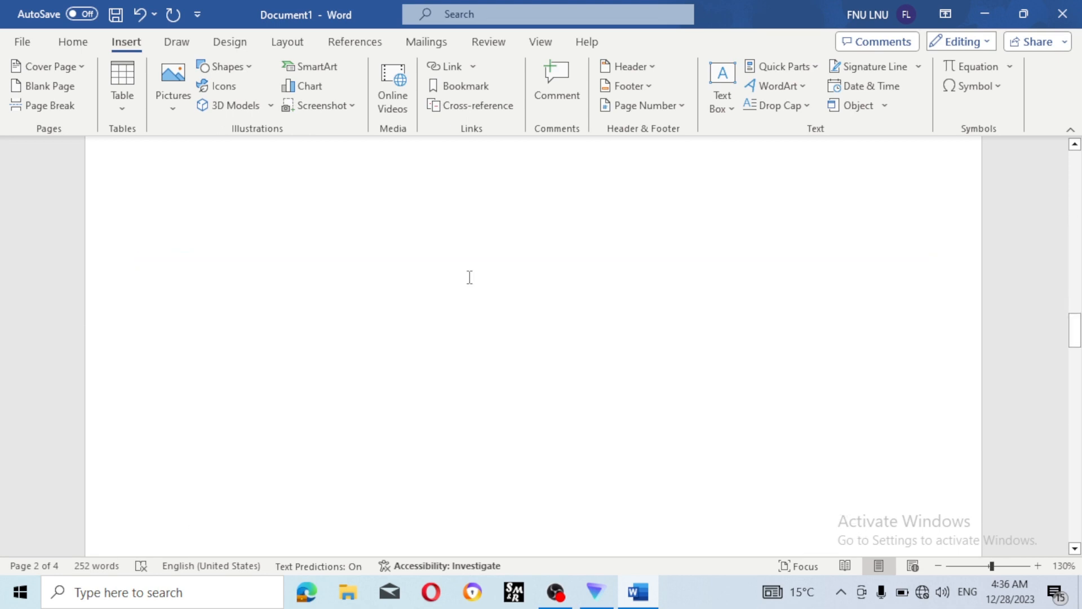
pyautogui.scroll(-4, 469, 277)
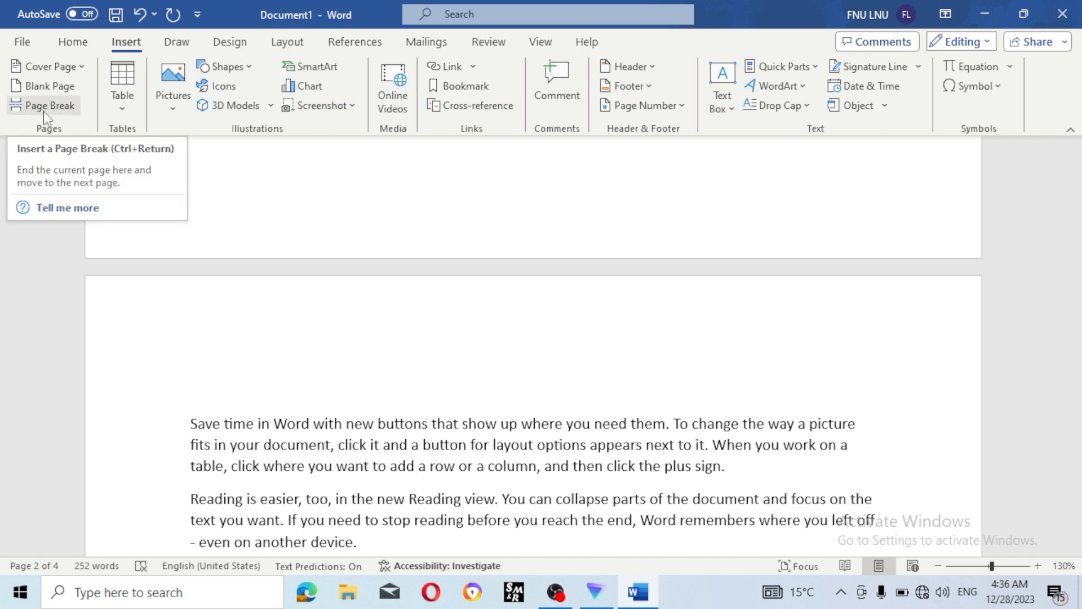
pyautogui.scroll(-3, 266, 252)
pyautogui.scroll(-1, 265, 257)
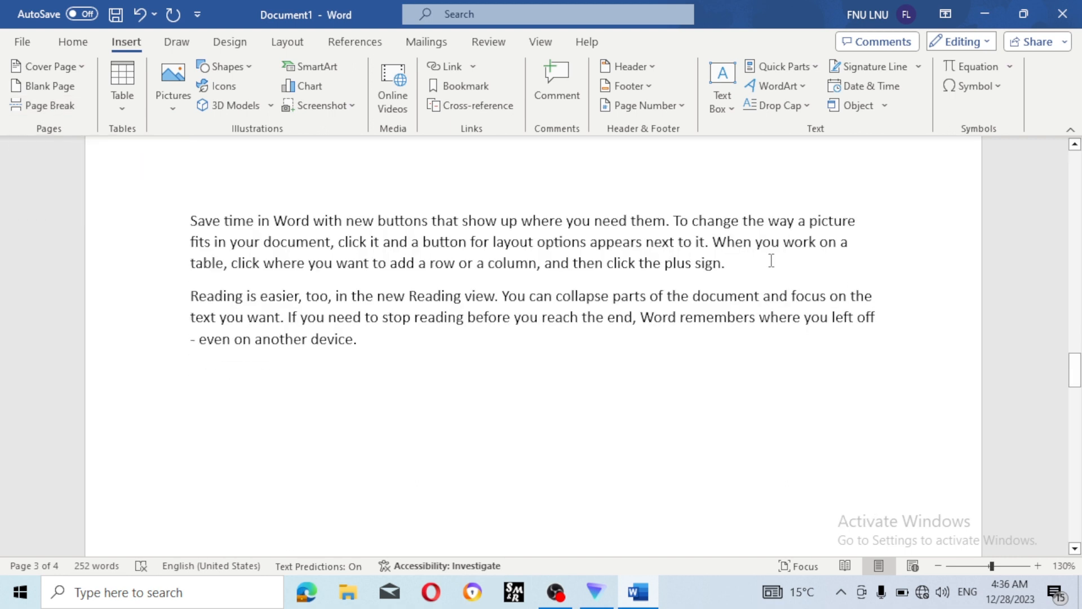
pyautogui.click(412, 298)
pyautogui.moveTo(411, 296); pyautogui.dragTo(860, 360)
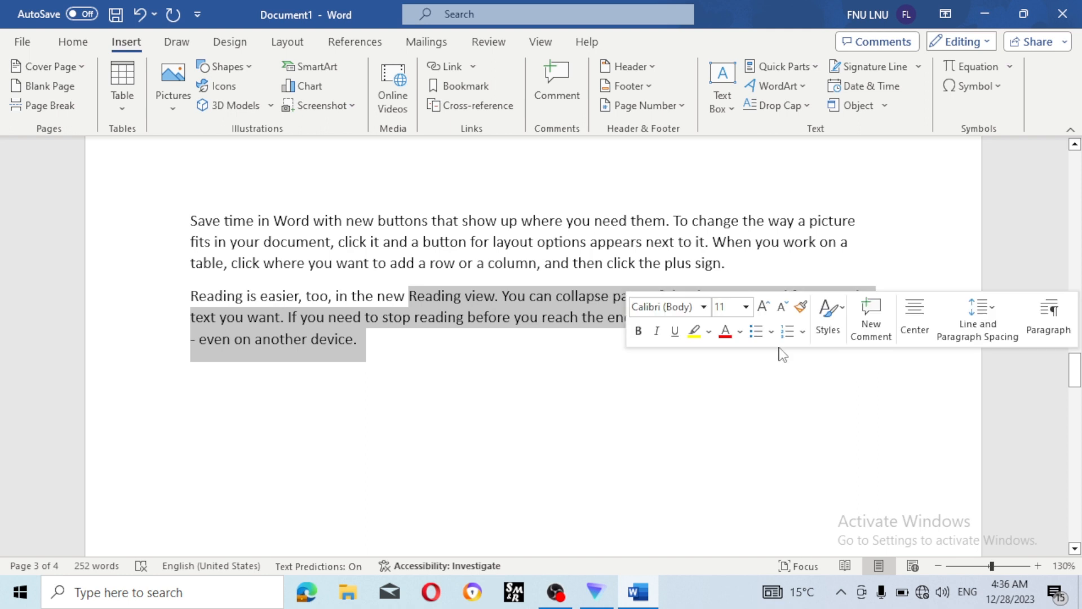
pyautogui.click(393, 290)
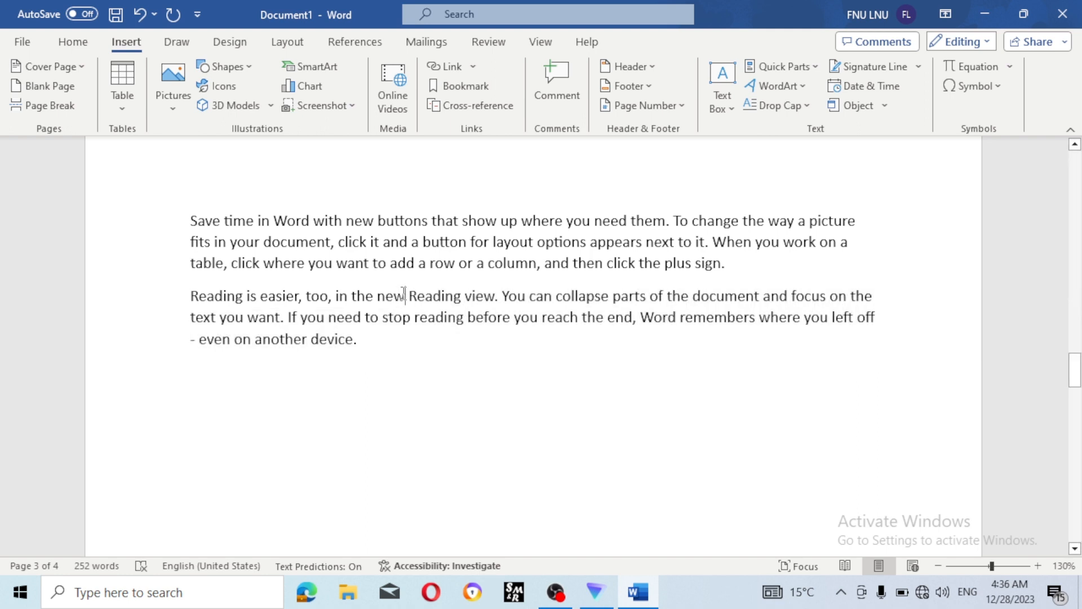
# - Insert a page break so the 'Reading view' text starts a new page
pyautogui.click(65, 107)
pyautogui.scroll(3, 440, 287)
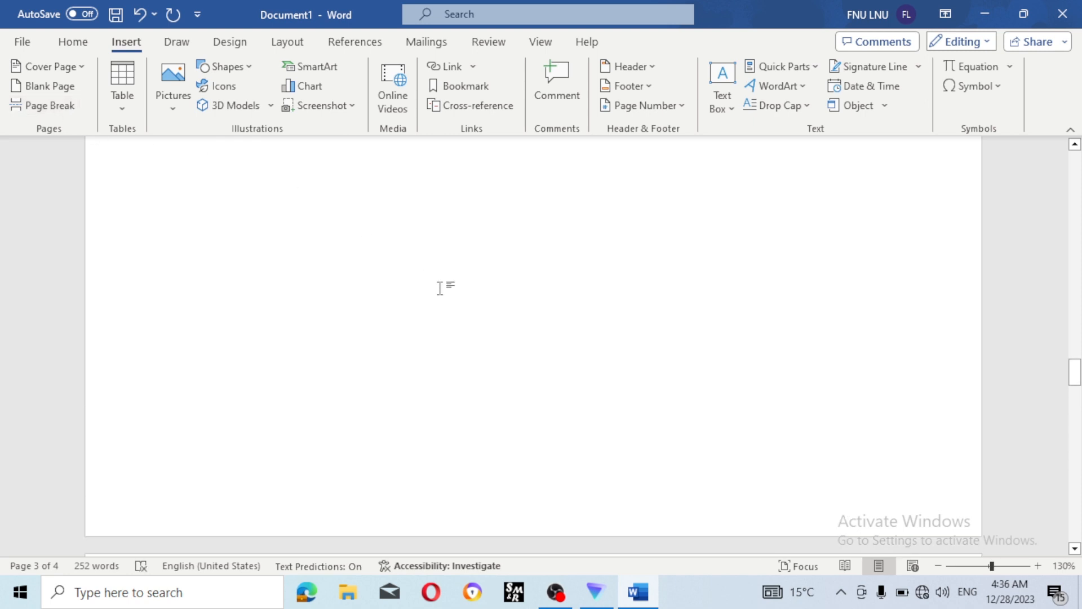
pyautogui.scroll(2, 439, 287)
pyautogui.scroll(5, 440, 288)
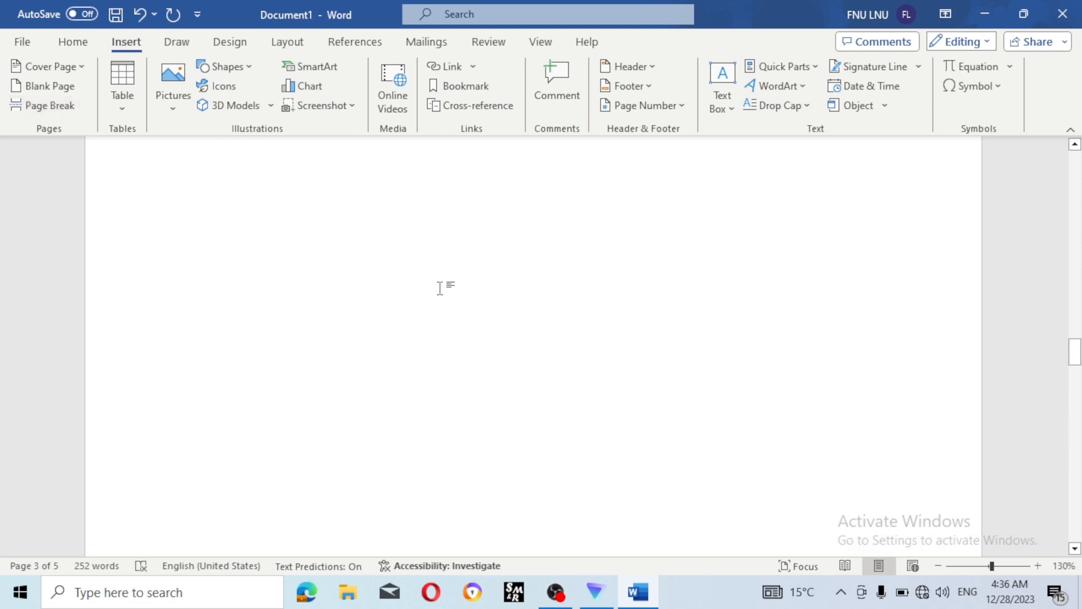
pyautogui.scroll(-8, 441, 288)
pyautogui.scroll(-4, 438, 287)
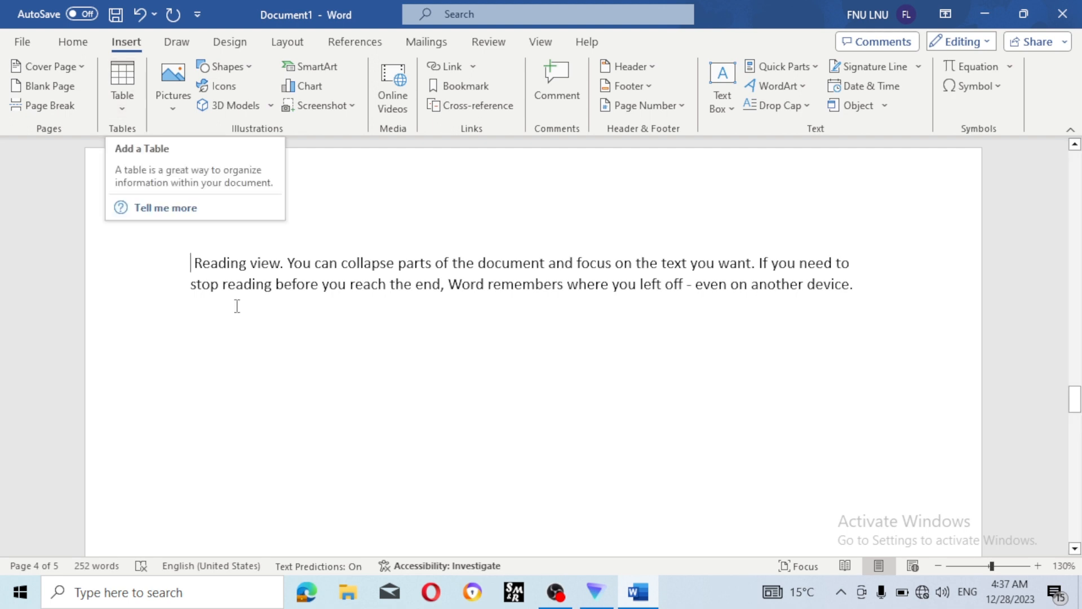
# - Insert a 5-column, 8-row table below the Reading view paragraph
pyautogui.click(261, 321)
pyautogui.click(127, 113)
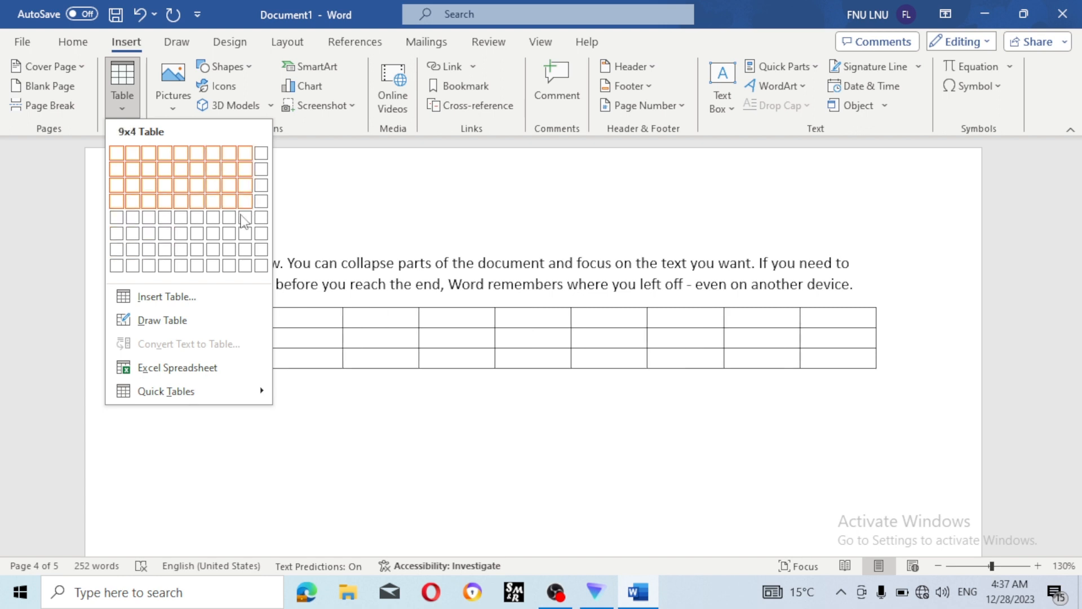
pyautogui.click(181, 266)
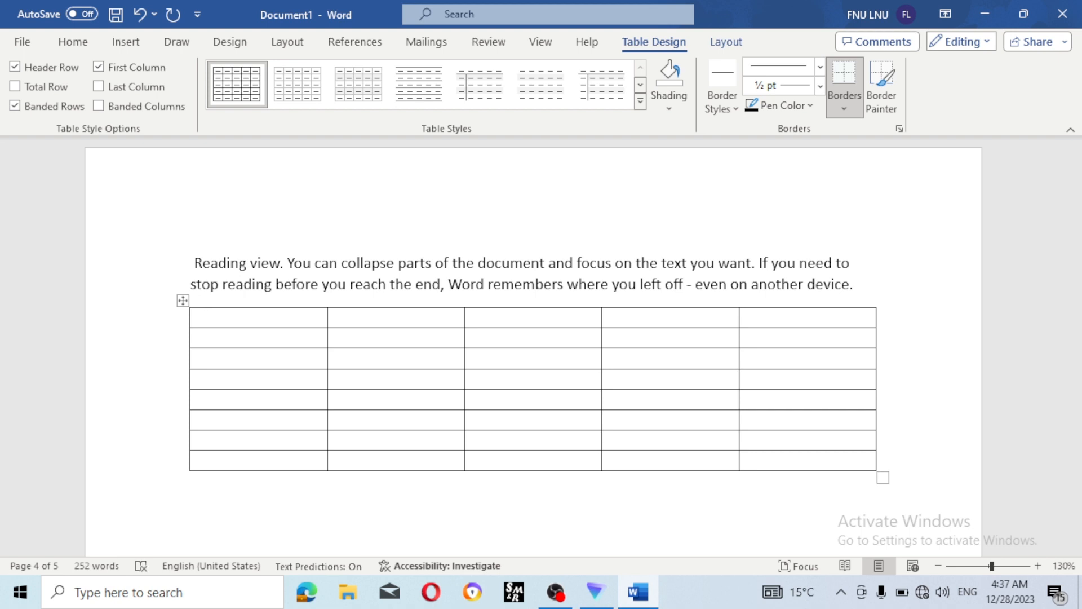
# - Fill the header row with item name, quantity, rate, discout and total amount
pyautogui.write('item name')
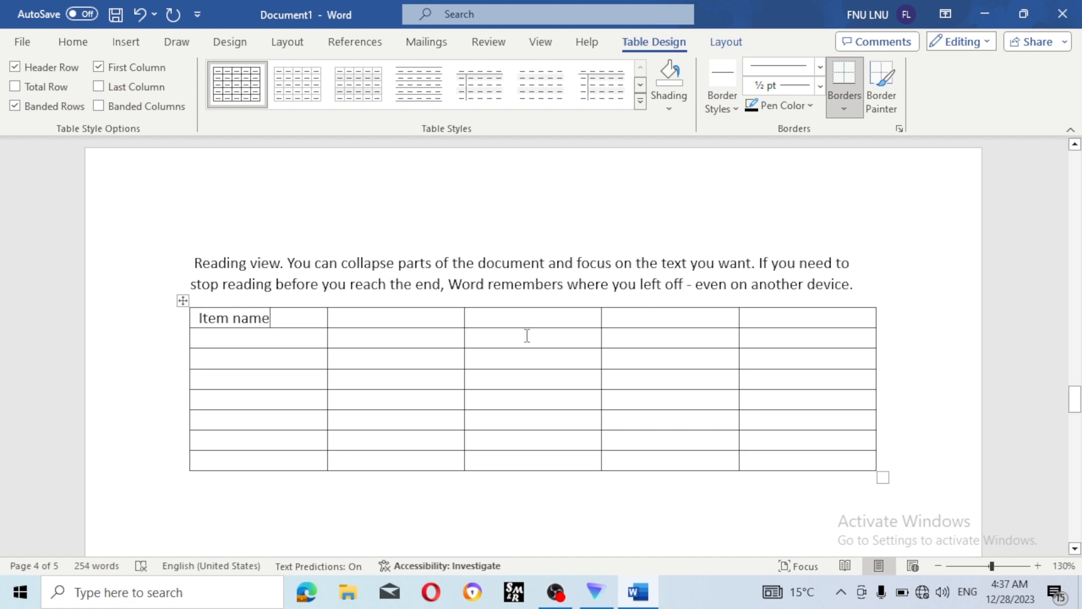
pyautogui.click(414, 316)
pyautogui.write('f')
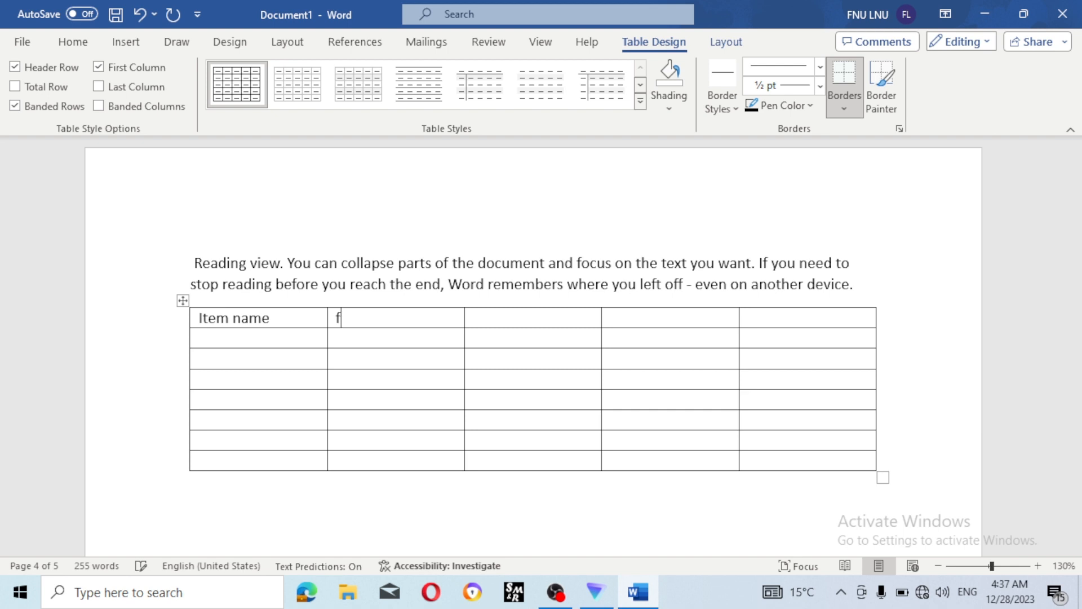
pyautogui.press('BackSpace')
pyautogui.write('quantu')
pyautogui.press('BackSpace')
pyautogui.write('ity')
pyautogui.write('rate')
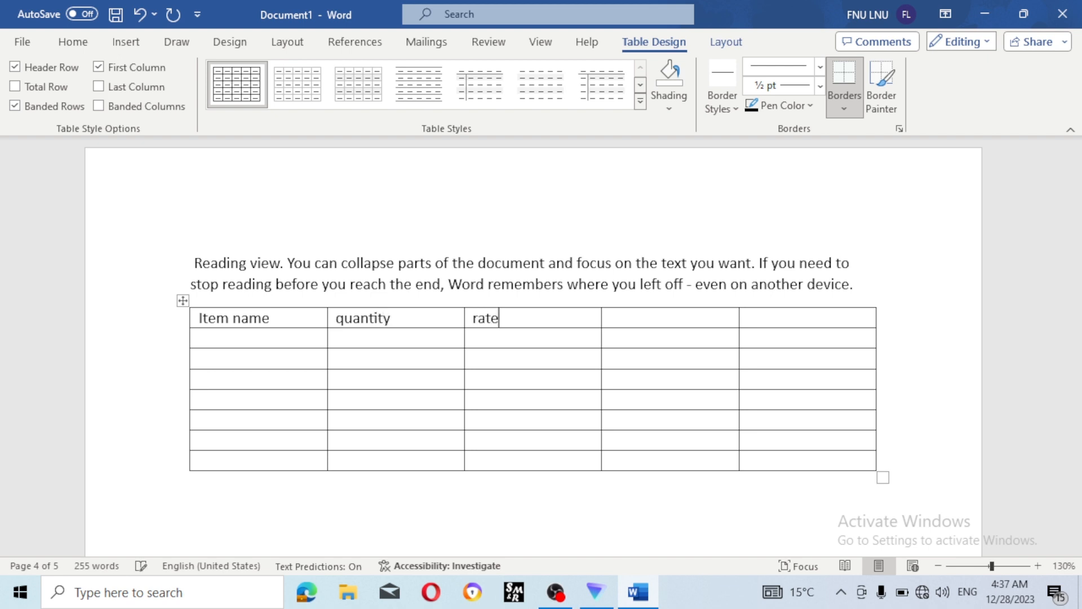
pyautogui.press('Tab')
pyautogui.write('discout')
pyautogui.press('Tab')
pyautogui.write('totao')
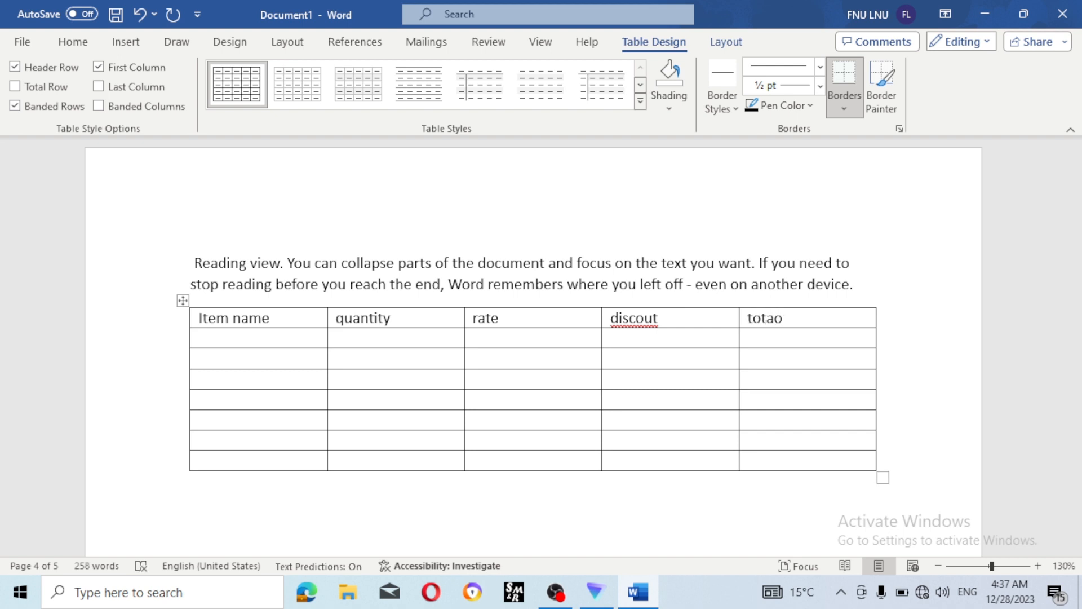
pyautogui.press('BackSpace')
pyautogui.write('l amount')
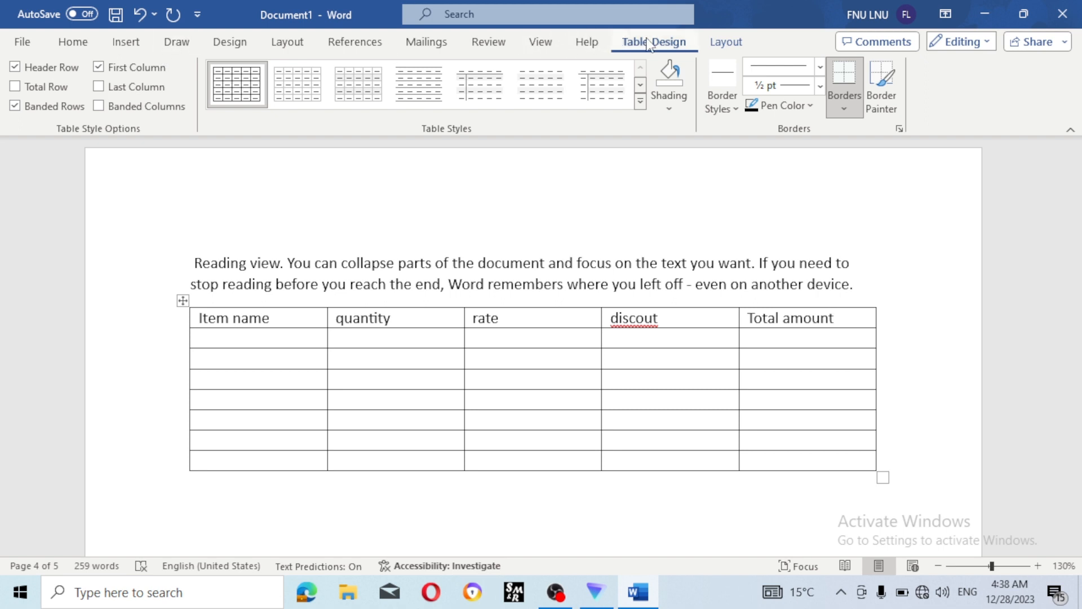
# - Browse the Table Design styles gallery for a suitable grid style
pyautogui.click(725, 46)
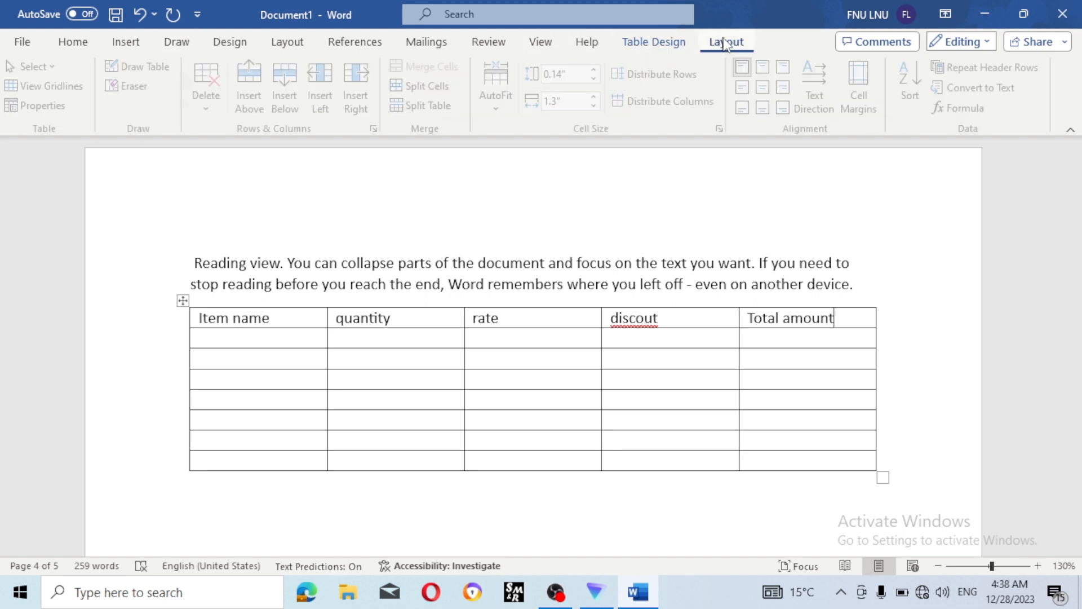
pyautogui.click(652, 43)
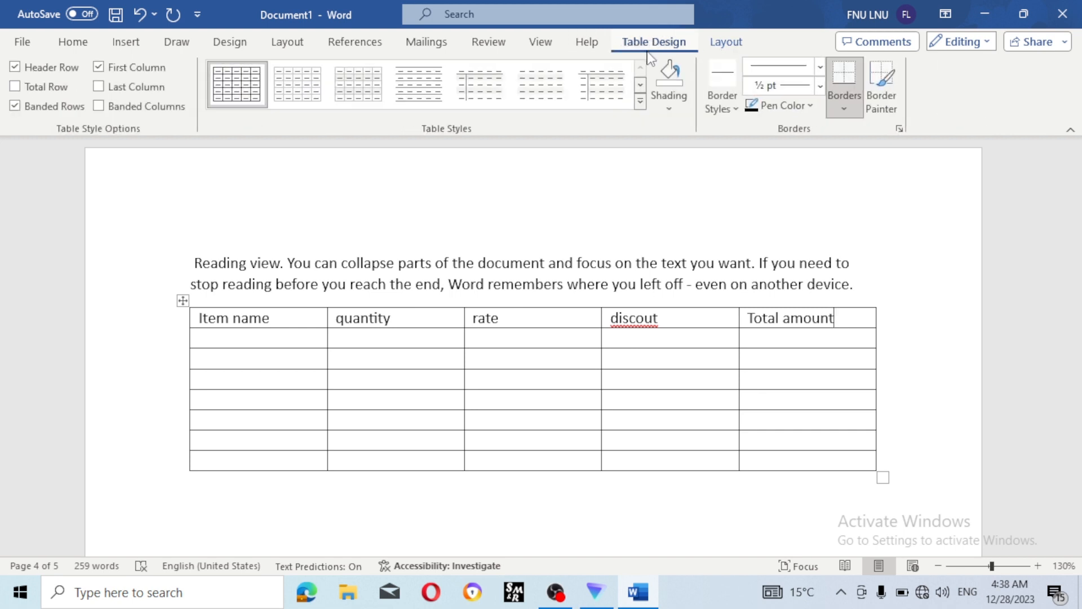
pyautogui.click(640, 101)
pyautogui.scroll(-5, 451, 230)
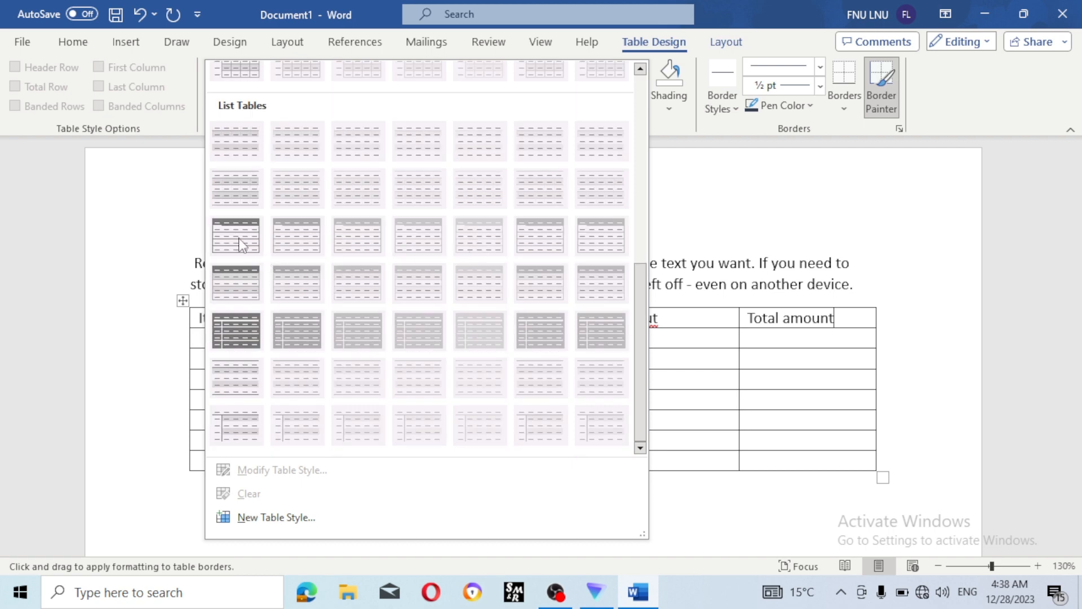
pyautogui.click(761, 241)
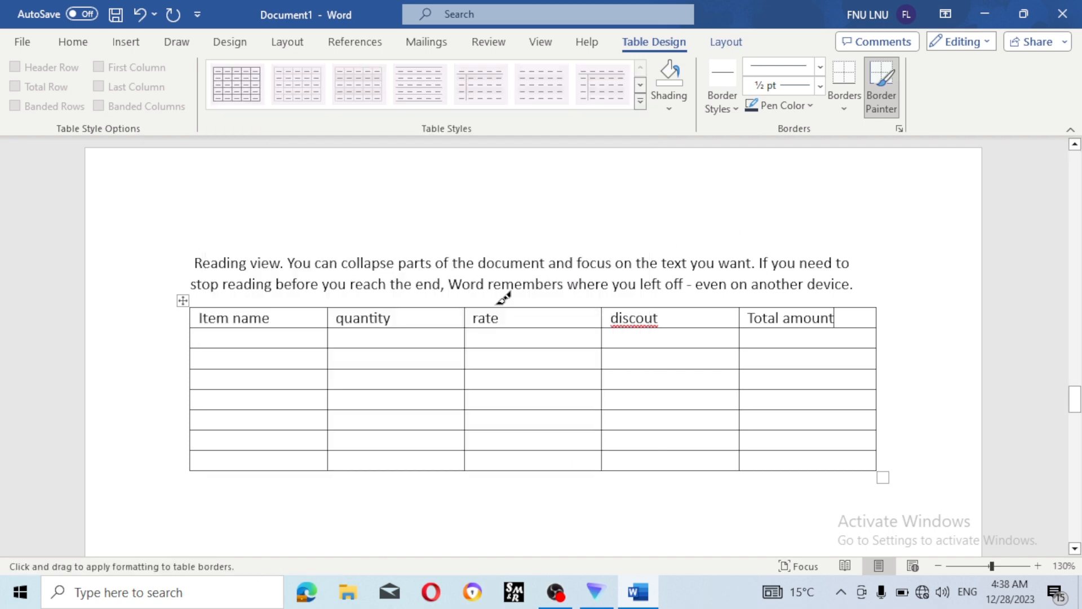
pyautogui.press('Escape')
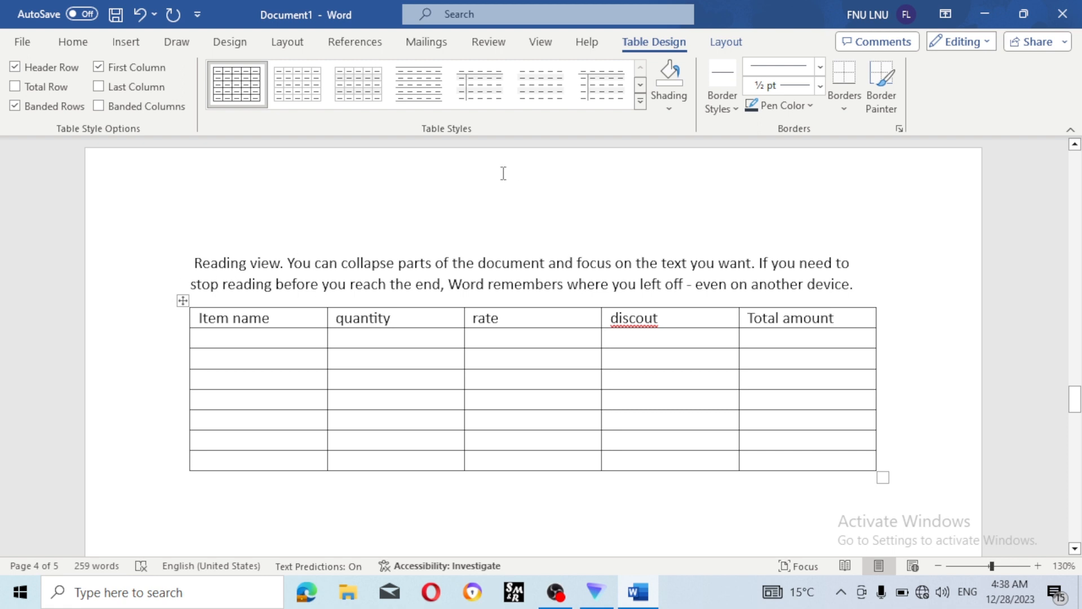
# - Select the whole item table and apply the yellow Grid Table style
pyautogui.click(184, 300)
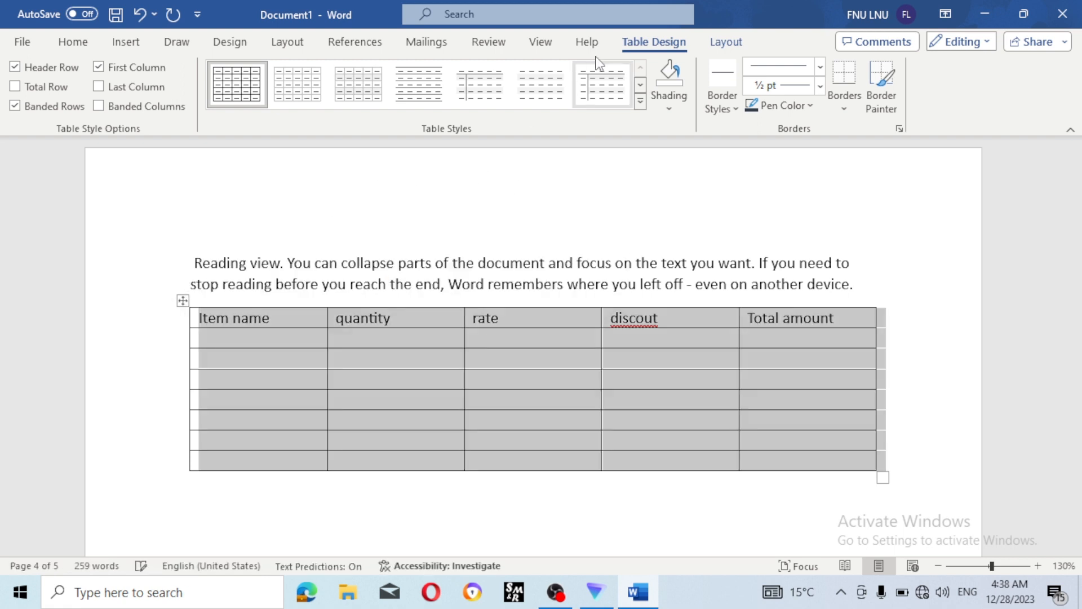
pyautogui.click(641, 101)
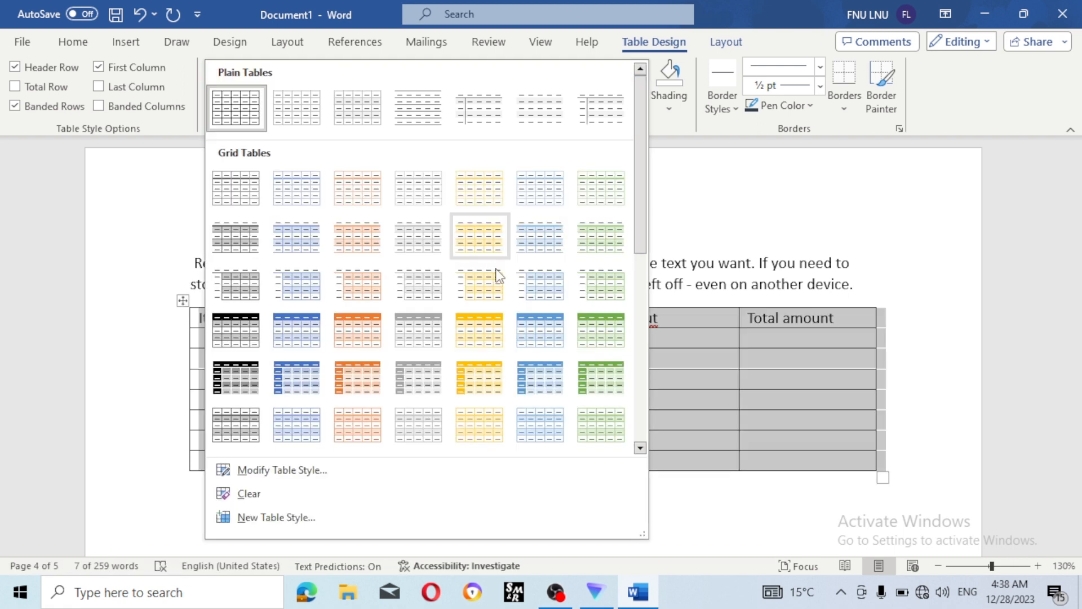
pyautogui.click(484, 330)
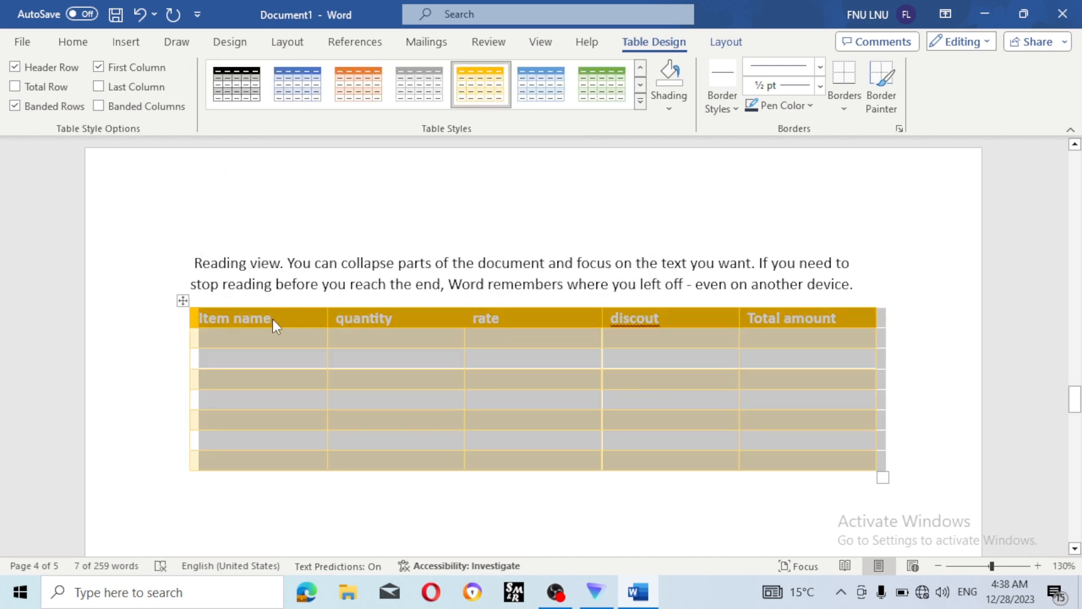
pyautogui.click(87, 186)
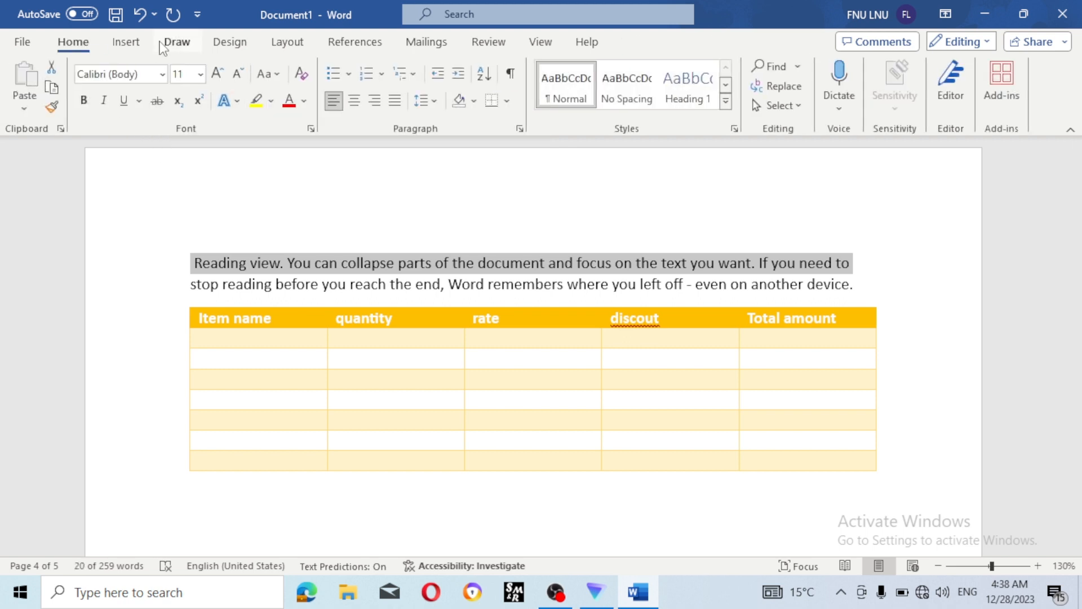
pyautogui.click(566, 280)
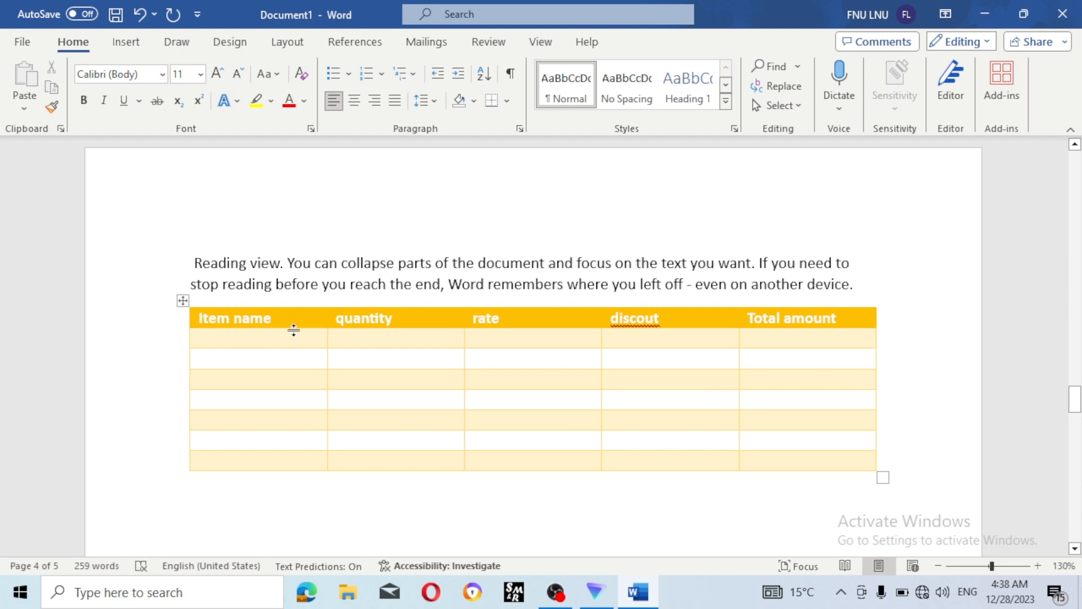
pyautogui.click(299, 322)
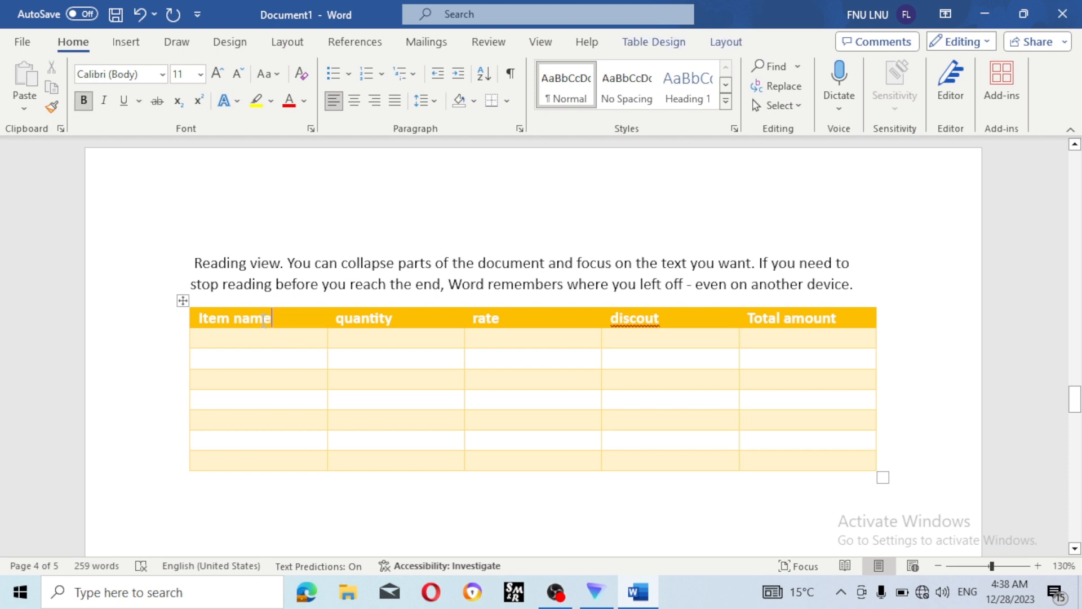
pyautogui.click(666, 42)
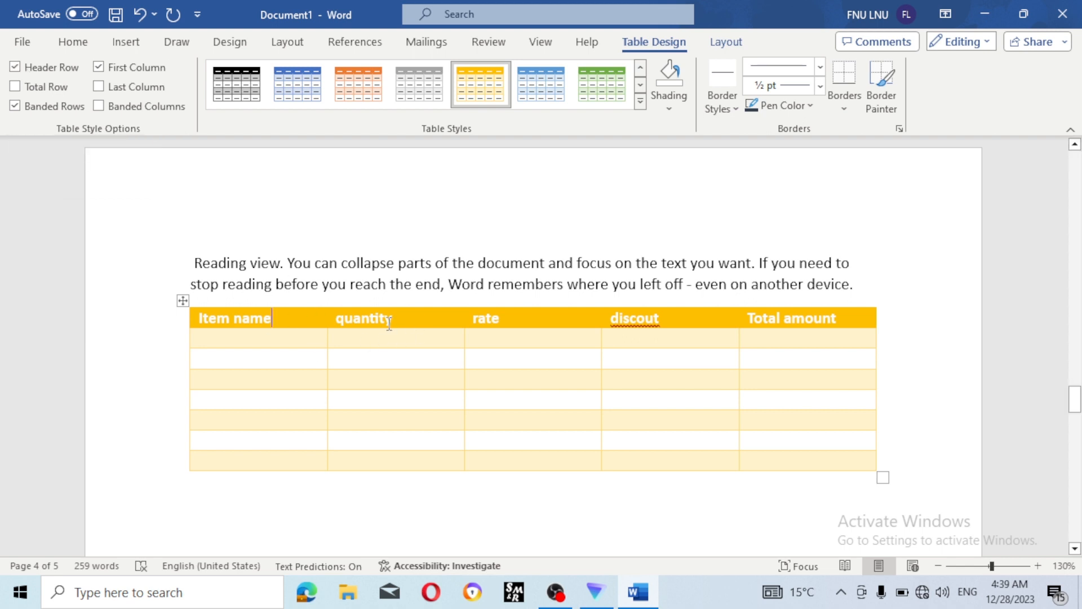
pyautogui.click(14, 67)
pyautogui.click(15, 67)
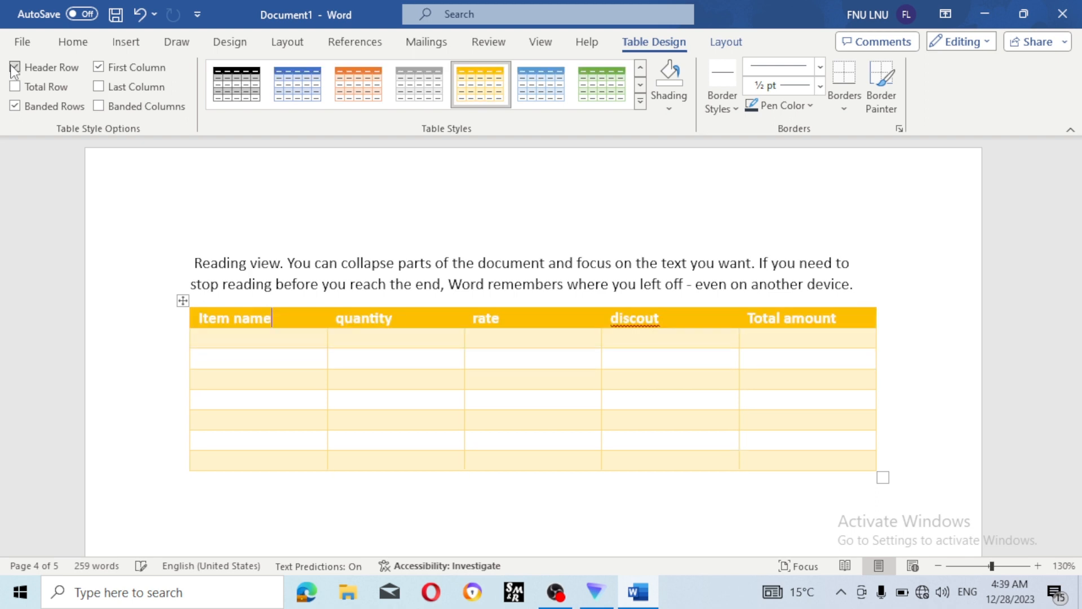
pyautogui.click(120, 68)
pyautogui.click(121, 69)
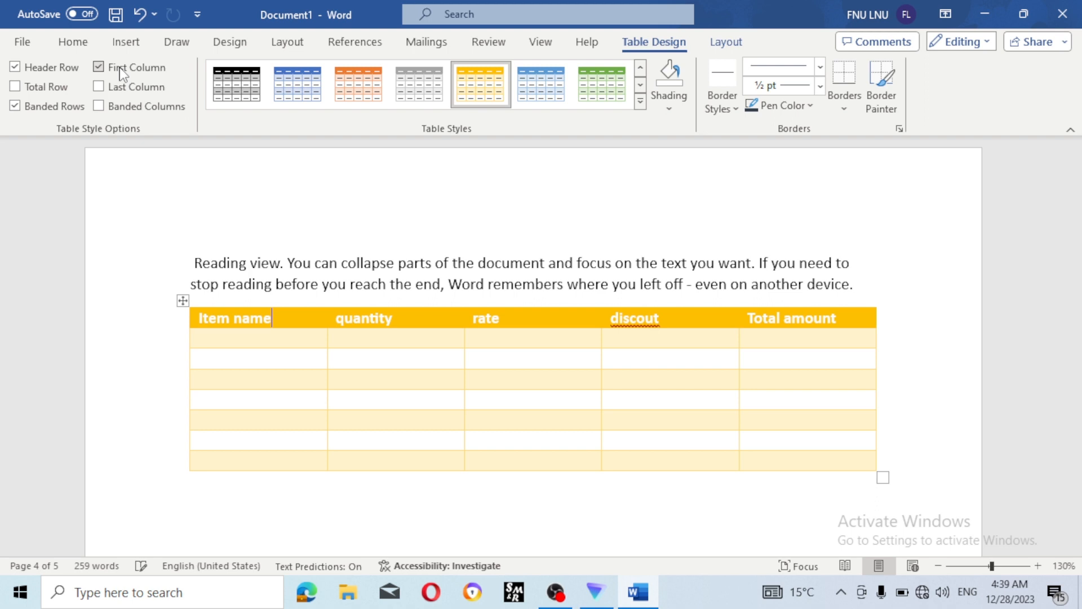
pyautogui.click(50, 90)
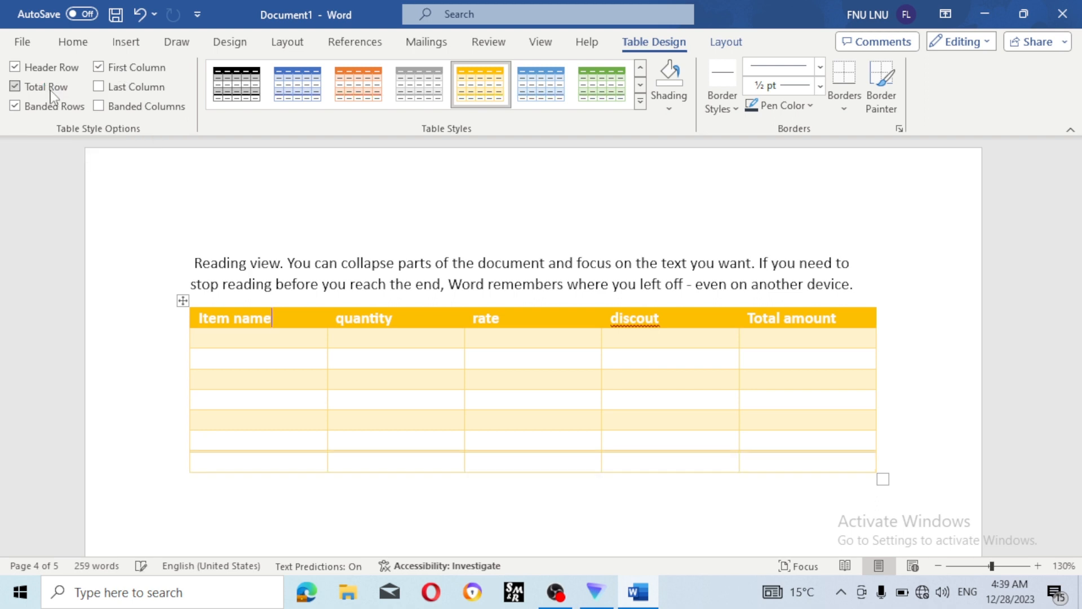
pyautogui.click(51, 90)
pyautogui.click(51, 90)
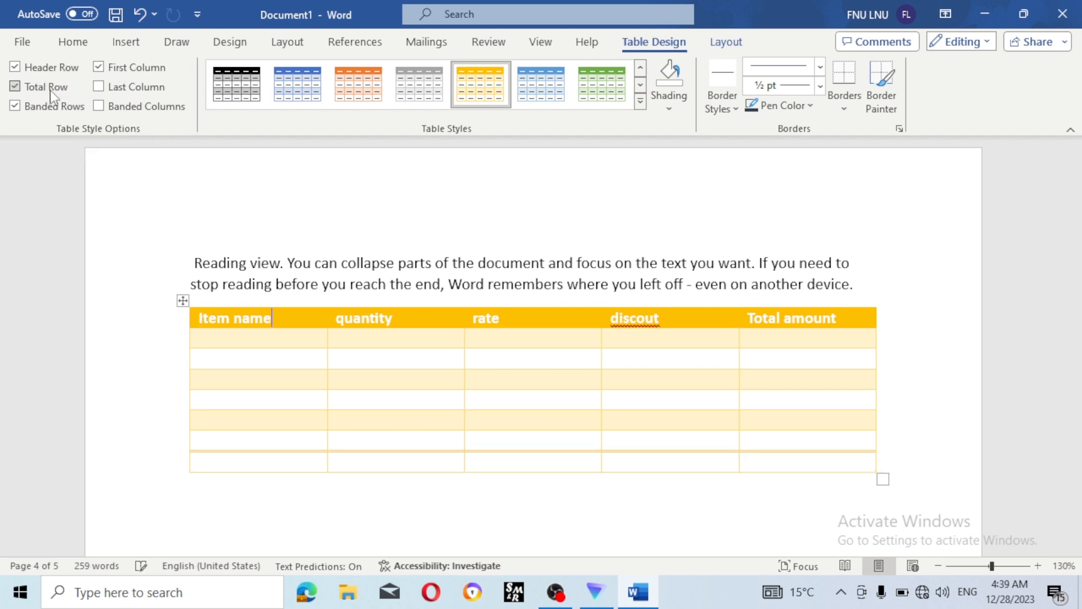
pyautogui.click(51, 90)
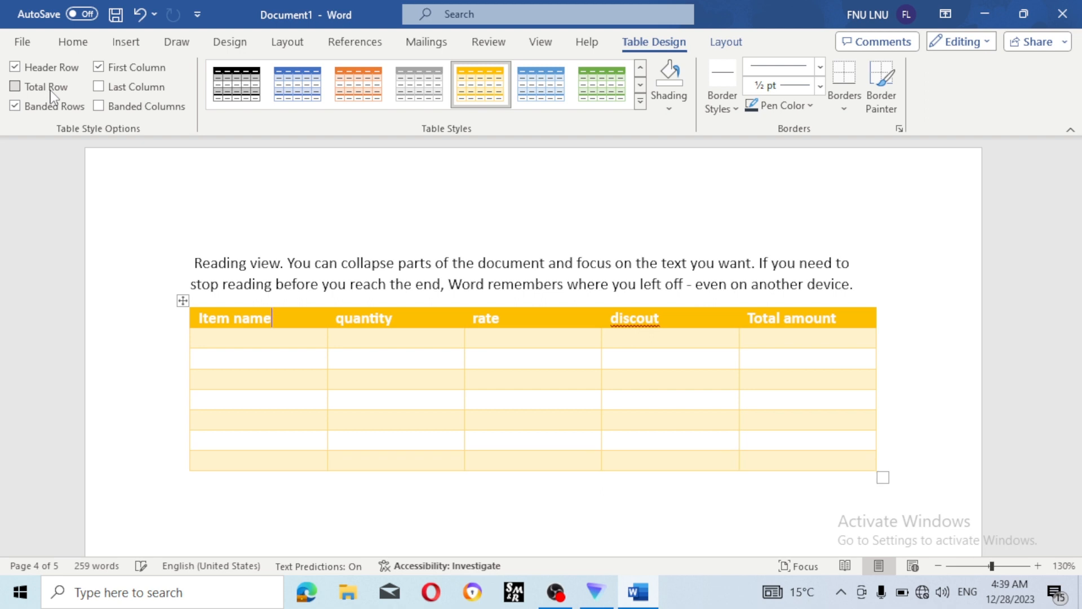
pyautogui.click(102, 88)
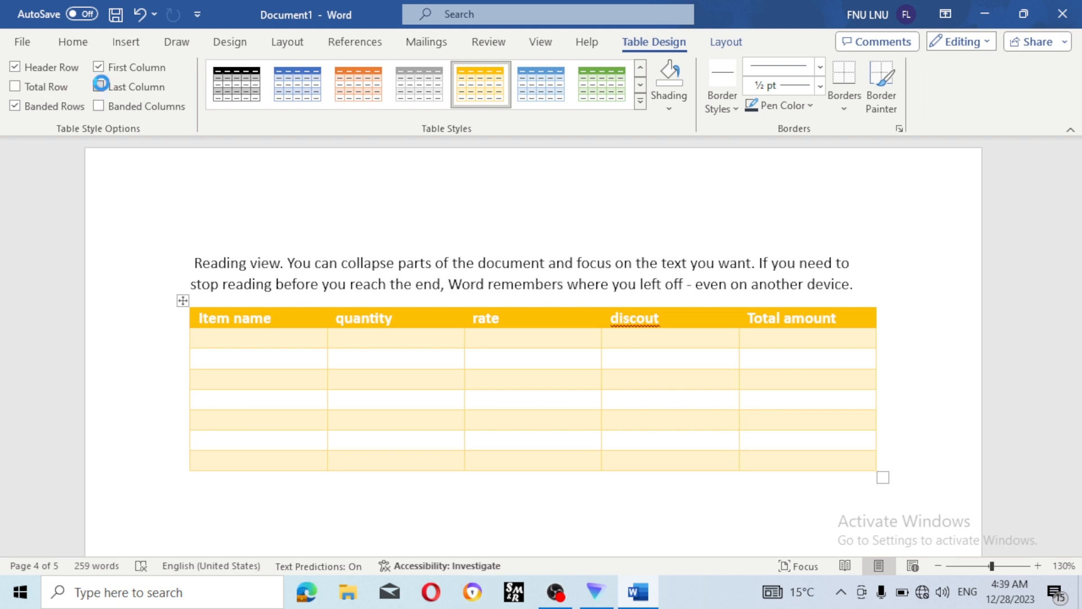
pyautogui.click(100, 88)
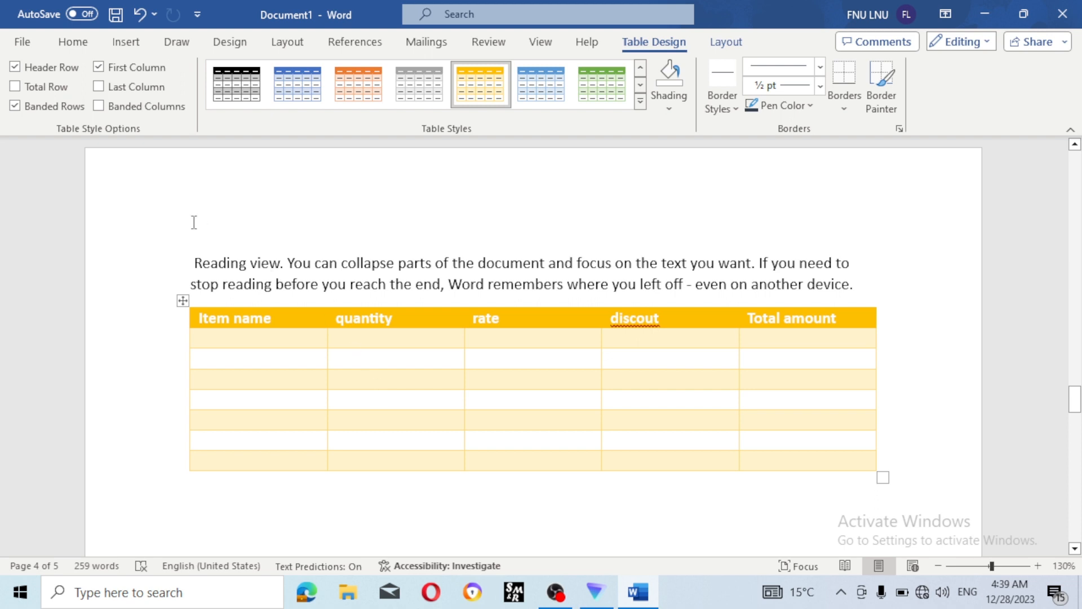
pyautogui.click(44, 108)
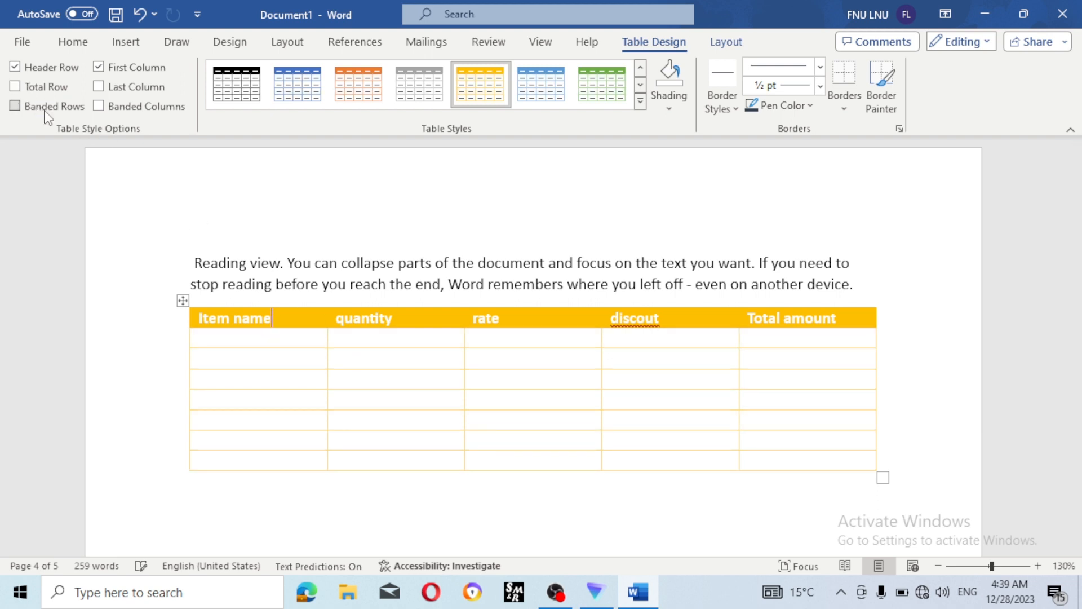
pyautogui.click(45, 112)
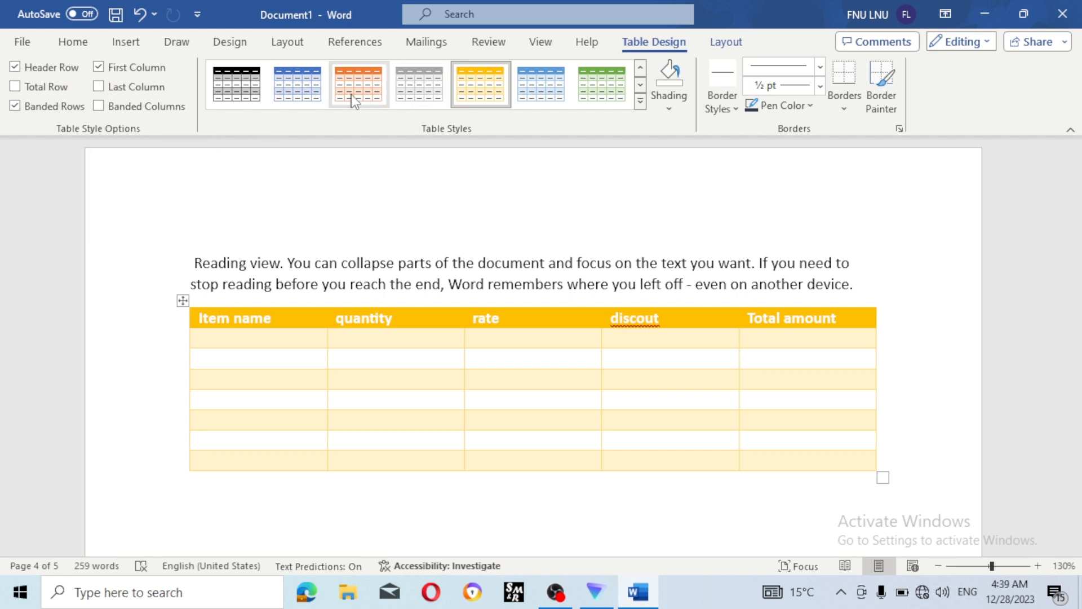
# - Switch the table to the blue grid style and shade the rate column's body cells orange
pyautogui.click(305, 98)
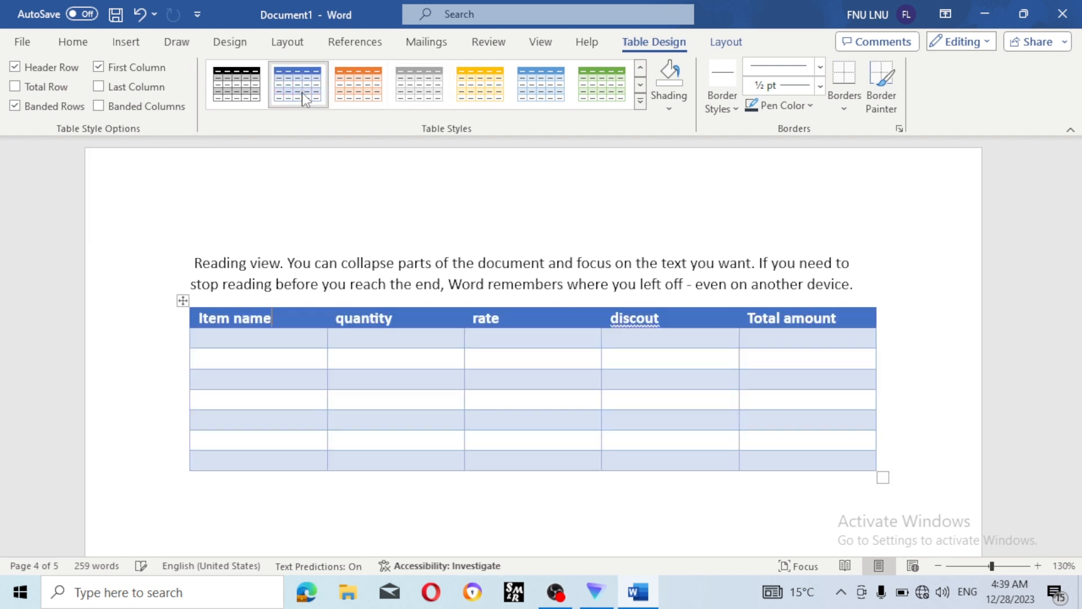
pyautogui.click(669, 102)
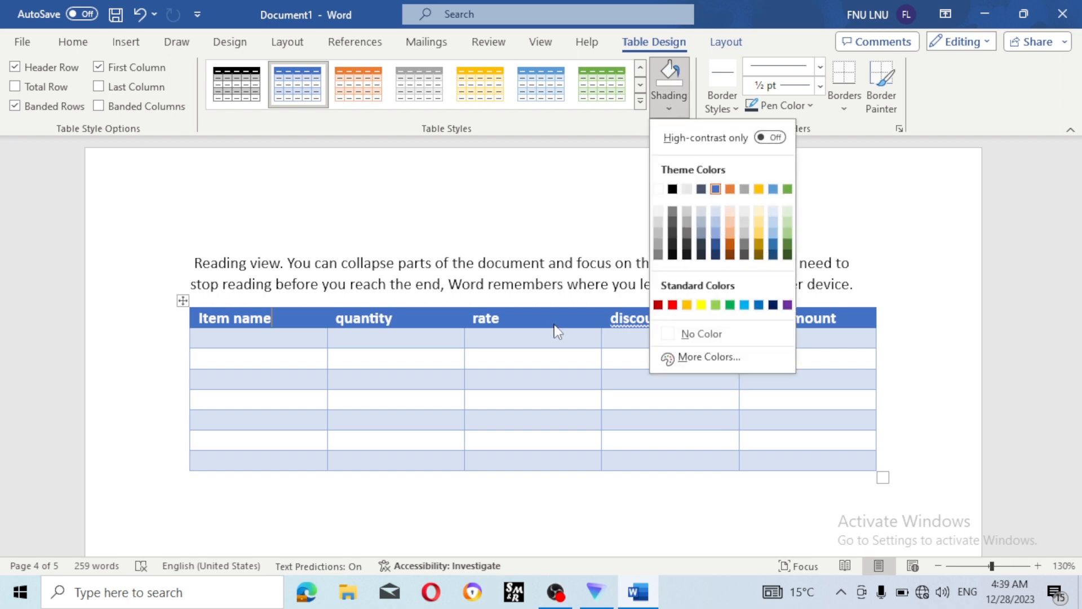
pyautogui.click(548, 341)
pyautogui.moveTo(548, 342); pyautogui.dragTo(546, 459)
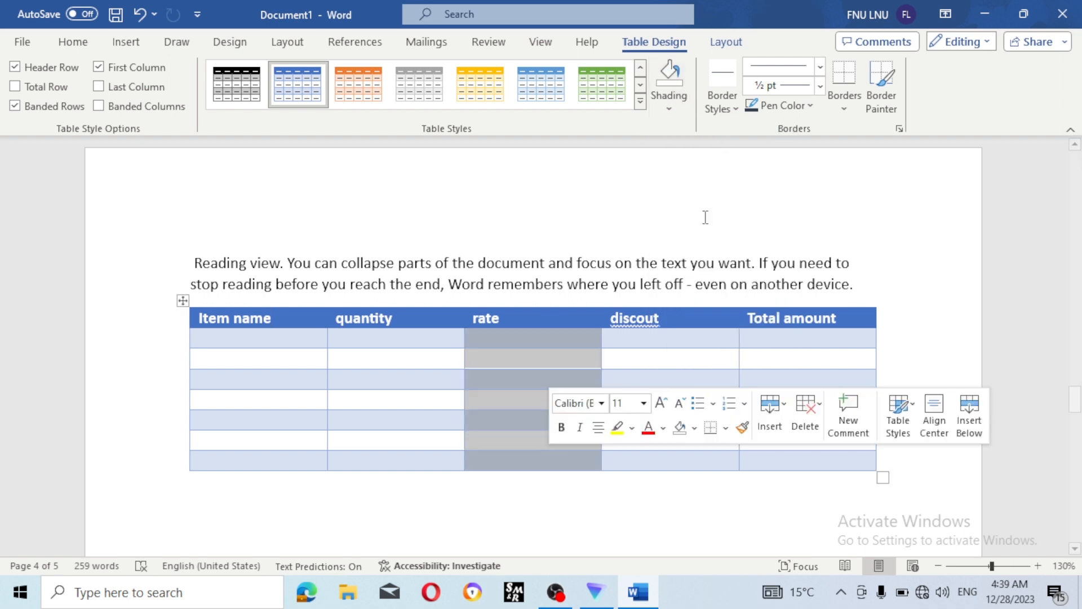
pyautogui.click(669, 93)
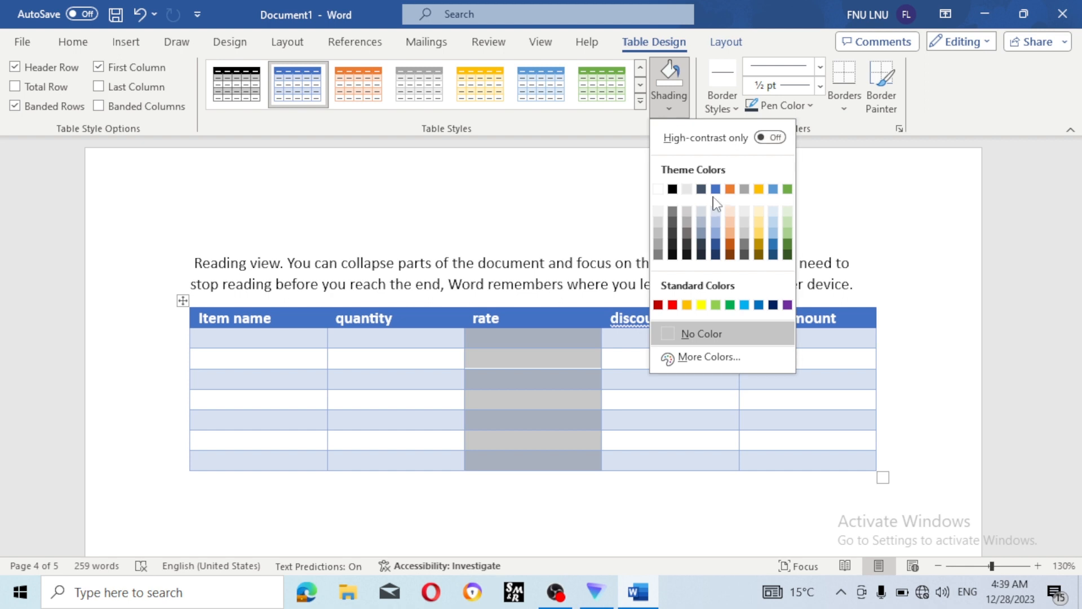
pyautogui.click(735, 192)
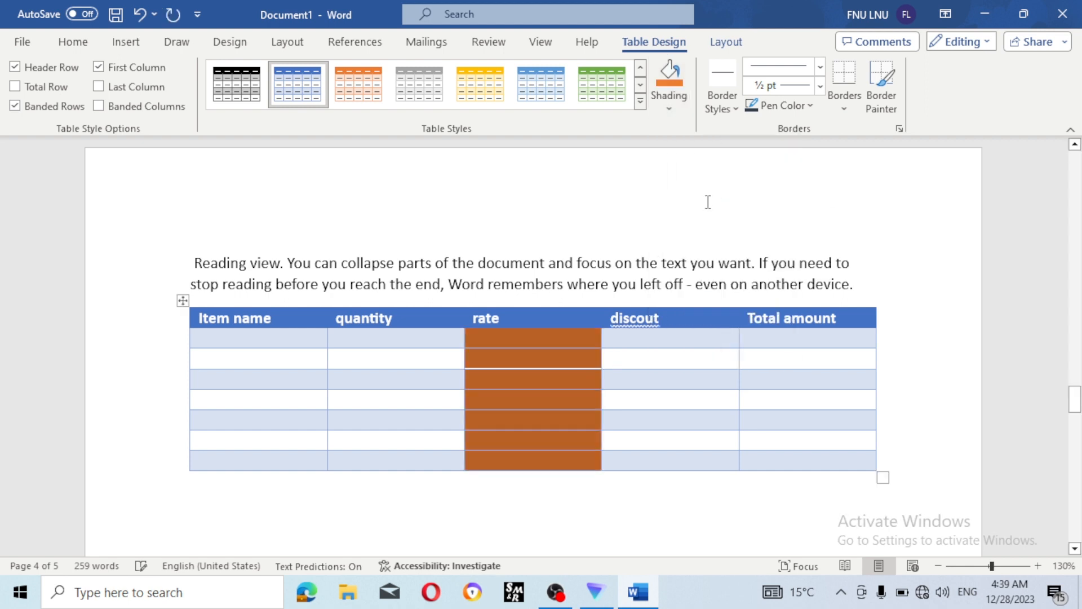
pyautogui.click(712, 193)
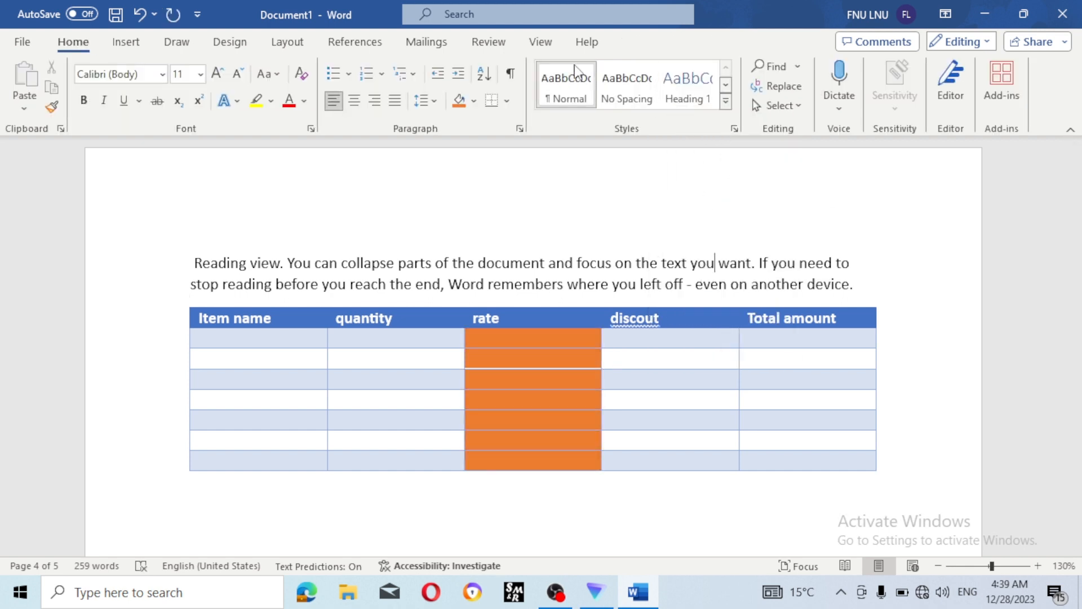
# - Pick a border line style and paint it along the discout/Total amount divider
pyautogui.click(595, 361)
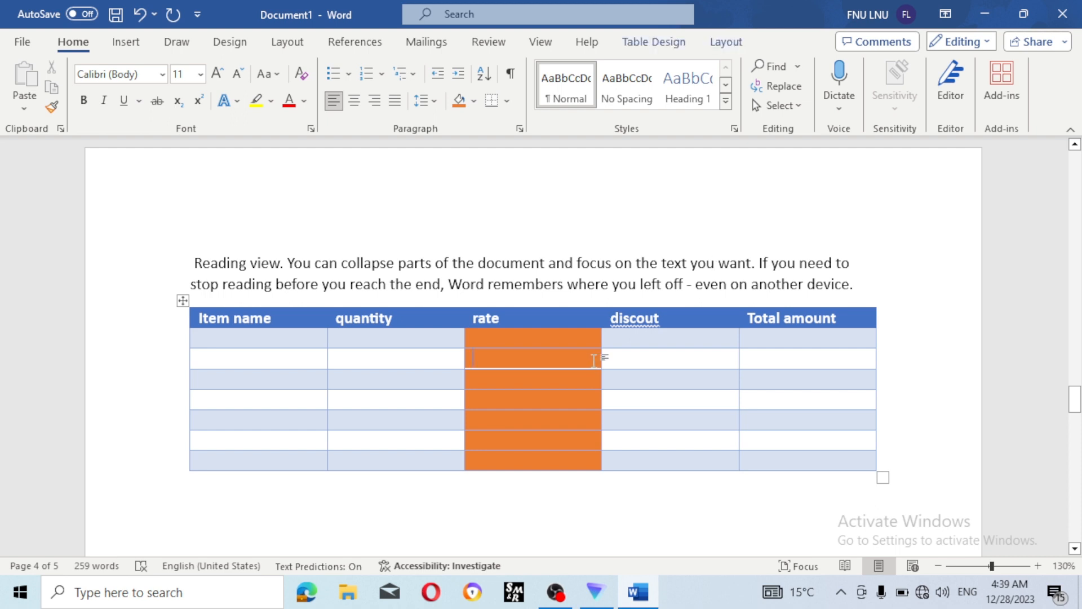
pyautogui.click(654, 41)
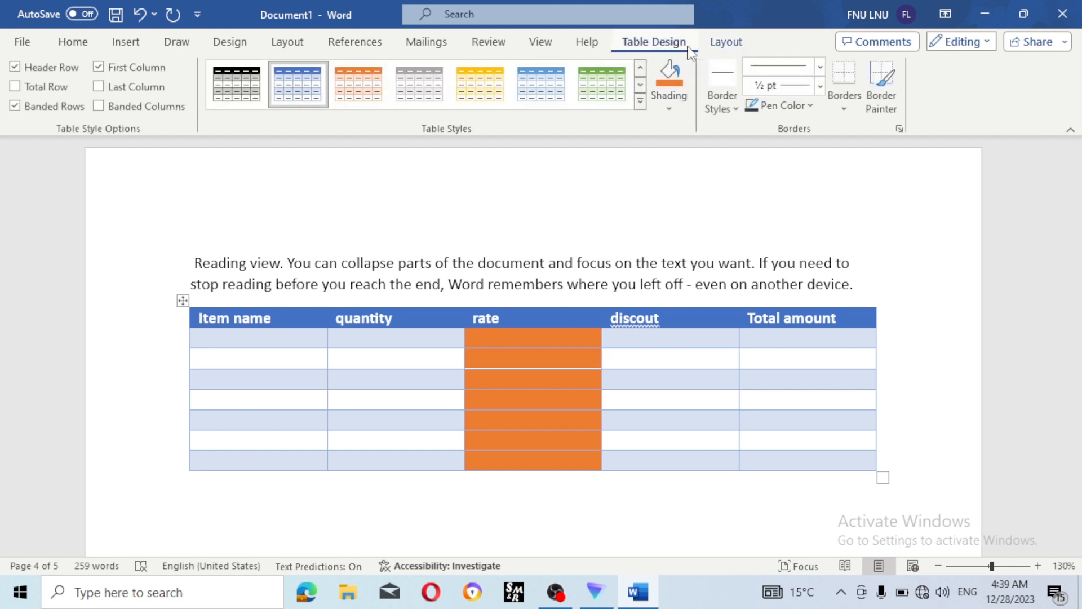
pyautogui.click(717, 104)
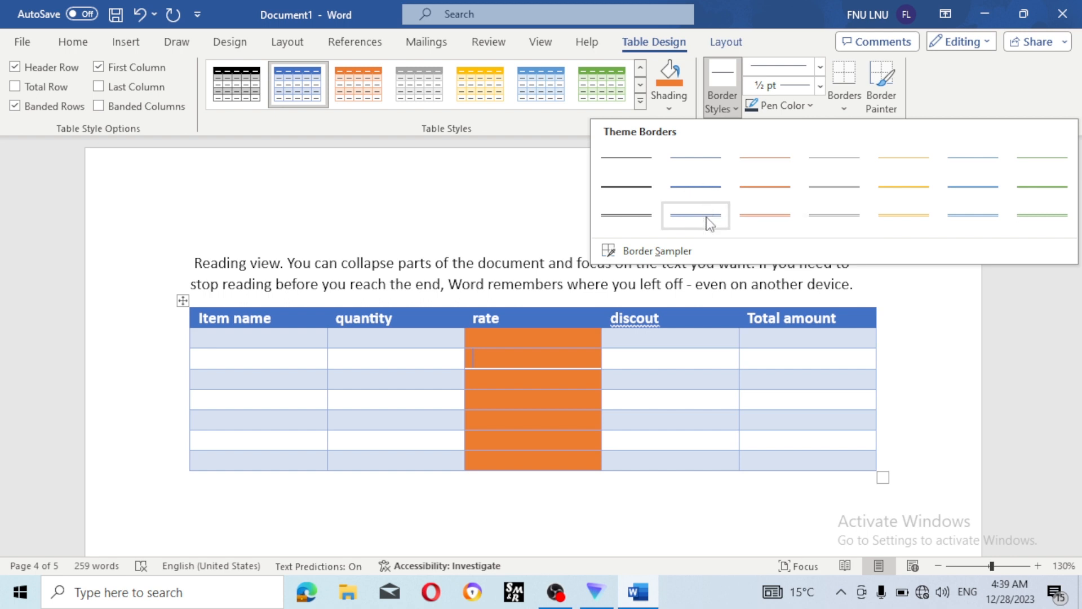
pyautogui.click(665, 362)
pyautogui.moveTo(663, 344); pyautogui.dragTo(666, 460)
pyautogui.click(727, 110)
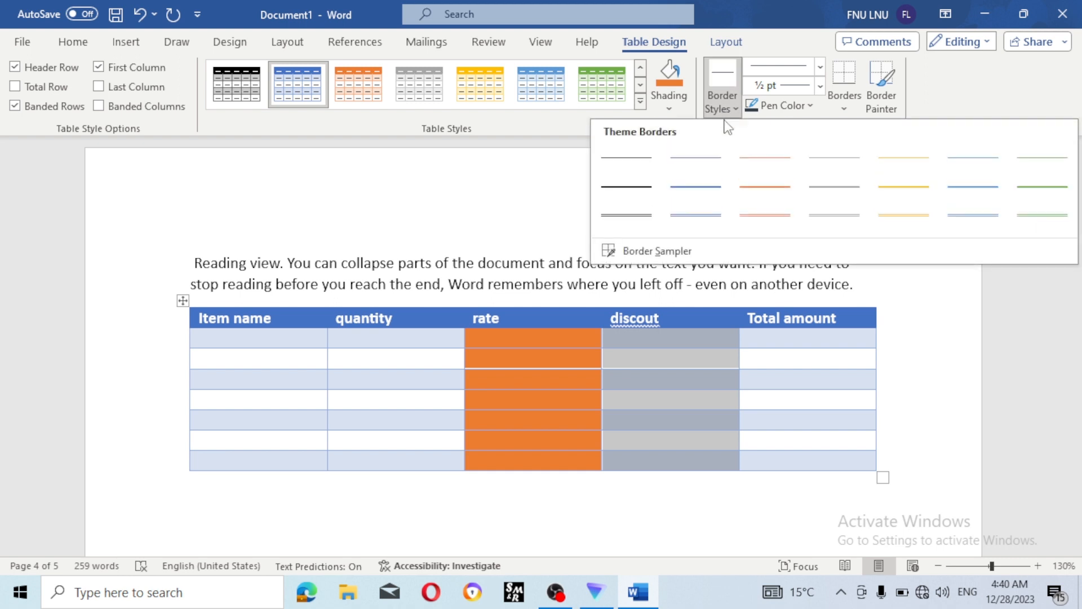
pyautogui.click(702, 228)
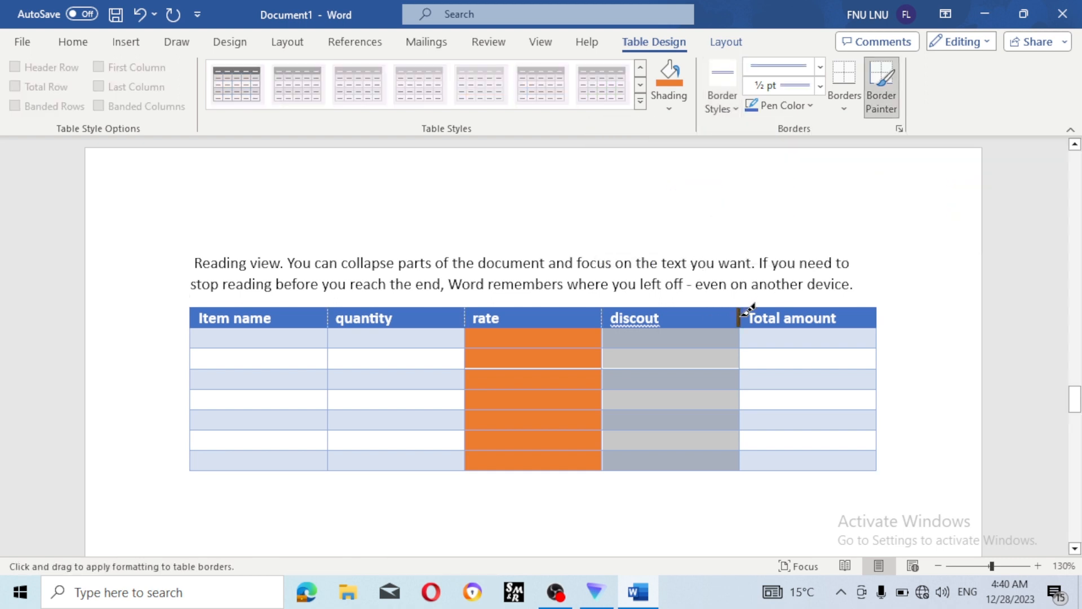
pyautogui.moveTo(739, 311)
pyautogui.mouseDown()
pyautogui.moveTo(740, 454)
pyautogui.moveTo(711, 459)
pyautogui.moveTo(746, 467)
pyautogui.moveTo(664, 466)
pyautogui.moveTo(609, 459)
pyautogui.moveTo(624, 312)
pyautogui.moveTo(614, 308)
pyautogui.mouseUp()
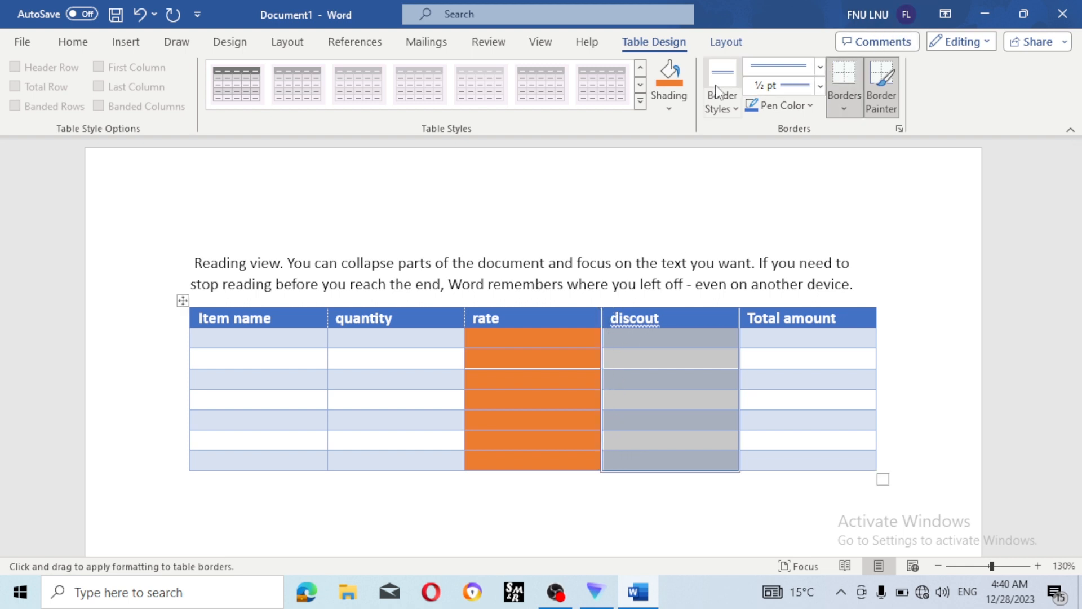
# - Set the border pen to a double 3 pt red line and paint the Item name/quantity divider
pyautogui.click(820, 66)
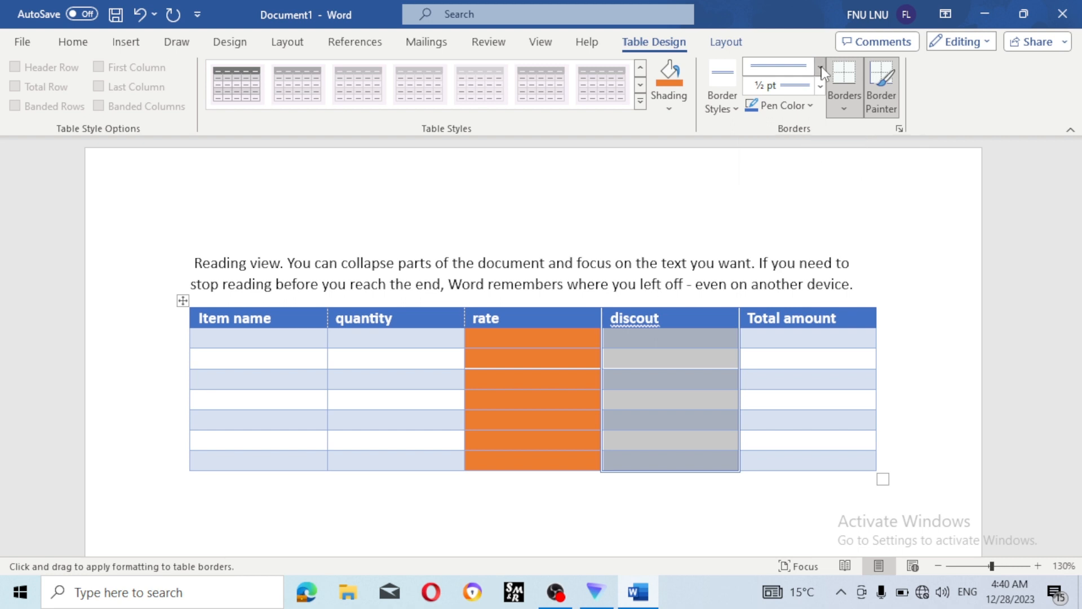
pyautogui.click(788, 339)
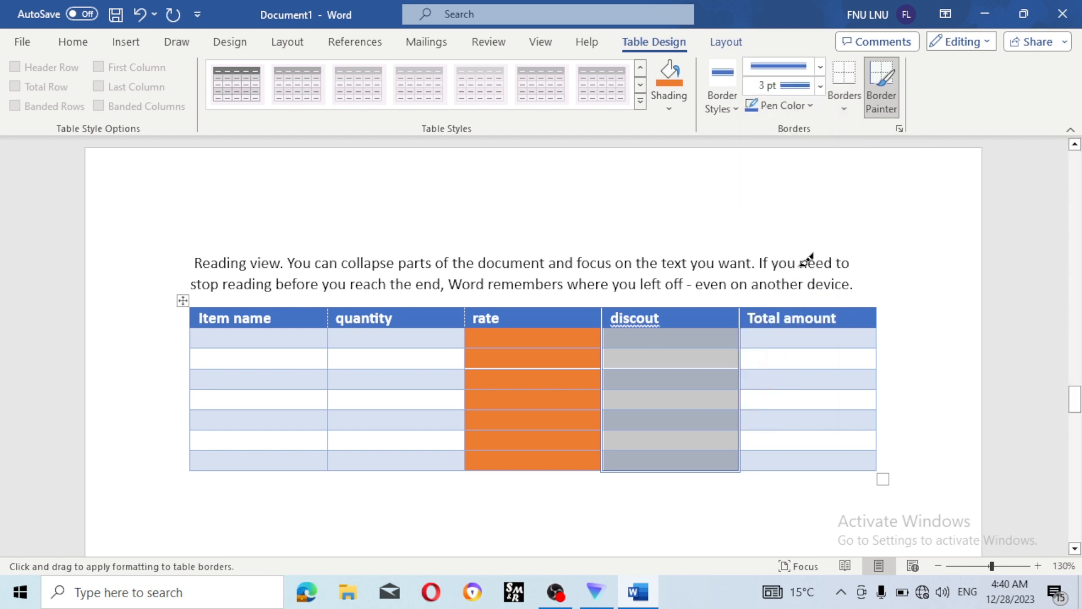
pyautogui.click(821, 86)
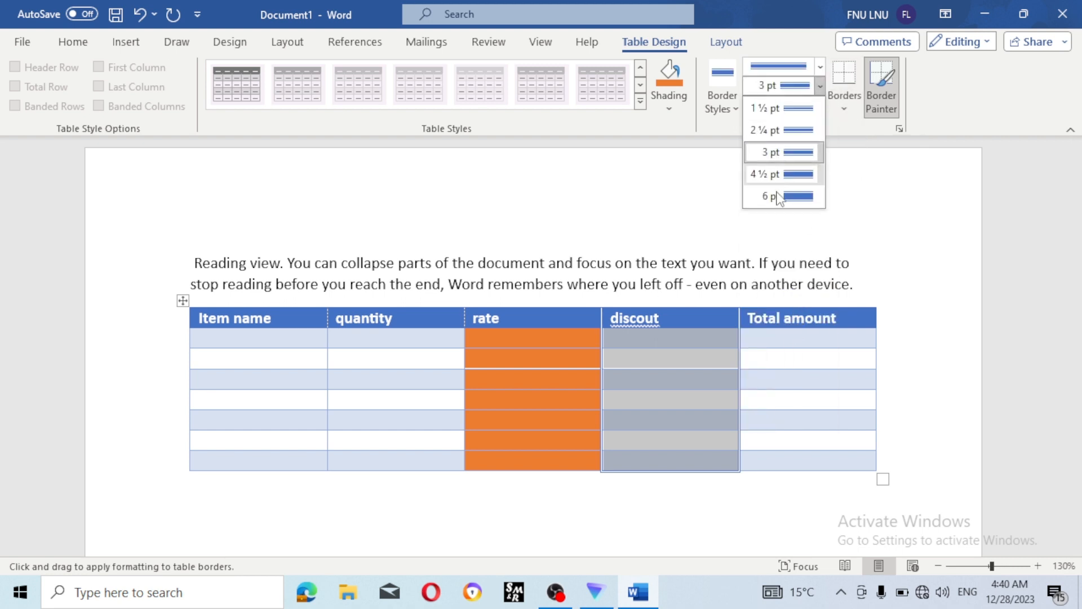
pyautogui.click(844, 115)
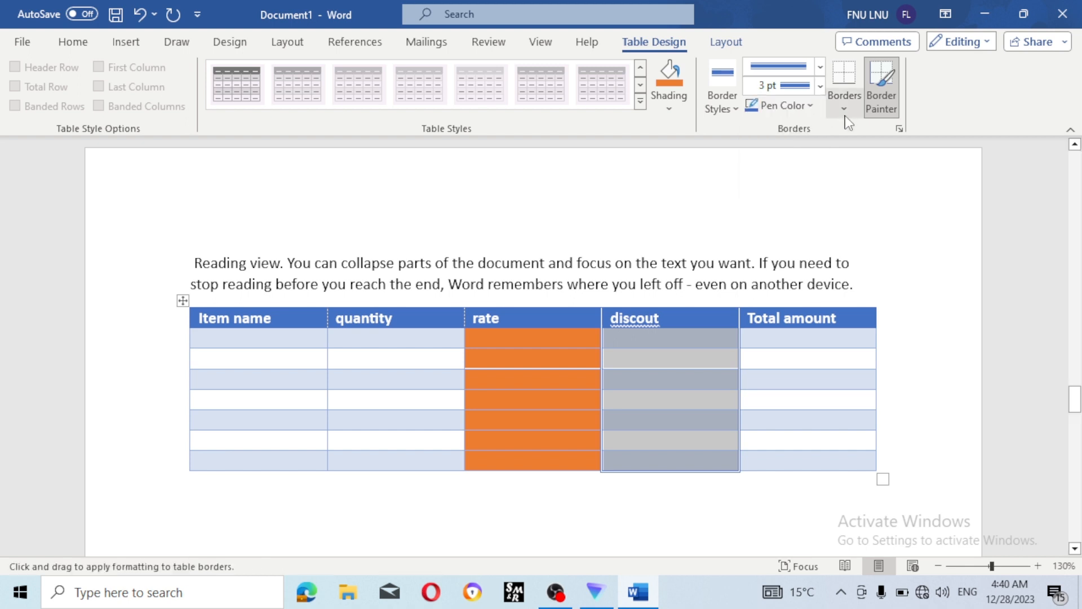
pyautogui.click(845, 115)
pyautogui.click(810, 107)
pyautogui.click(810, 107)
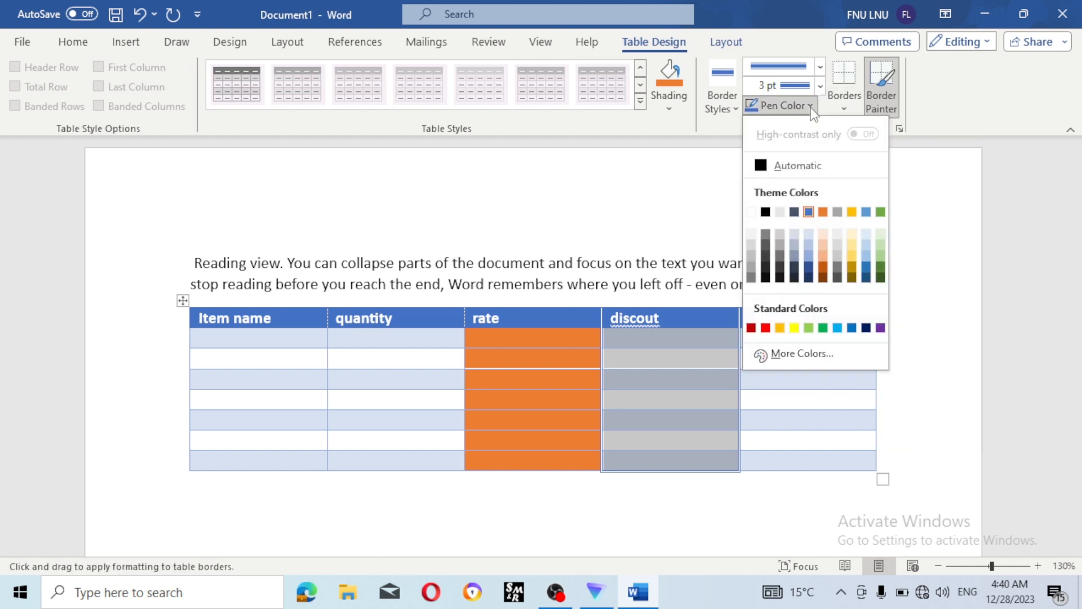
pyautogui.click(765, 327)
pyautogui.moveTo(330, 333); pyautogui.dragTo(338, 454)
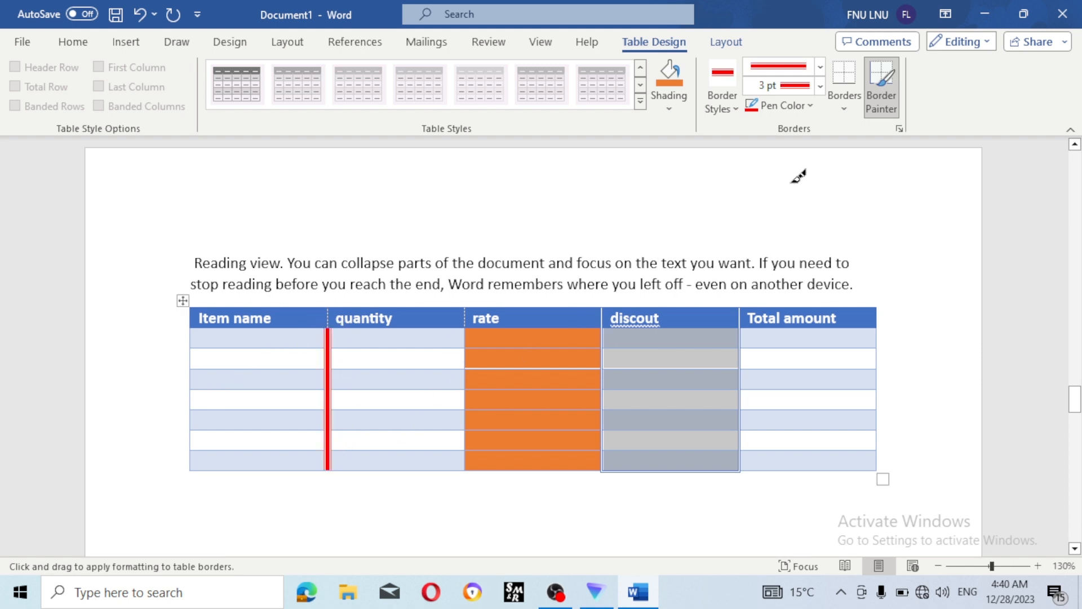
pyautogui.click(843, 107)
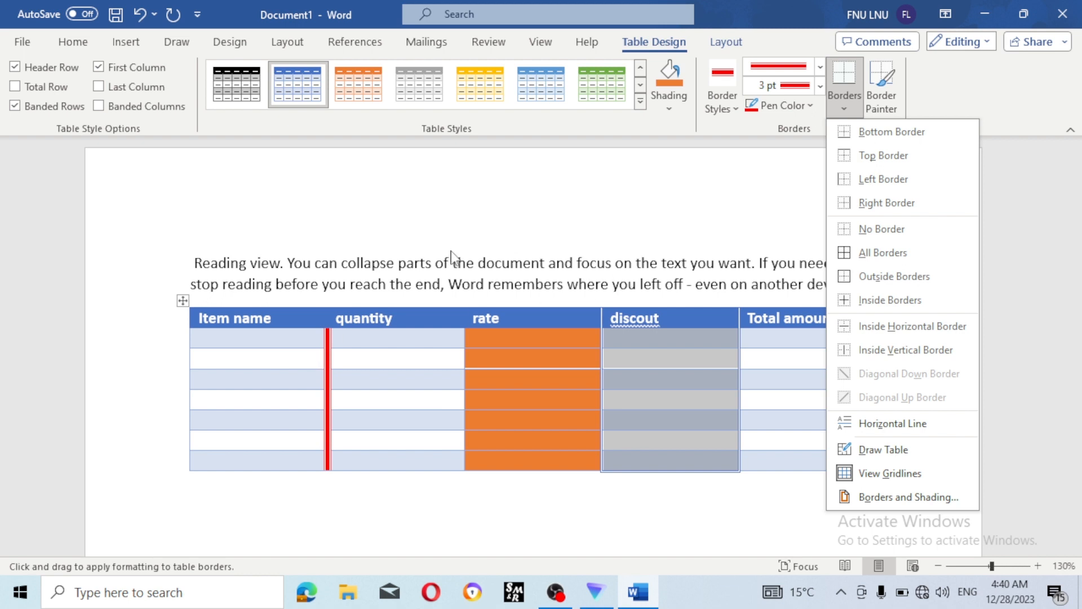
# - Select the table with its move handle and open Borders and Shading from the Borders dropdown
pyautogui.click(188, 305)
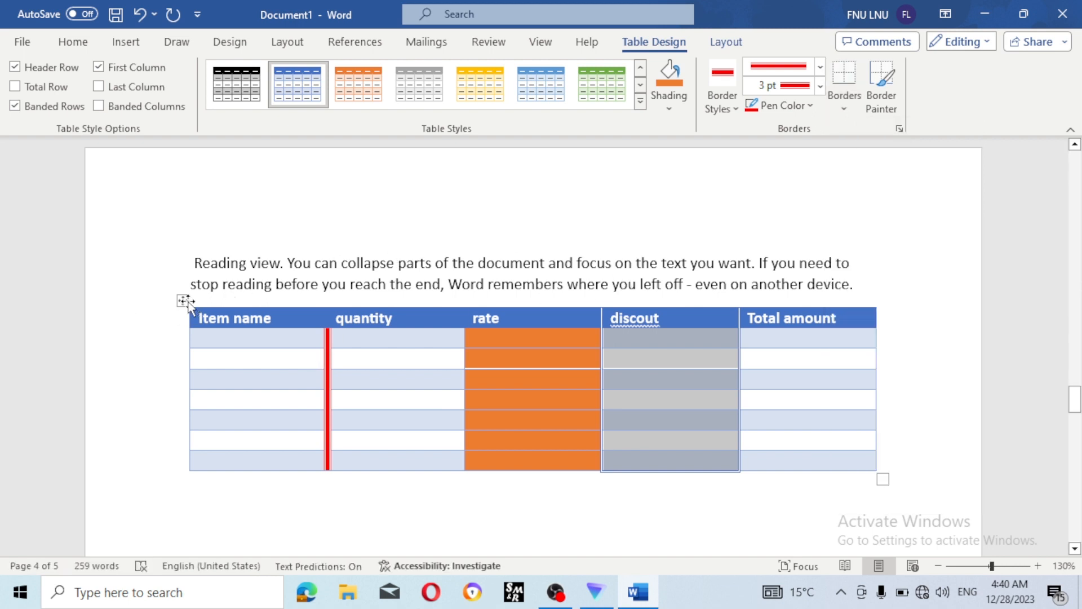
pyautogui.click(188, 305)
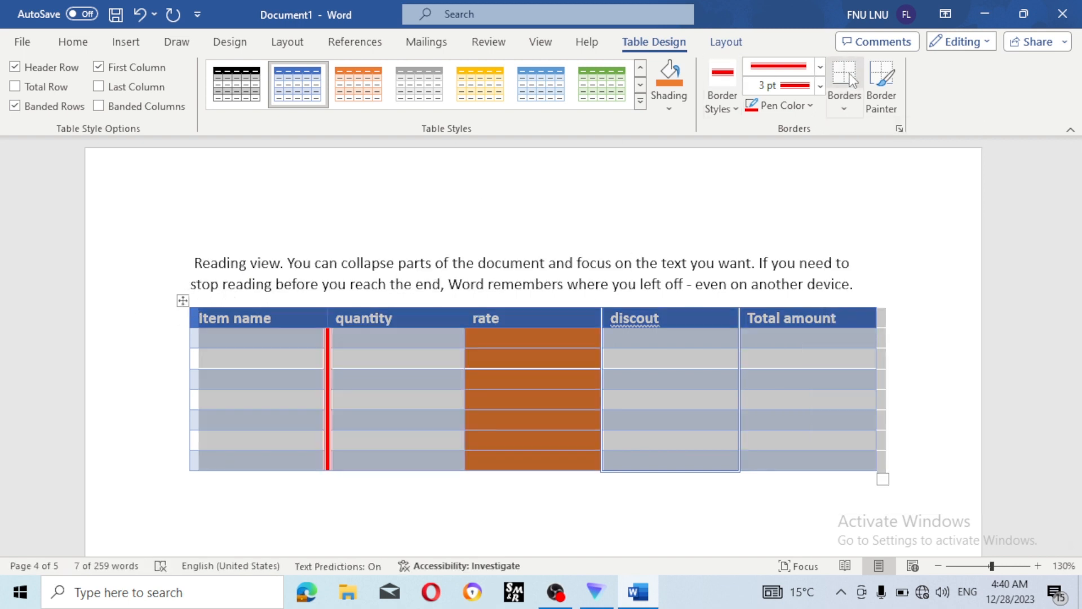
pyautogui.click(853, 100)
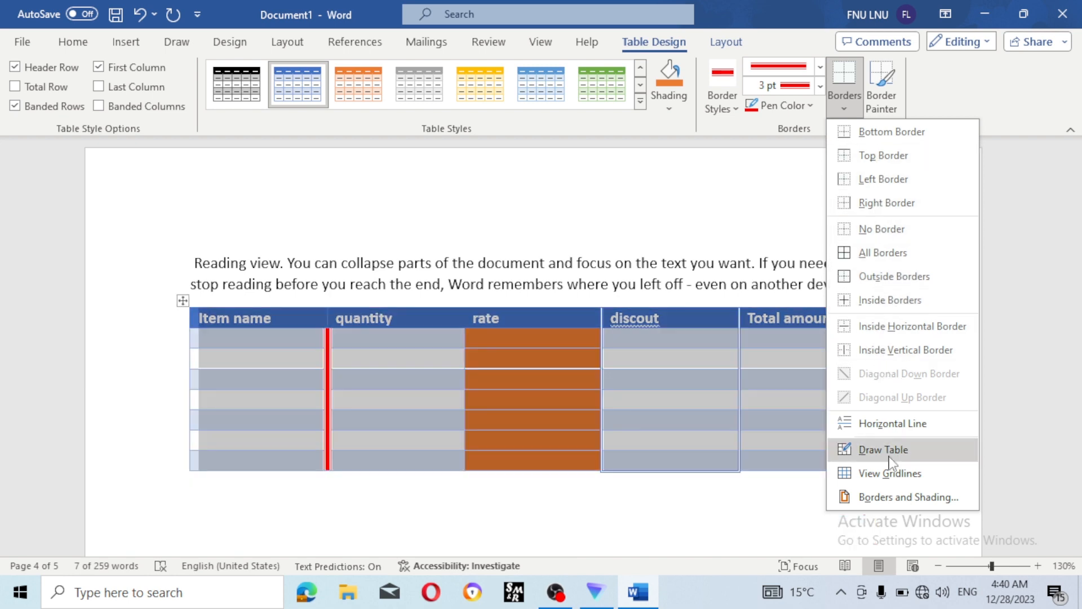
pyautogui.click(900, 498)
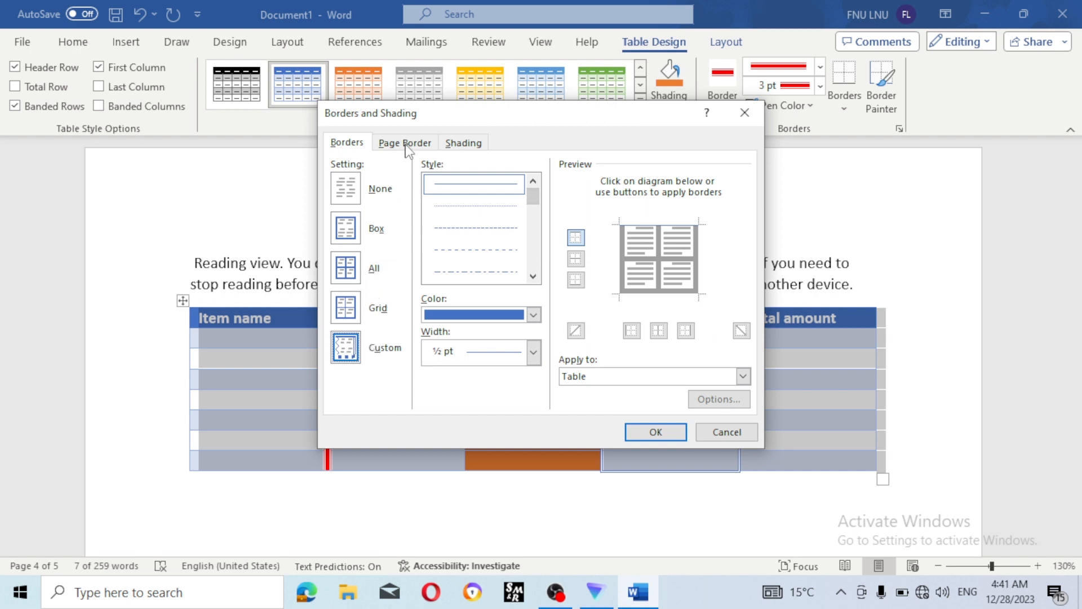
# - Apply yellow fill with a light blue 20% pattern to the whole table
pyautogui.click(465, 145)
pyautogui.click(432, 183)
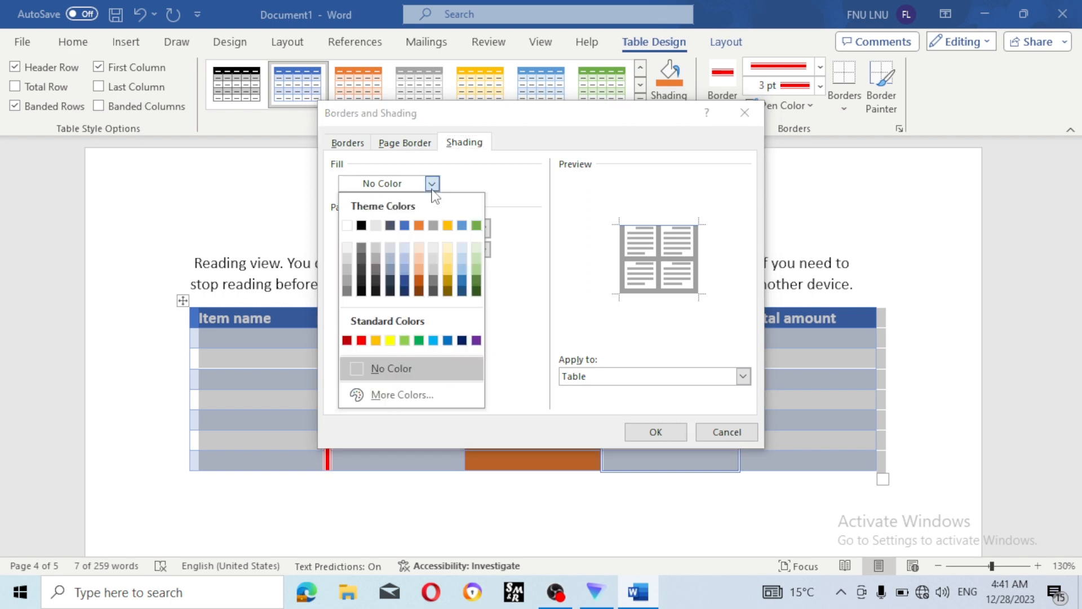
pyautogui.click(390, 340)
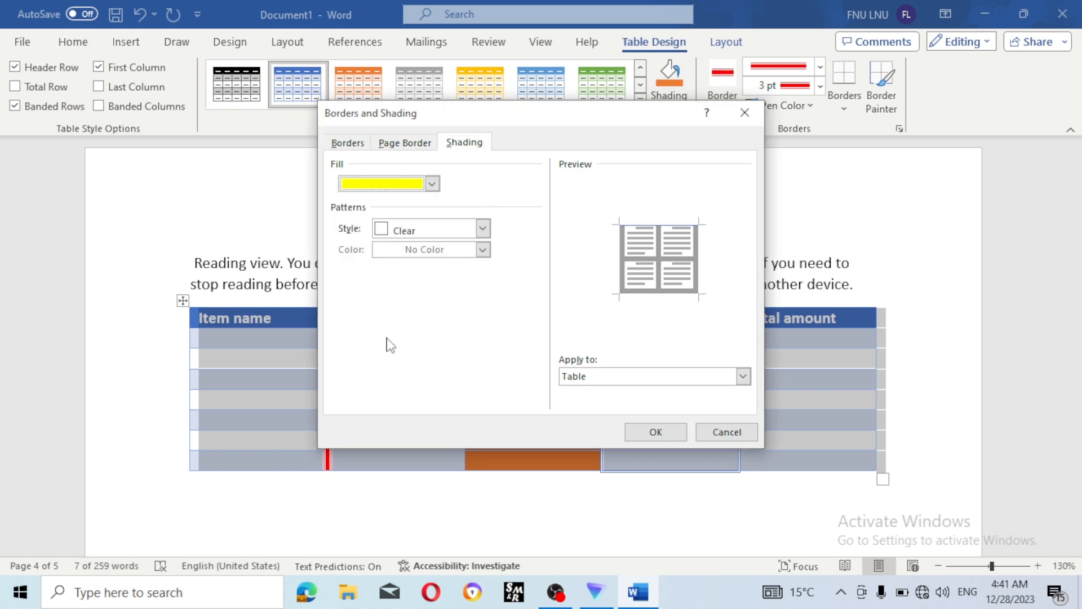
pyautogui.click(482, 228)
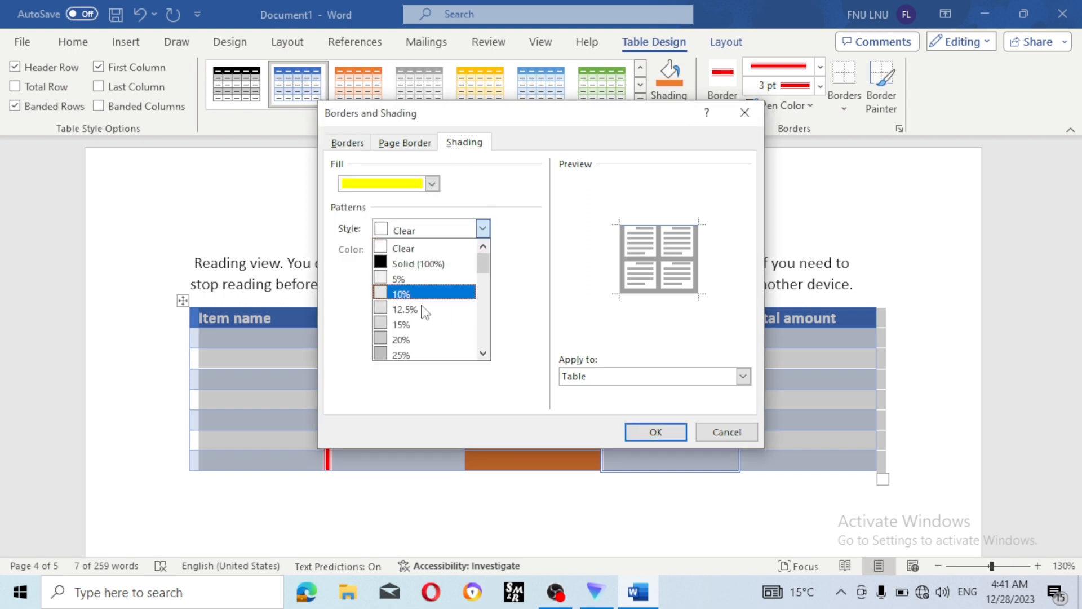
pyautogui.click(423, 340)
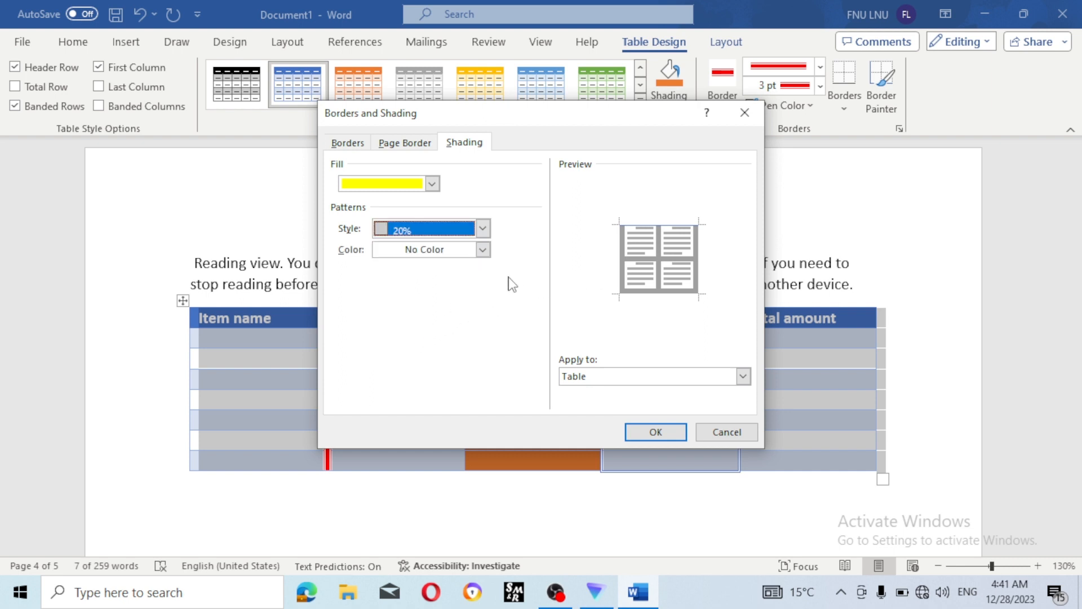
pyautogui.click(483, 250)
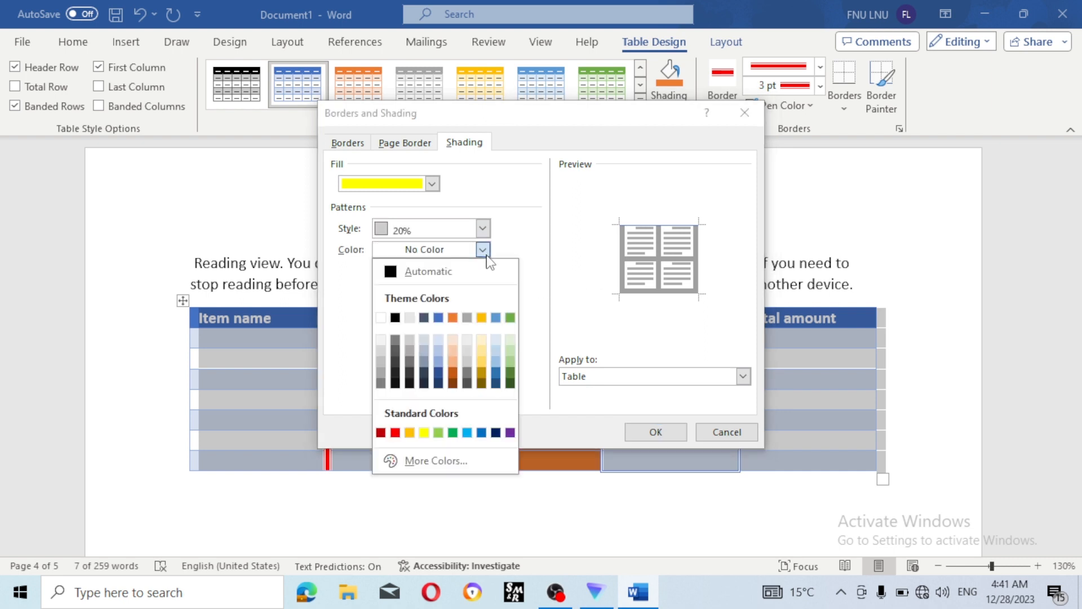
pyautogui.click(467, 432)
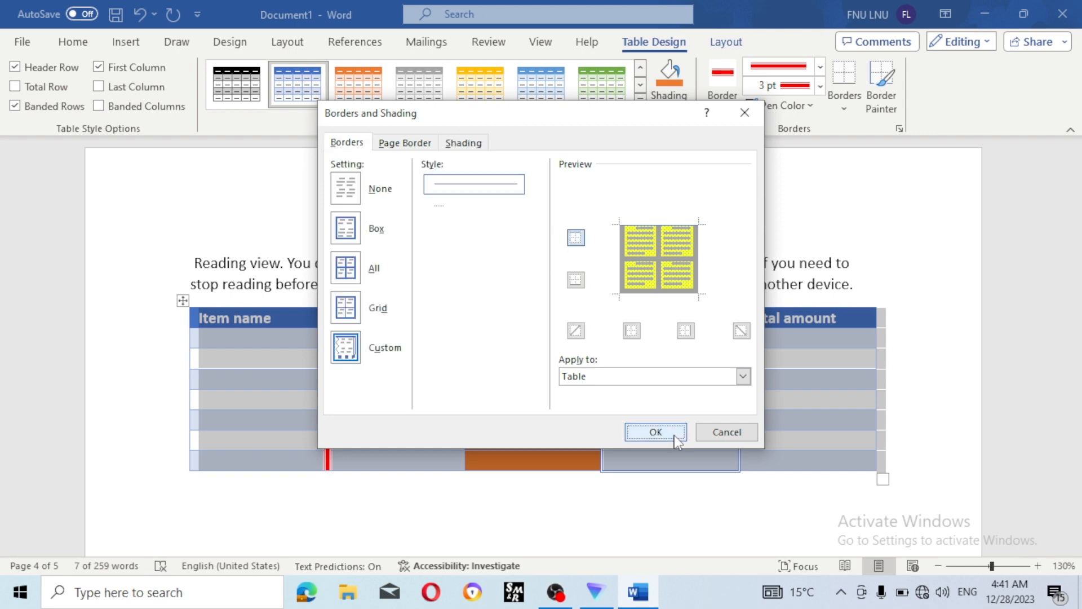
pyautogui.click(674, 435)
pyautogui.click(843, 251)
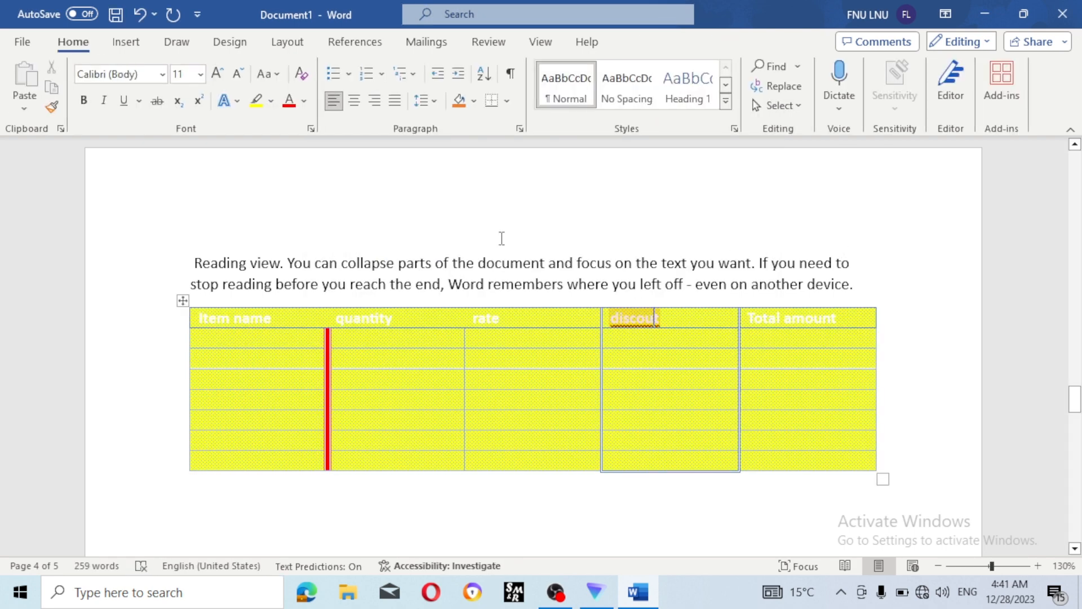
# - Insert the sk image from the Saved Pictures folder through the Insert Pictures options
pyautogui.click(124, 43)
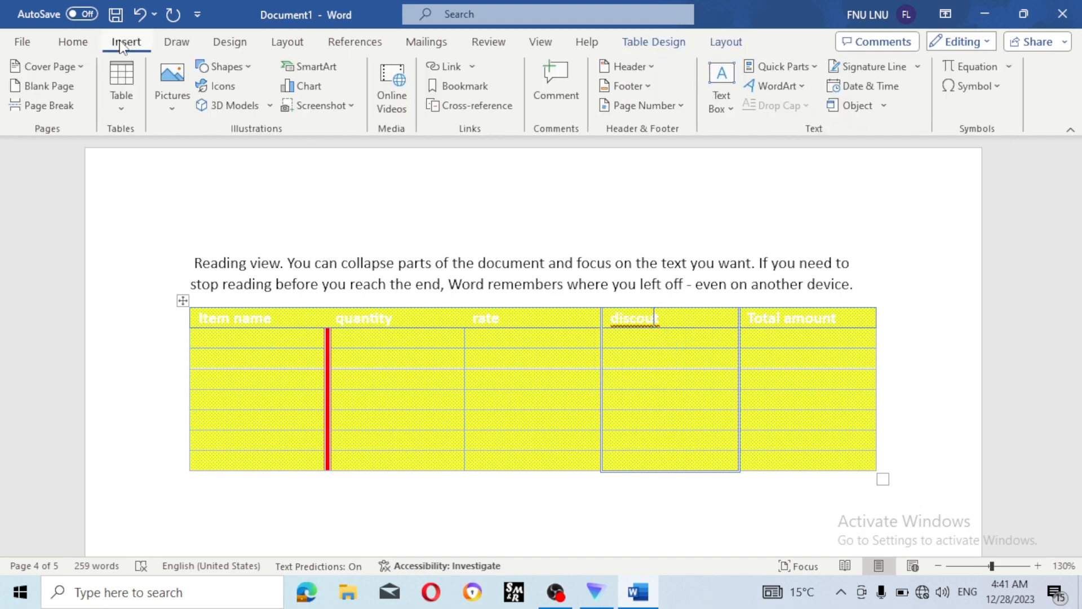
pyautogui.click(178, 100)
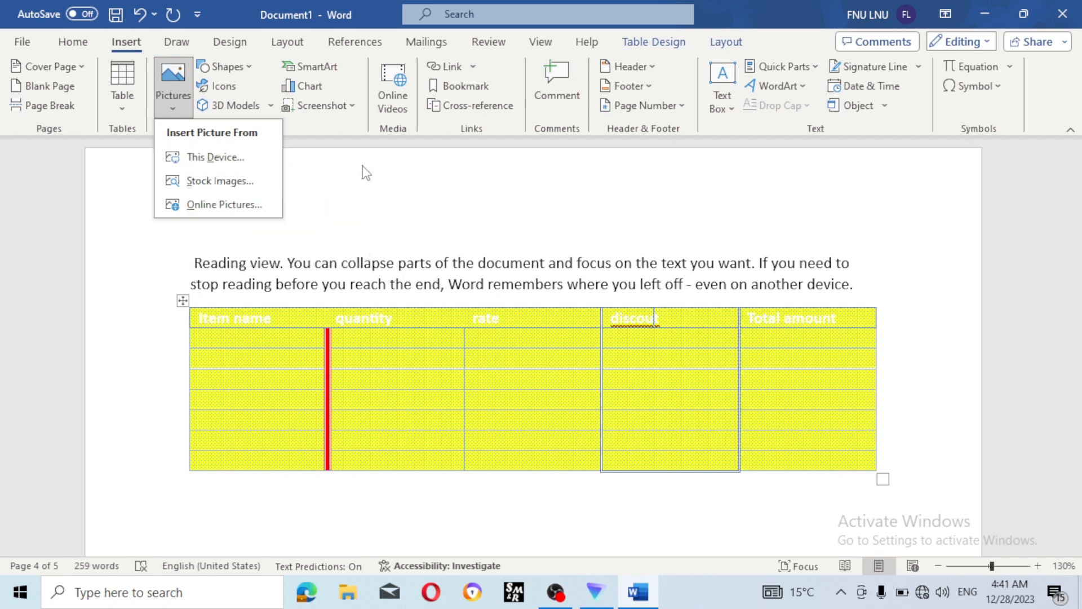
pyautogui.click(335, 167)
pyautogui.click(173, 93)
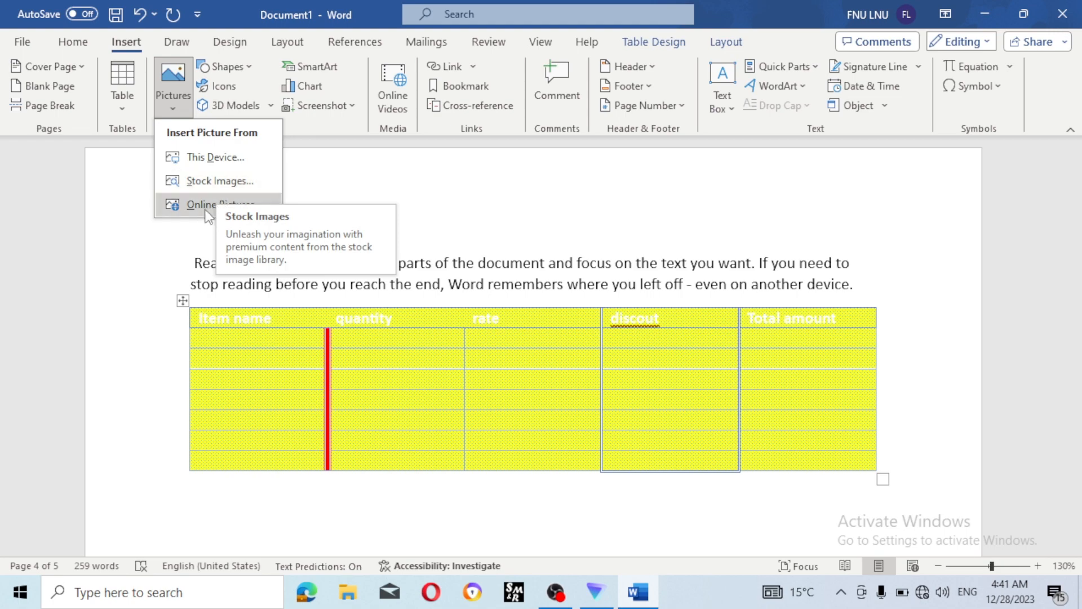
pyautogui.click(217, 168)
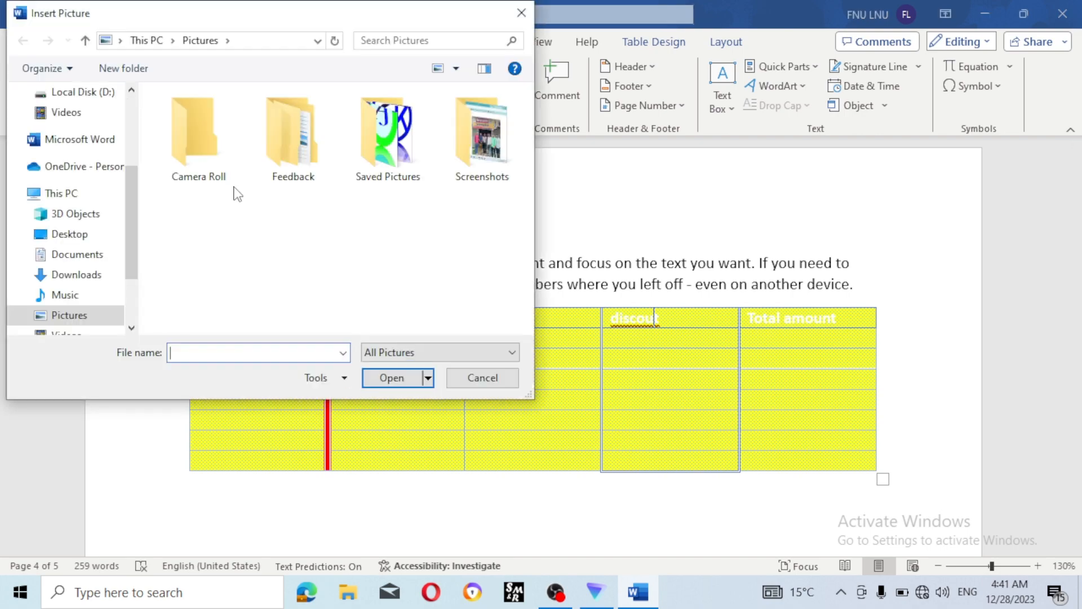
pyautogui.doubleClick(370, 161)
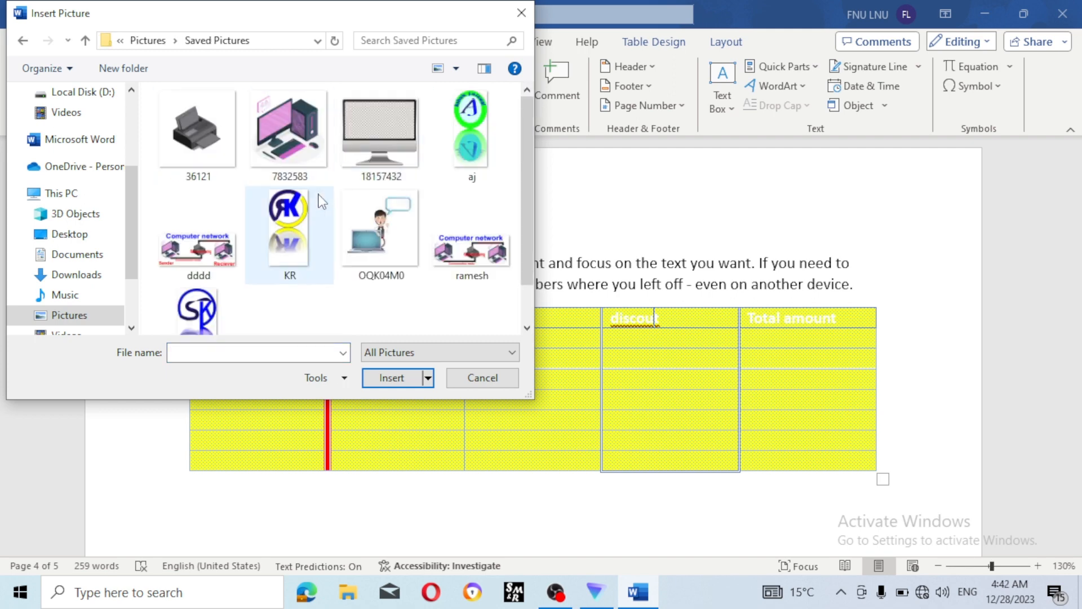
pyautogui.scroll(-1, 321, 201)
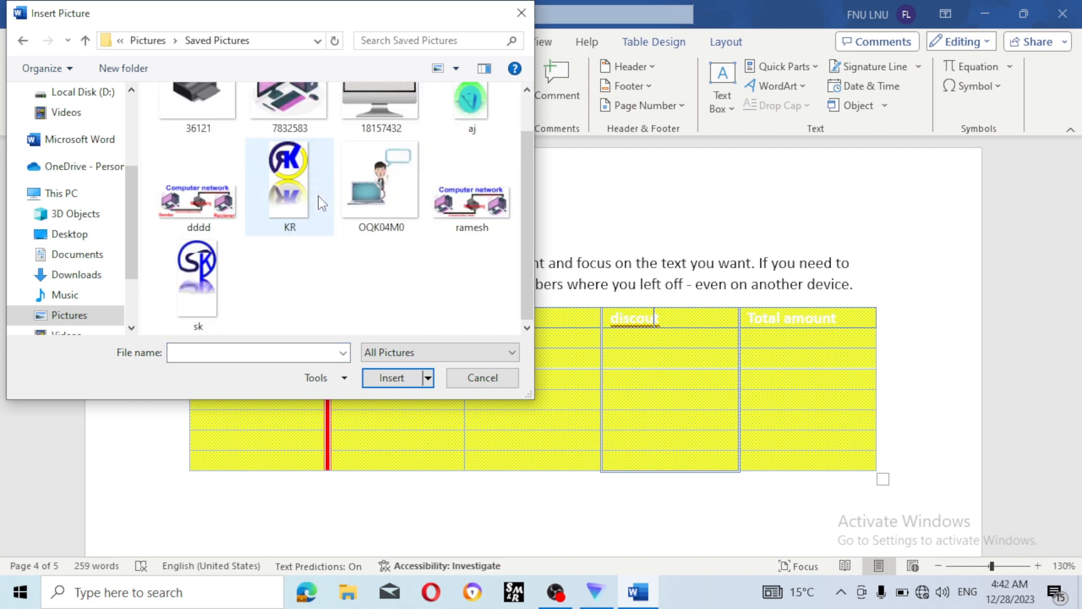
pyautogui.click(198, 274)
pyautogui.click(399, 374)
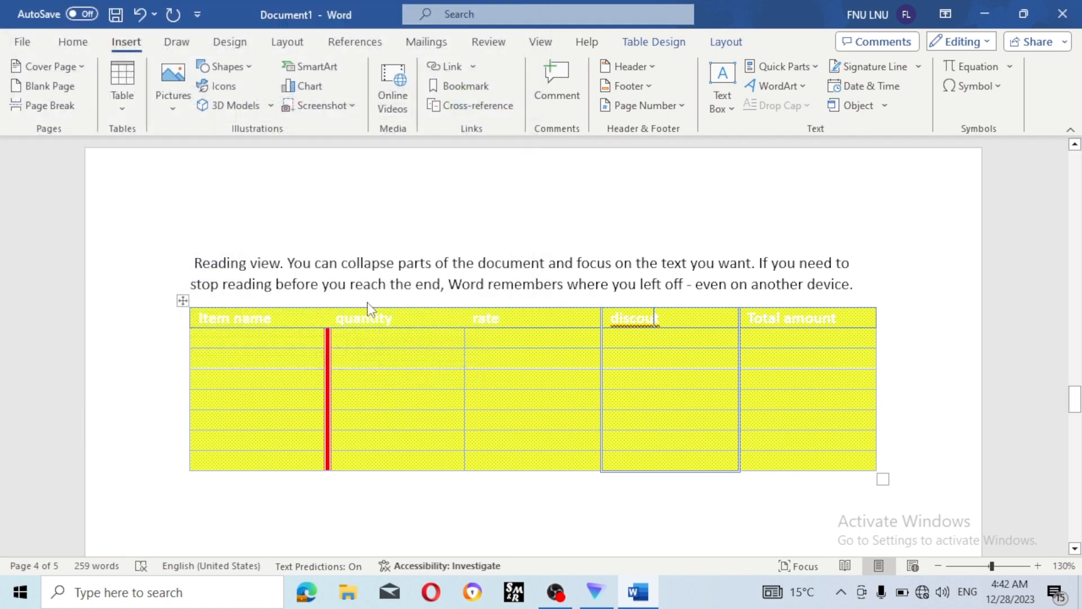
# - Drag the sk picture left in the table, then undo its insertion with Ctrl+Z
pyautogui.moveTo(611, 346); pyautogui.dragTo(422, 338)
pyautogui.scroll(-3, 483, 355)
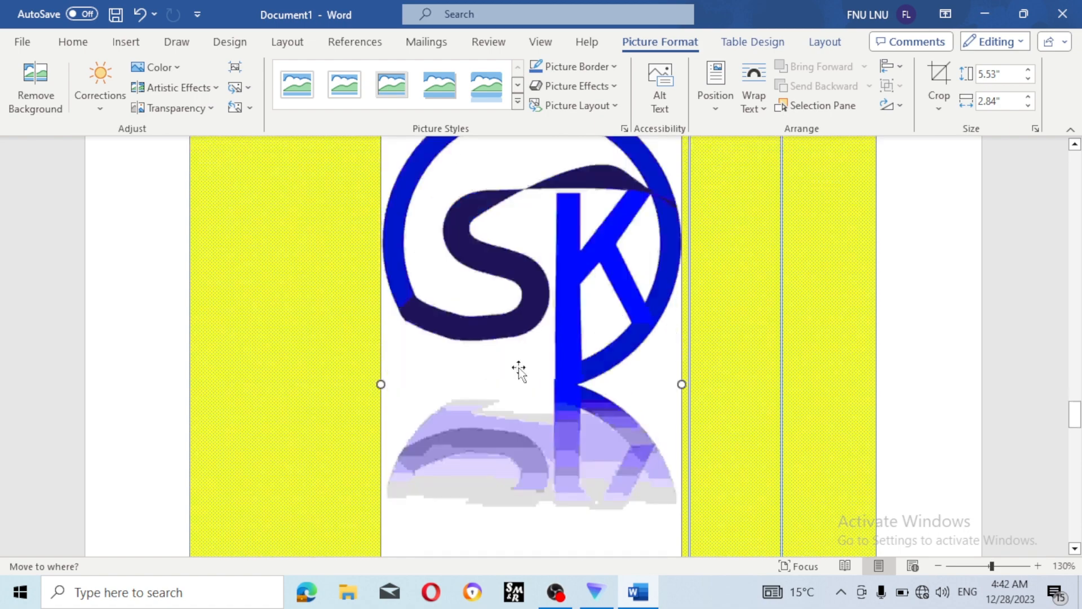
pyautogui.scroll(-4, 519, 370)
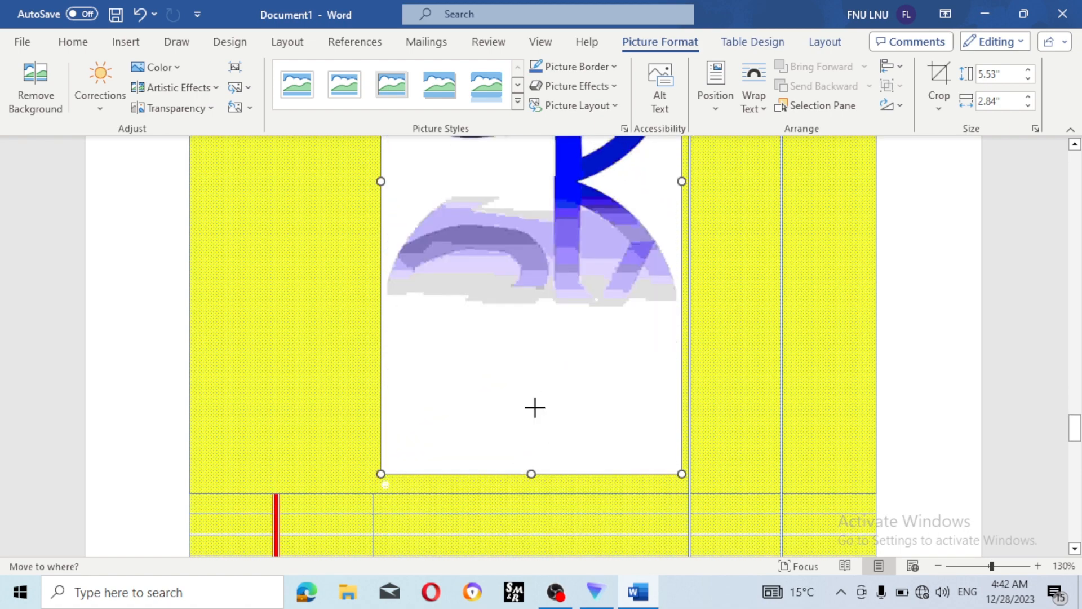
pyautogui.moveTo(535, 407); pyautogui.dragTo(534, 223)
pyautogui.scroll(5, 611, 295)
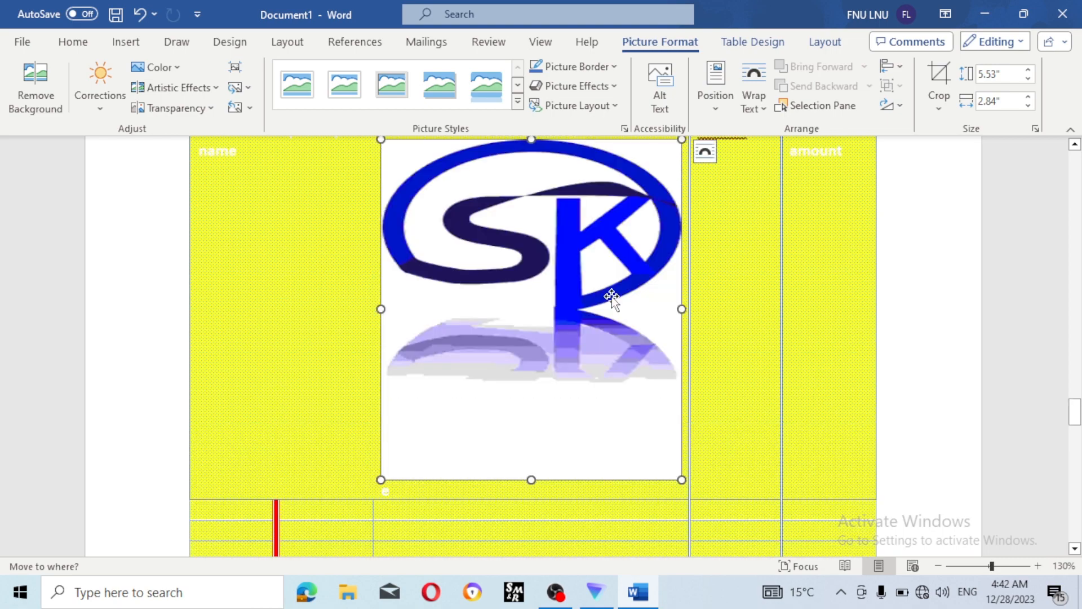
pyautogui.scroll(3, 612, 296)
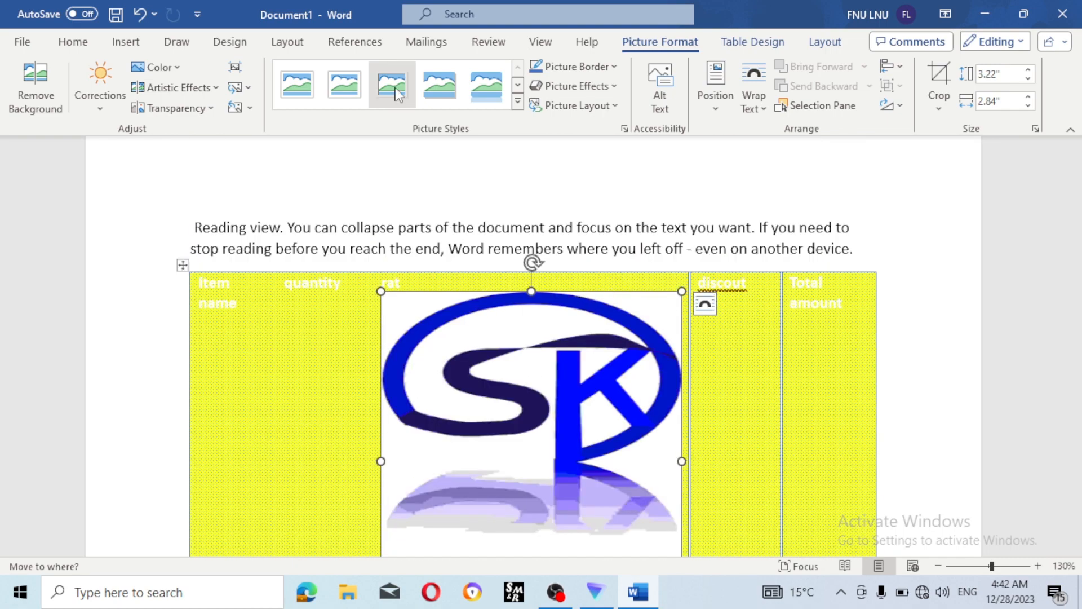
pyautogui.click(128, 42)
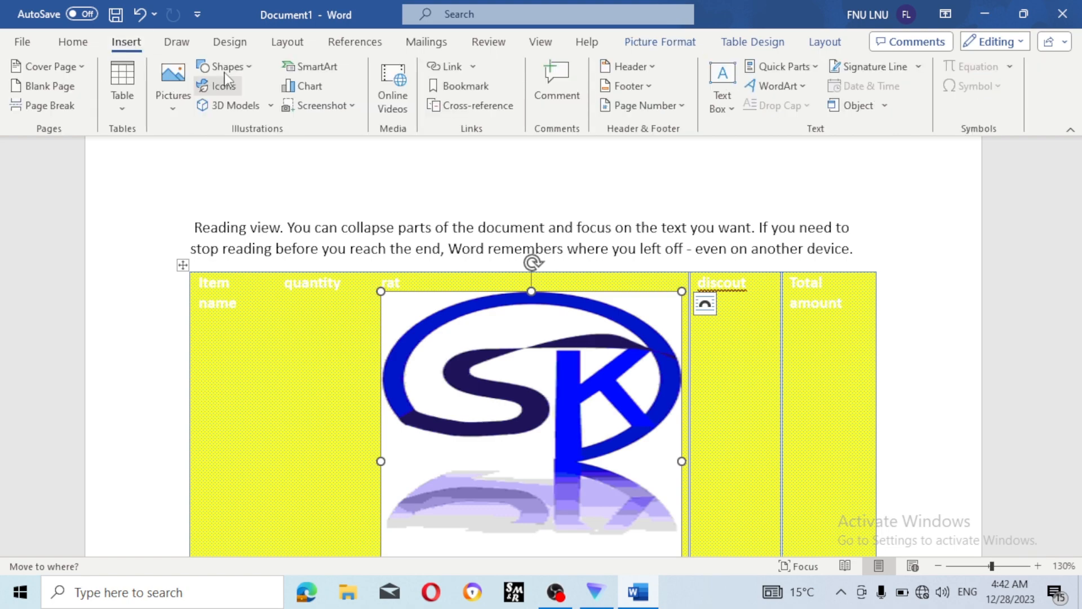
pyautogui.click(299, 380)
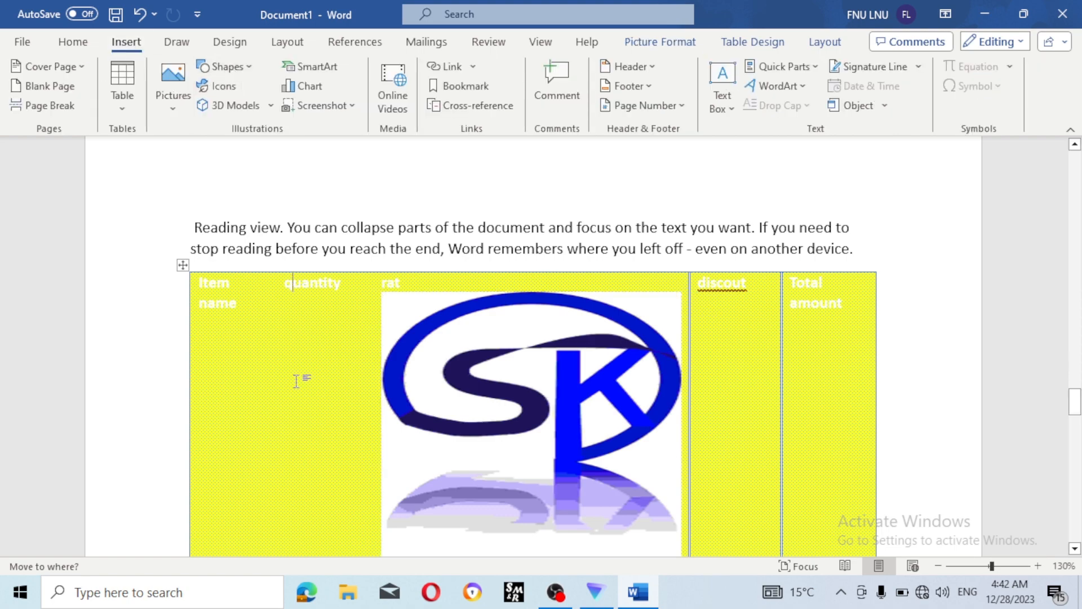
pyautogui.hotkey('ctrl', 'z')
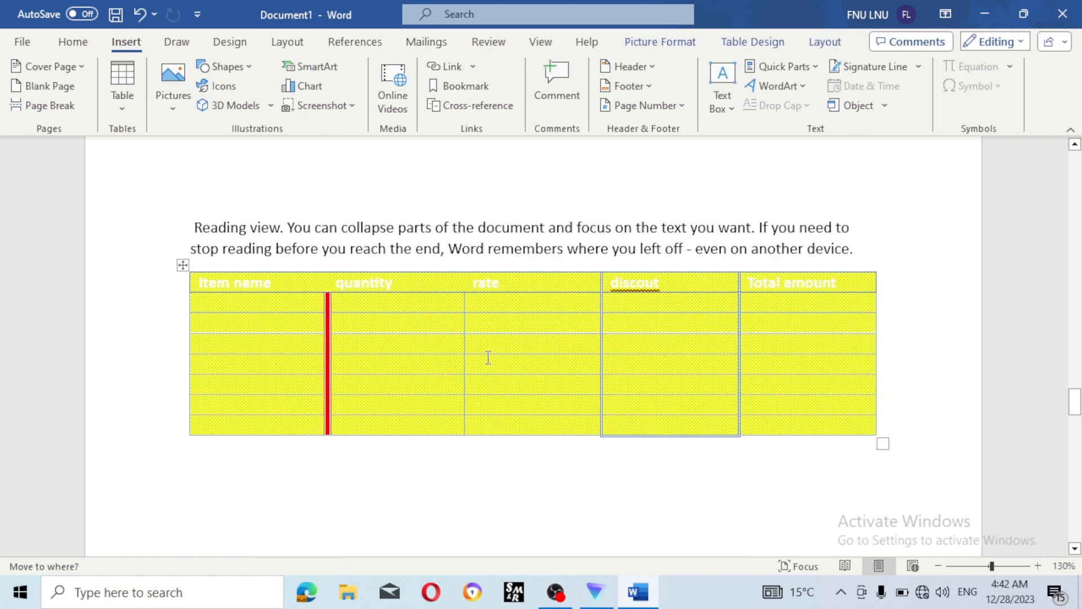
# - Draw a Basic Shapes heart over the paragraph and the table's left columns
pyautogui.click(341, 456)
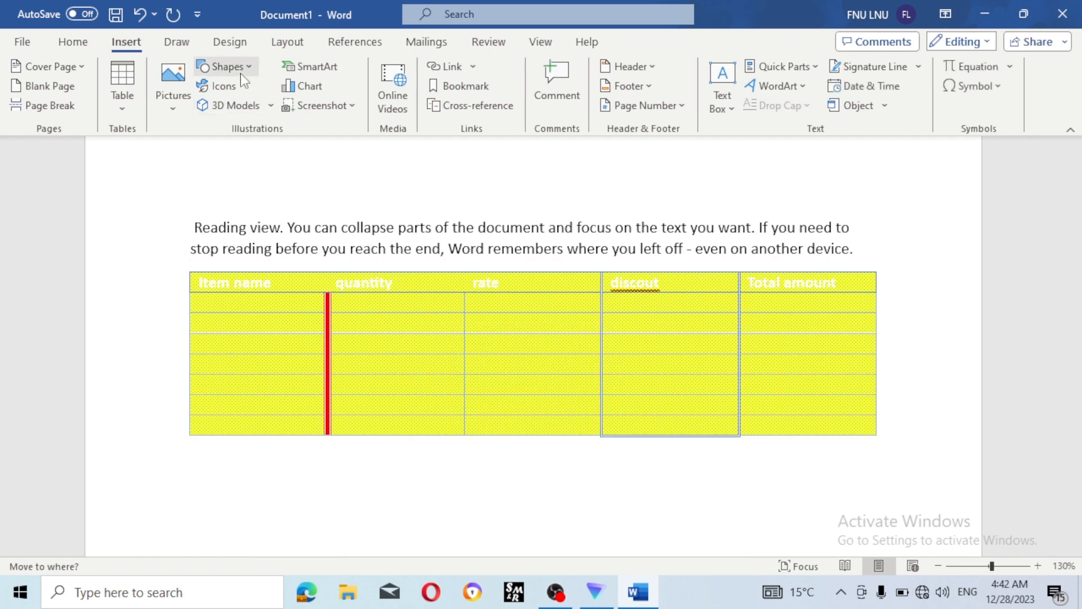
pyautogui.click(225, 66)
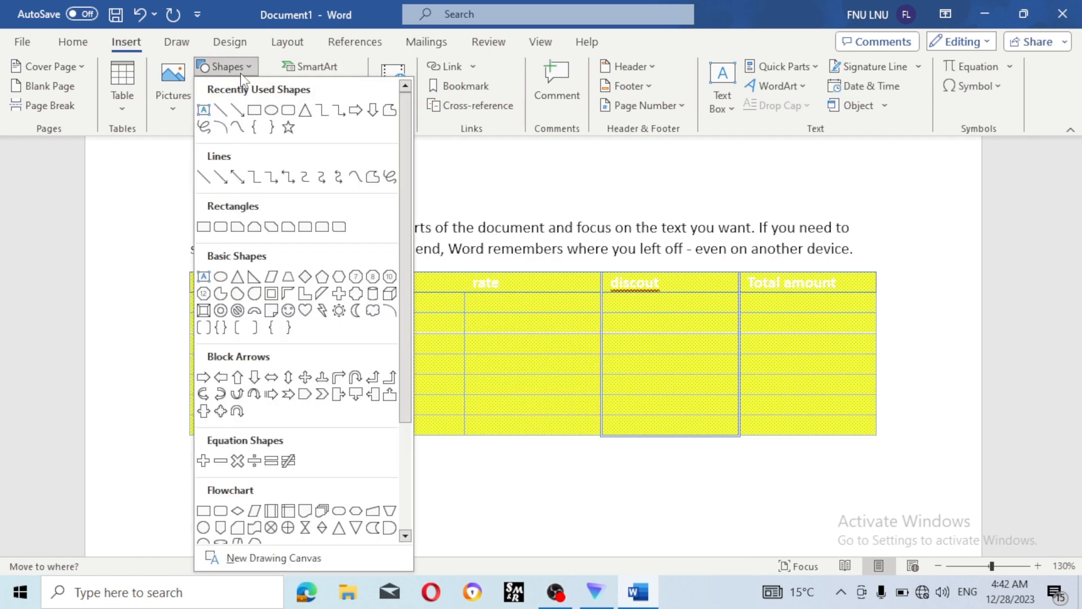
pyautogui.click(299, 315)
pyautogui.moveTo(272, 197); pyautogui.dragTo(432, 359)
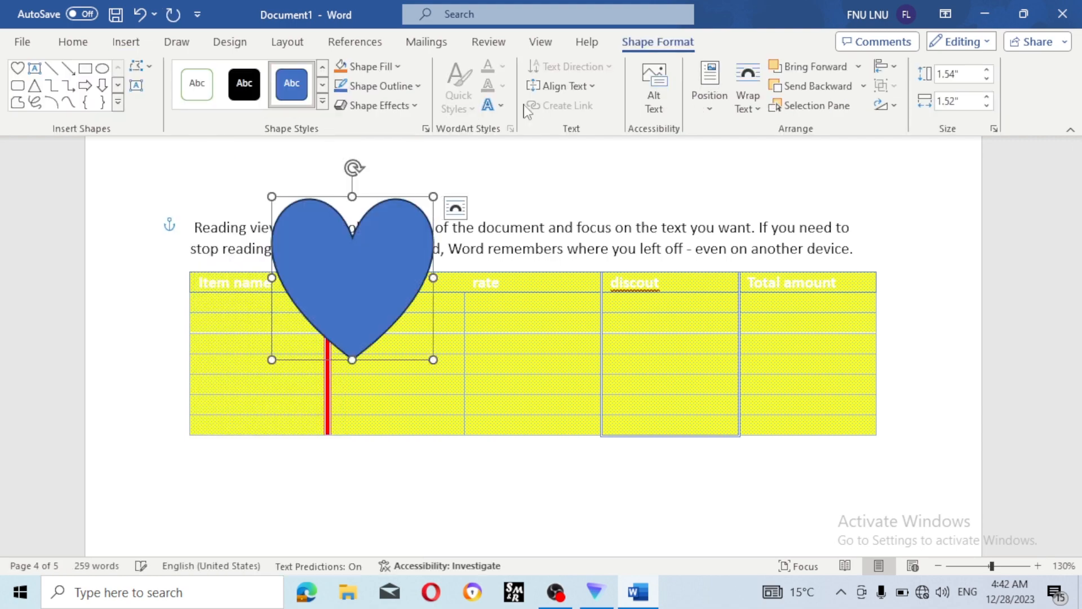
pyautogui.click(323, 102)
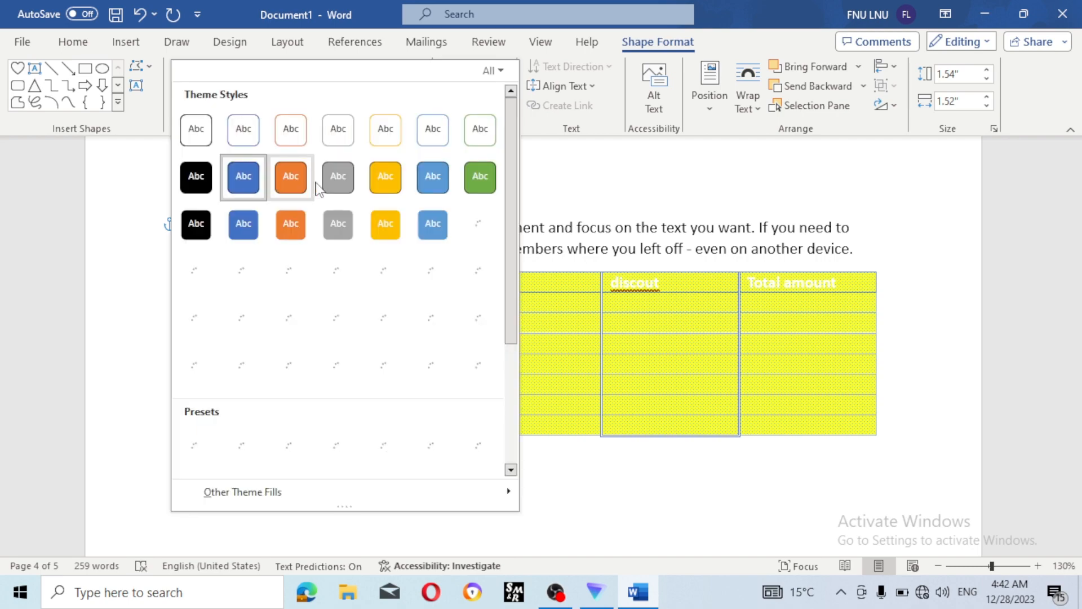
# - Give the heart the yellow shape style and the first Parallel 3-D Rotation preset
pyautogui.click(397, 193)
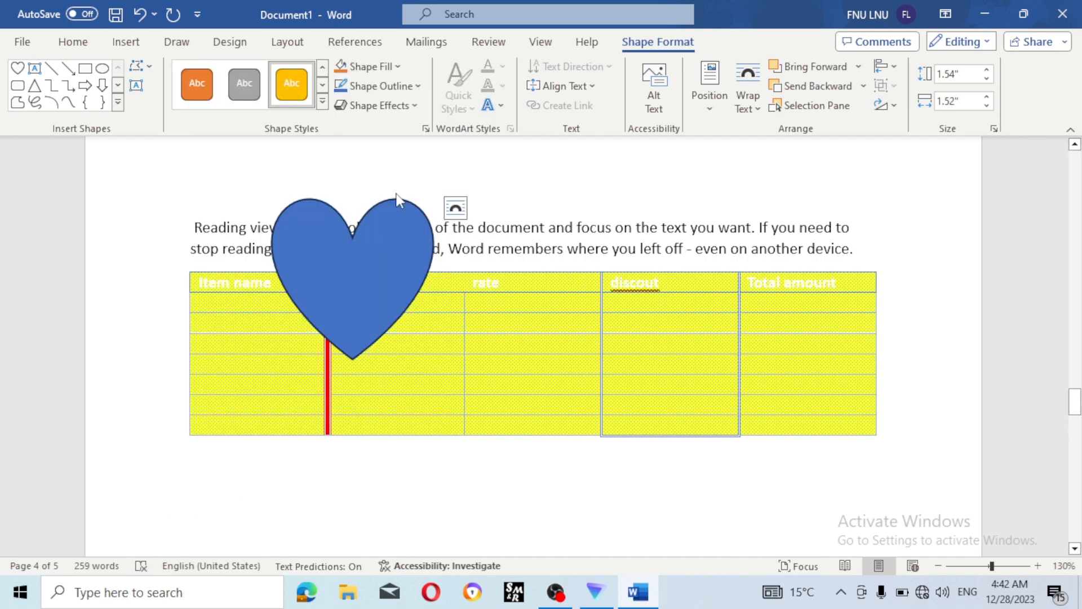
pyautogui.click(402, 107)
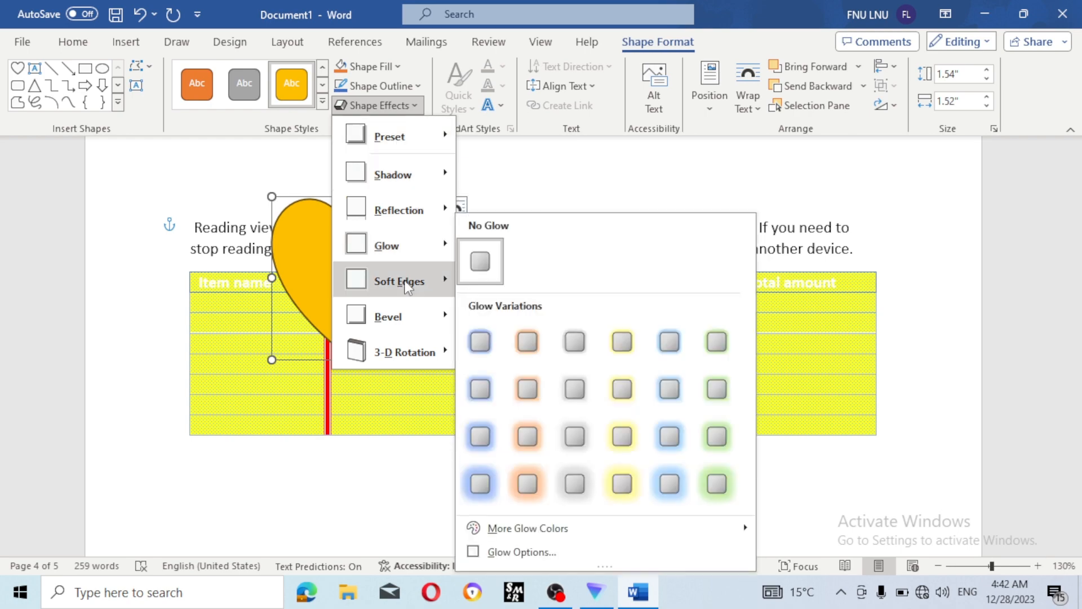
pyautogui.moveTo(408, 290)
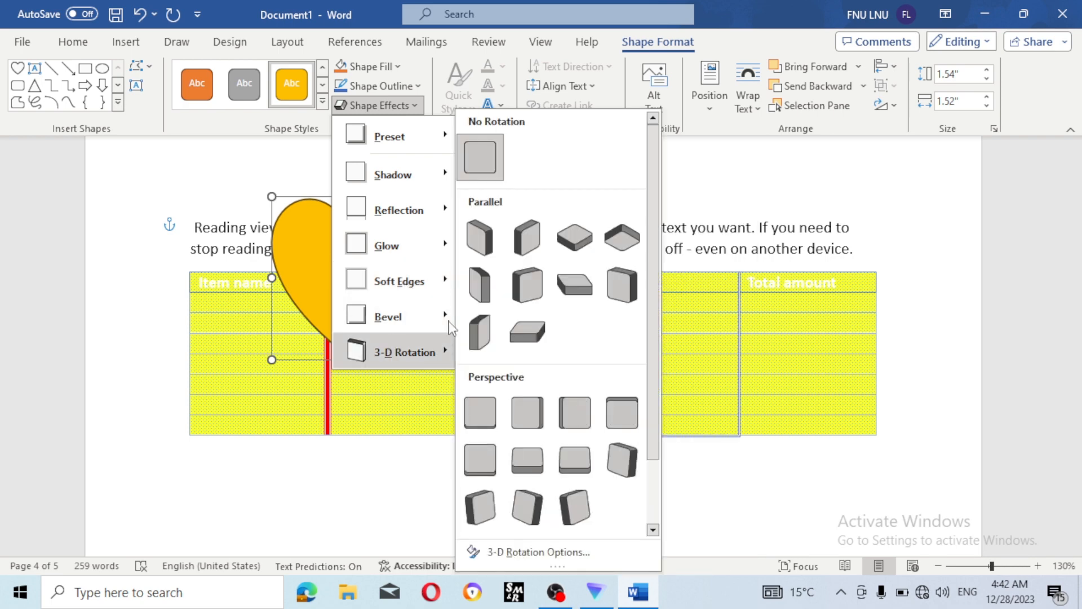
pyautogui.click(480, 238)
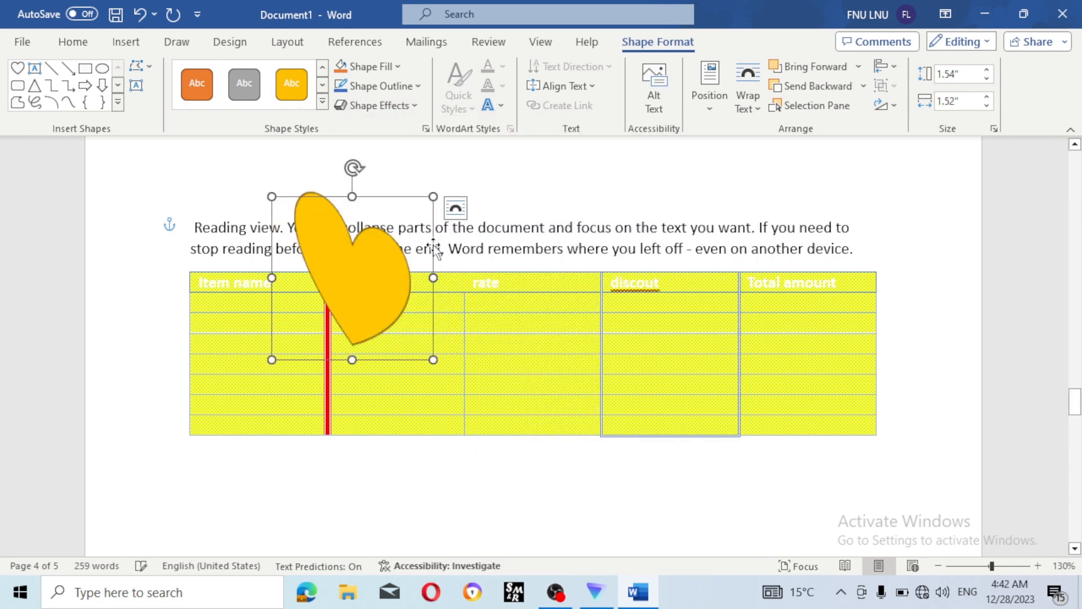
pyautogui.click(520, 190)
pyautogui.click(379, 280)
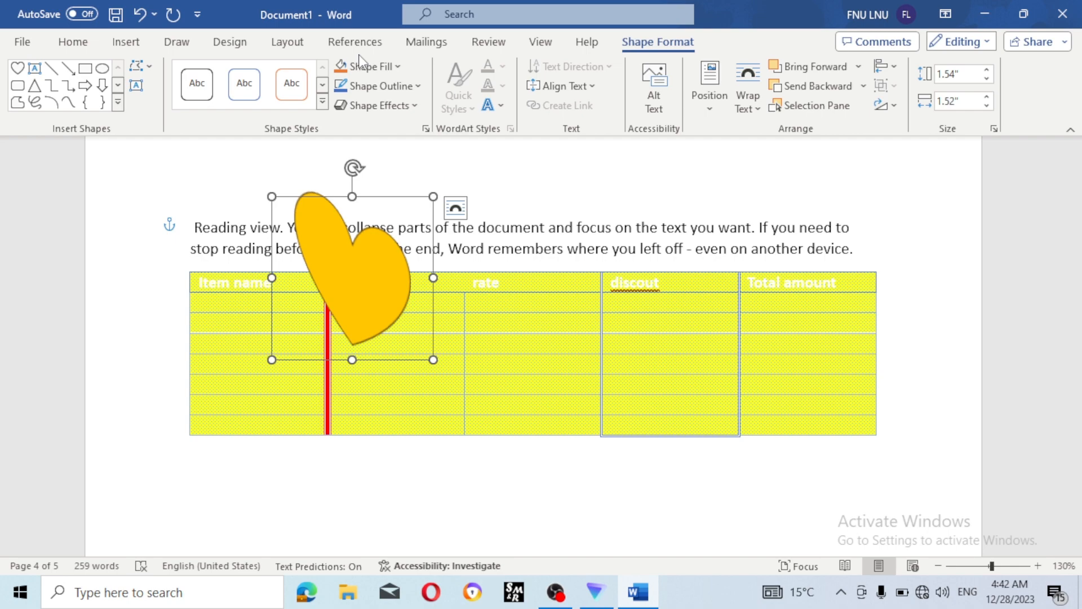
pyautogui.click(125, 42)
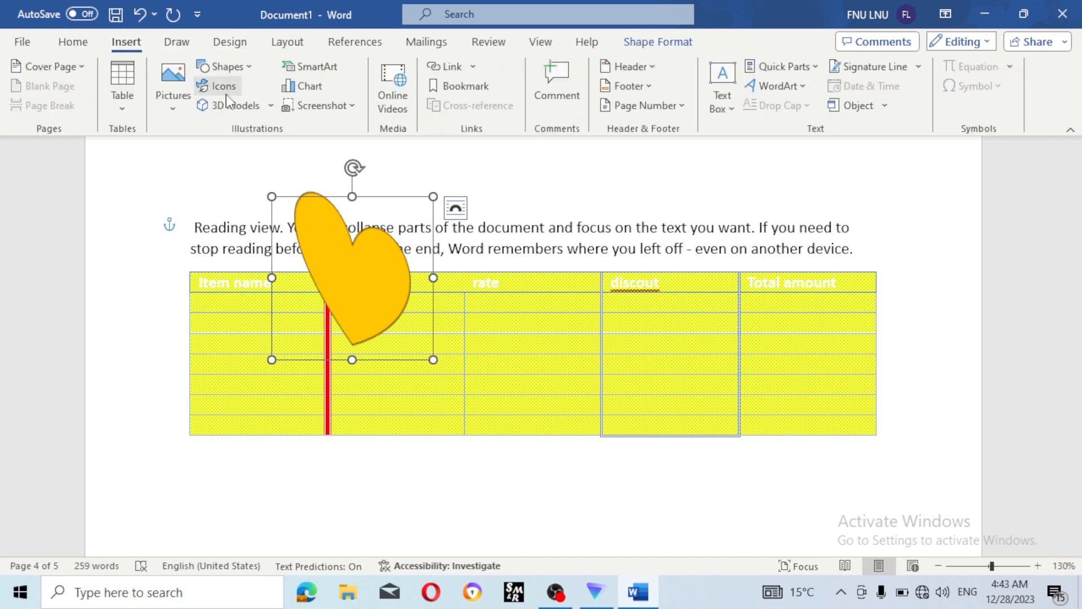
pyautogui.click(226, 92)
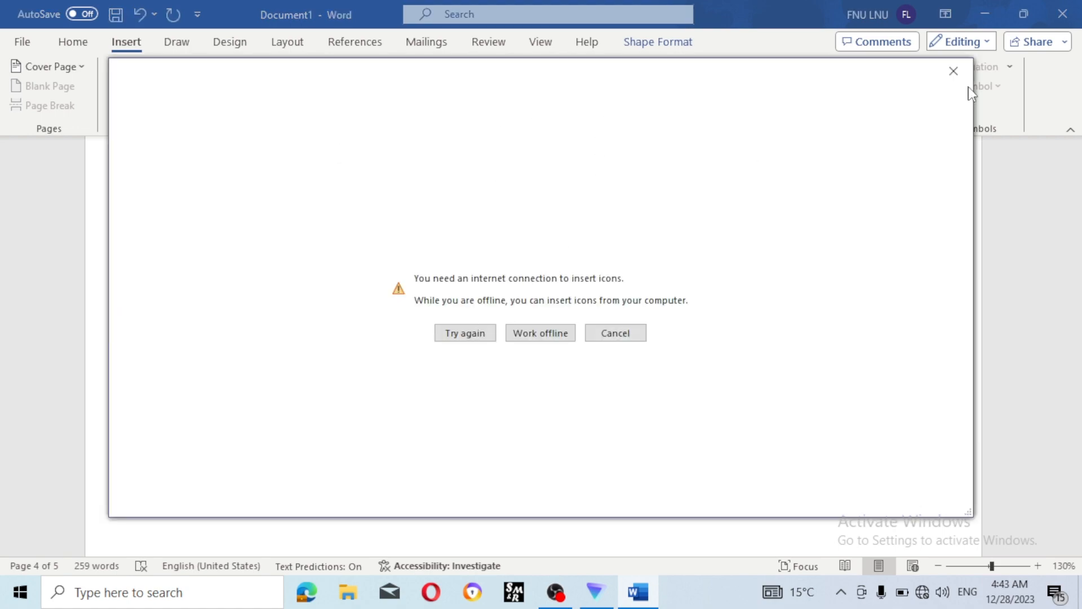
pyautogui.click(953, 71)
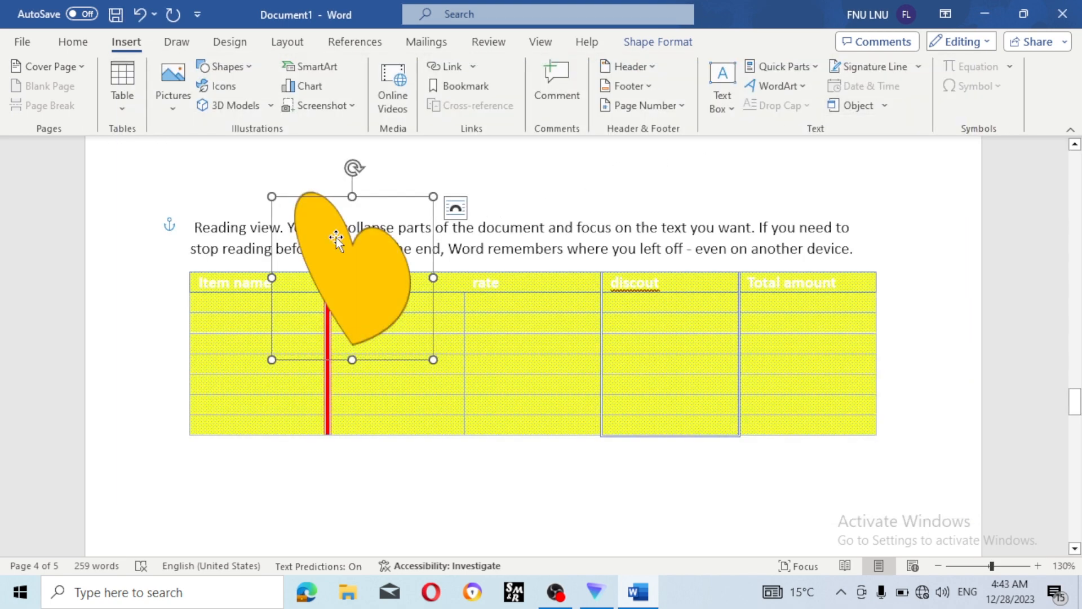
pyautogui.click(242, 199)
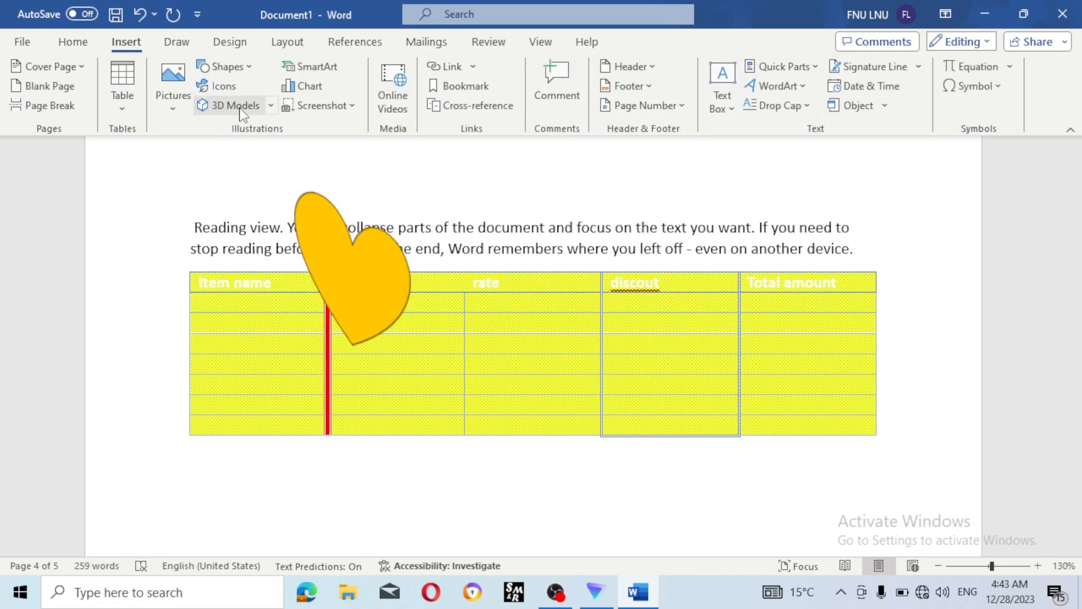
pyautogui.click(271, 106)
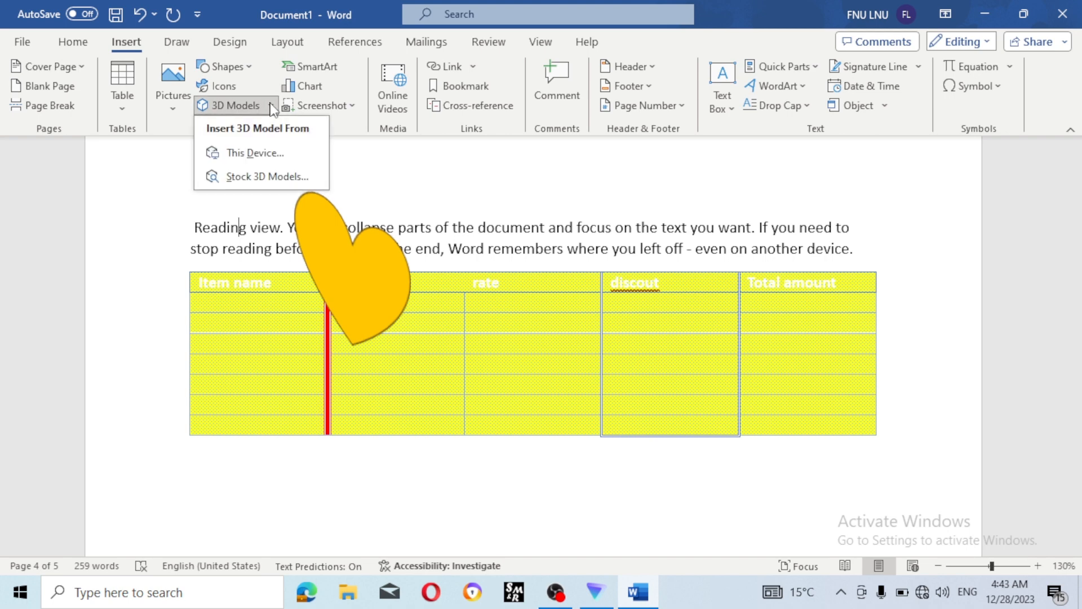
pyautogui.click(263, 179)
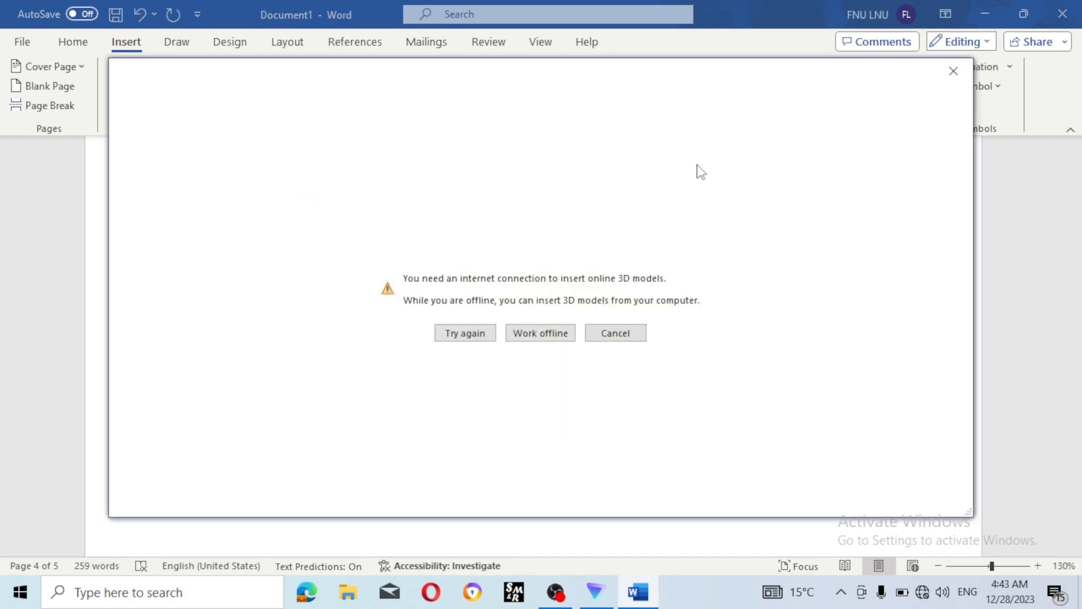
pyautogui.click(943, 76)
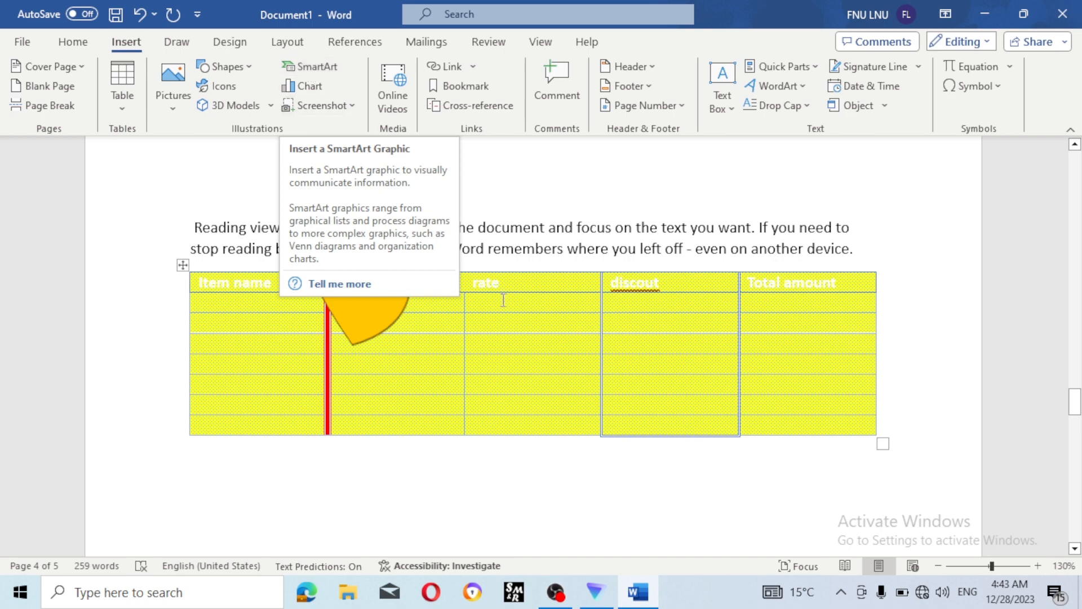
# - Add a new line below the table to reach the blank fifth page
pyautogui.scroll(-5, 512, 327)
pyautogui.scroll(-3, 511, 327)
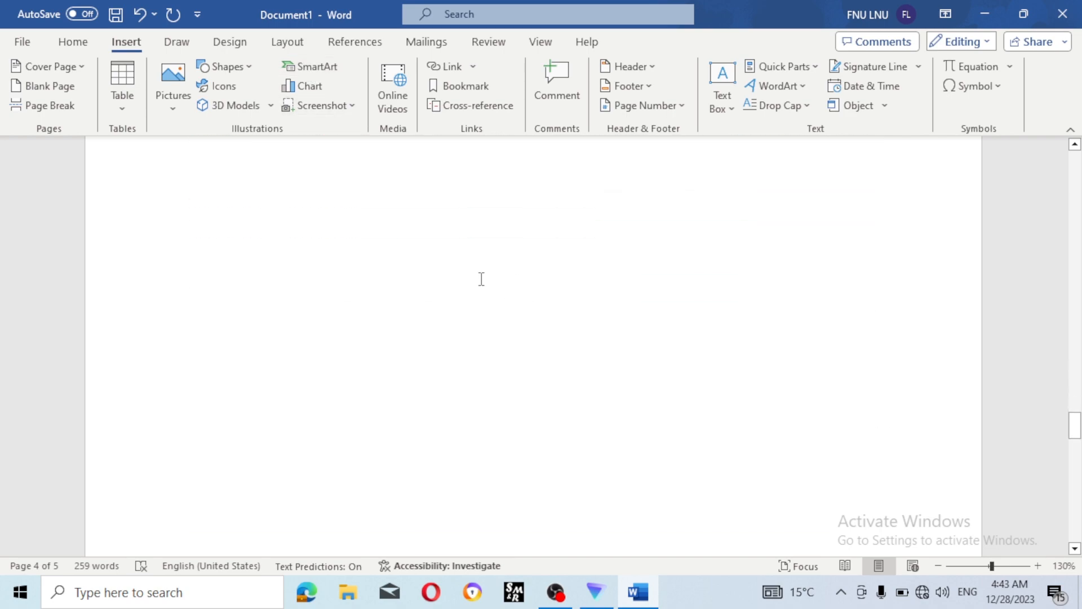
pyautogui.scroll(1, 332, 195)
pyautogui.click(371, 248)
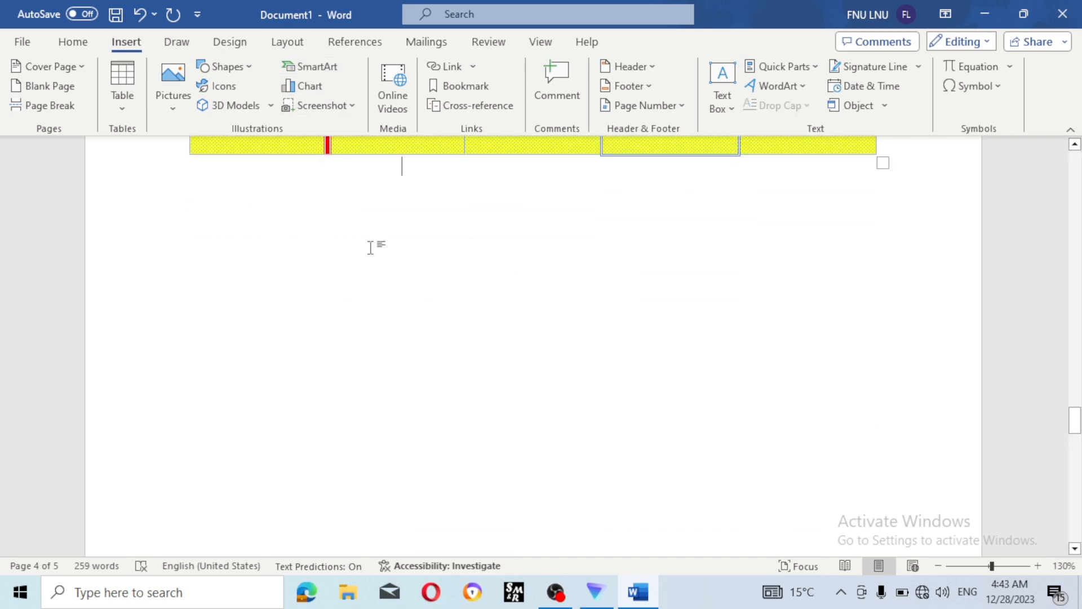
pyautogui.press('Return')
pyautogui.press('Return')
pyautogui.press('Return')
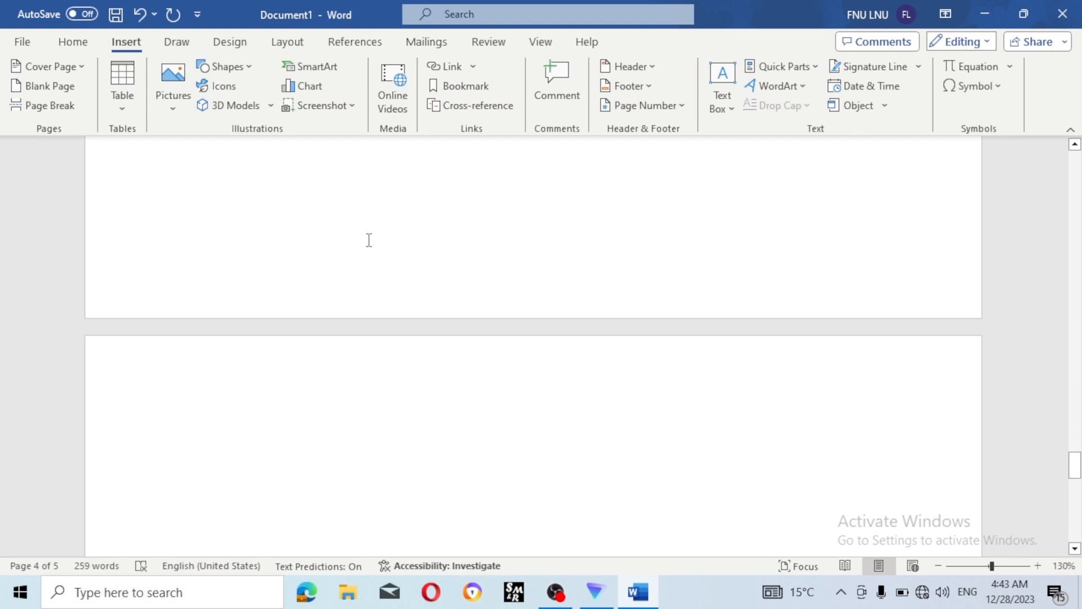
pyautogui.scroll(-3, 368, 240)
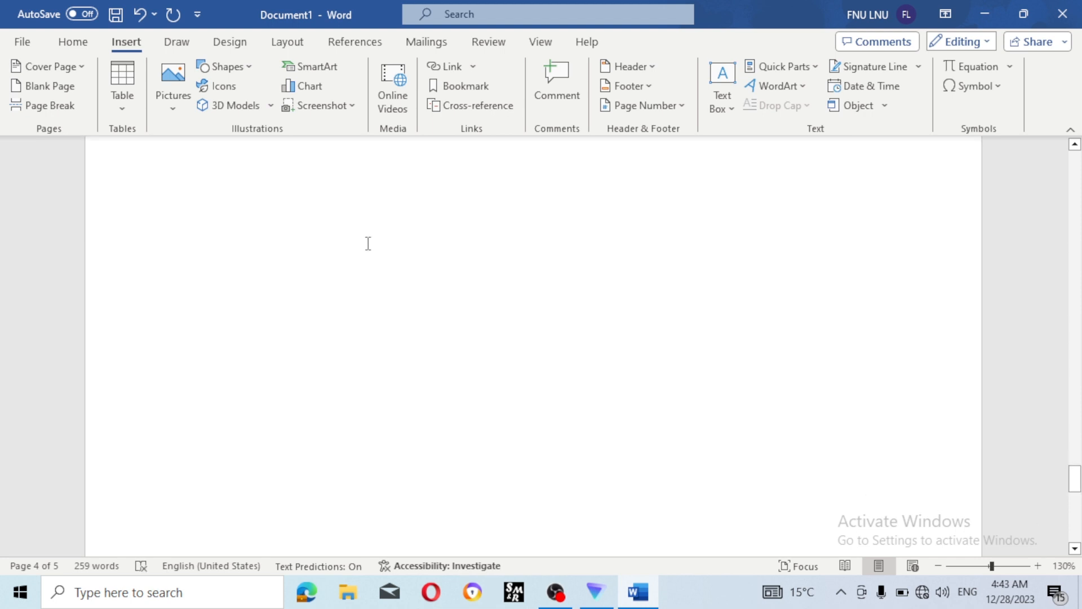
# - Browse the SmartArt layout categories, previewing the Basic Pyramid layout along the way
pyautogui.click(319, 67)
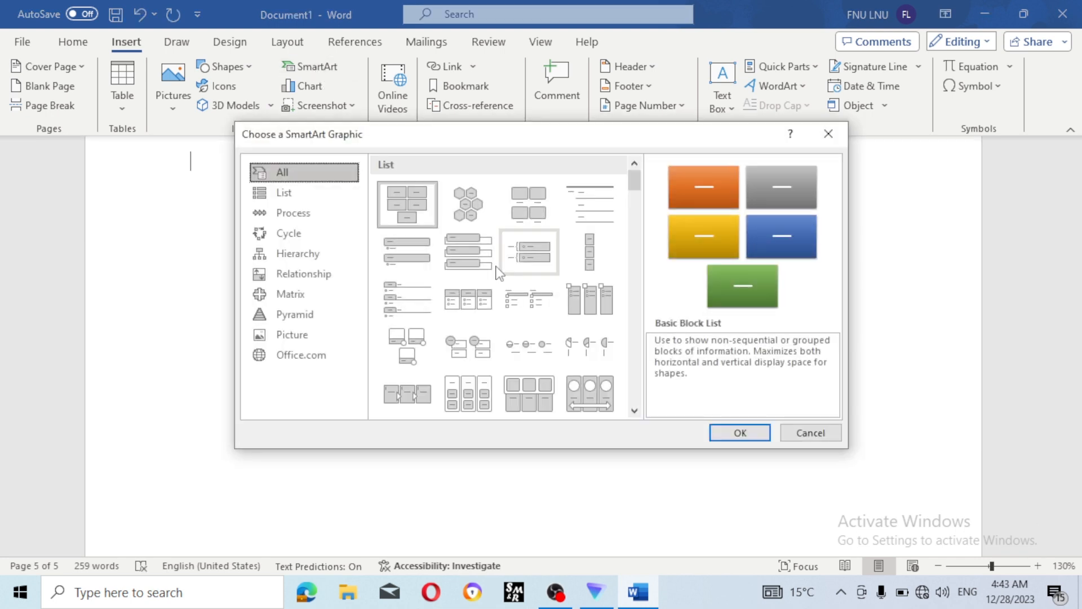
pyautogui.click(302, 221)
pyautogui.click(306, 242)
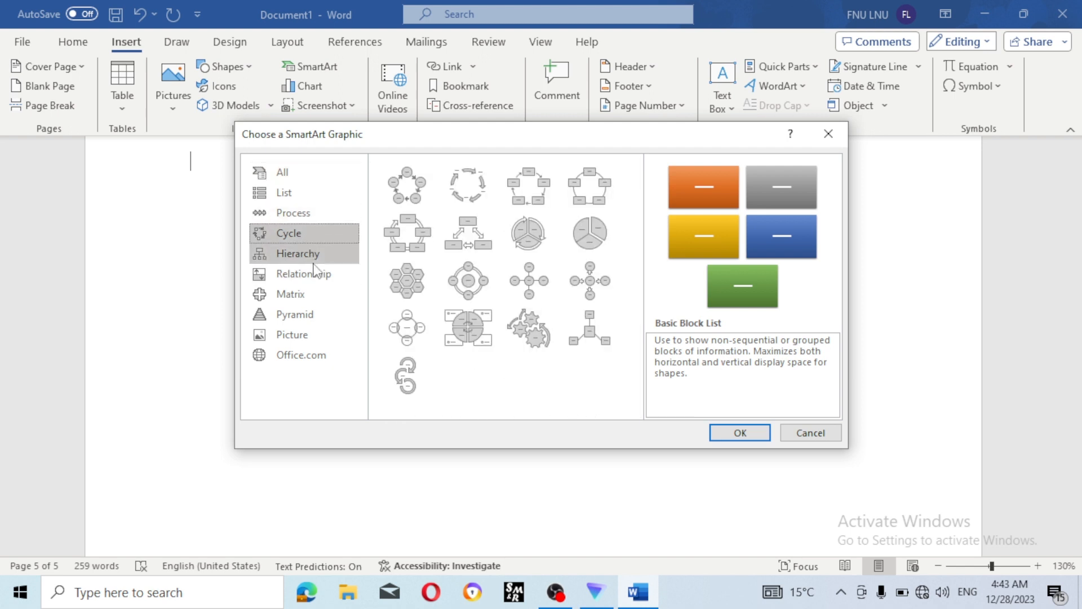
pyautogui.click(311, 261)
pyautogui.click(314, 288)
pyautogui.click(319, 314)
pyautogui.click(321, 335)
pyautogui.click(323, 353)
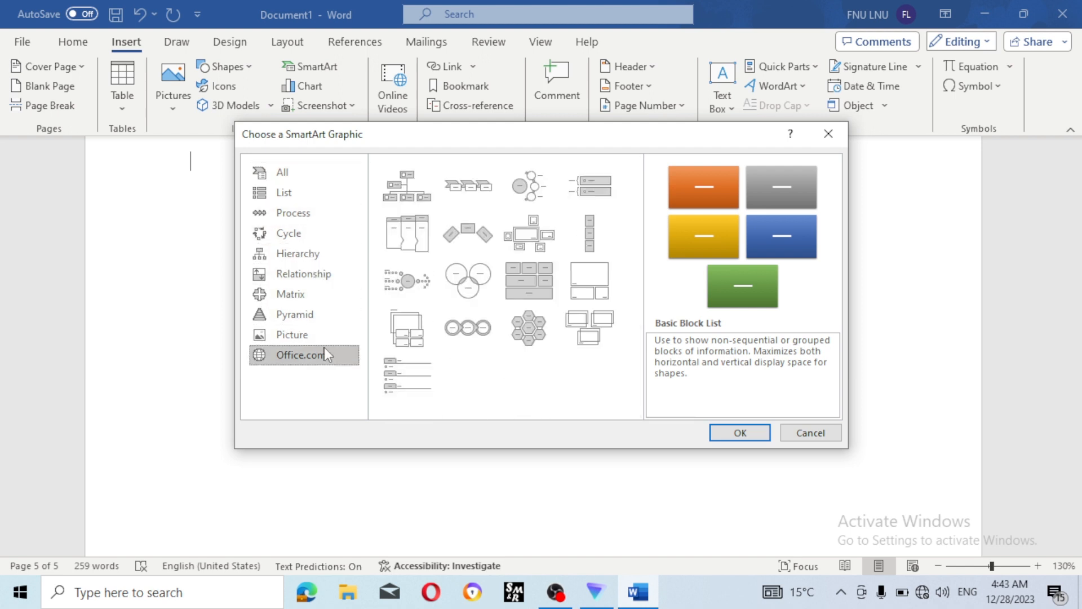
pyautogui.click(298, 194)
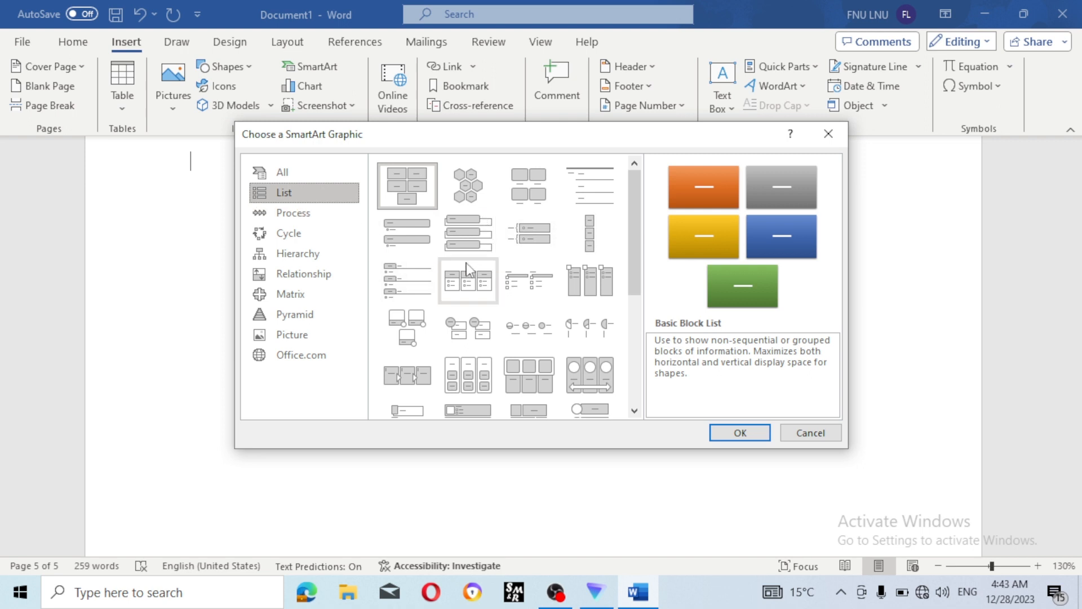
pyautogui.click(287, 220)
pyautogui.click(288, 233)
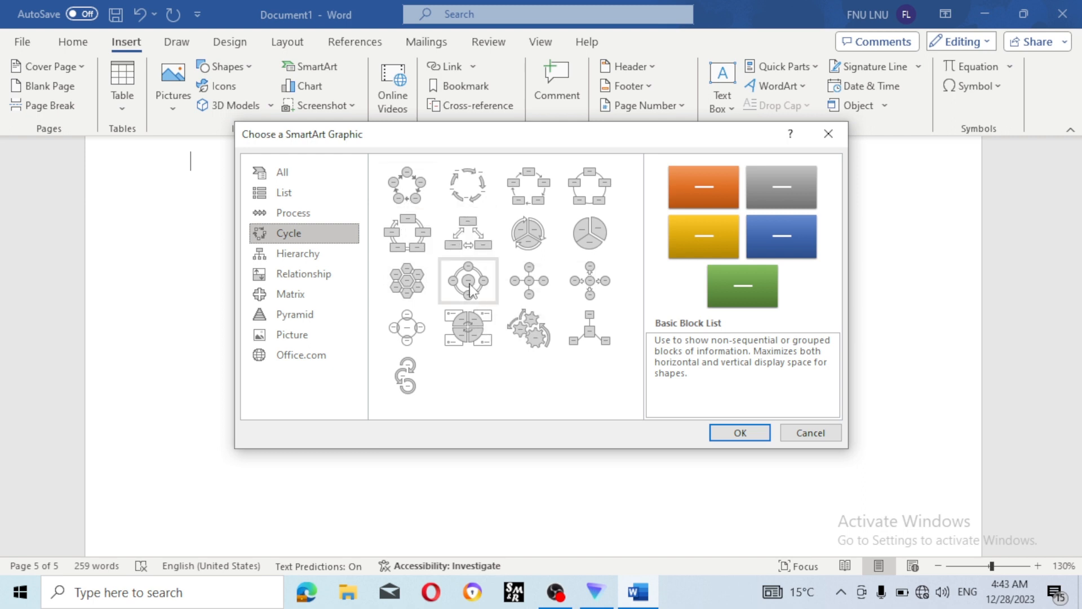
pyautogui.click(302, 272)
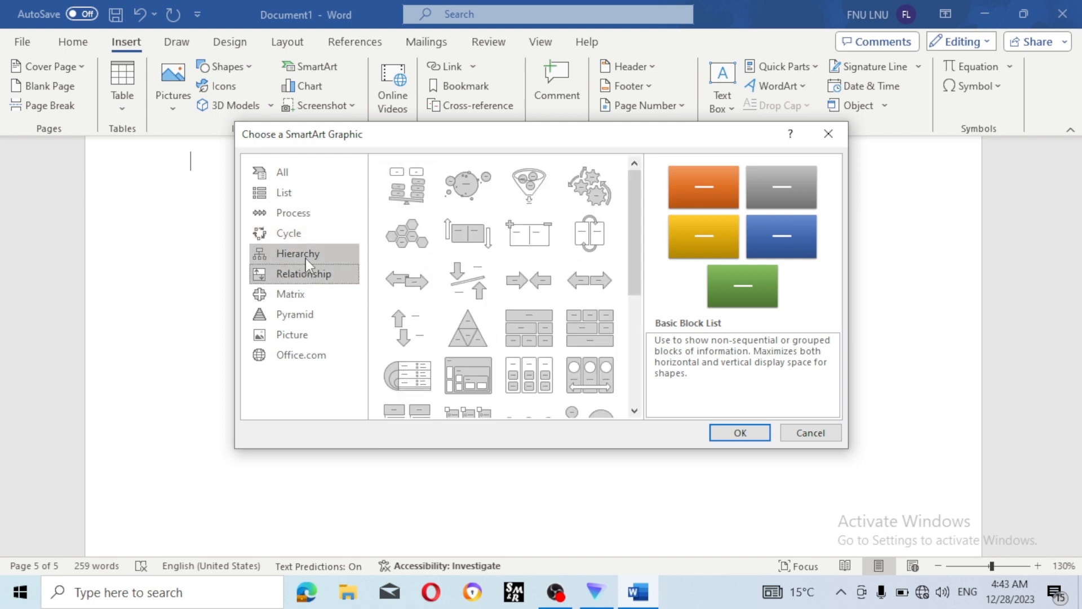
pyautogui.scroll(-5, 514, 293)
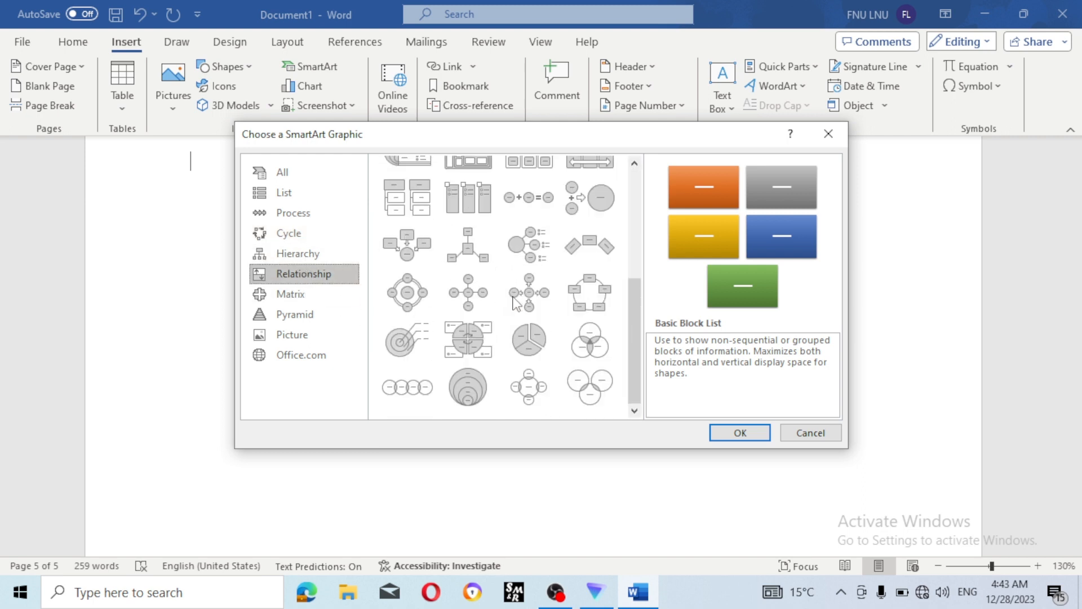
pyautogui.click(305, 301)
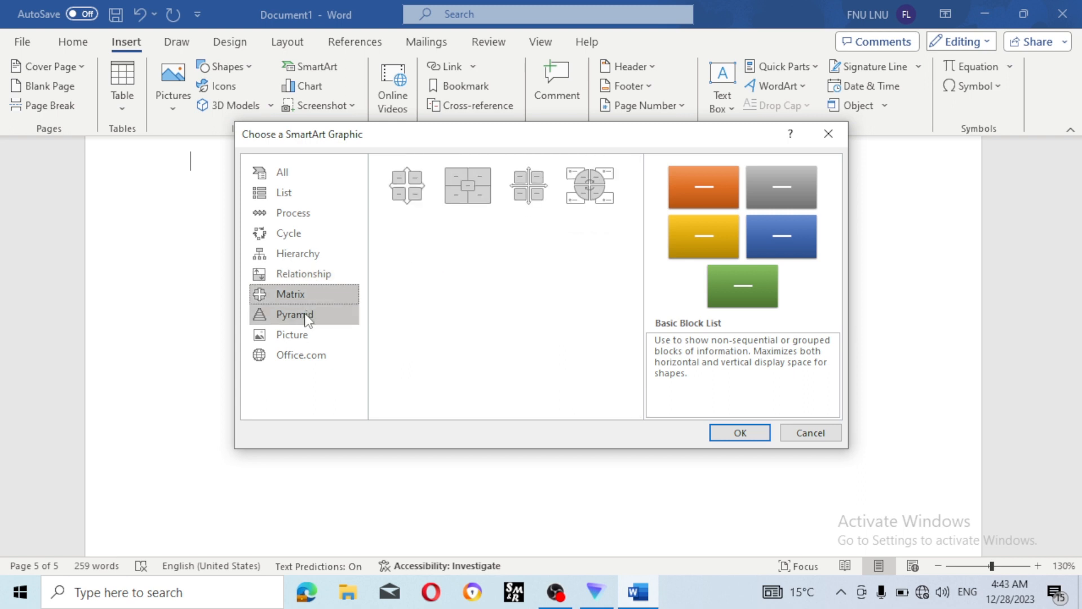
pyautogui.click(306, 315)
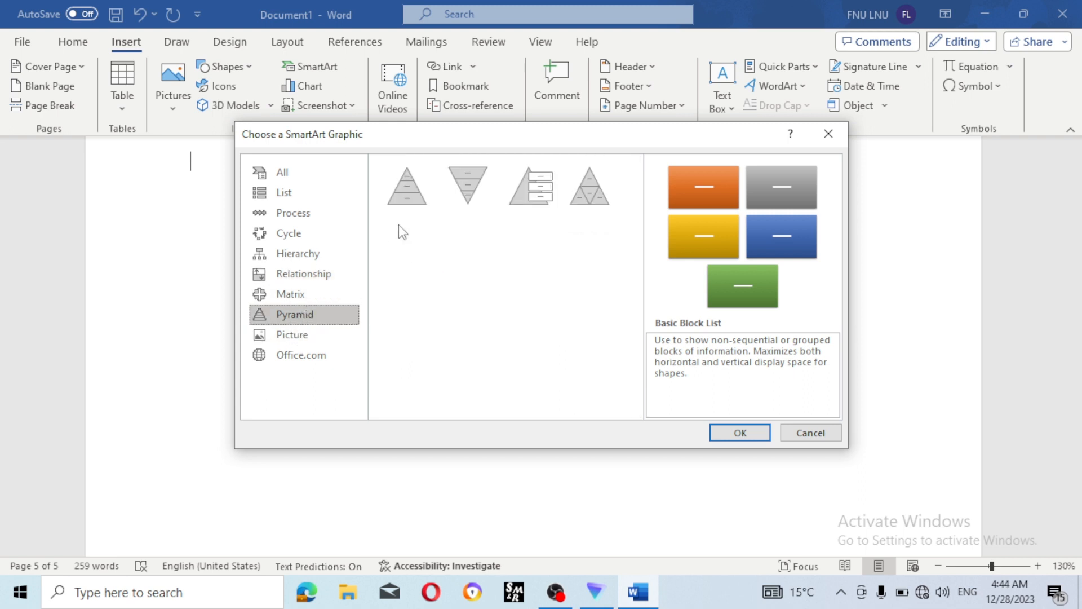
pyautogui.click(407, 191)
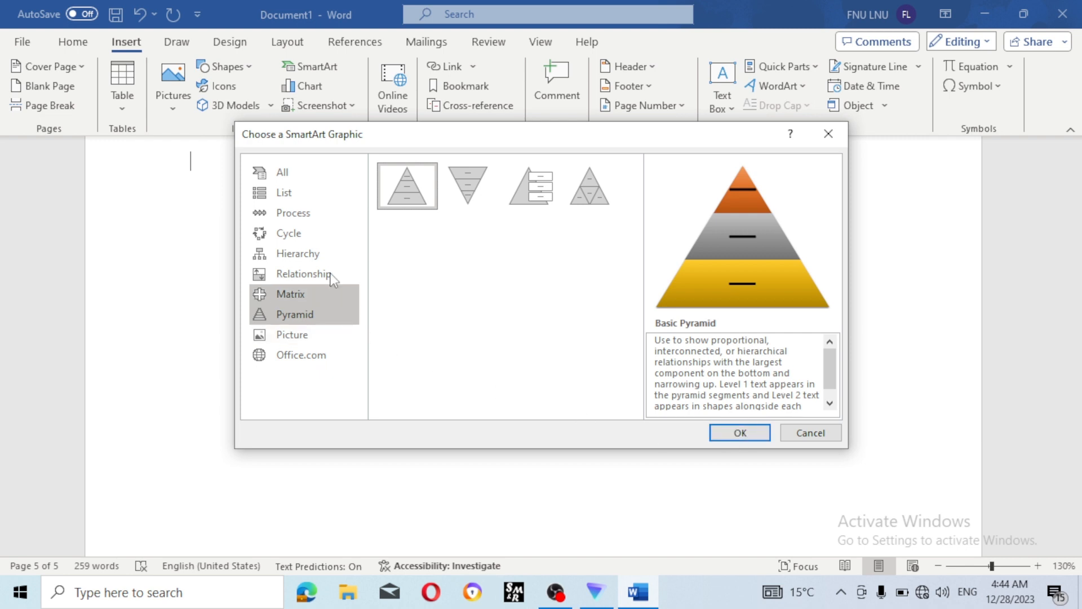
pyautogui.click(315, 197)
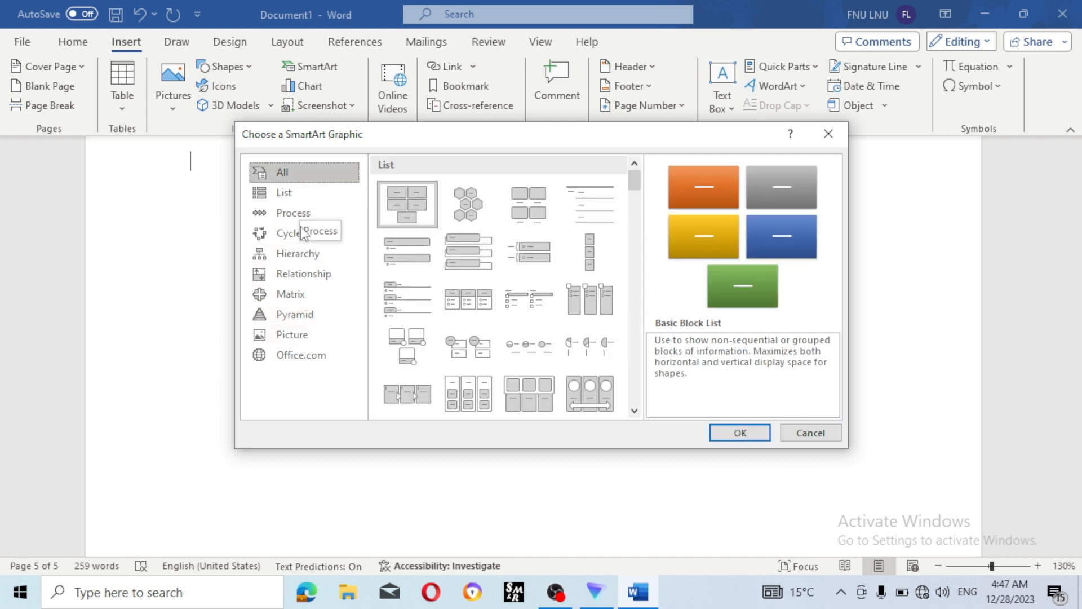
# - Choose the Hierarchy layout from the Hierarchy category and insert it on page 5
pyautogui.click(295, 259)
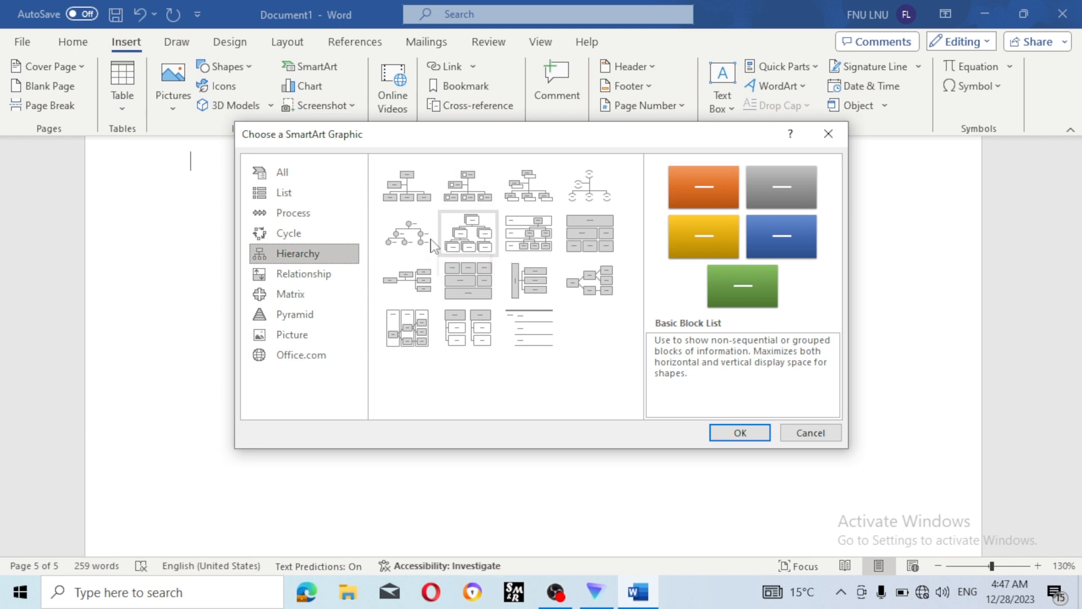
pyautogui.click(484, 249)
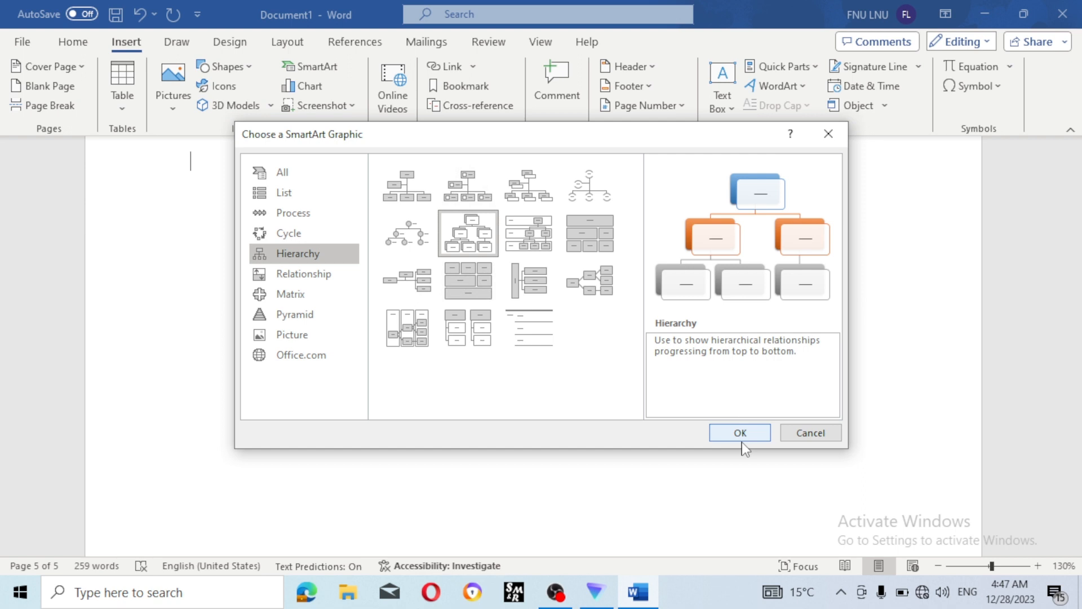
pyautogui.click(414, 194)
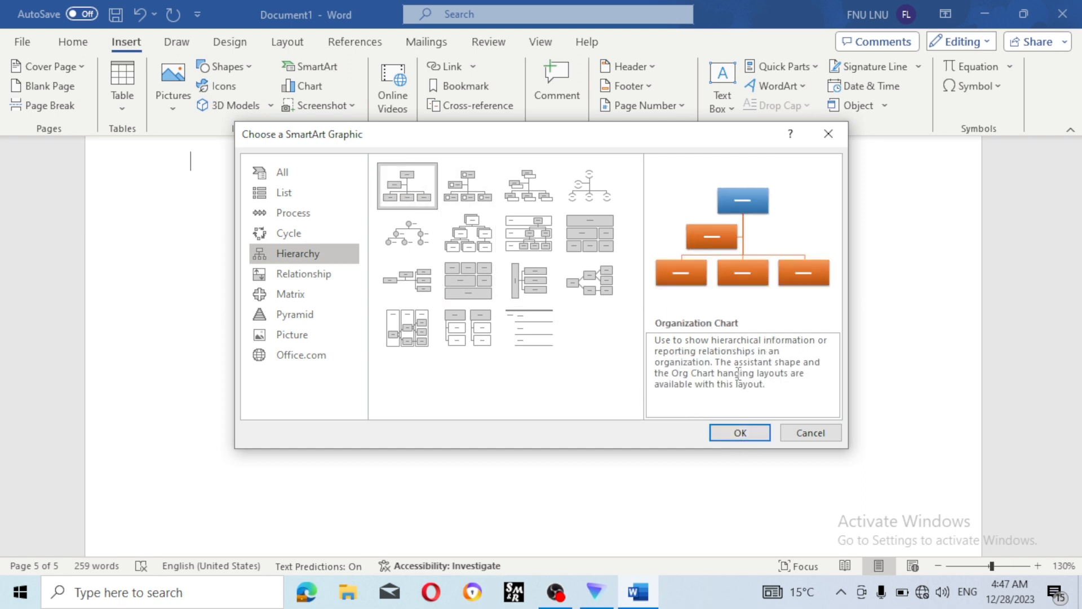
pyautogui.click(474, 235)
pyautogui.click(740, 433)
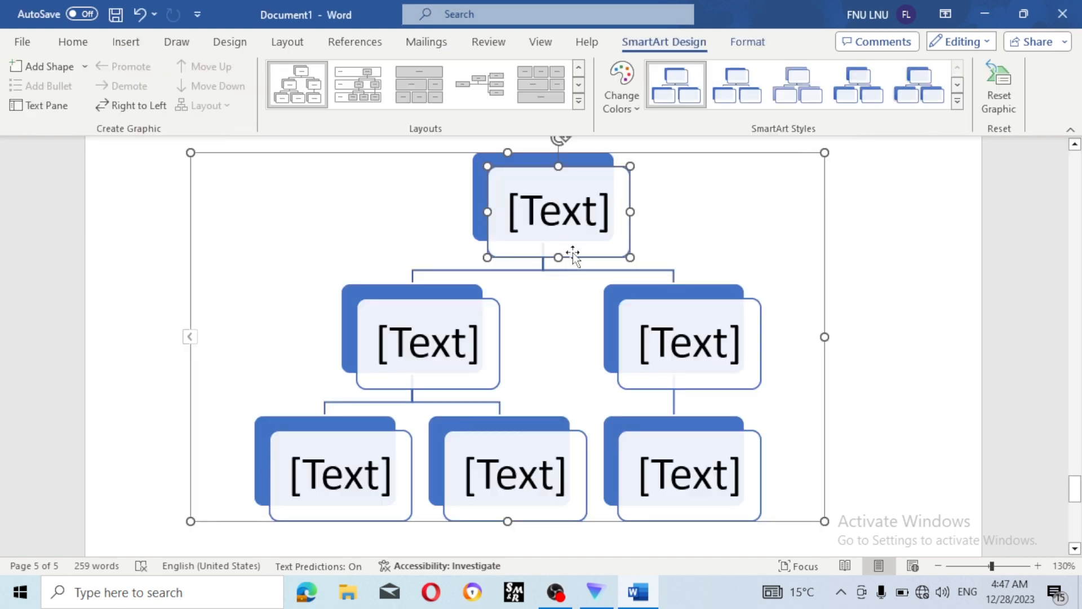
# - Type 'computer' in the top SmartArt box and 'Analog' in the left second-level box
pyautogui.click(572, 218)
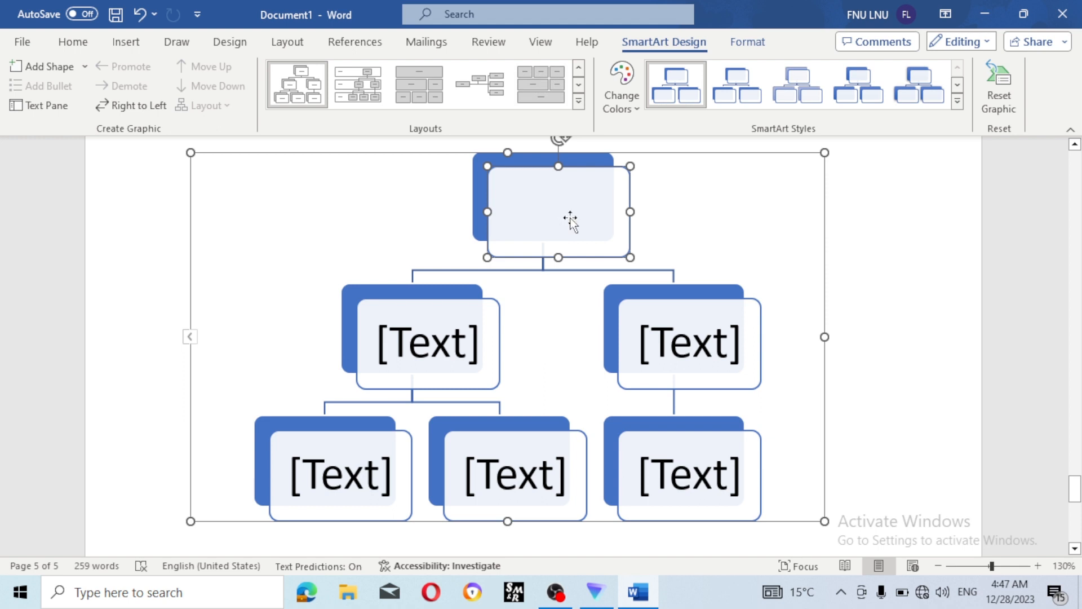
pyautogui.write('compu')
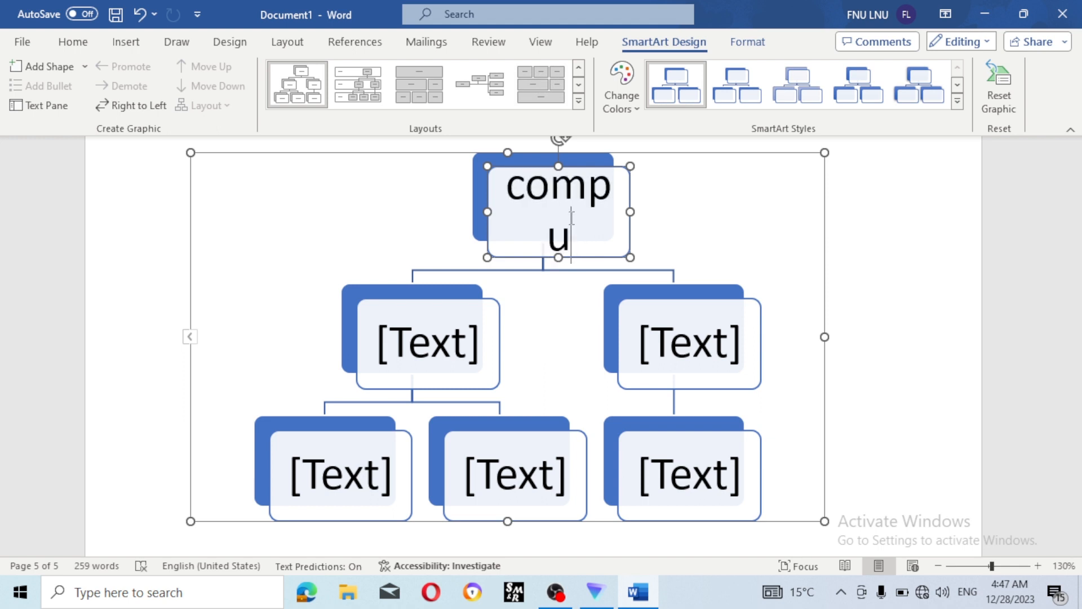
pyautogui.write('ter')
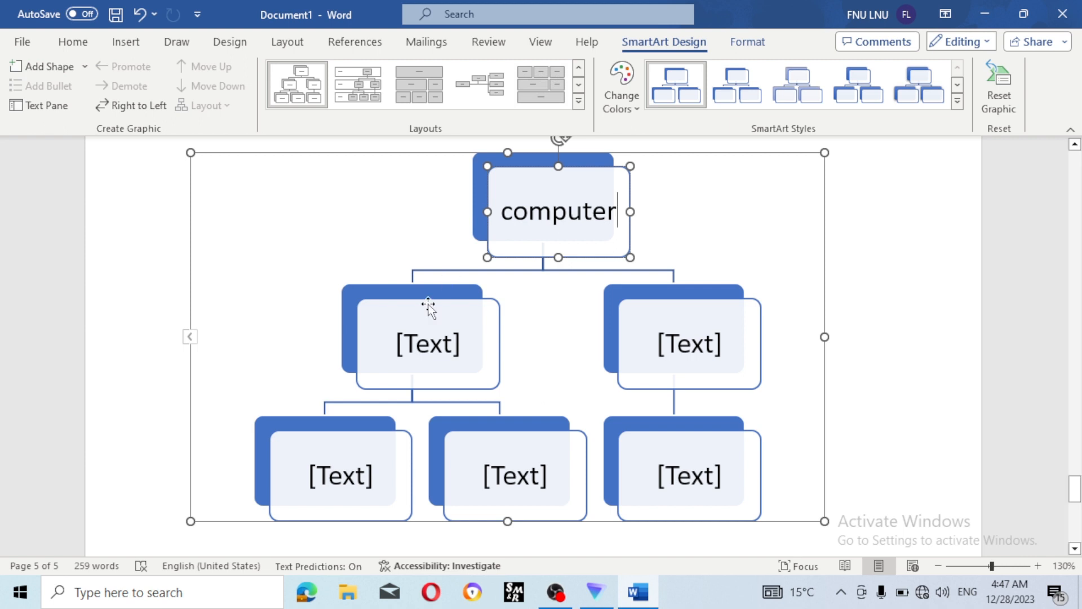
pyautogui.click(440, 350)
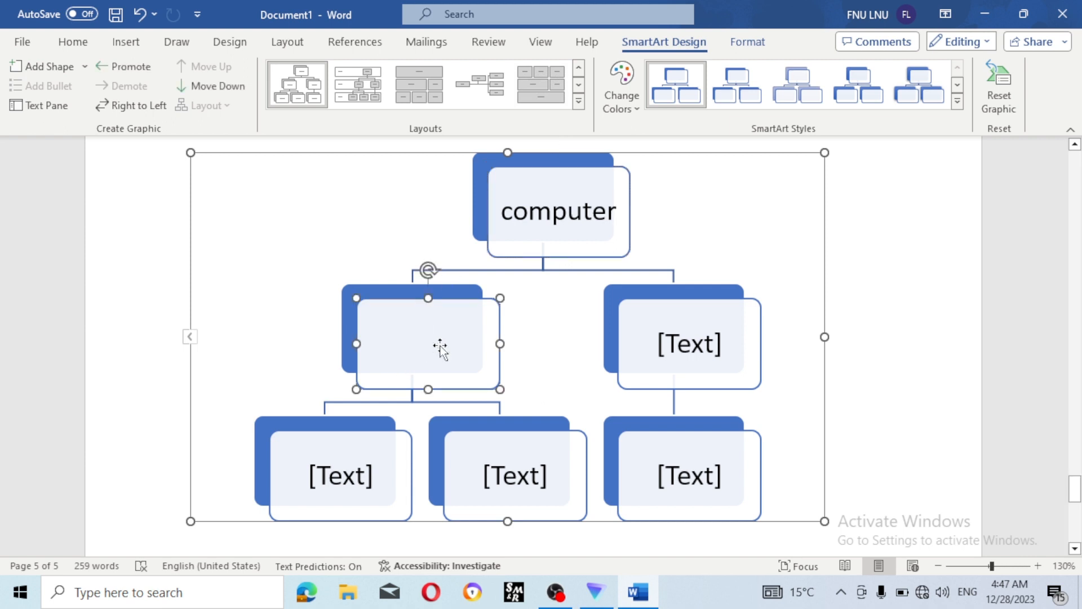
pyautogui.write('d')
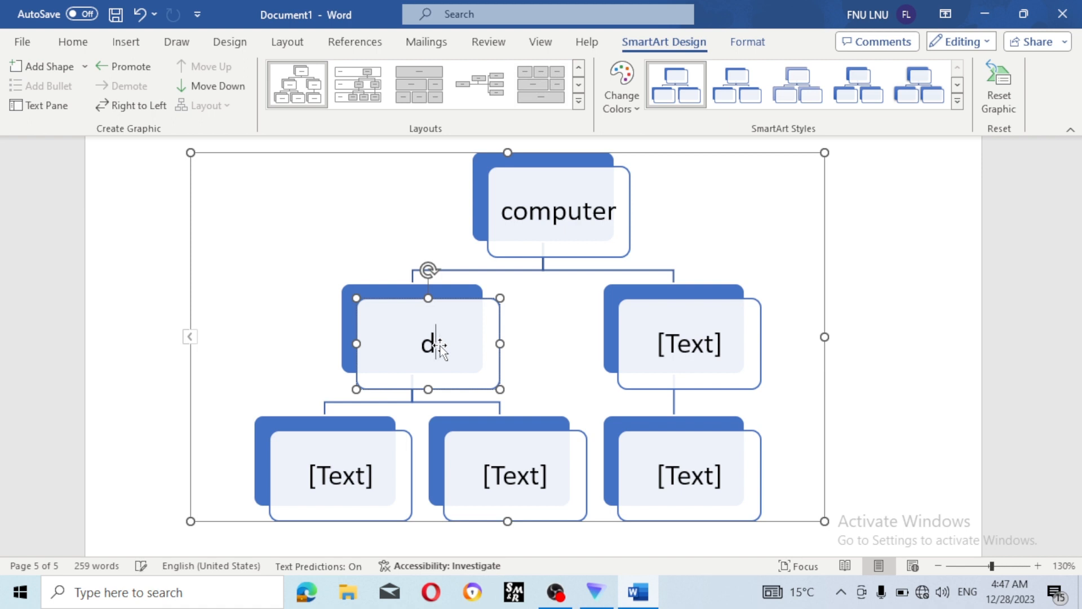
pyautogui.press('BackSpace')
pyautogui.write('A')
pyautogui.write('b')
pyautogui.press('BackSpace')
pyautogui.write('nalog')
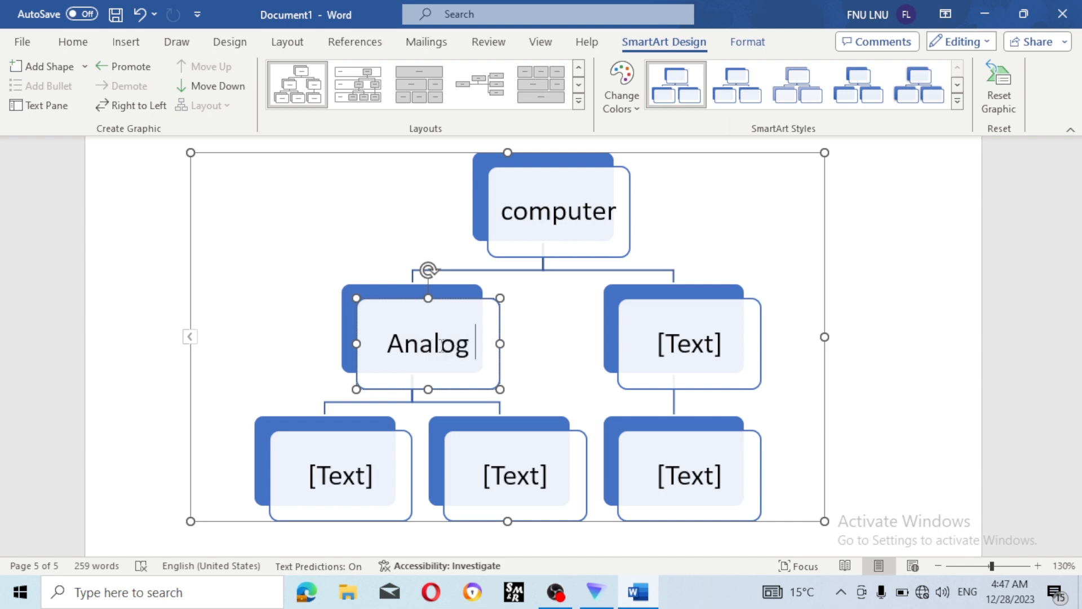
# - Type 'digital' in the right second-level box
pyautogui.scroll(1, 441, 345)
pyautogui.click(691, 395)
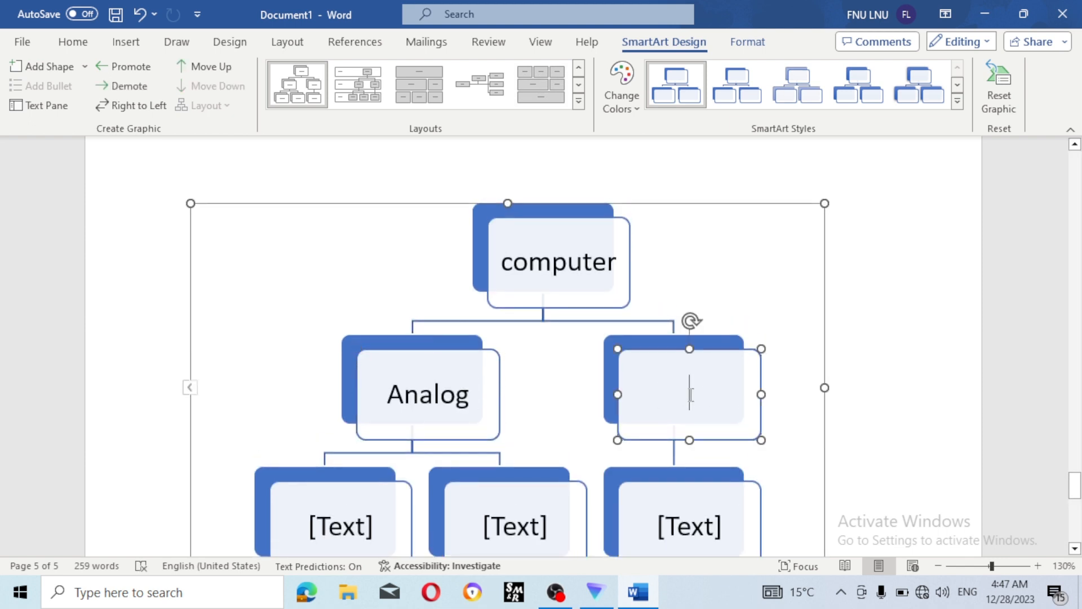
pyautogui.write('digital')
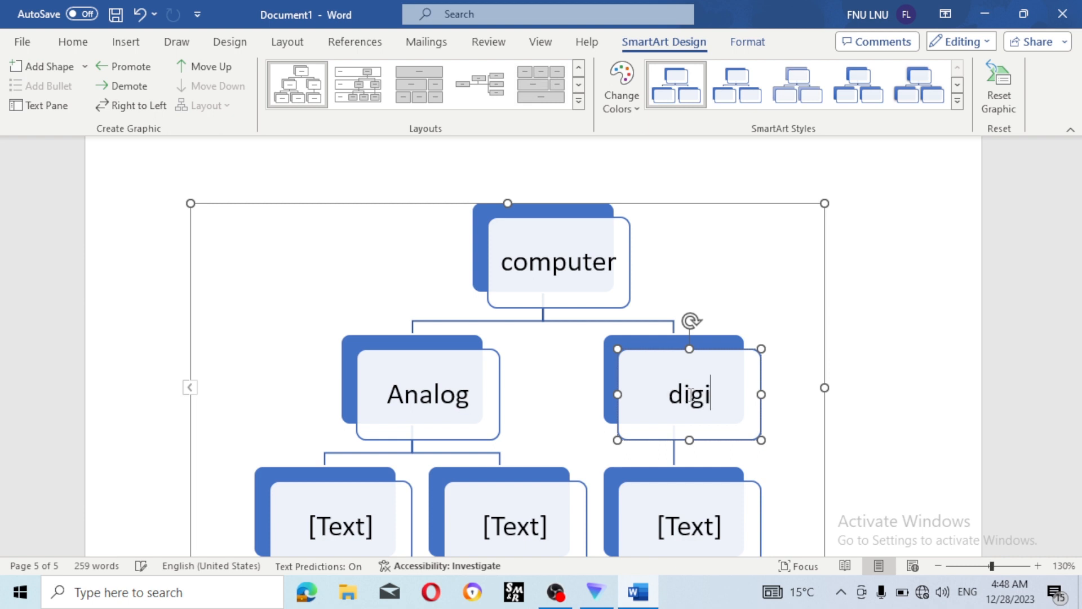
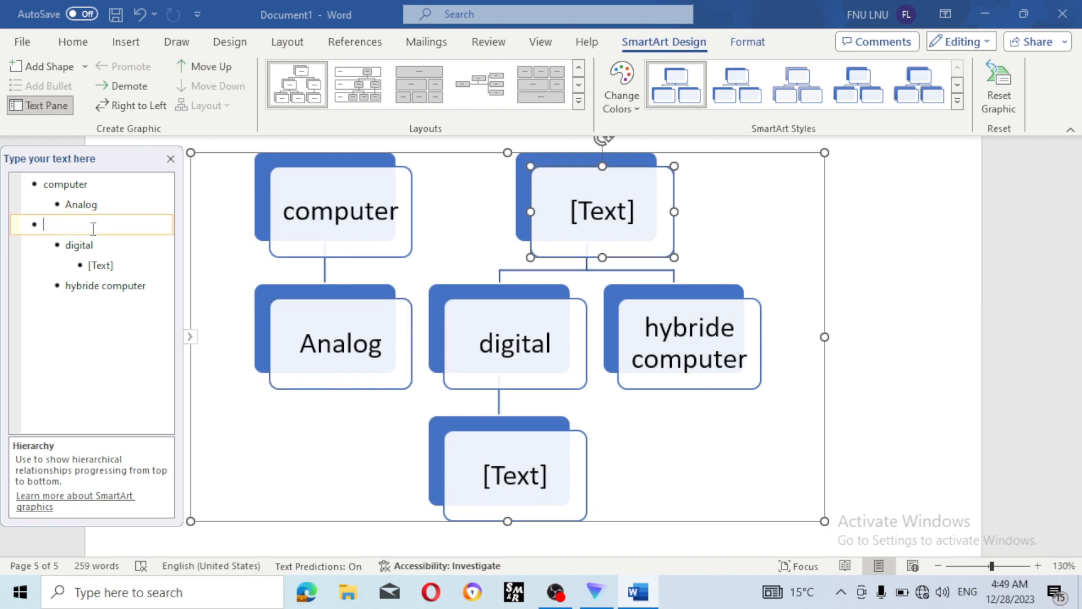
# - Delete the empty placeholder bullet, then undo the accidental erasure of 'Analog'
pyautogui.press('BackSpace')
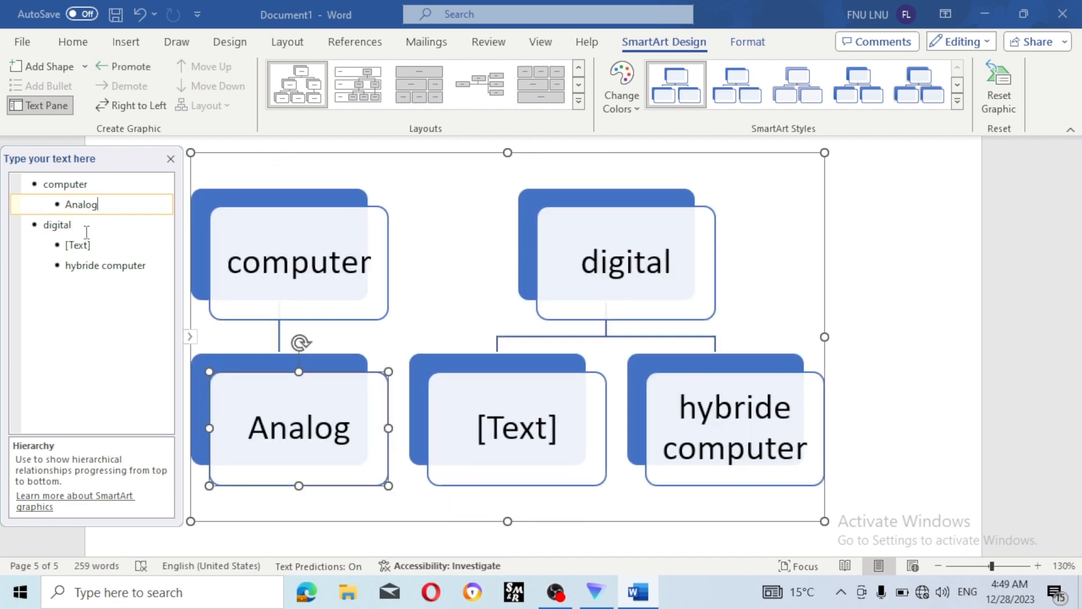
pyautogui.press('BackSpace')
pyautogui.press('BackSpace')
pyautogui.press('BackSpace')
pyautogui.press('BackSpace')
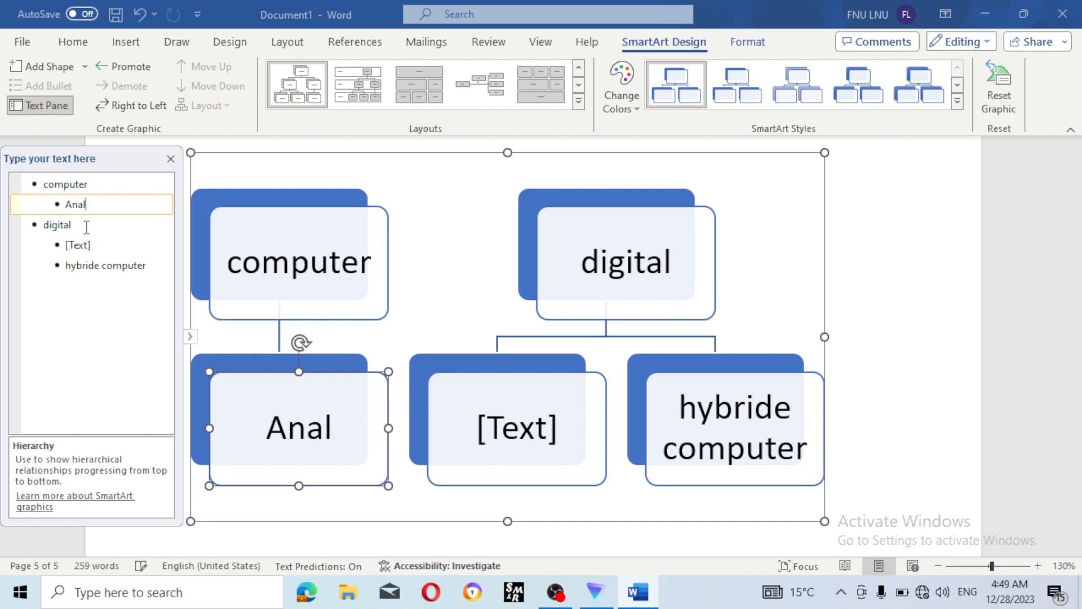
pyautogui.press('BackSpace')
pyautogui.press('BackSpace')
pyautogui.press('BackSpace')
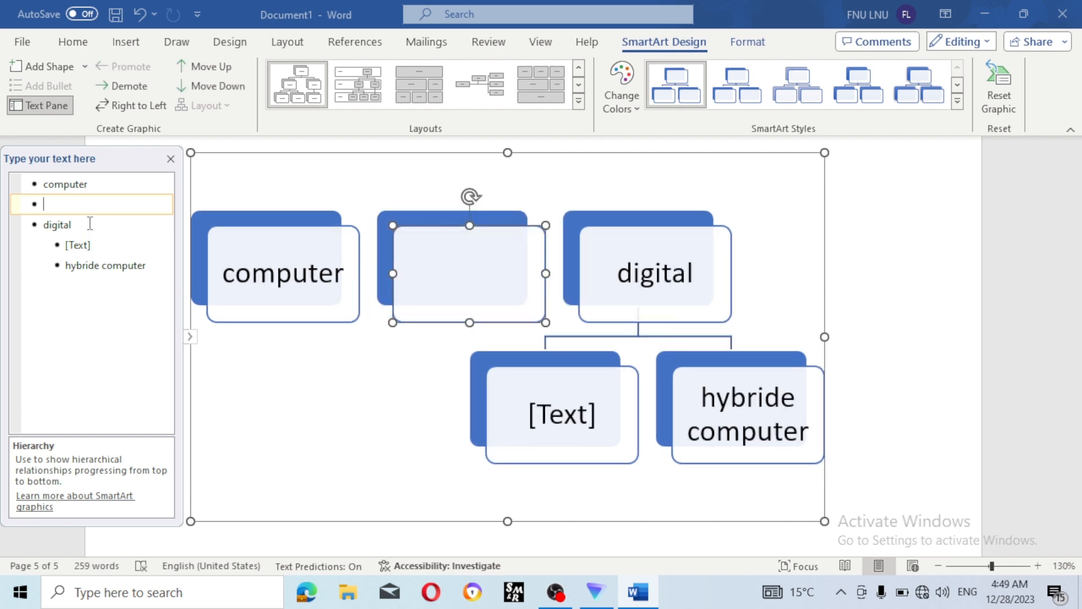
pyautogui.hotkey('ctrl', 'z')
pyautogui.hotkey('ctrl', 'z')
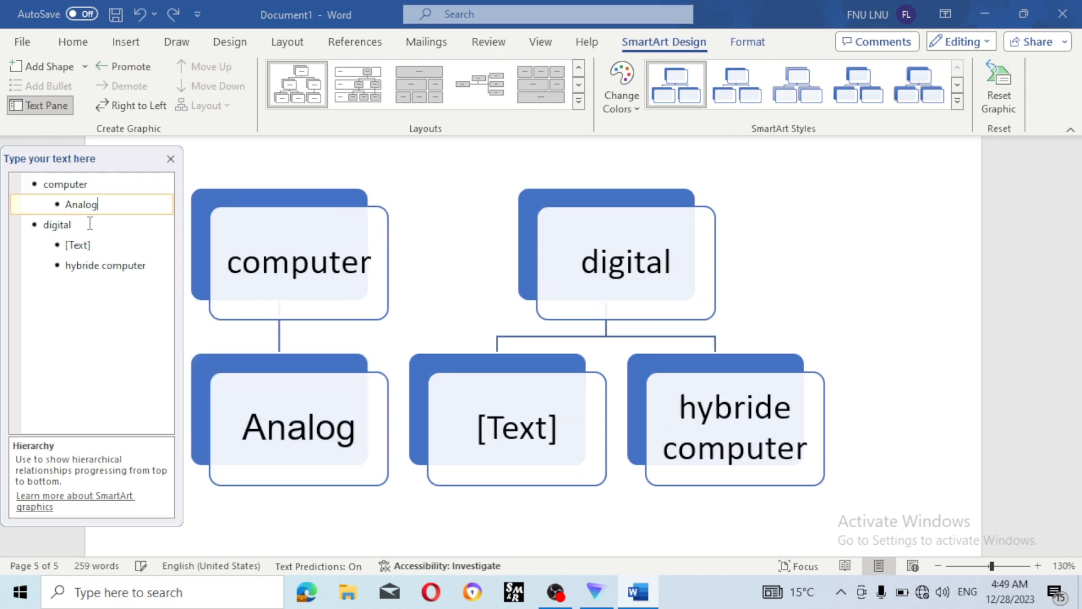
pyautogui.hotkey('ctrl', 'z')
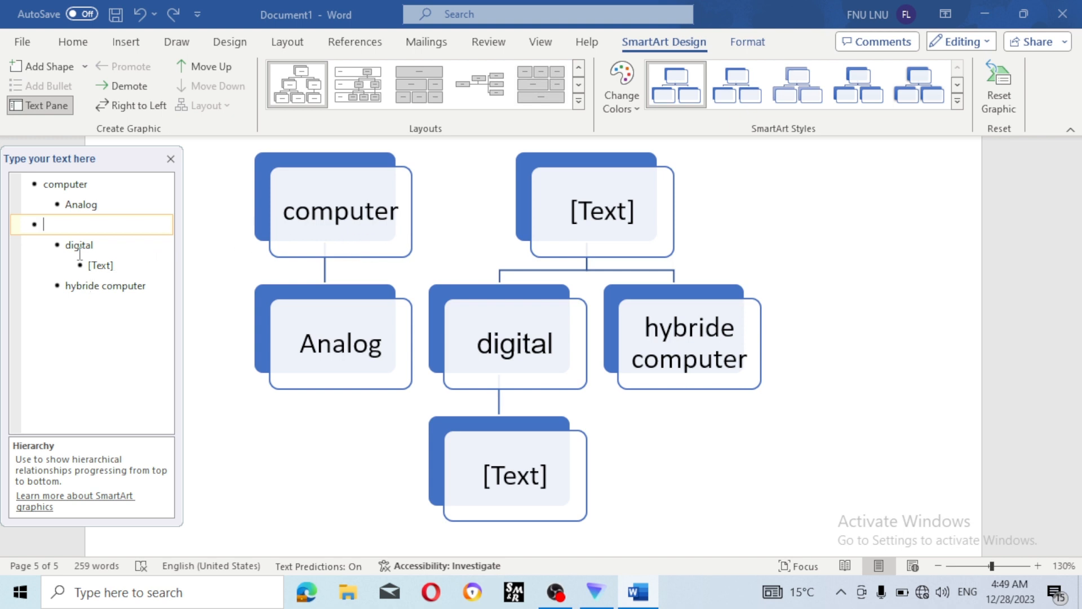
# - Remove the empty top-level entry and demote 'digital' to sit under computer
pyautogui.press('BackSpace')
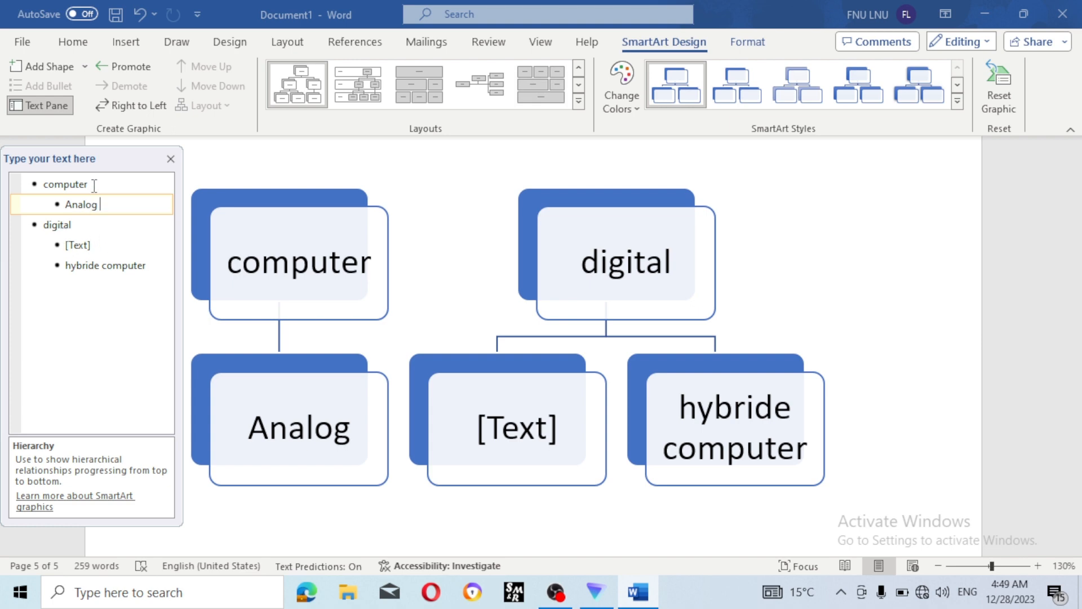
pyautogui.click(30, 226)
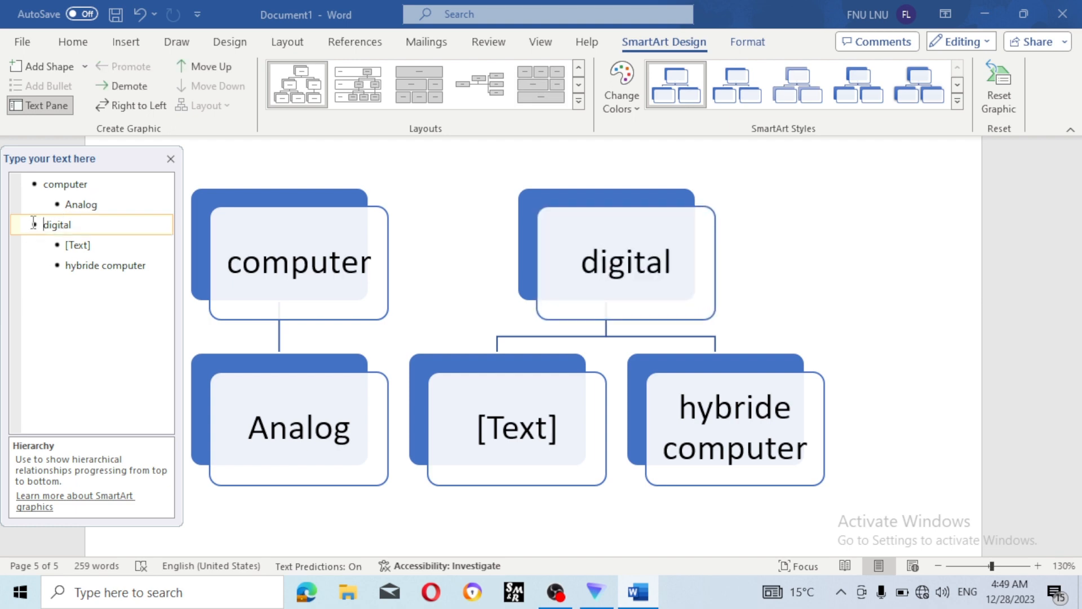
pyautogui.press('Tab')
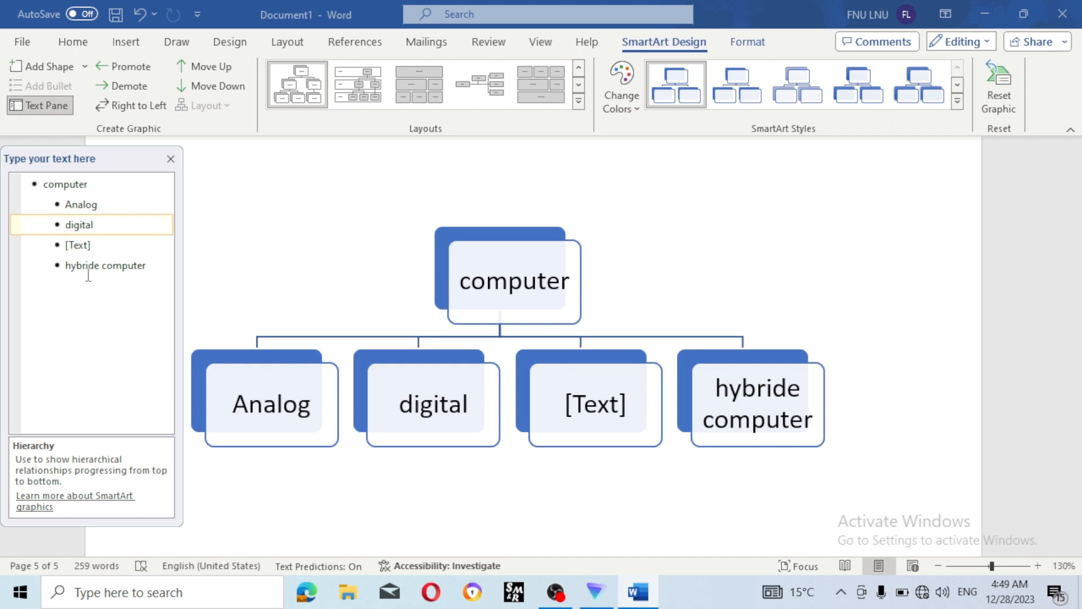
# - Add 'super' and 'mainframe' as child entries under 'digital' in the Text Pane
pyautogui.click(101, 225)
pyautogui.press('Return')
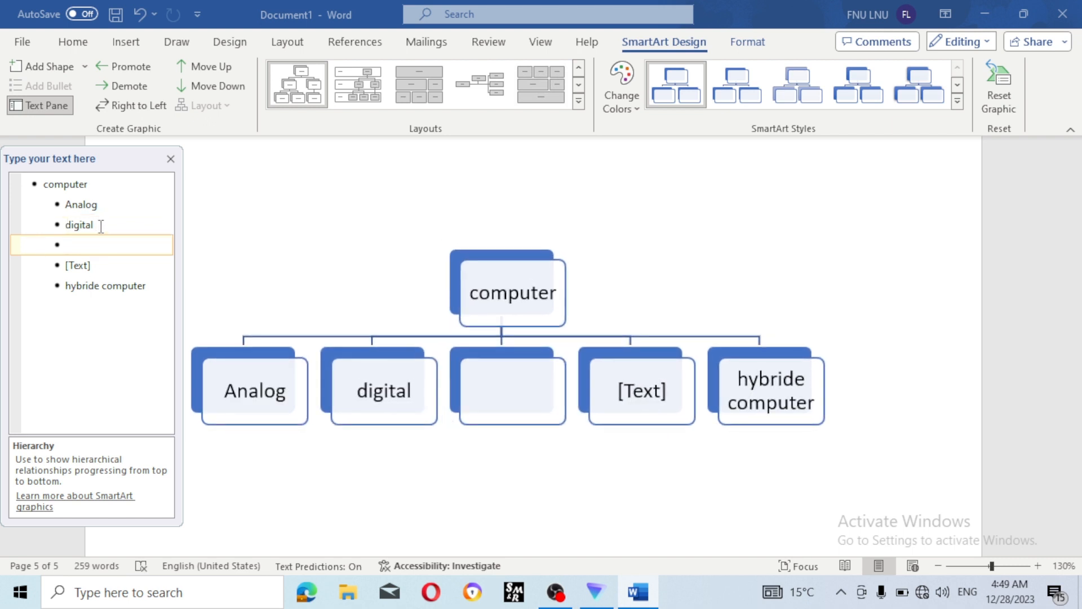
pyautogui.press('Tab')
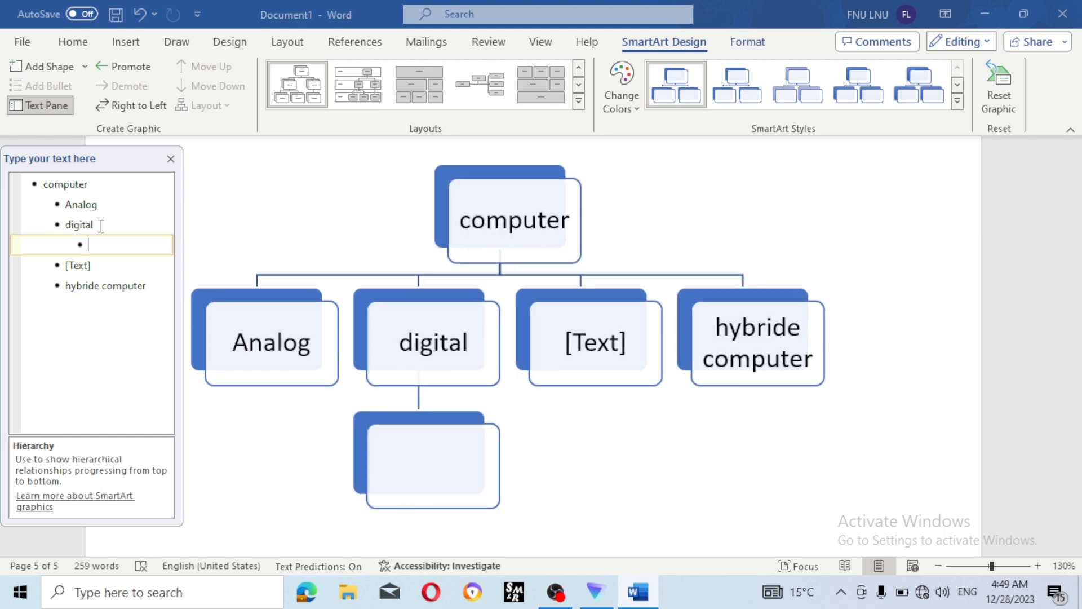
pyautogui.write('super')
pyautogui.press('Return')
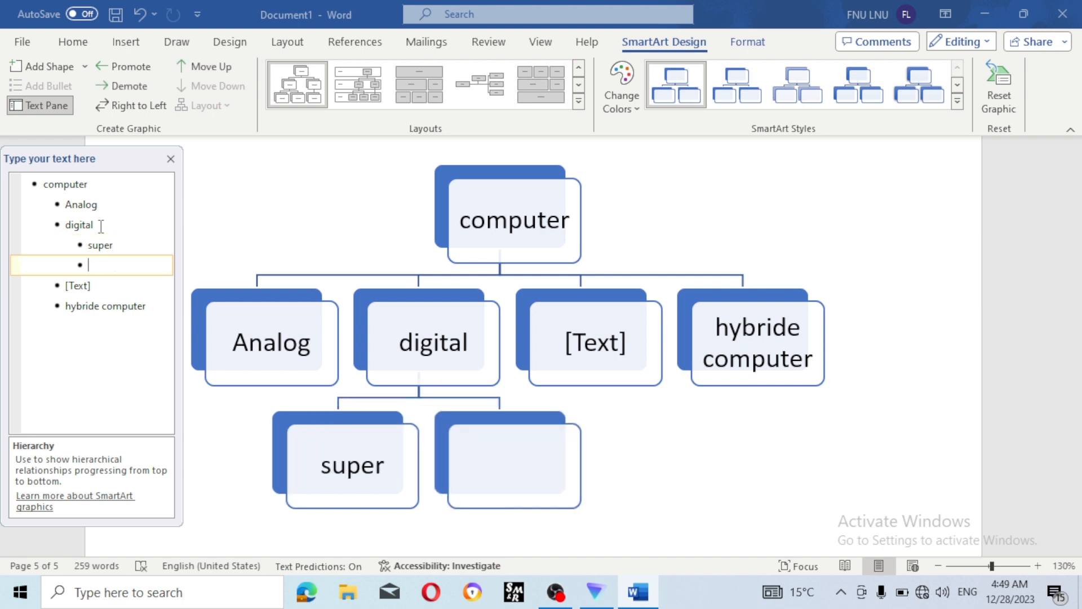
pyautogui.write('mainframe')
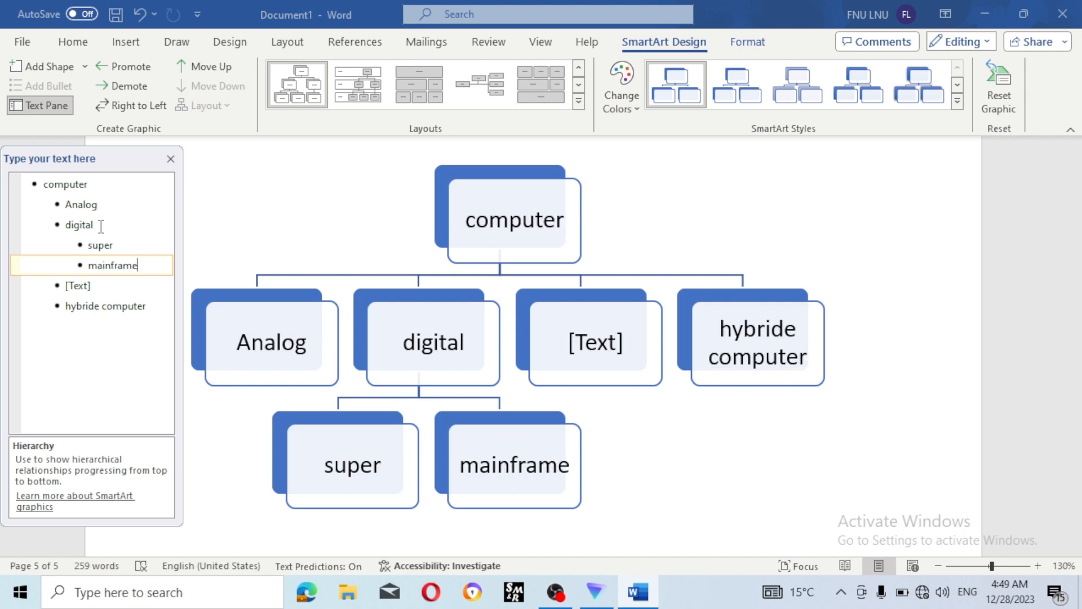
# - Add 'minicomputer' and 'micro' as further children of digital and close the Text Pane
pyautogui.press('Return')
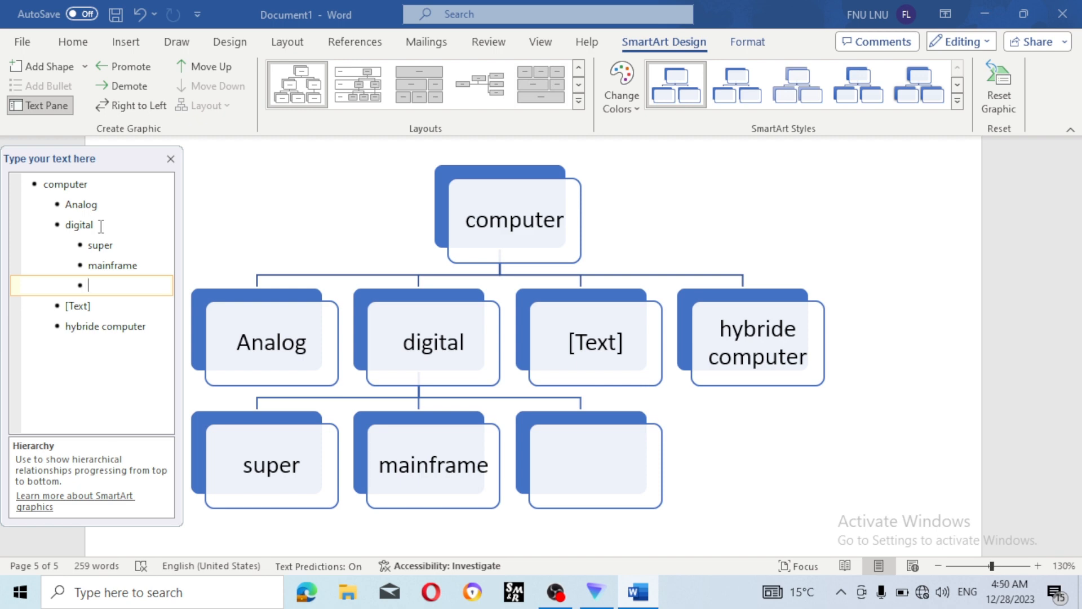
pyautogui.write('minicomputer')
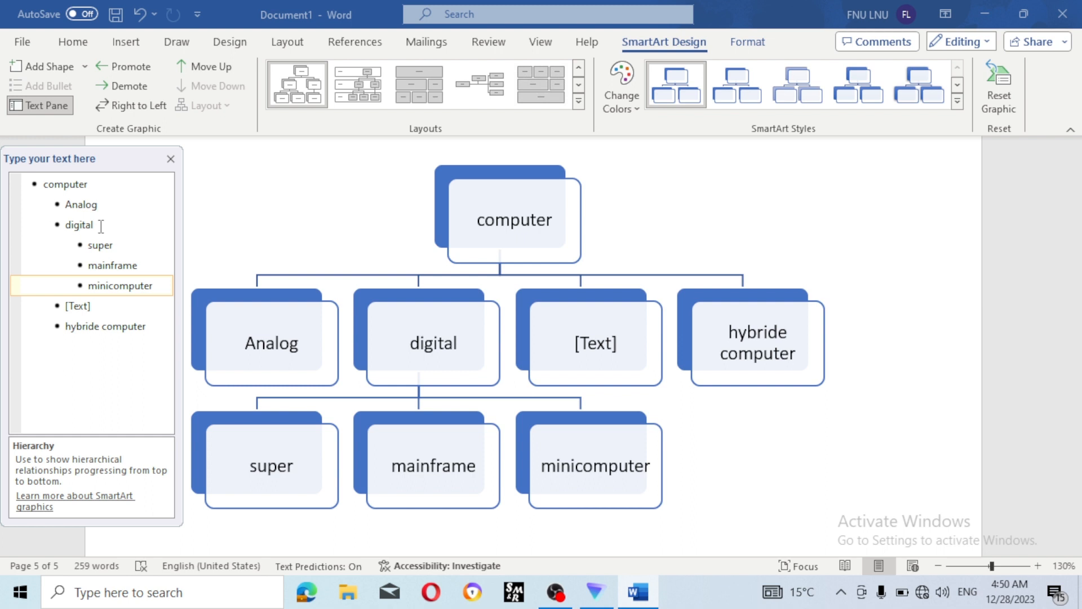
pyautogui.press('Return')
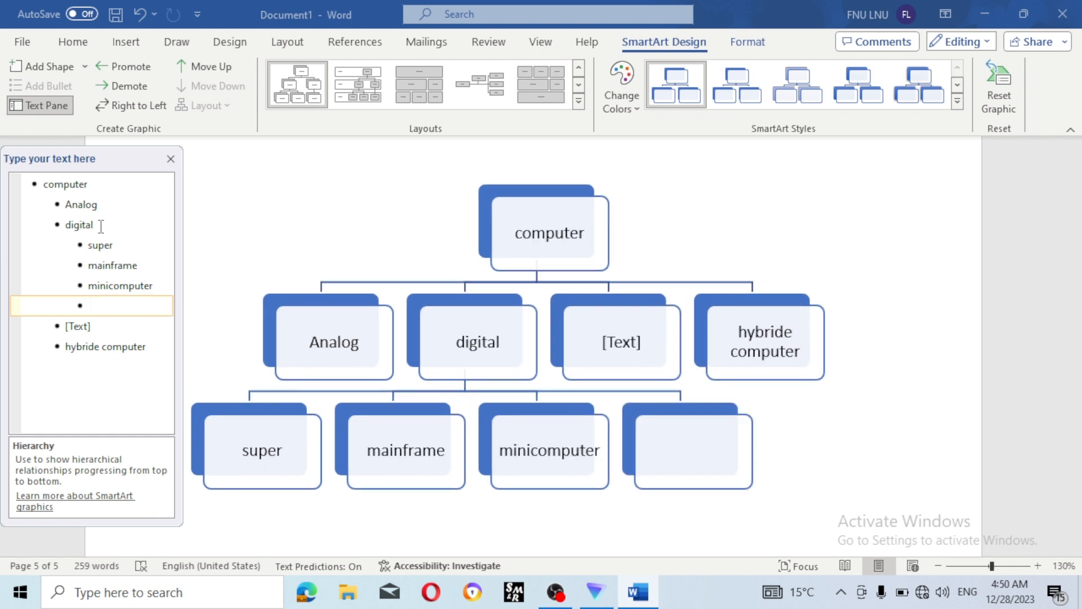
pyautogui.write('micro')
pyautogui.click(170, 162)
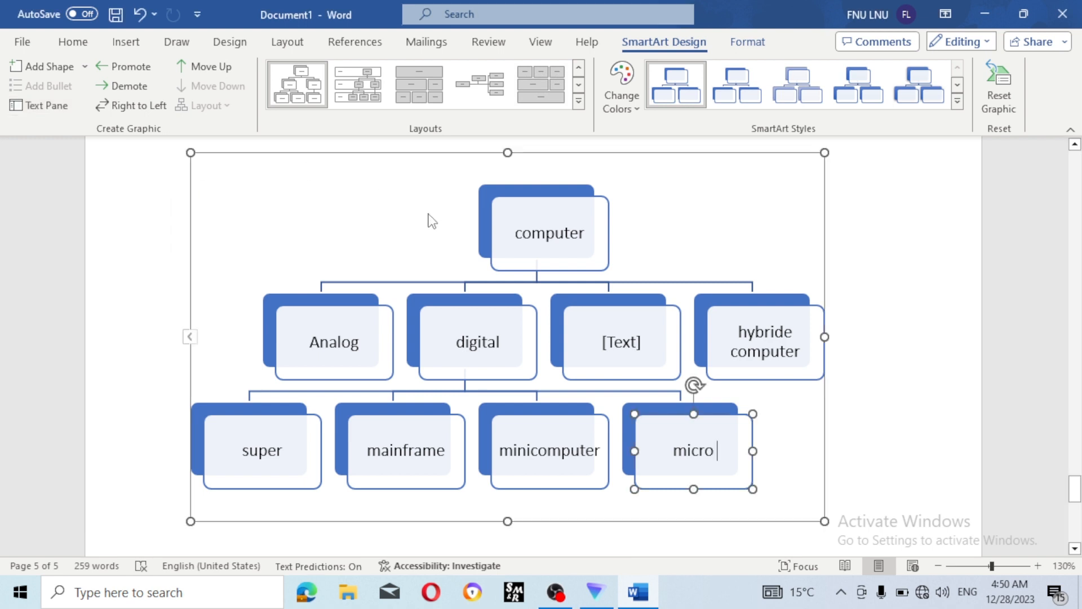
# - Open the SmartArt dialog with the insertion point below the computer diagram
pyautogui.click(135, 43)
pyautogui.scroll(-5, 266, 169)
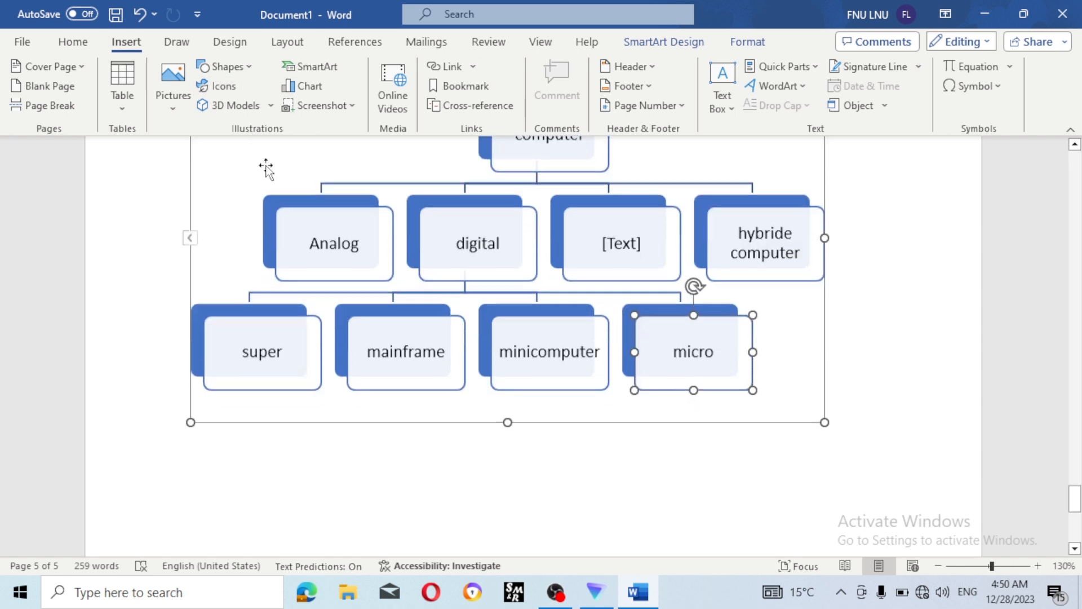
pyautogui.click(297, 244)
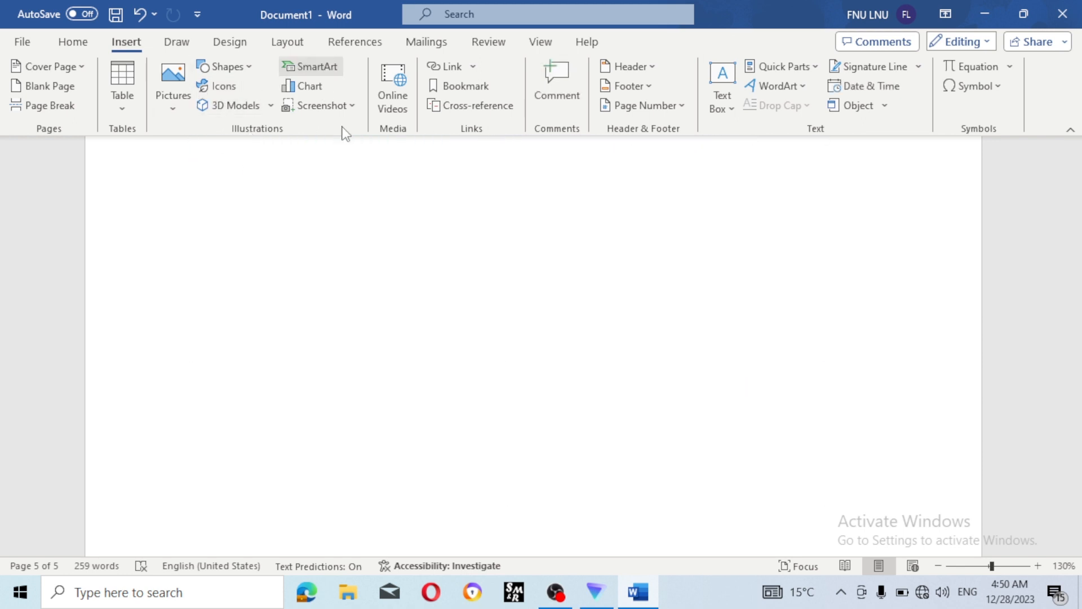
pyautogui.click(323, 72)
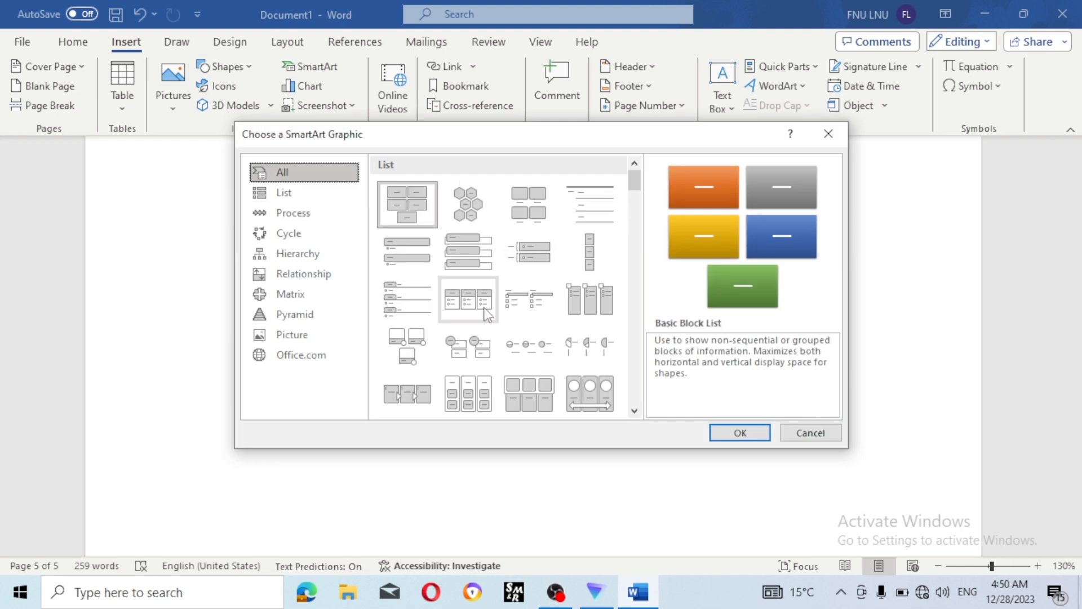
pyautogui.scroll(-3, 486, 314)
pyautogui.scroll(3, 485, 314)
pyautogui.scroll(-3, 510, 338)
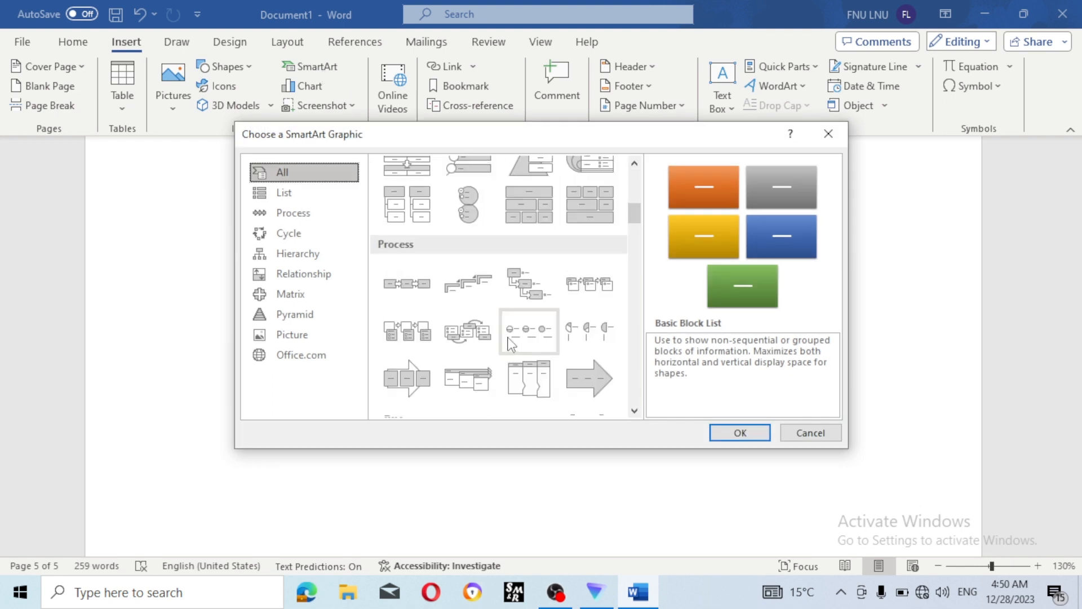
# - Browse the layout categories and insert the Pyramid > Basic Pyramid graphic
pyautogui.click(303, 199)
pyautogui.scroll(-3, 502, 239)
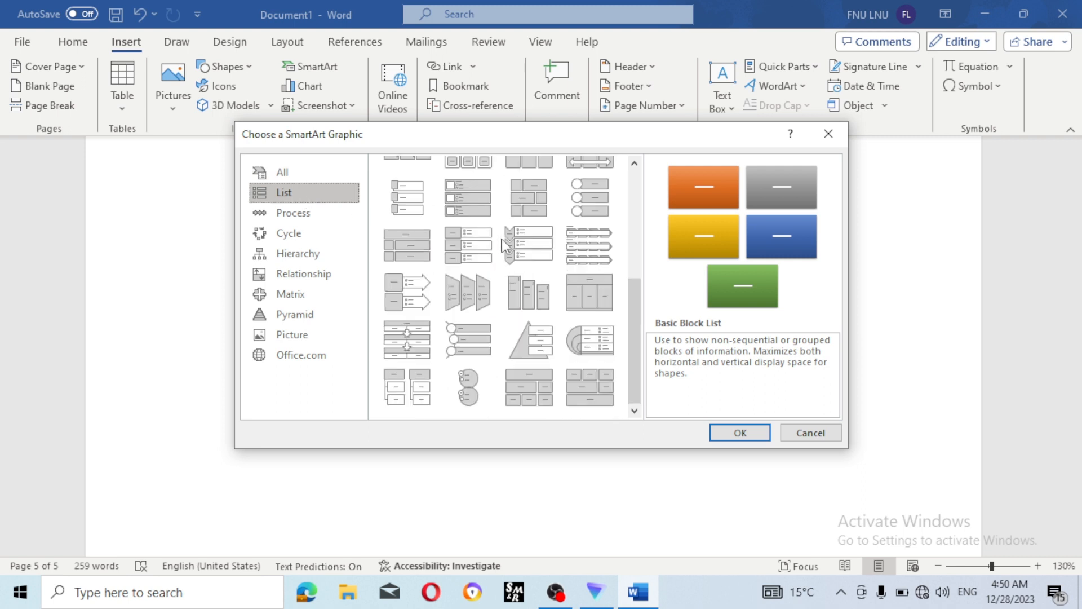
pyautogui.scroll(3, 502, 239)
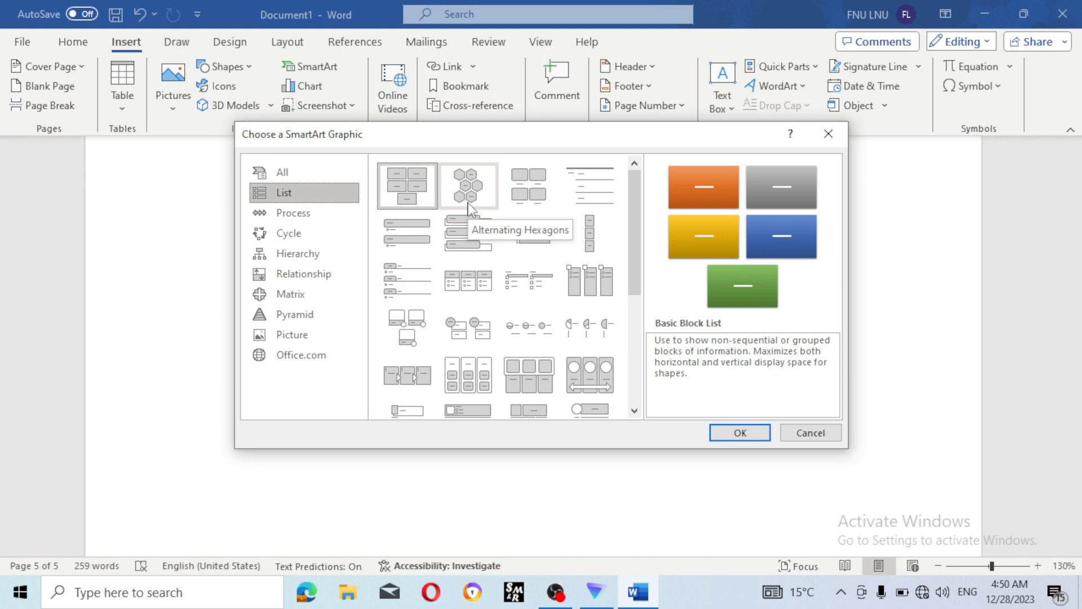
pyautogui.click(296, 250)
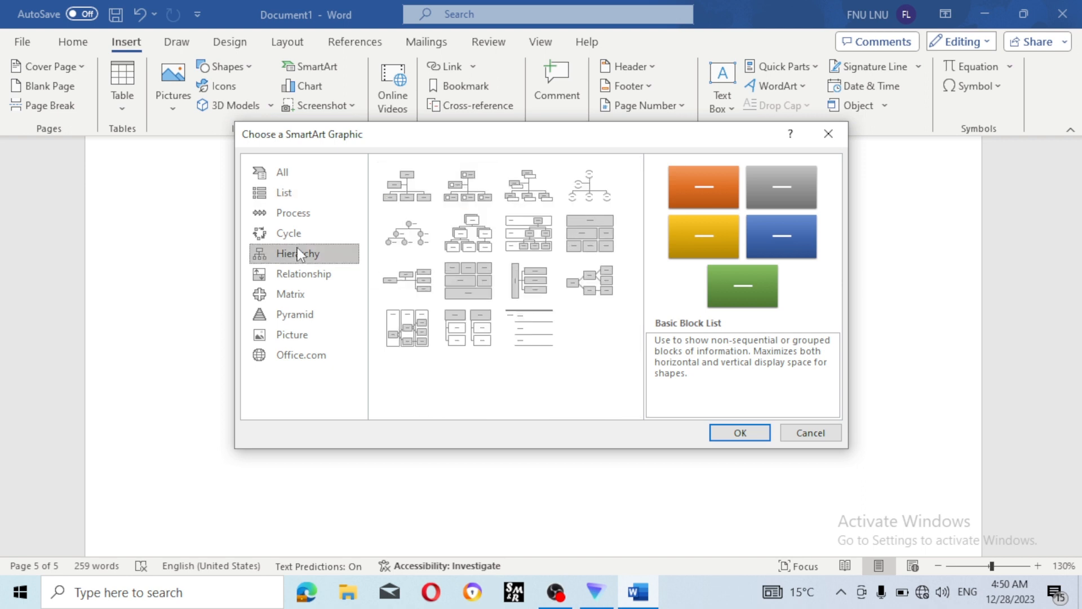
pyautogui.click(310, 276)
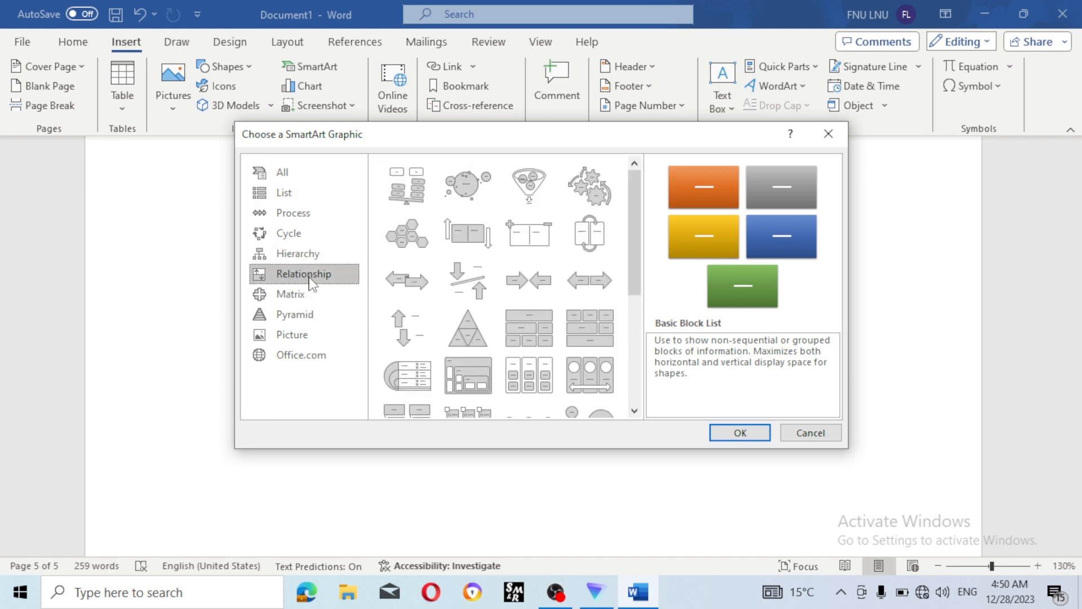
pyautogui.scroll(-5, 468, 279)
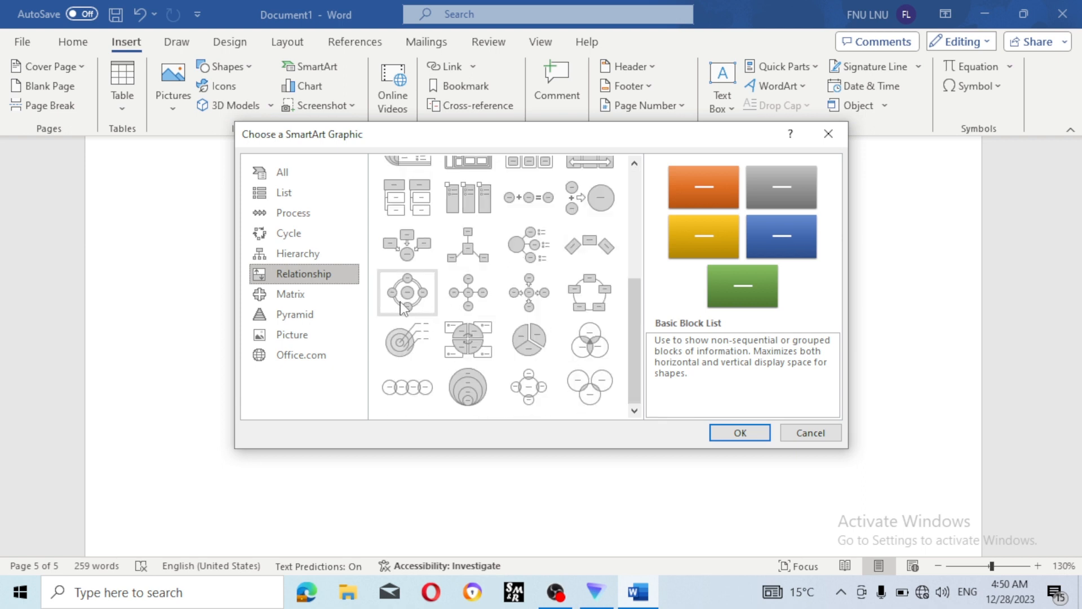
pyautogui.click(309, 296)
pyautogui.click(310, 314)
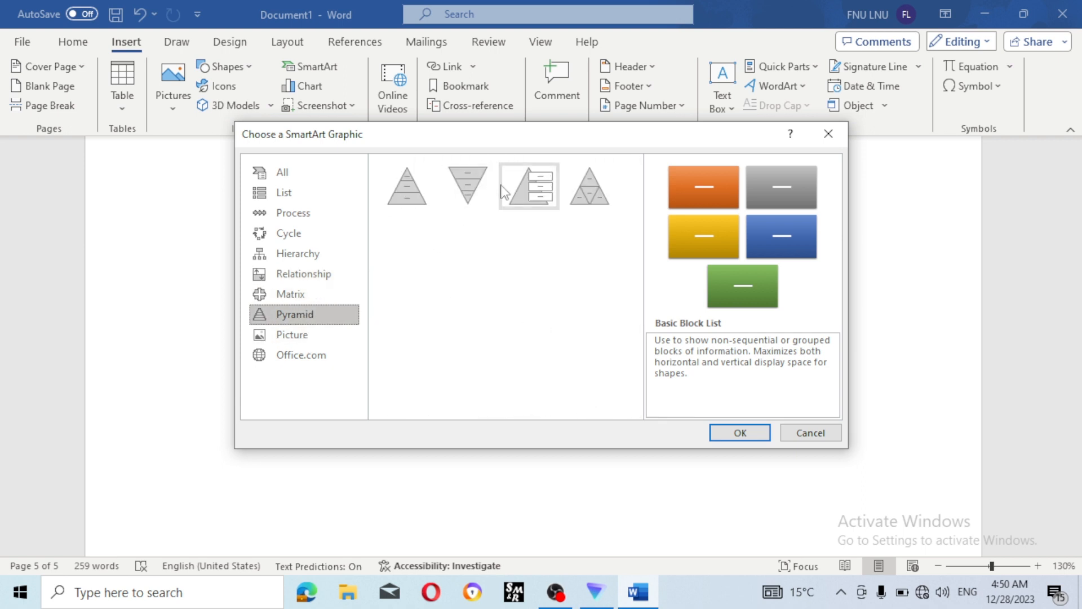
pyautogui.click(407, 186)
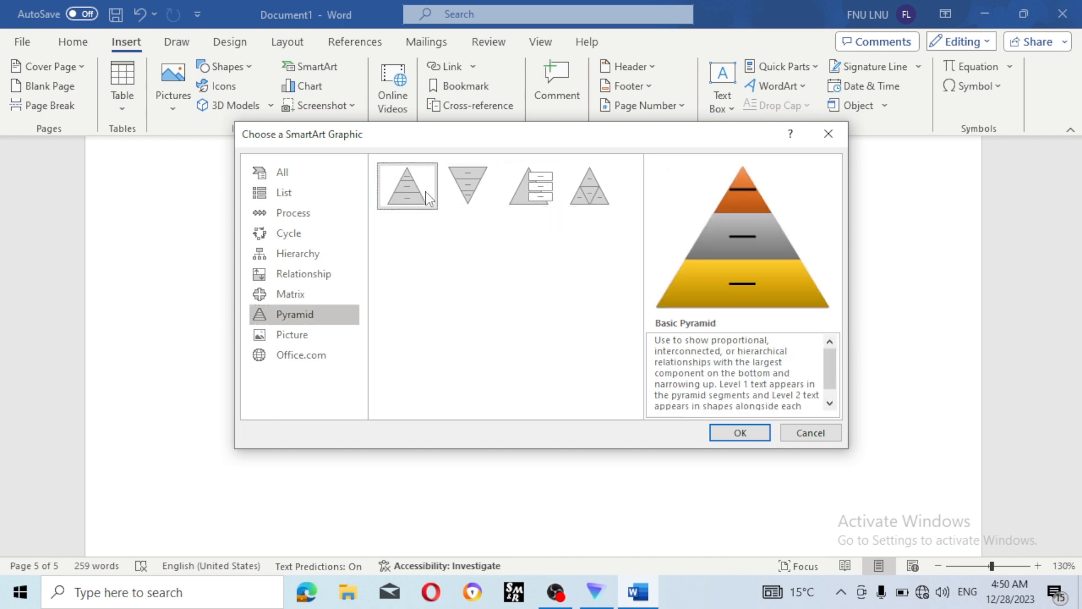
pyautogui.click(761, 441)
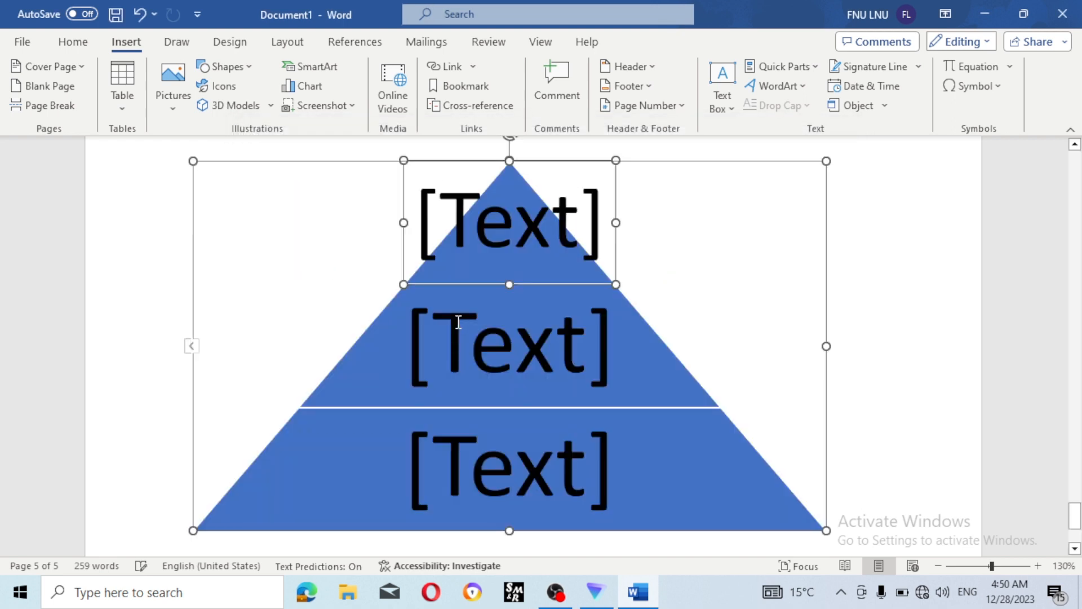
# - Label the bottom pyramid layer 'plant'
pyautogui.scroll(-1, 554, 416)
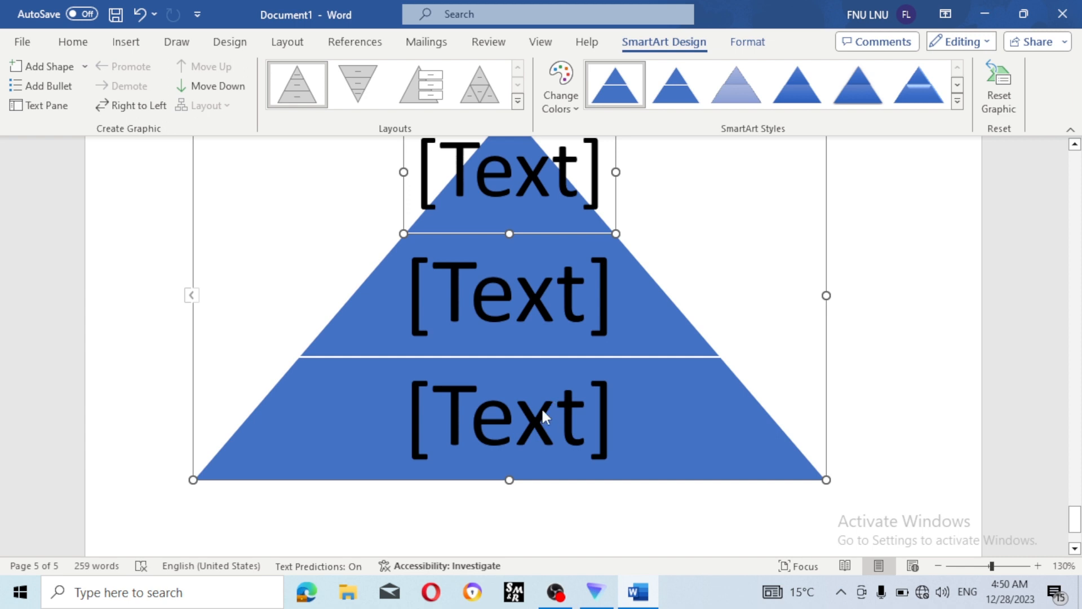
pyautogui.click(539, 411)
pyautogui.write('pal')
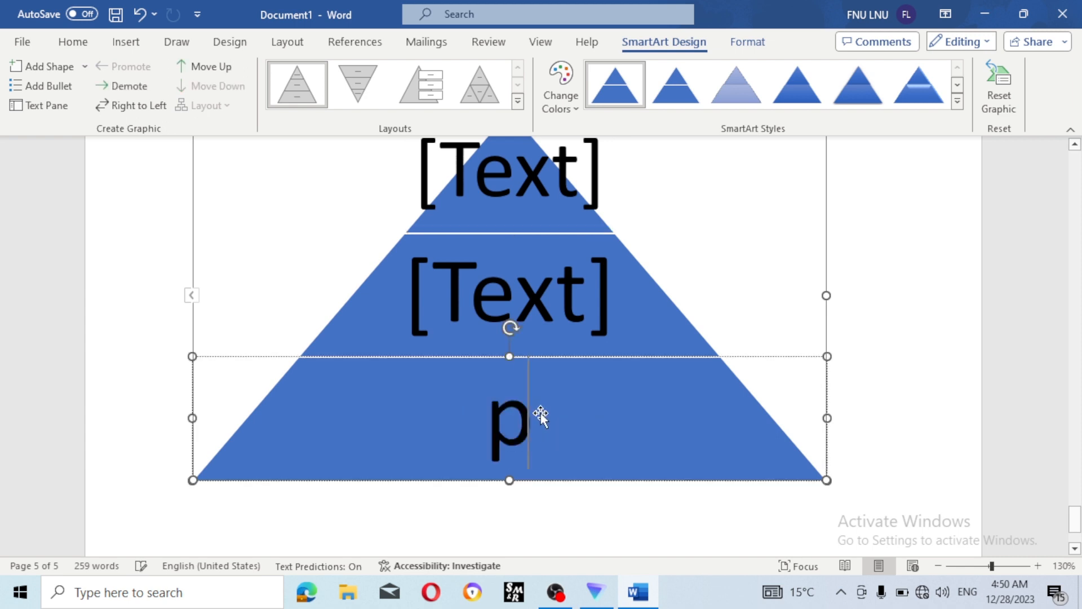
pyautogui.press('BackSpace')
pyautogui.press('BackSpace')
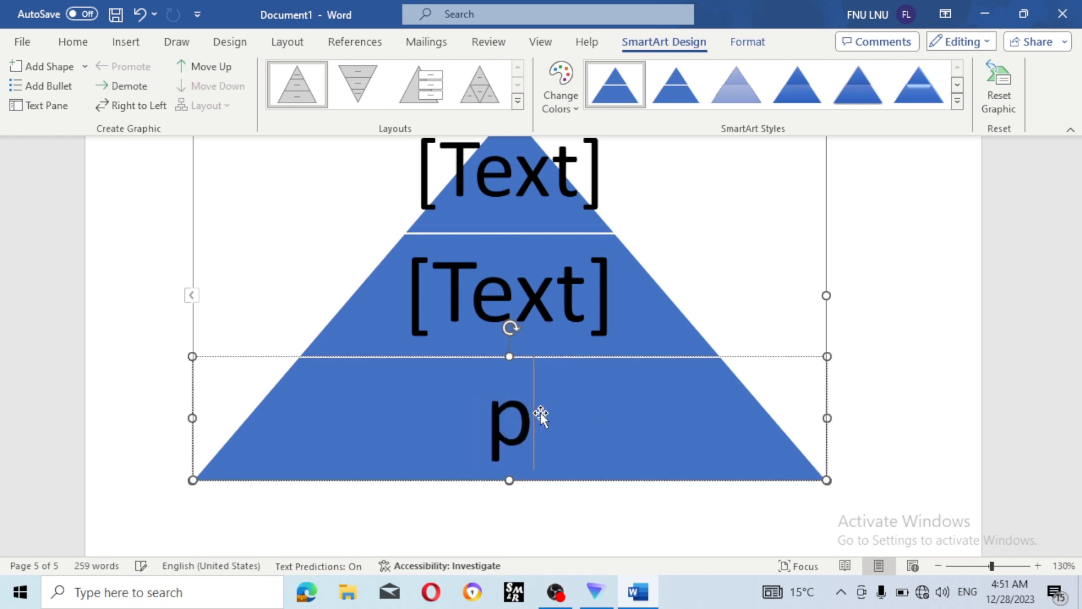
pyautogui.write('lant')
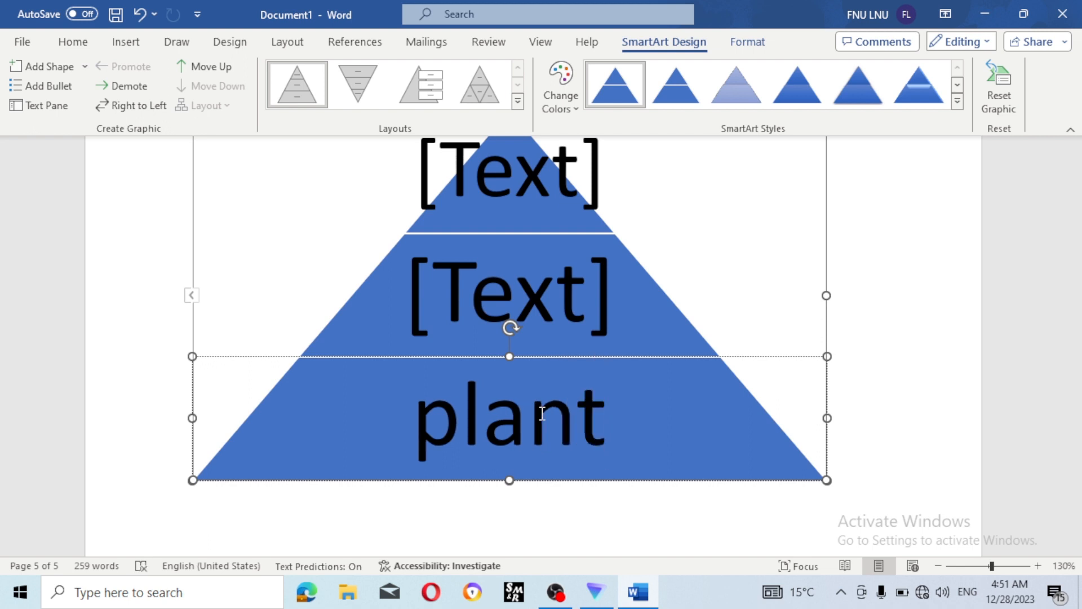
# - Label the middle layer 'rabbit', replacing an initial 'human'
pyautogui.click(552, 315)
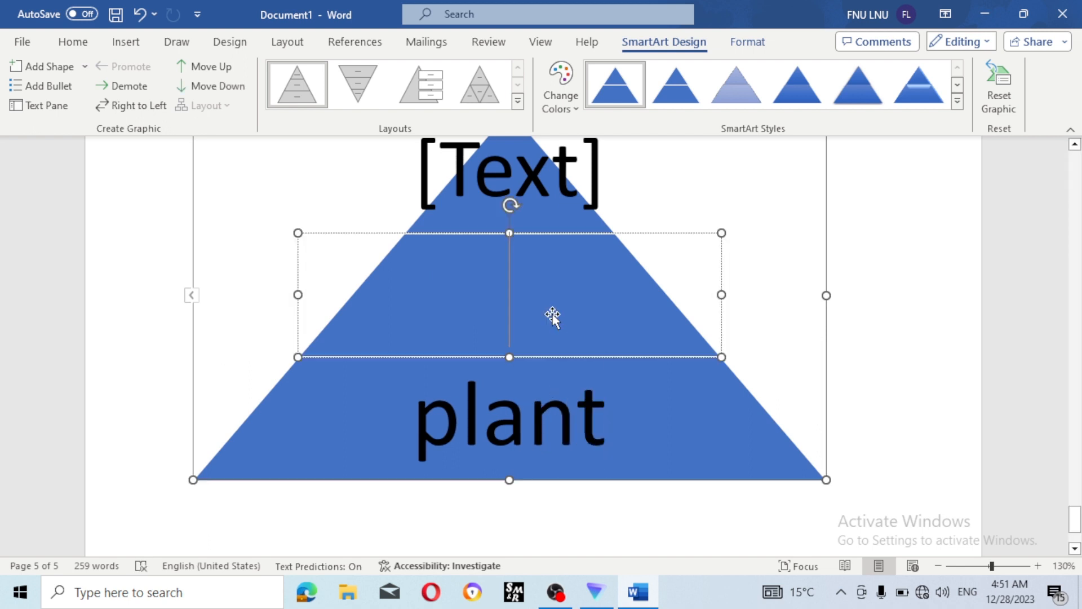
pyautogui.write('hu')
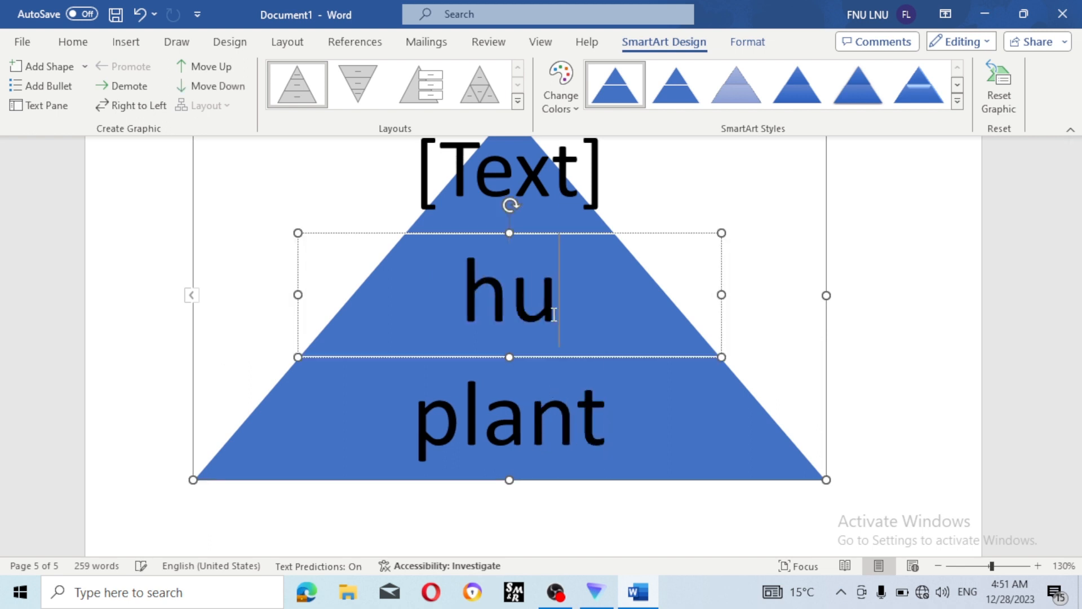
pyautogui.write('man')
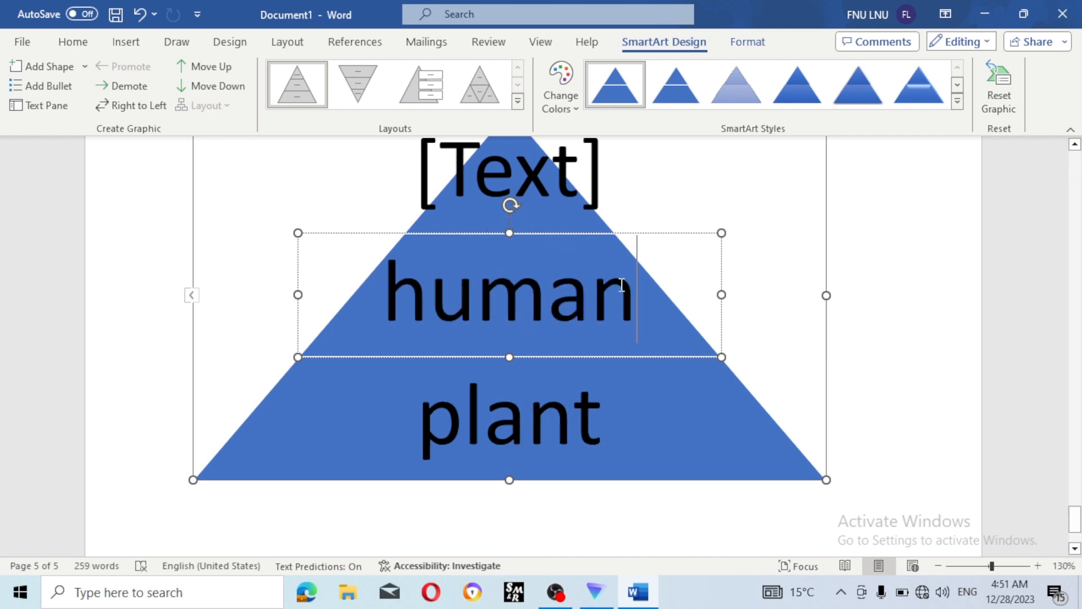
pyautogui.press('BackSpace')
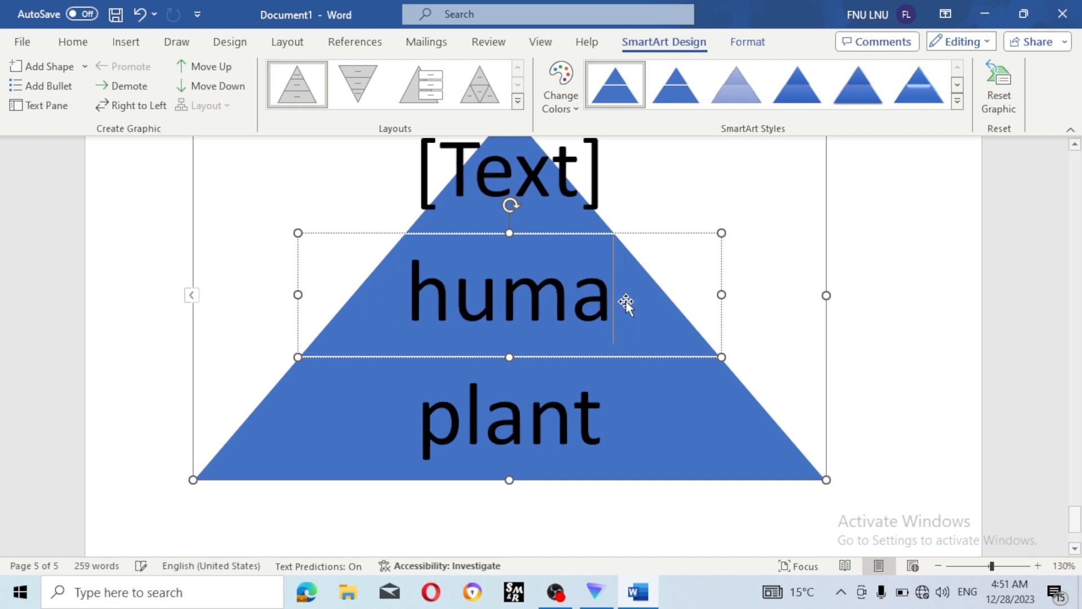
pyautogui.press('BackSpace')
pyautogui.press('BackSpace')
pyautogui.press('BackSpace')
pyautogui.press('BackSpace')
pyautogui.write('ra')
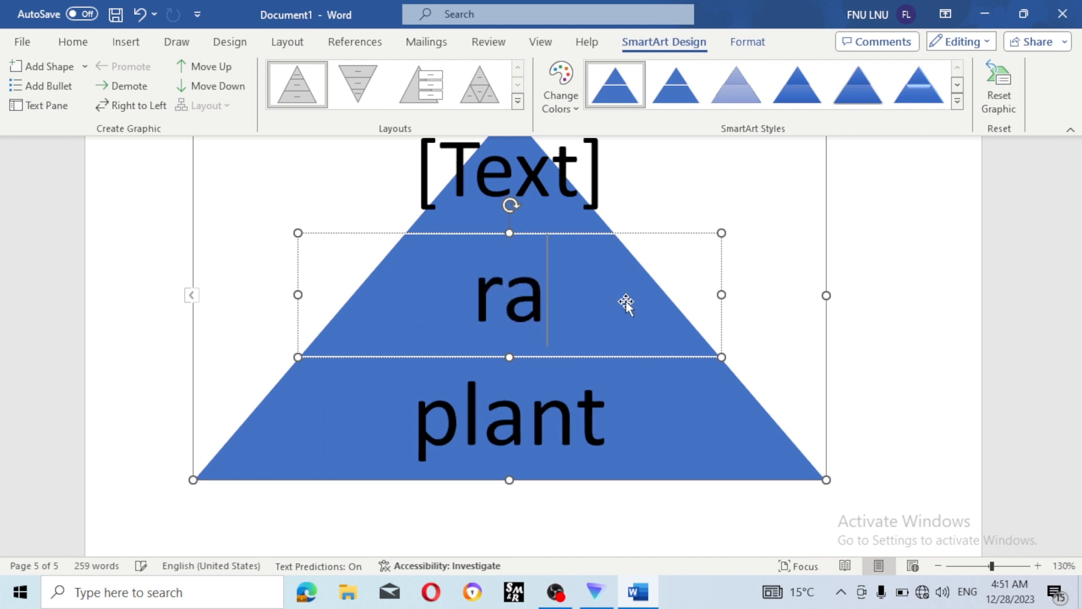
pyautogui.write('bi')
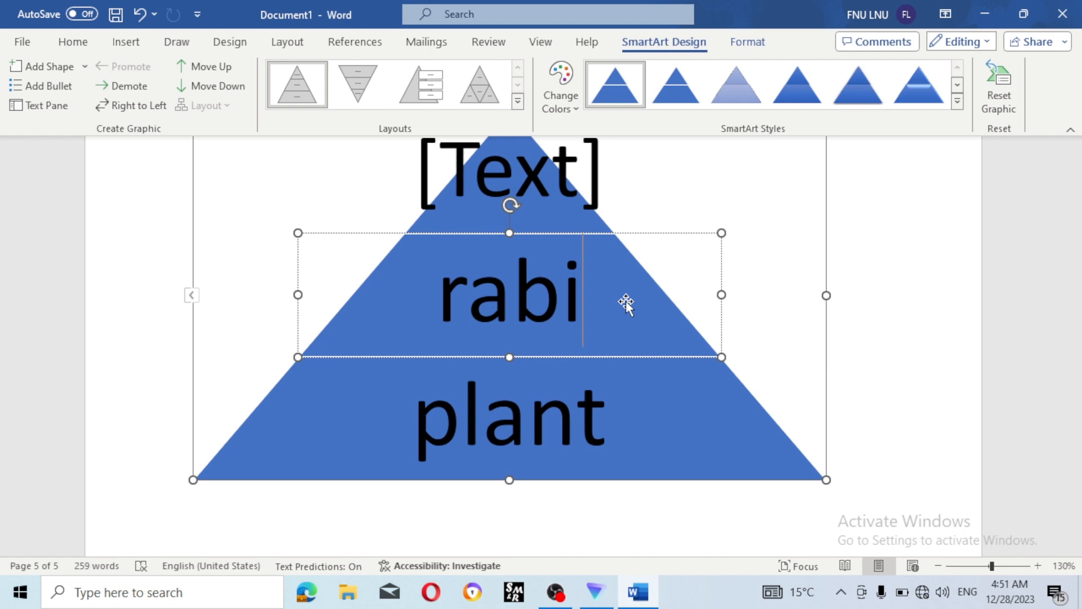
pyautogui.press('BackSpace')
pyautogui.write('bit')
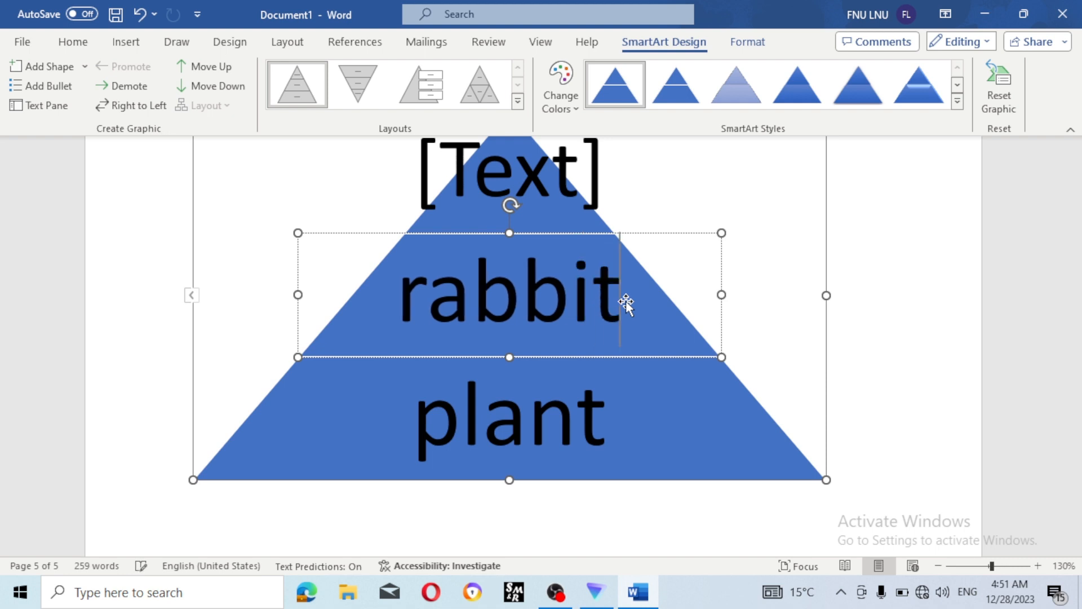
# - Label the top layer 'dog'
pyautogui.click(574, 195)
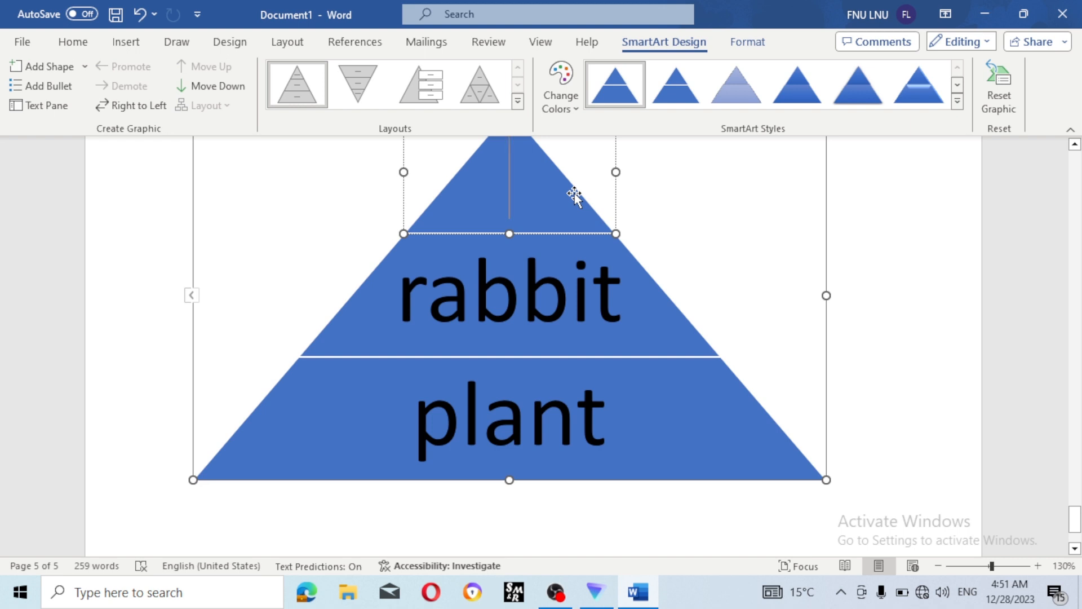
pyautogui.write('g')
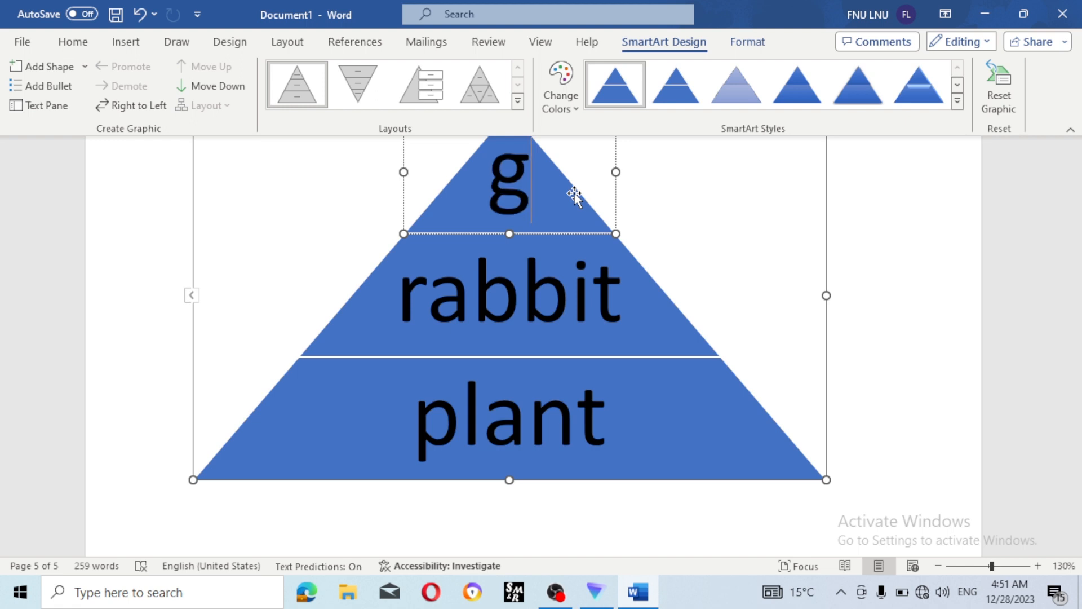
pyautogui.press('BackSpace')
pyautogui.write('dog')
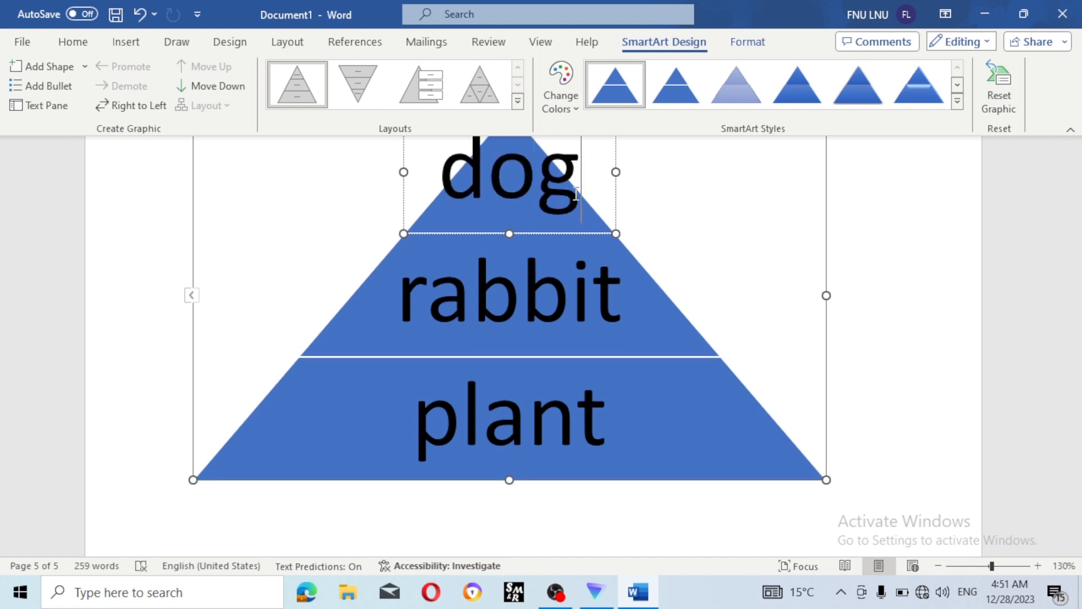
# - In the Text Pane, add a fourth layer, moving 'dog' down and putting 'lion' on top
pyautogui.click(42, 109)
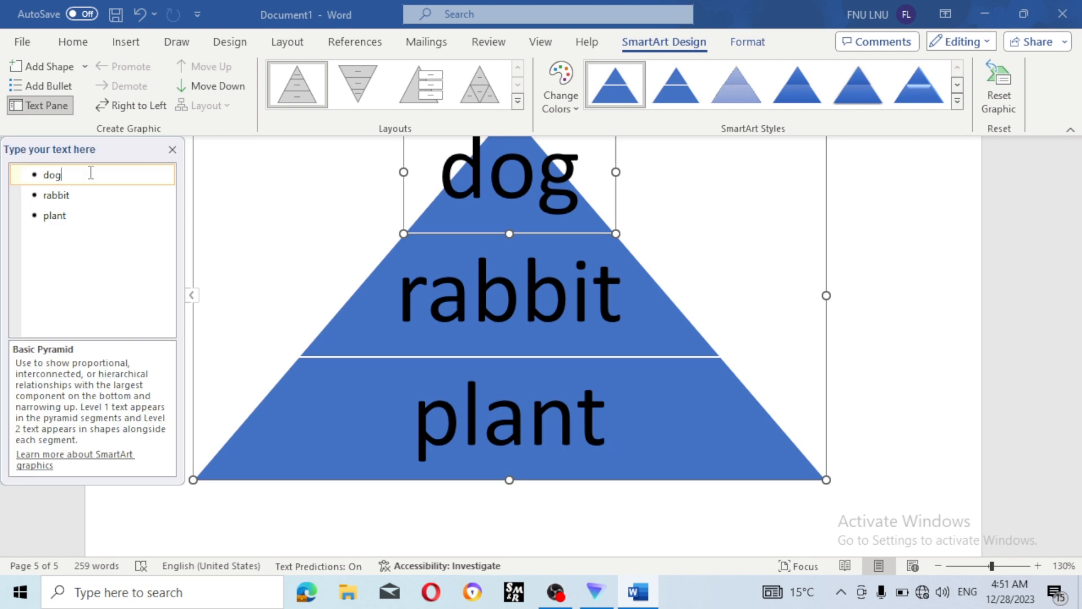
pyautogui.press('Return')
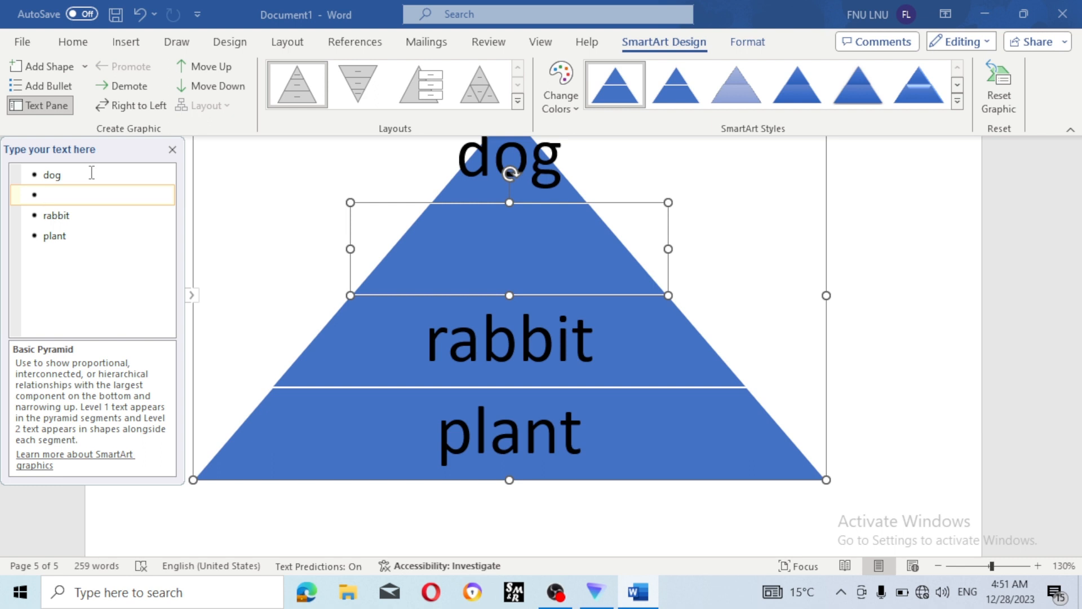
pyautogui.press('Up')
pyautogui.press('Down')
pyautogui.write('dog')
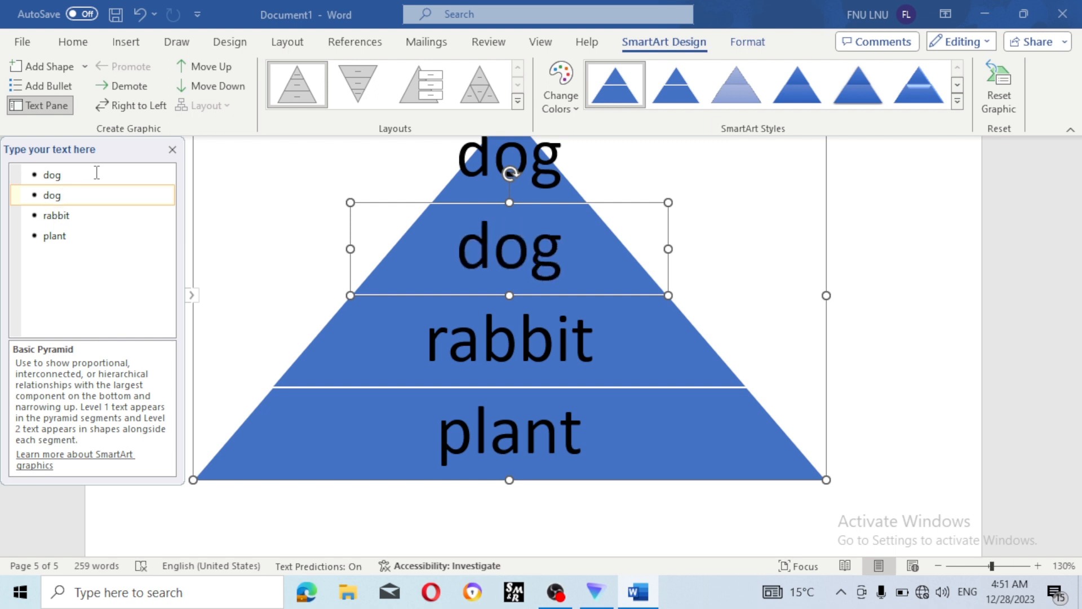
pyautogui.click(97, 173)
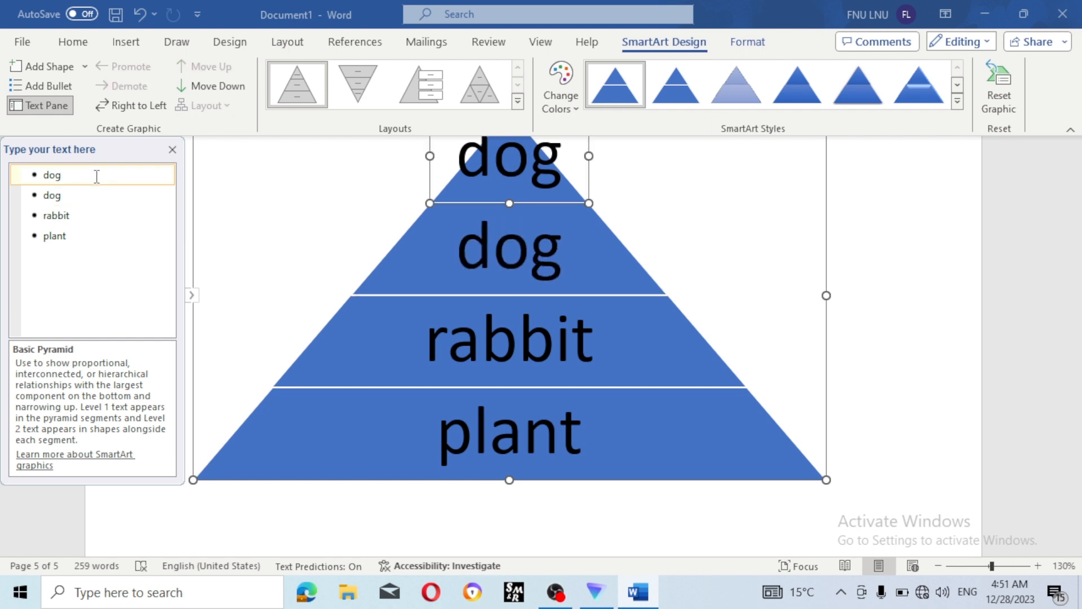
pyautogui.press('BackSpace')
pyautogui.press('BackSpace')
pyautogui.press('BackSpace')
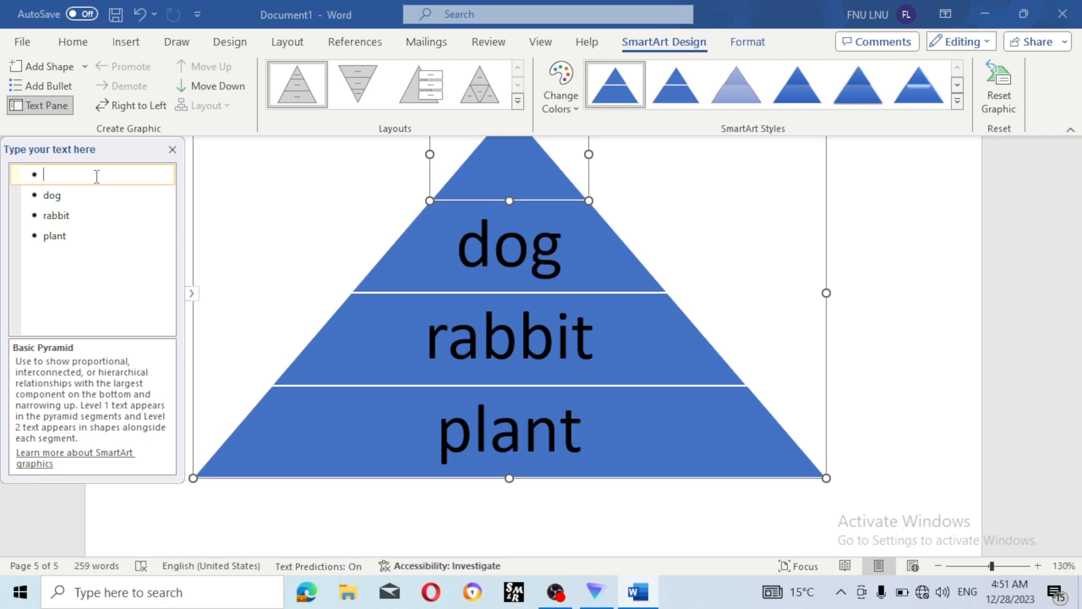
pyautogui.write('lion')
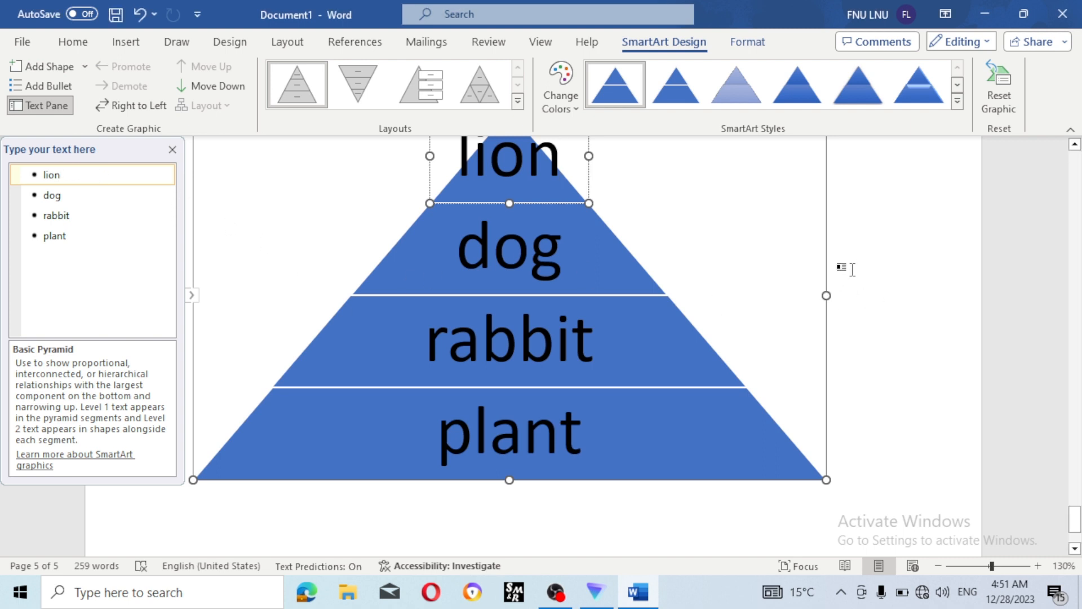
pyautogui.keyDown('ctrl'); pyautogui.scroll(-3, 853, 268); pyautogui.keyUp('ctrl')
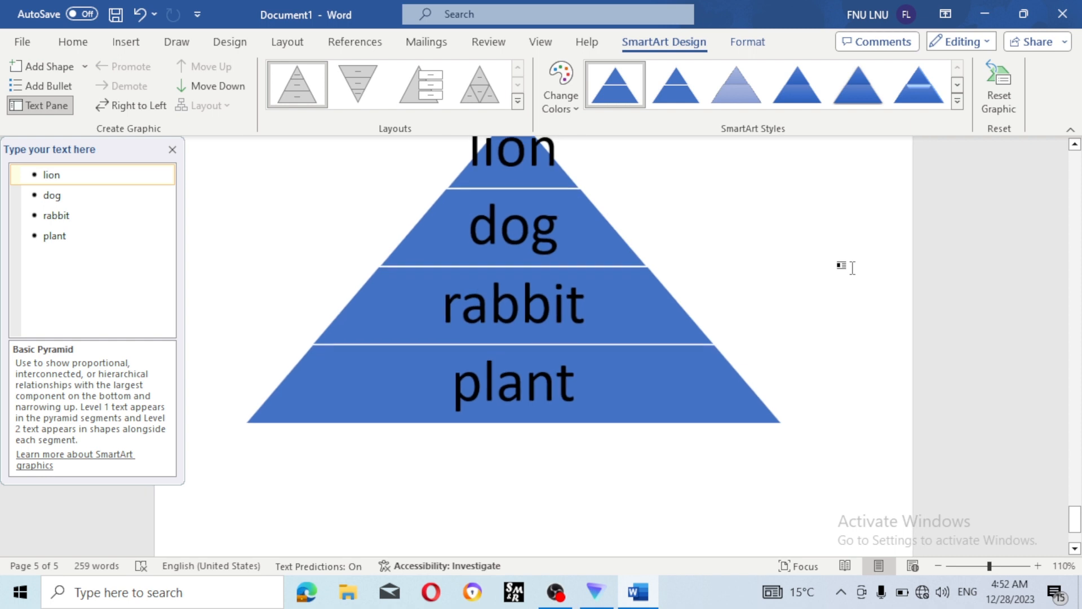
pyautogui.click(1075, 145)
pyautogui.click(1076, 147)
pyautogui.click(1076, 147)
pyautogui.click(1076, 147)
pyautogui.click(1076, 146)
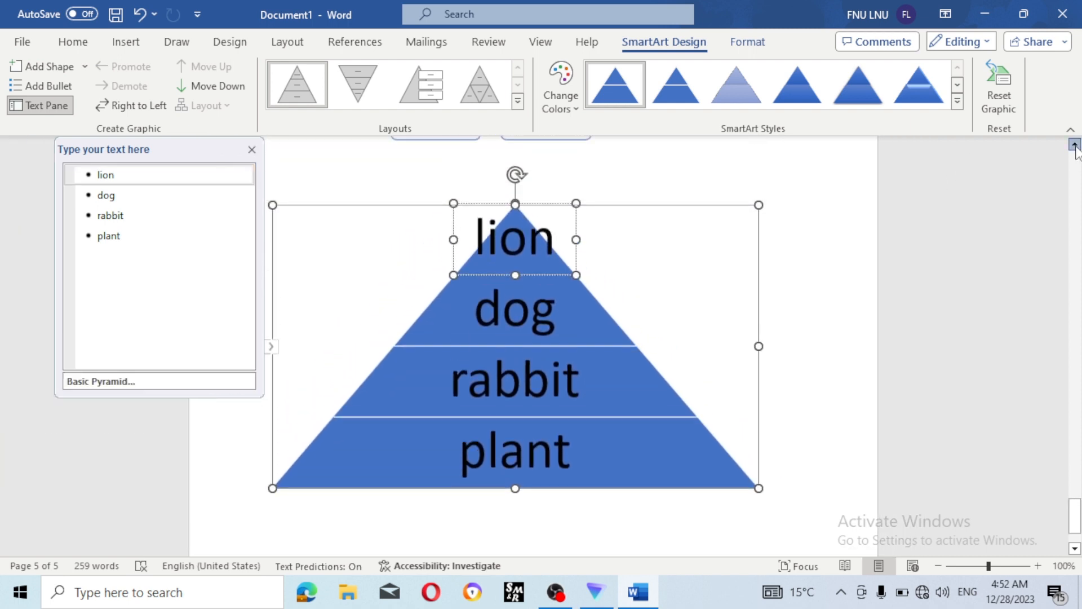
# - Apply the Colorful yellow-green-teal-blue colour scheme to the pyramid
pyautogui.click(561, 104)
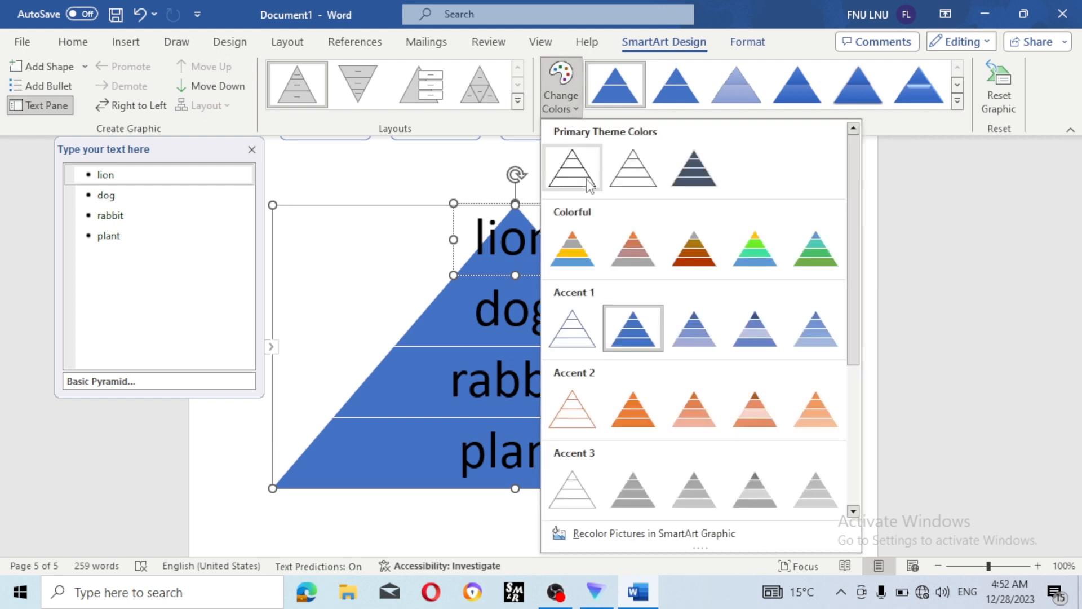
pyautogui.click(766, 269)
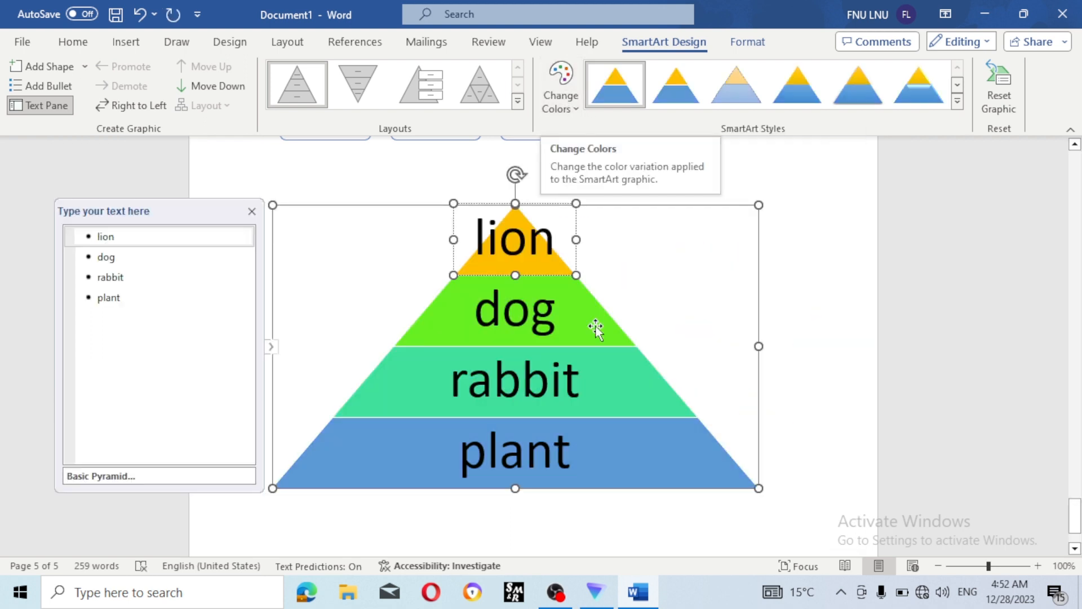
pyautogui.click(788, 313)
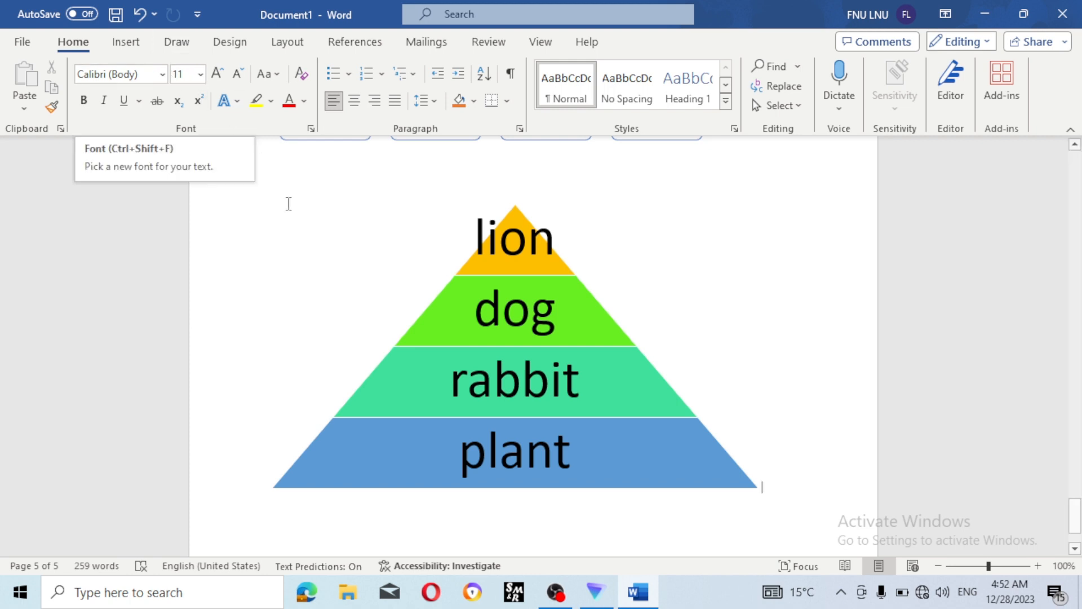
# - Select the whole pyramid graphic and delete it from page 5
pyautogui.click(127, 42)
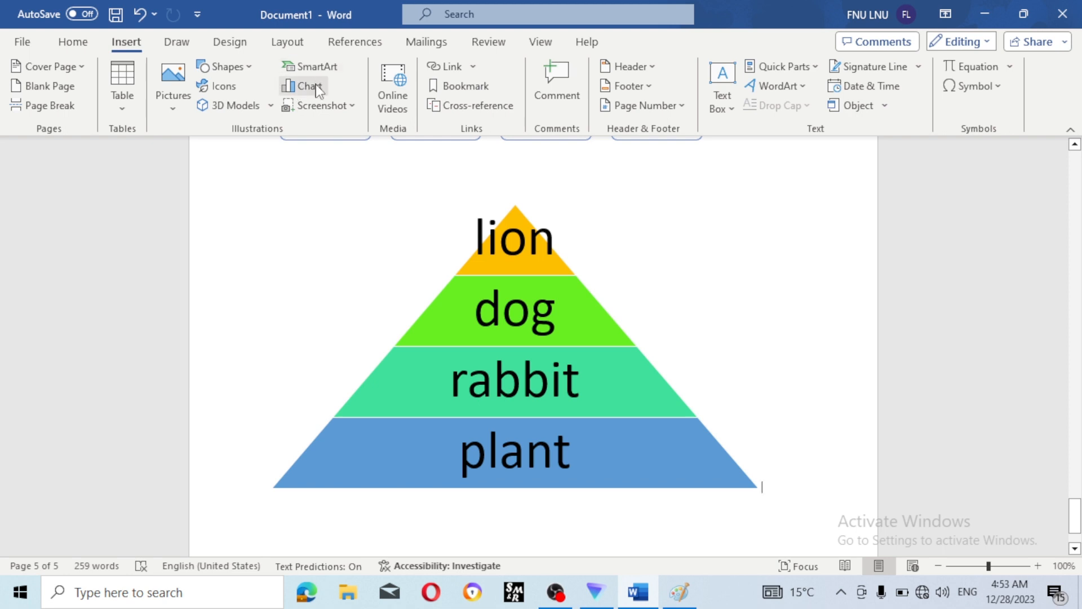
pyautogui.scroll(-3, 617, 226)
pyautogui.click(619, 271)
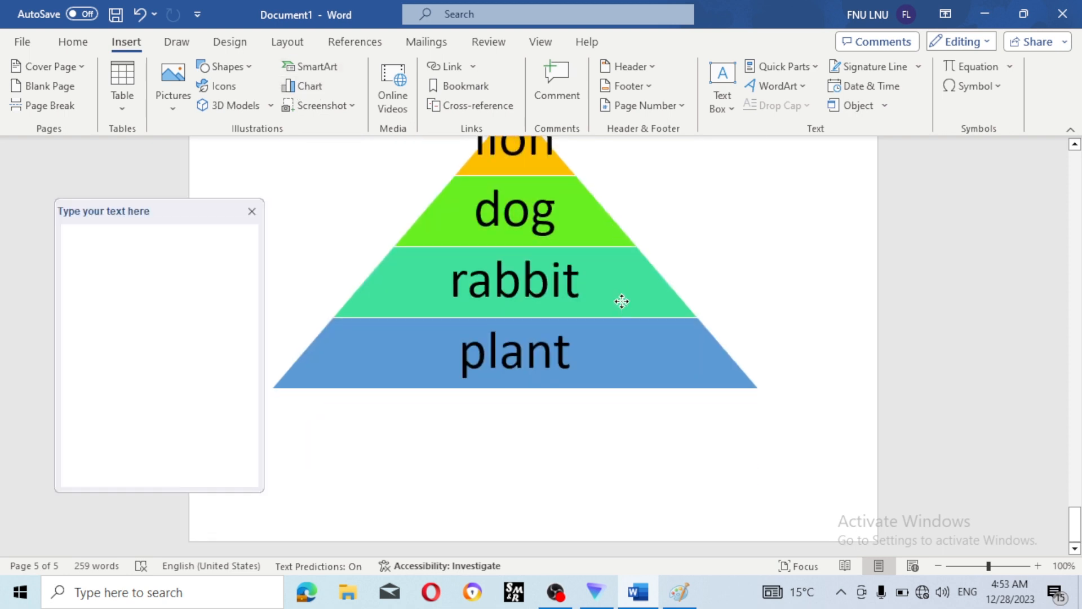
pyautogui.press('Delete')
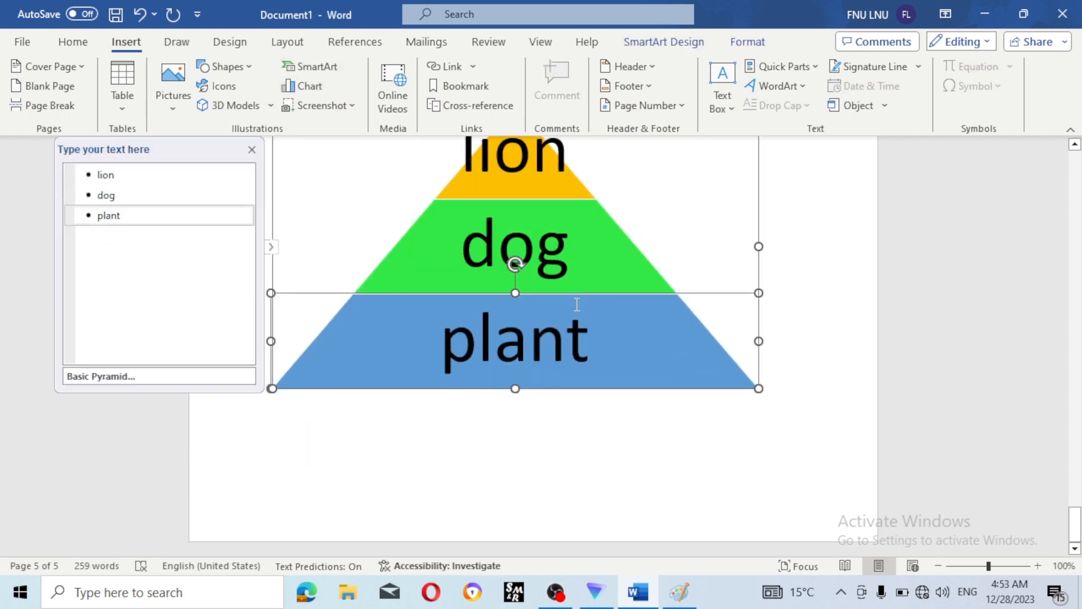
pyautogui.click(595, 287)
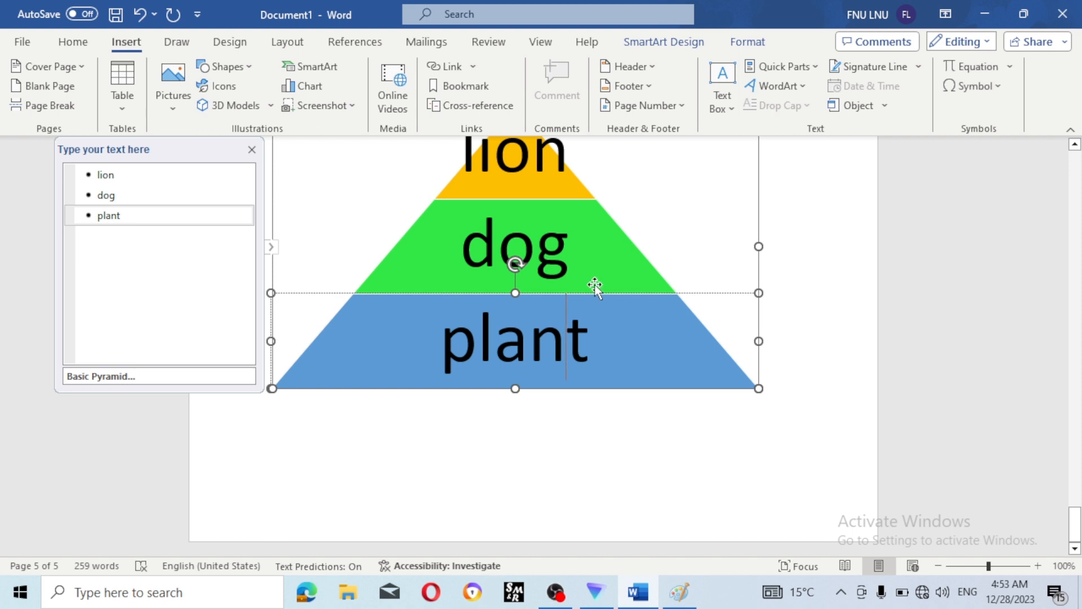
pyautogui.click(762, 203)
pyautogui.press('Delete')
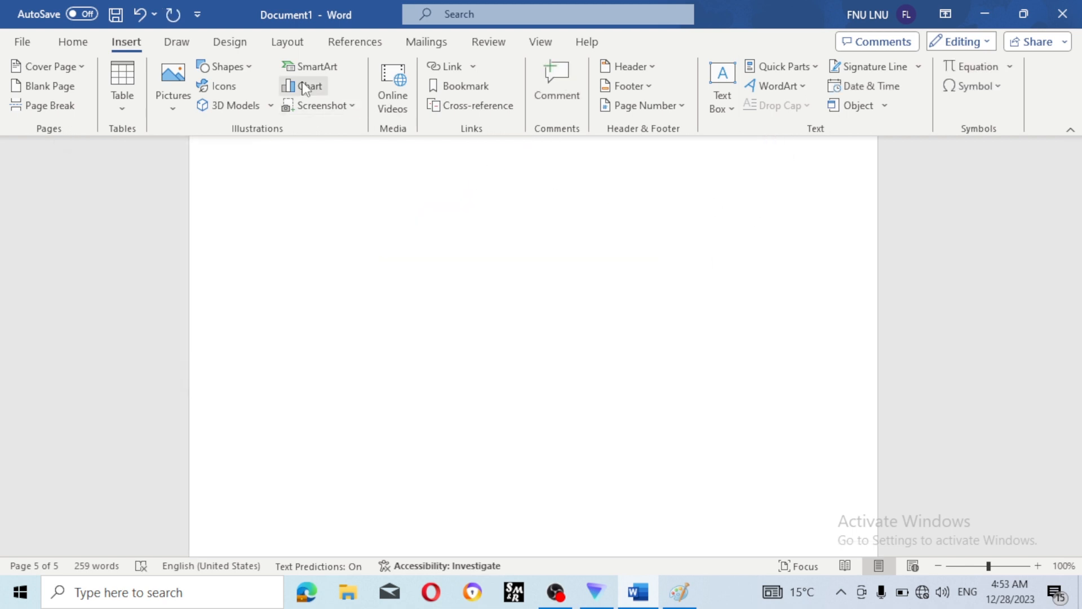
# - Insert a default Pie chart from the Insert Chart dialog
pyautogui.click(307, 90)
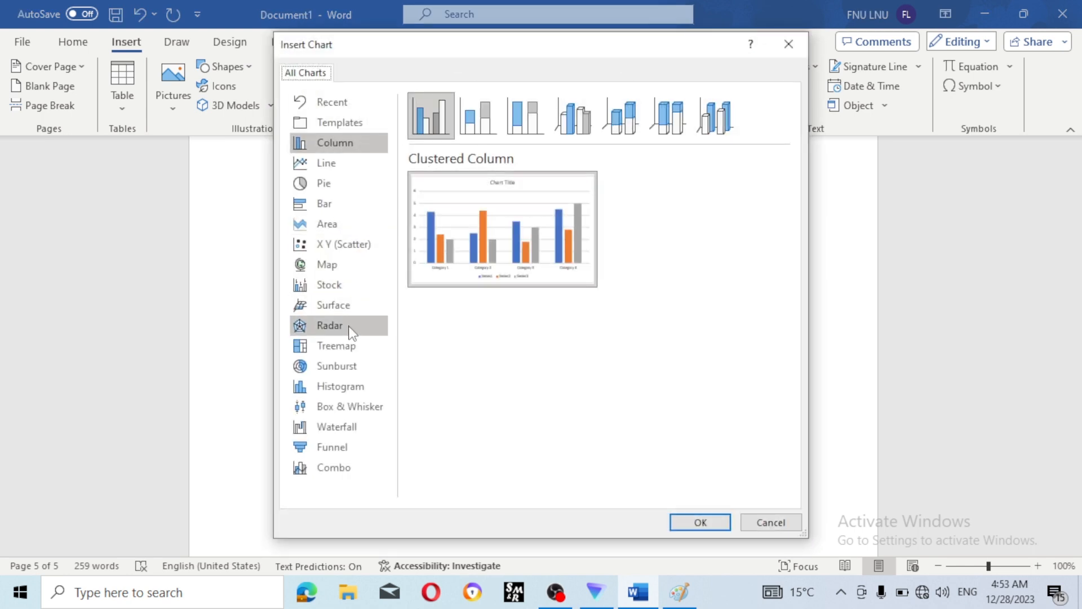
pyautogui.click(350, 326)
pyautogui.click(350, 224)
pyautogui.click(345, 178)
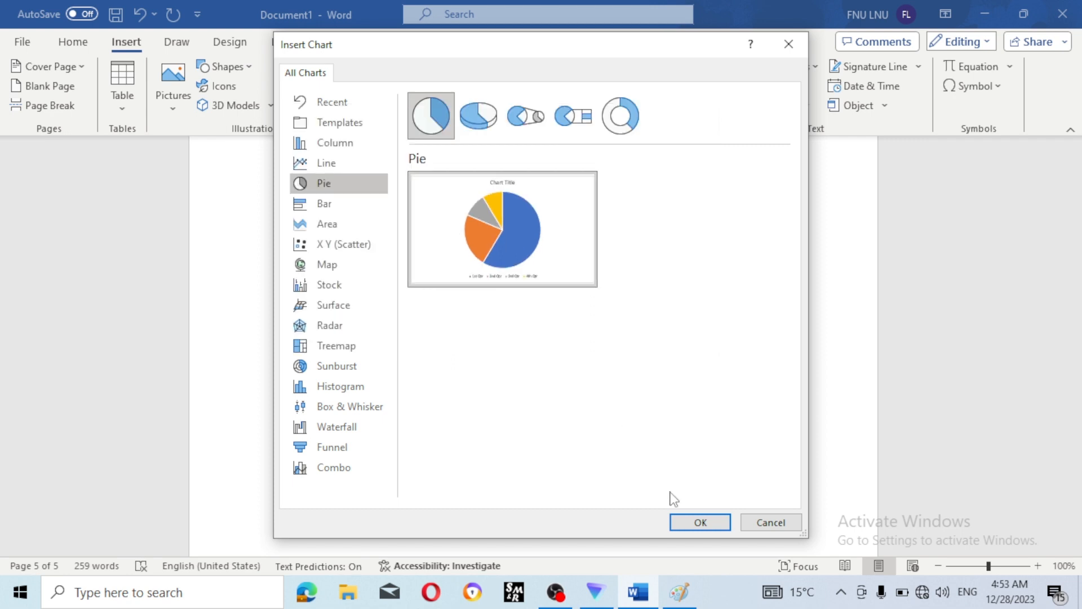
pyautogui.click(699, 522)
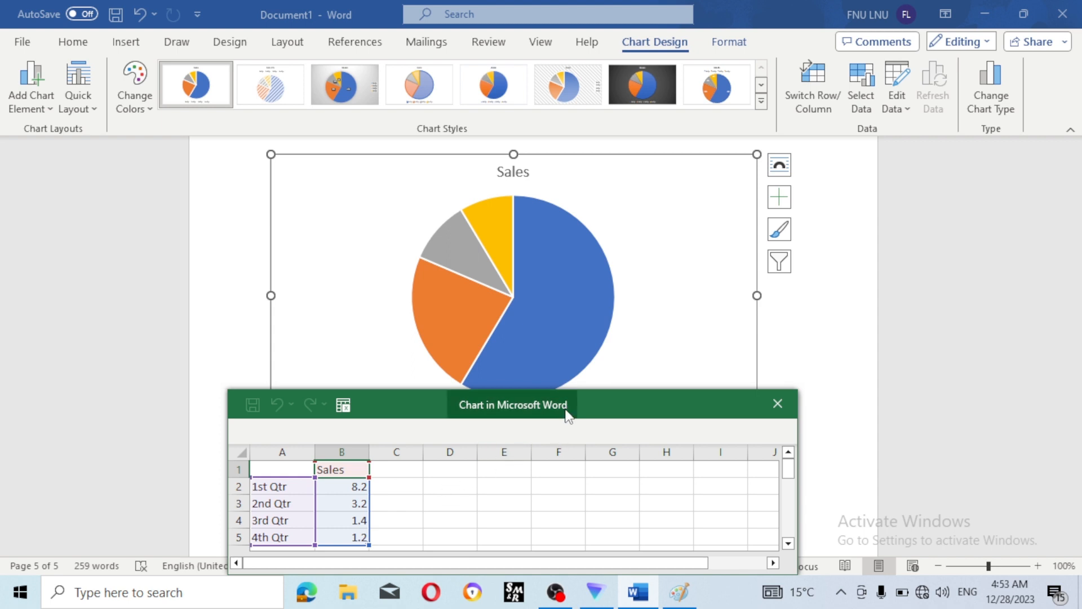
# - Enter the heading 'goods name' and the items rice, chips, bikies and milk in column A
pyautogui.moveTo(567, 416); pyautogui.dragTo(594, 248)
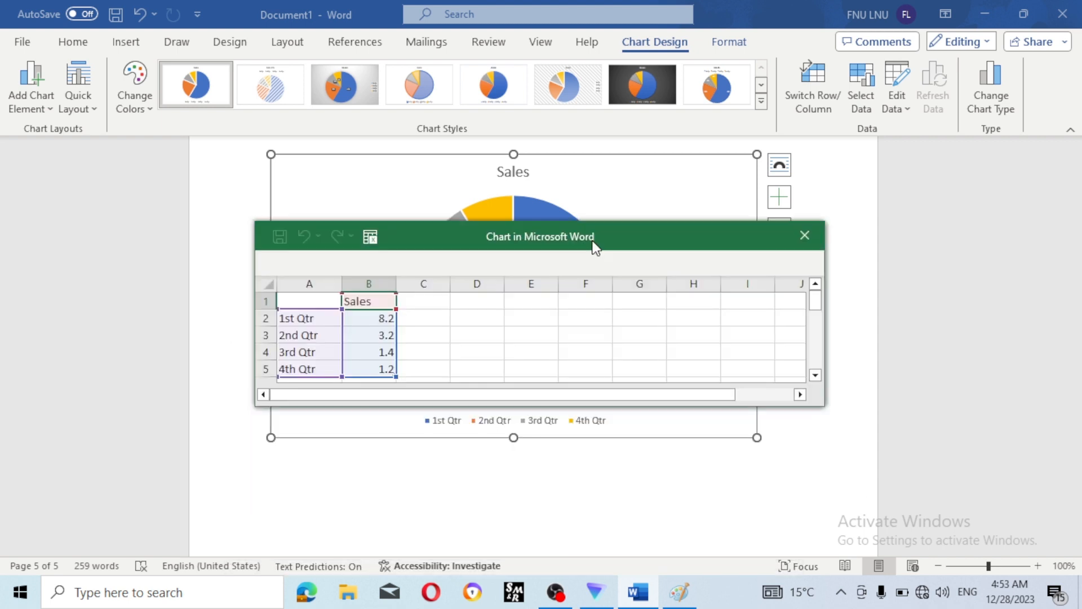
pyautogui.click(322, 318)
pyautogui.click(324, 306)
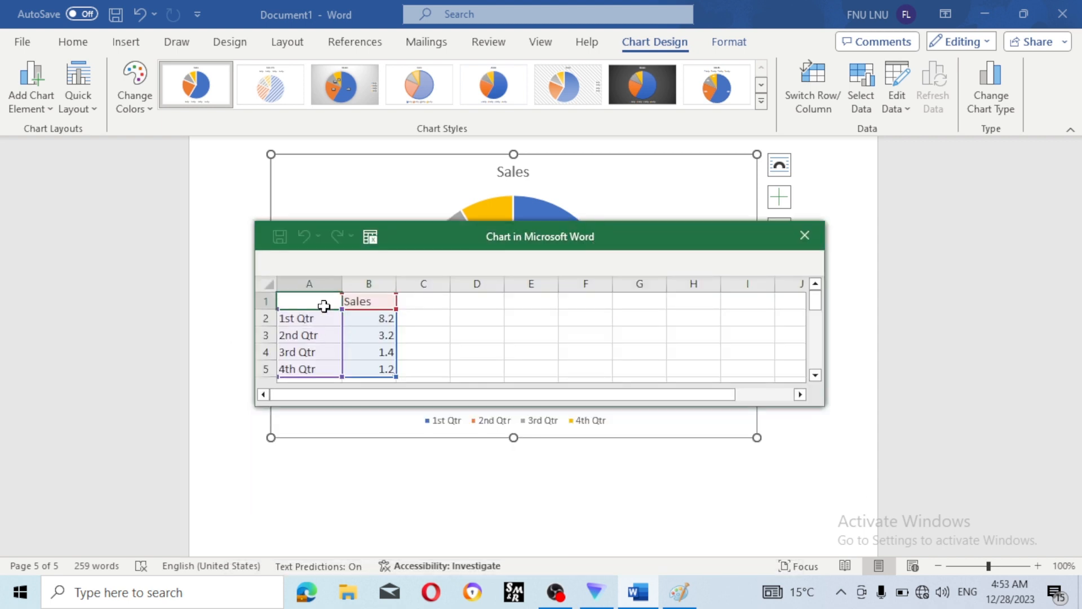
pyautogui.write('goods')
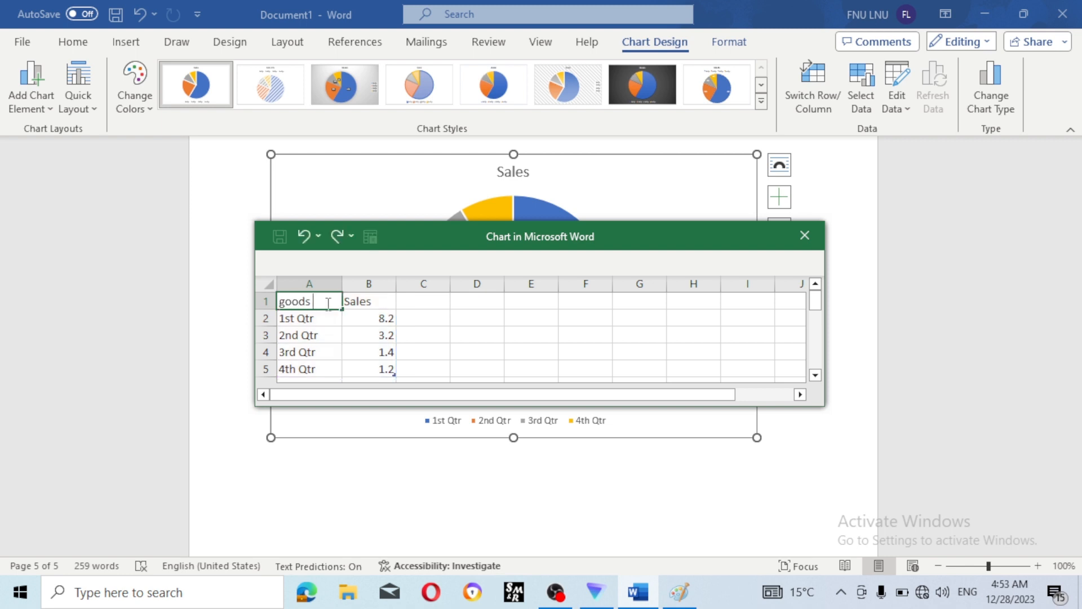
pyautogui.write(' name')
pyautogui.click(325, 321)
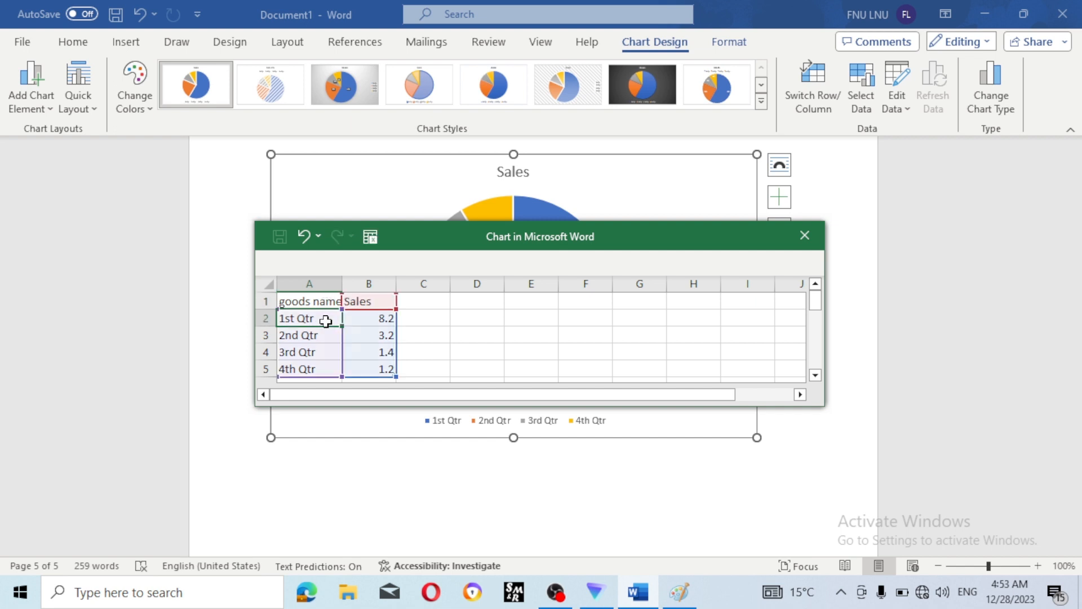
pyautogui.write('rice')
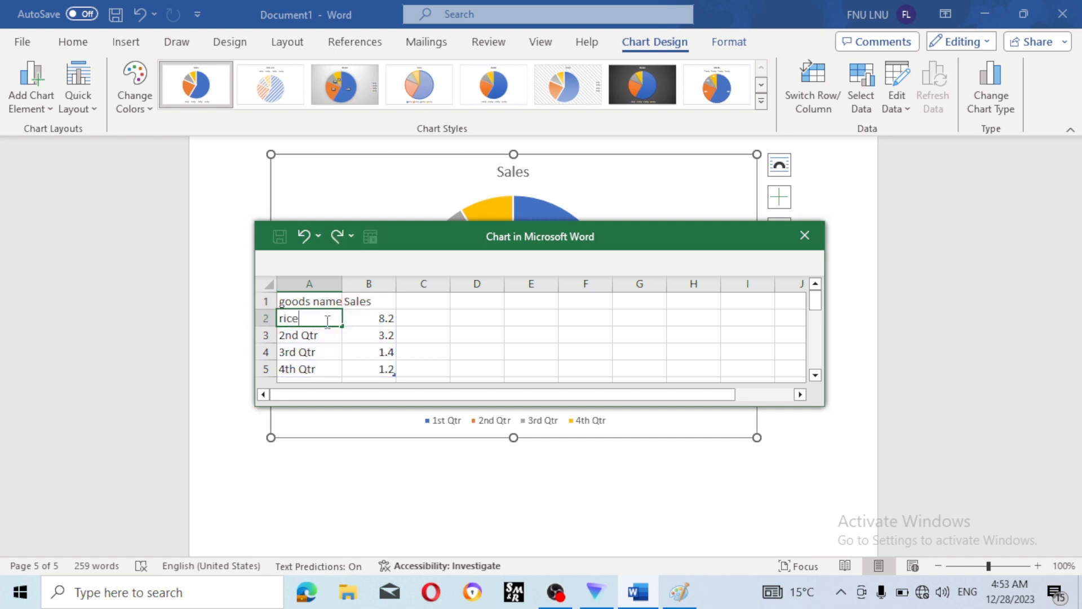
pyautogui.write('rice')
pyautogui.press('Return')
pyautogui.write('chi')
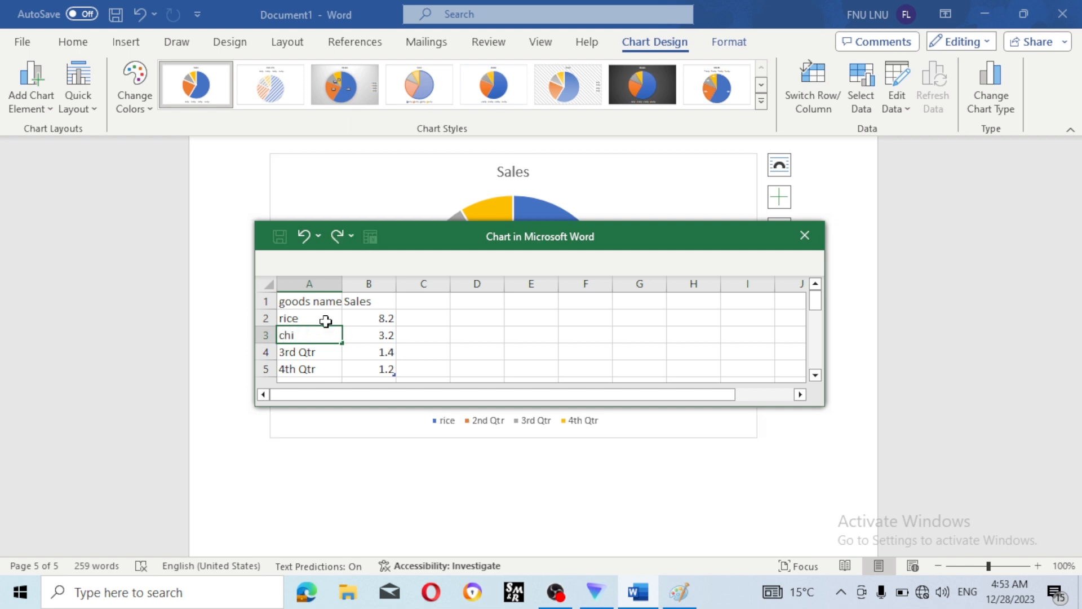
pyautogui.write('ps')
pyautogui.press('Return')
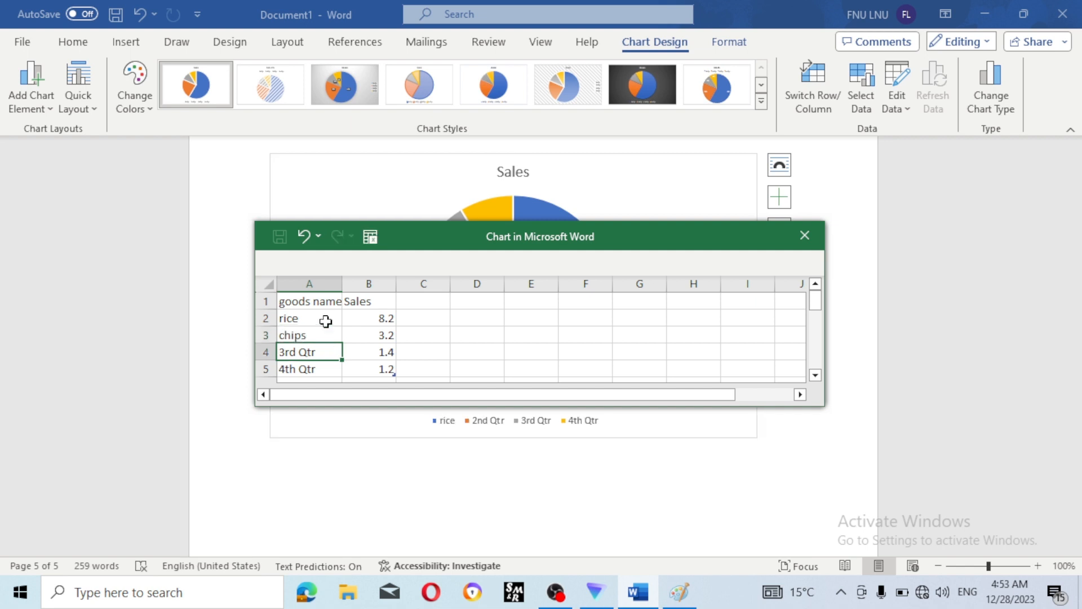
pyautogui.write('bikies')
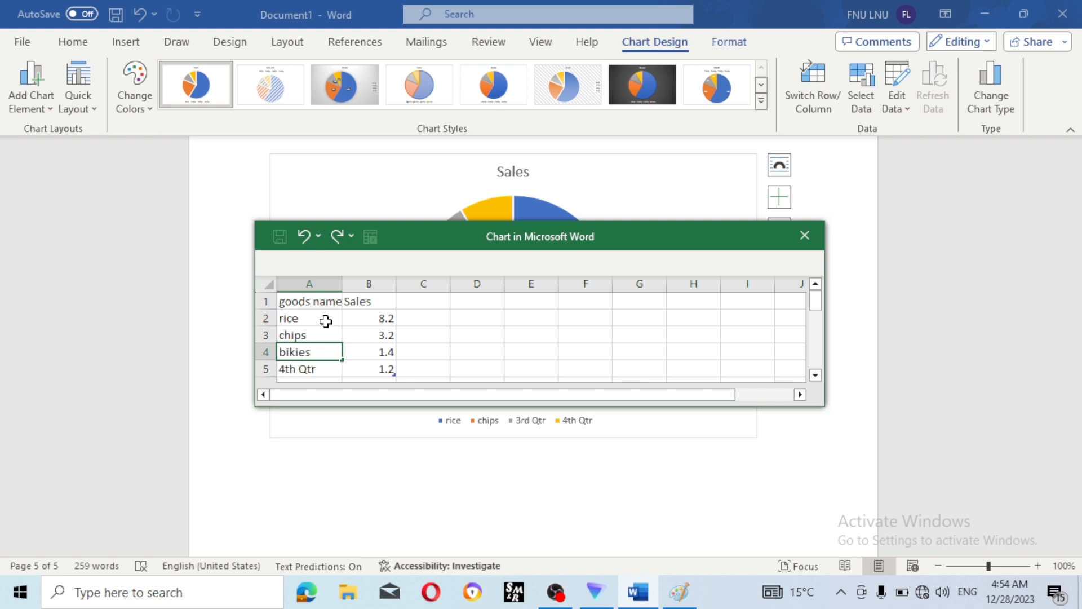
pyautogui.press('Return')
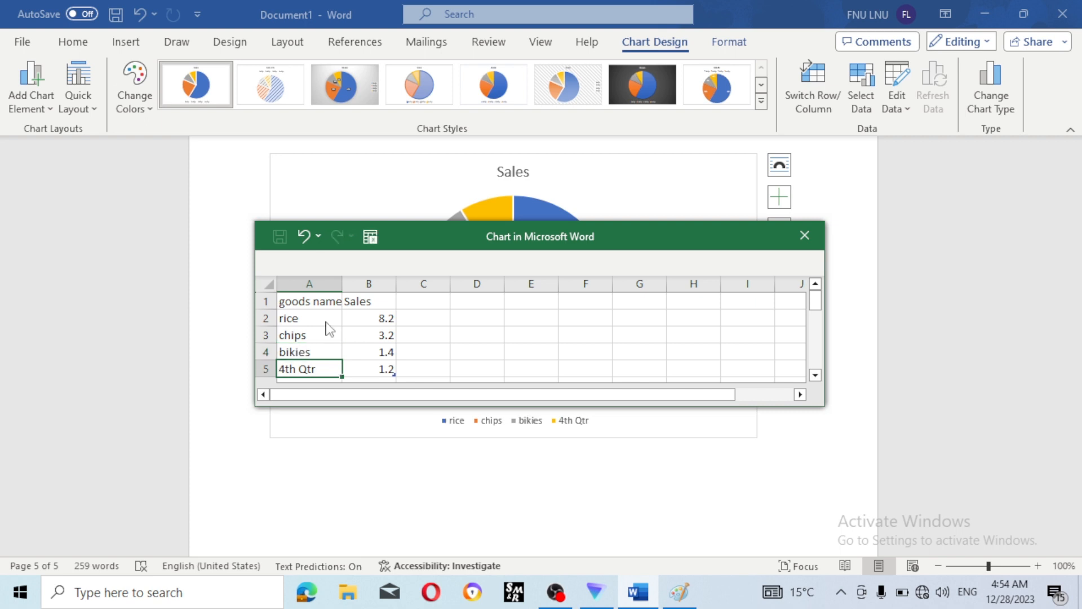
pyautogui.write('m')
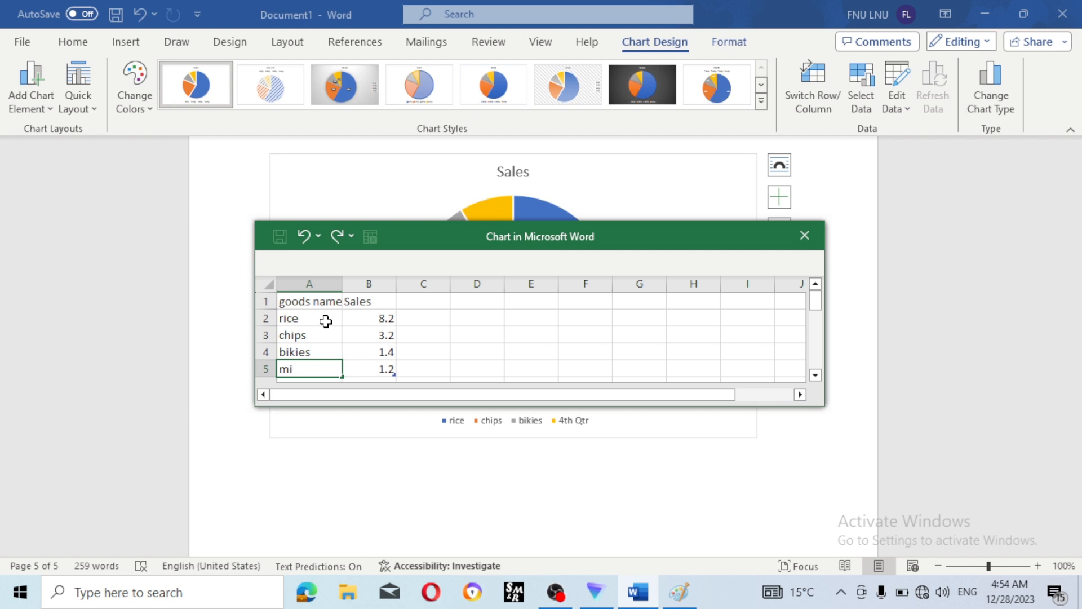
pyautogui.write('ilk')
# - Enter the sales values 10, 12, 15 and 16 in B2:B5
pyautogui.click(389, 322)
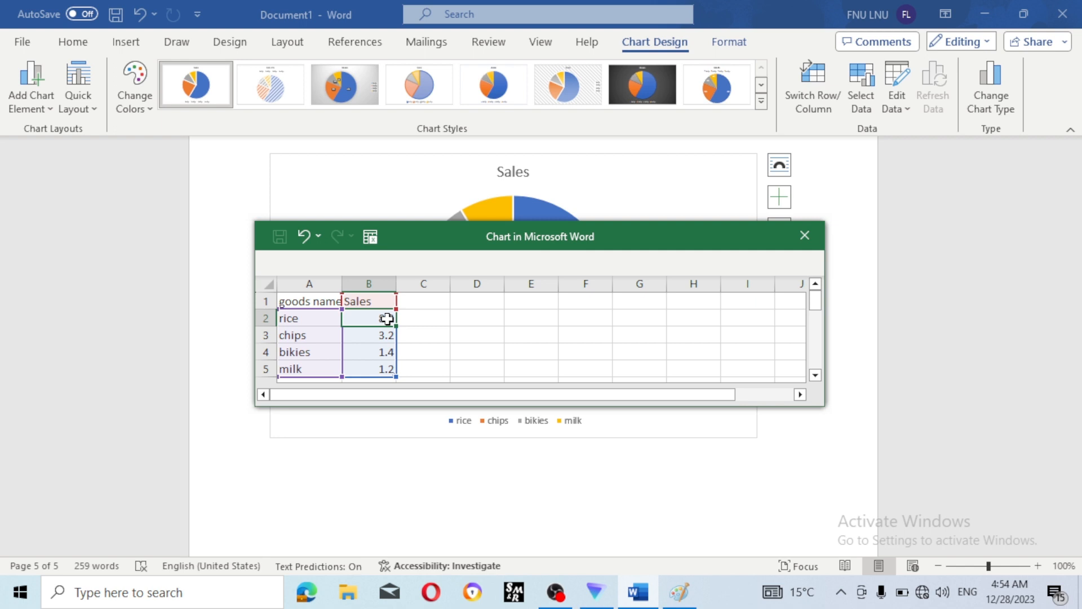
pyautogui.write('5')
pyautogui.press('Return')
pyautogui.write('12')
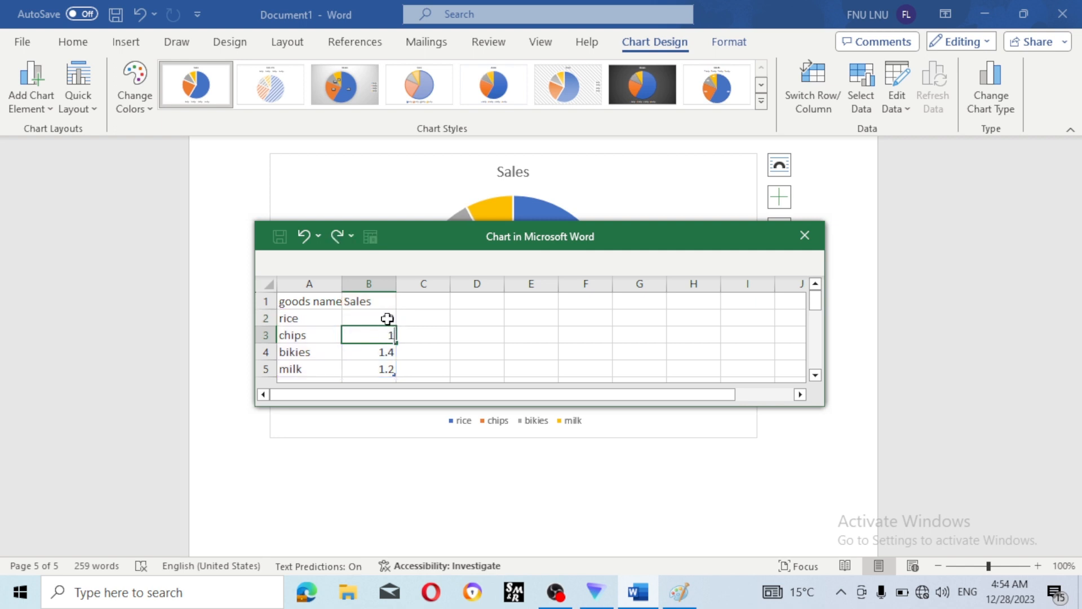
pyautogui.press('Return')
pyautogui.write('15')
pyautogui.press('Return')
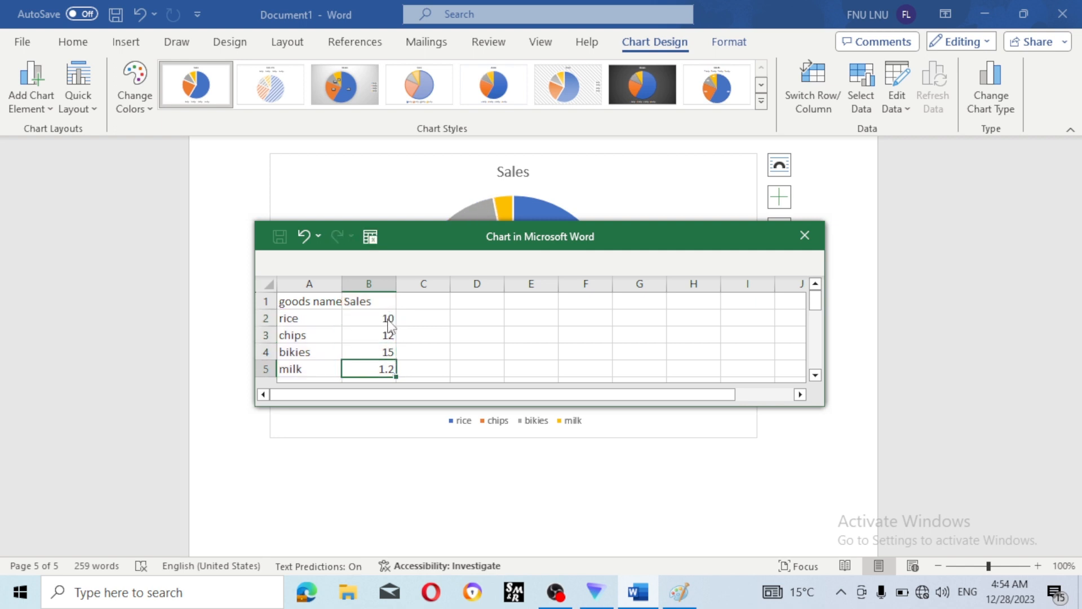
pyautogui.write('16')
pyautogui.press('Return')
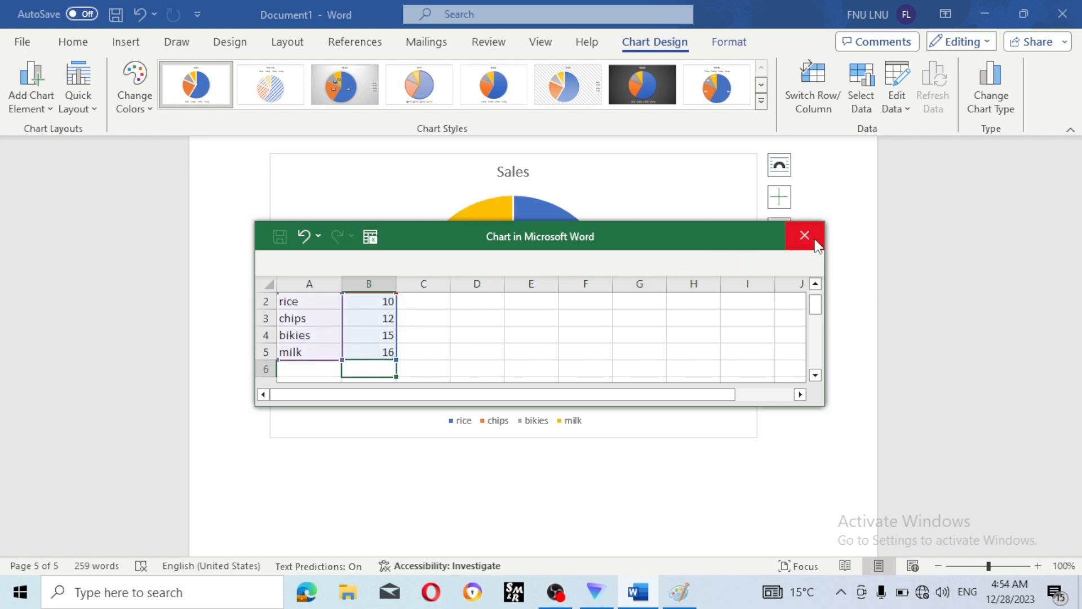
pyautogui.moveTo(691, 241); pyautogui.dragTo(767, 522)
# - Move the Chart in Microsoft Word data window aside, close it, and expand the Chart Styles gallery
pyautogui.scroll(1, 575, 447)
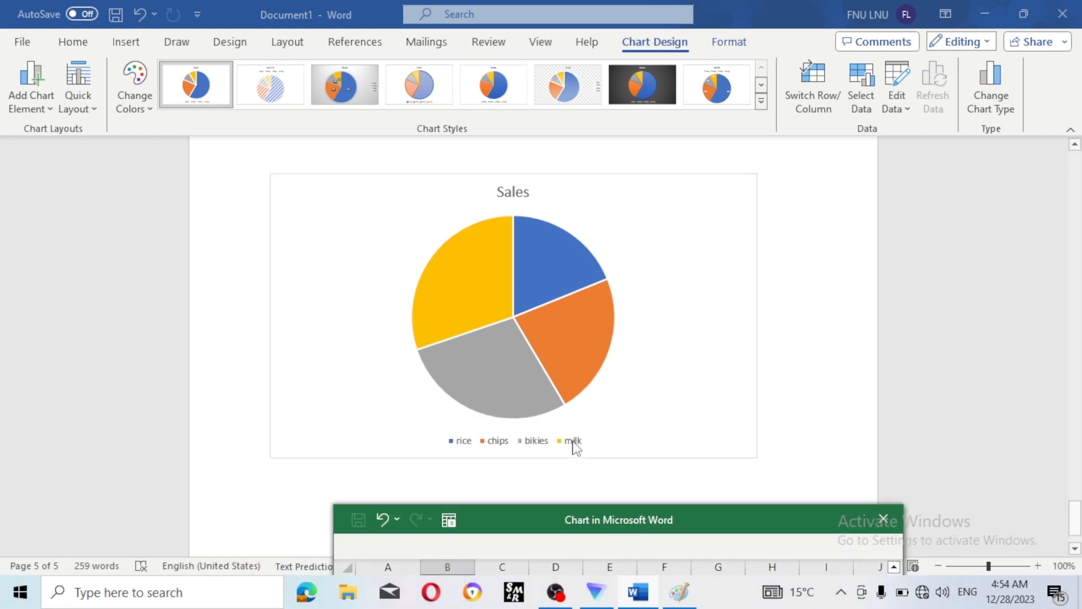
pyautogui.scroll(3, 573, 447)
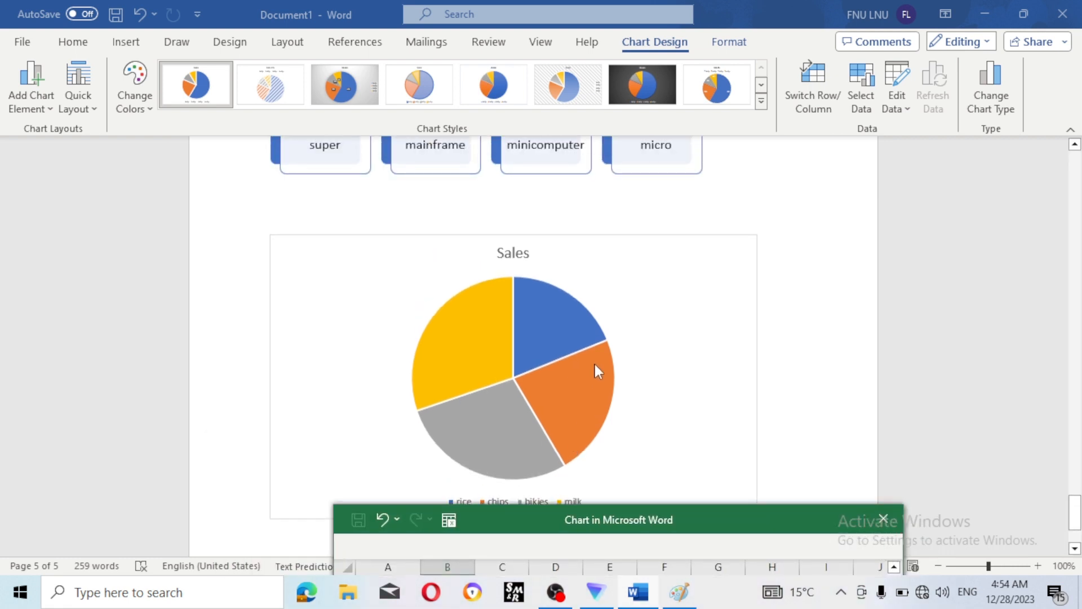
pyautogui.scroll(-2, 595, 366)
pyautogui.scroll(-2, 595, 361)
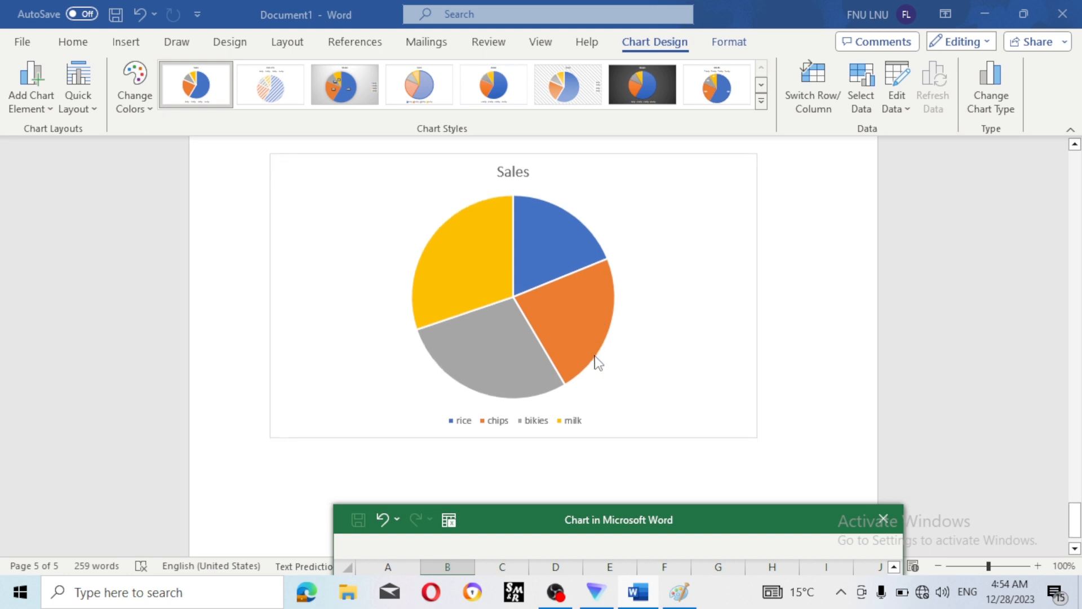
pyautogui.scroll(2, 597, 363)
pyautogui.scroll(2, 598, 363)
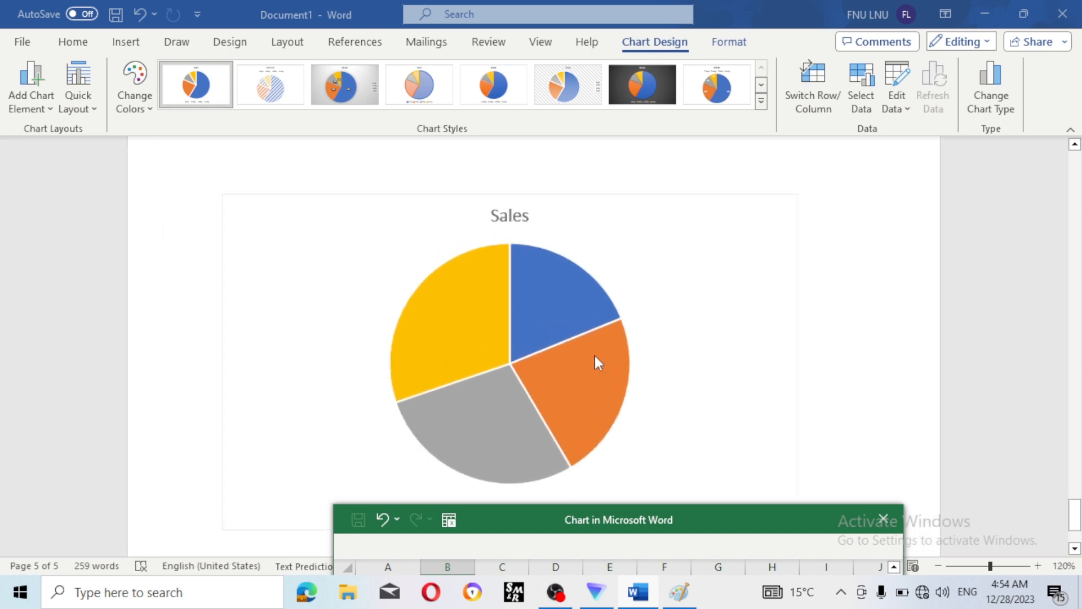
pyautogui.scroll(1, 595, 354)
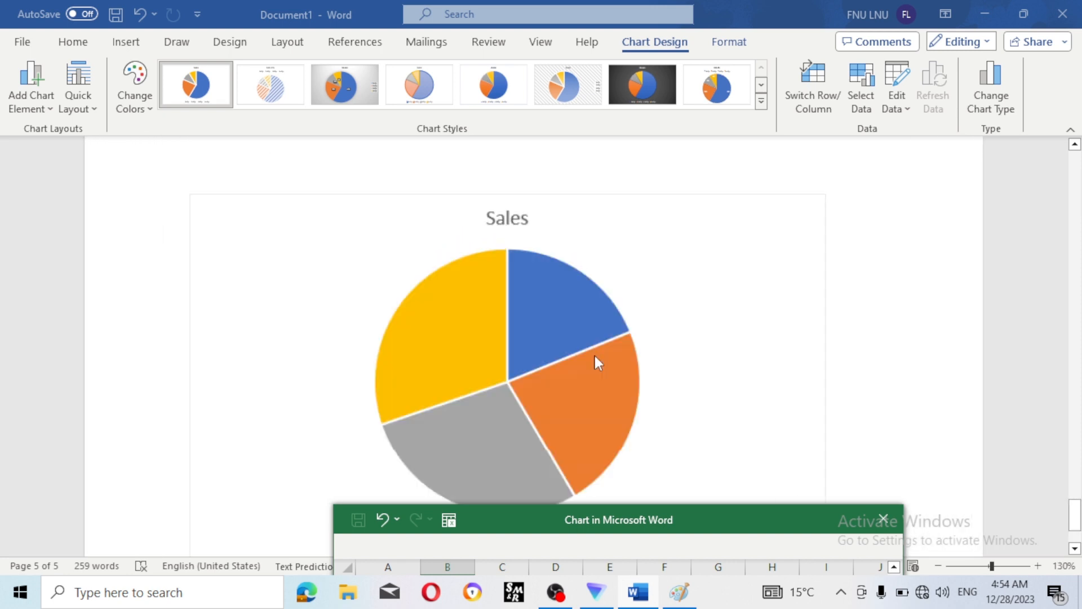
pyautogui.click(1077, 549)
pyautogui.click(1077, 549)
pyautogui.click(1078, 549)
pyautogui.click(1077, 549)
pyautogui.click(1077, 549)
pyautogui.click(1077, 549)
pyautogui.click(1078, 549)
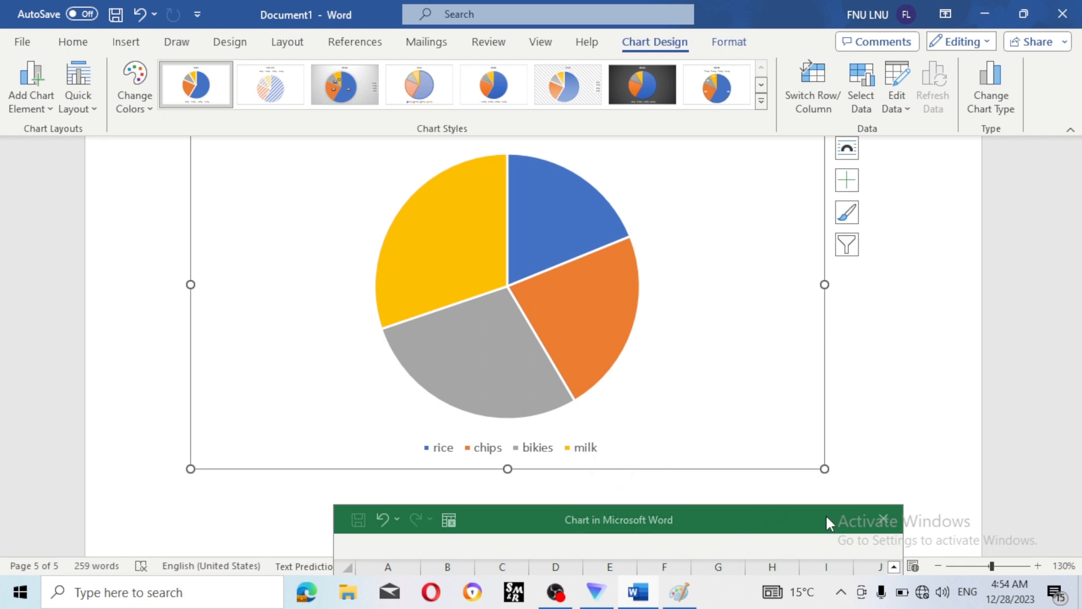
pyautogui.moveTo(829, 513); pyautogui.dragTo(925, 420)
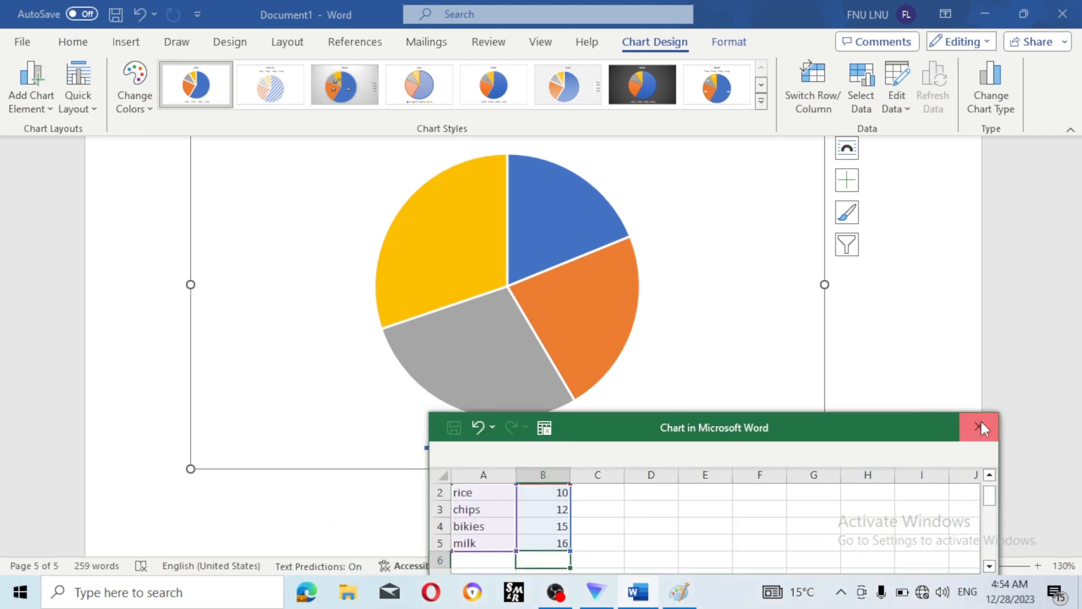
pyautogui.click(980, 422)
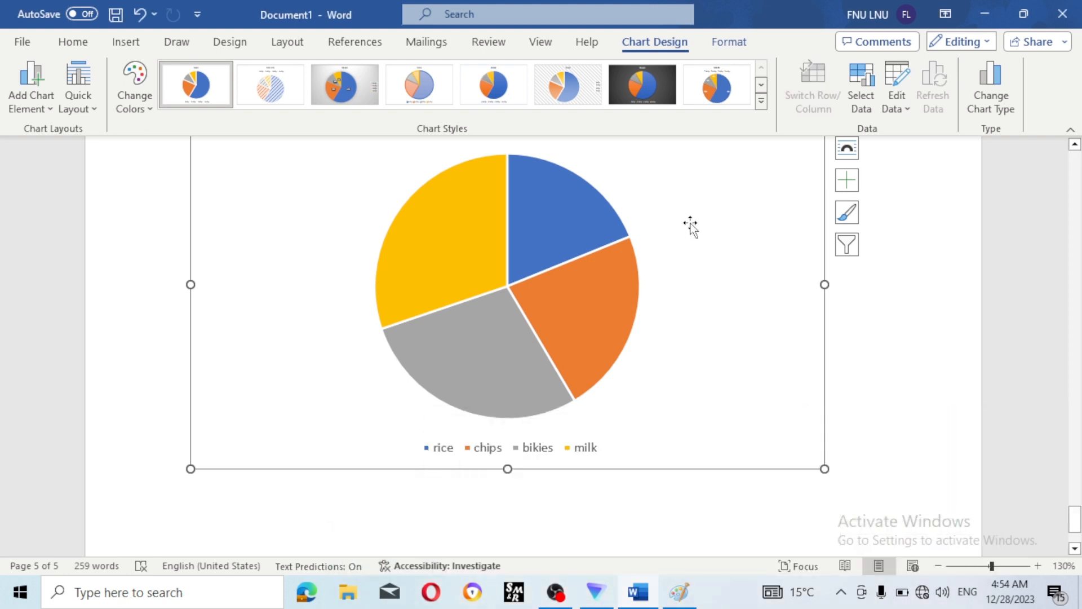
pyautogui.click(762, 102)
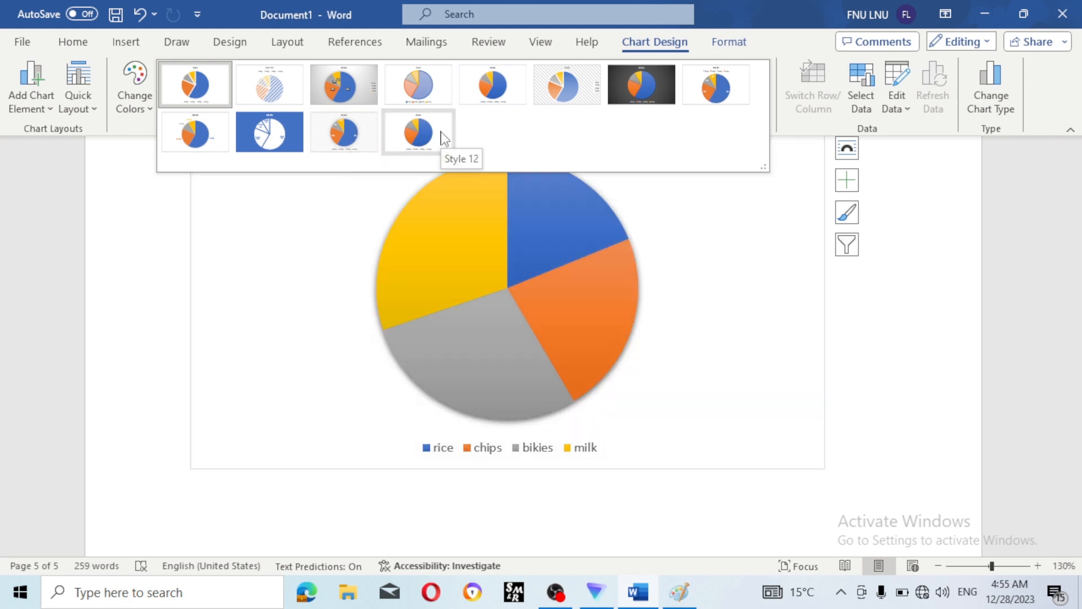
# - Position the chart legend on the right of the pie via Chart Elements
pyautogui.click(780, 285)
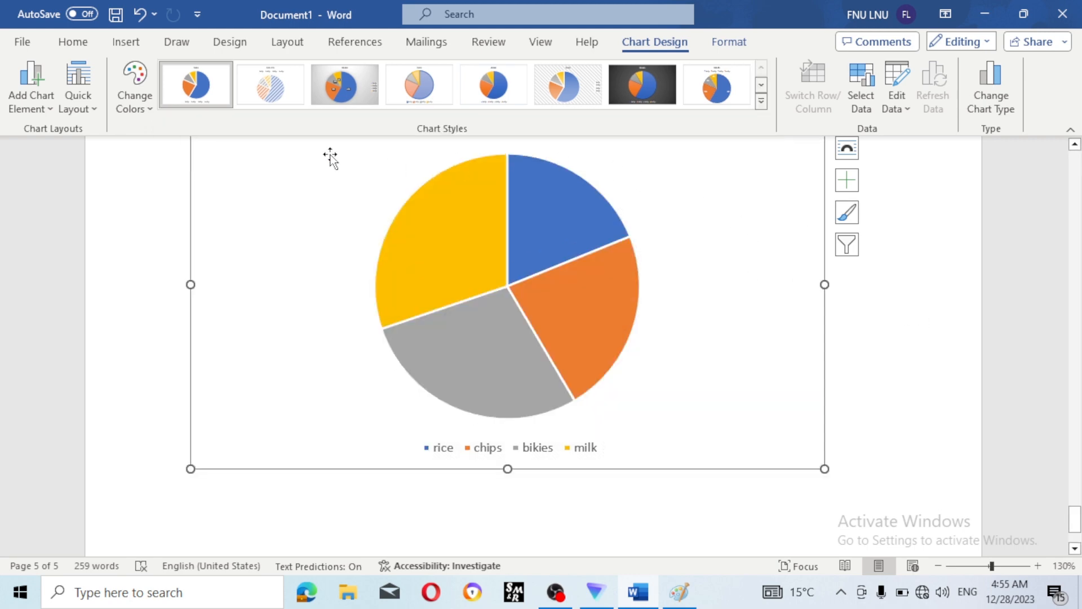
pyautogui.click(48, 107)
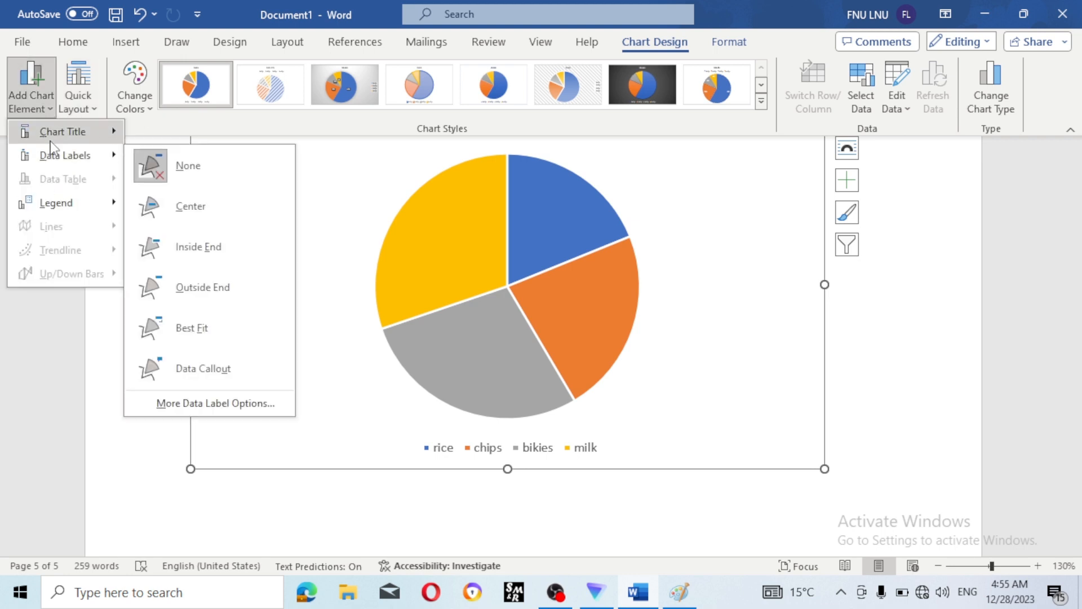
pyautogui.moveTo(52, 160)
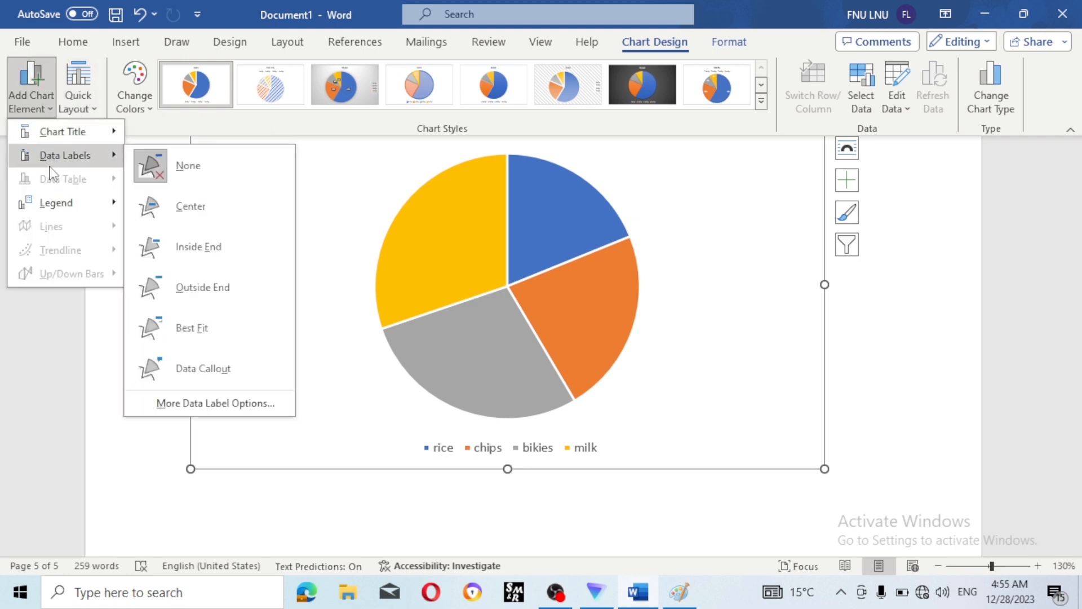
pyautogui.moveTo(62, 211)
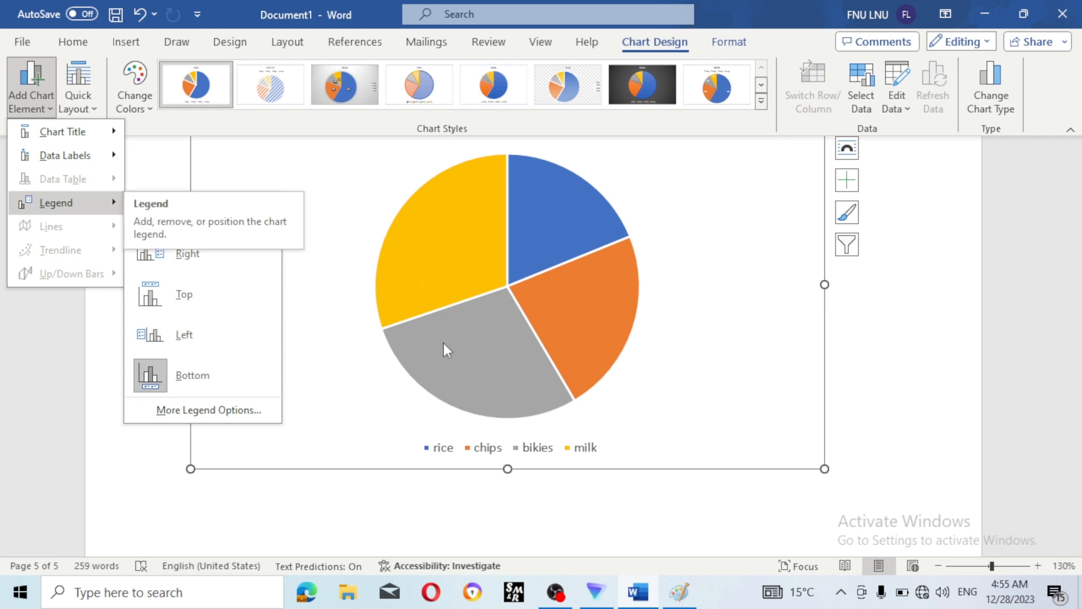
pyautogui.click(206, 258)
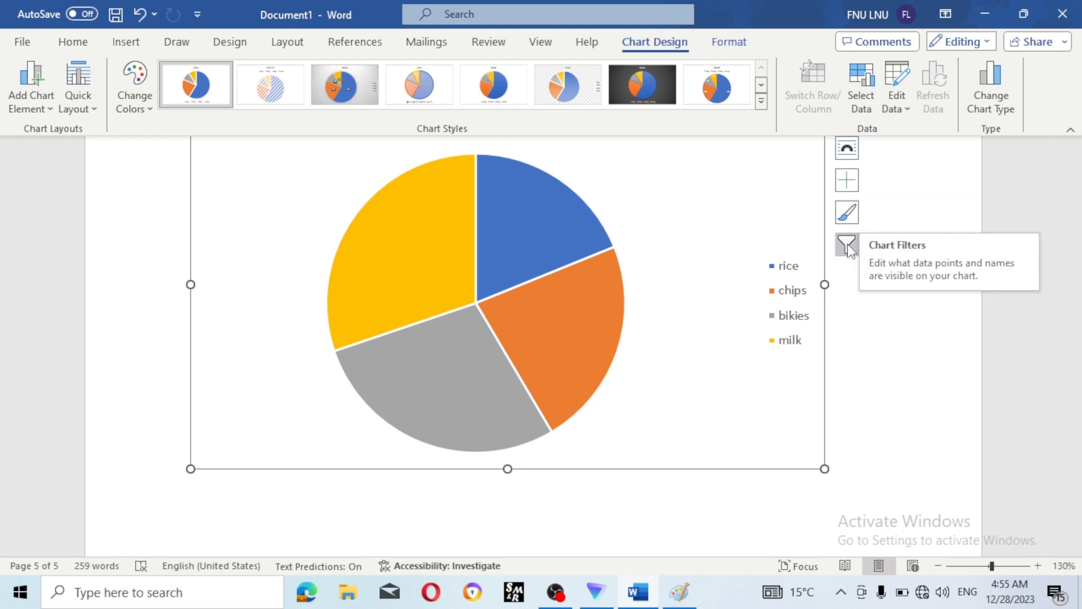
# - Browse the Chart Styles gallery and reselect the pie chart, whose slices now show rice, chips, bikies and milk
pyautogui.click(884, 112)
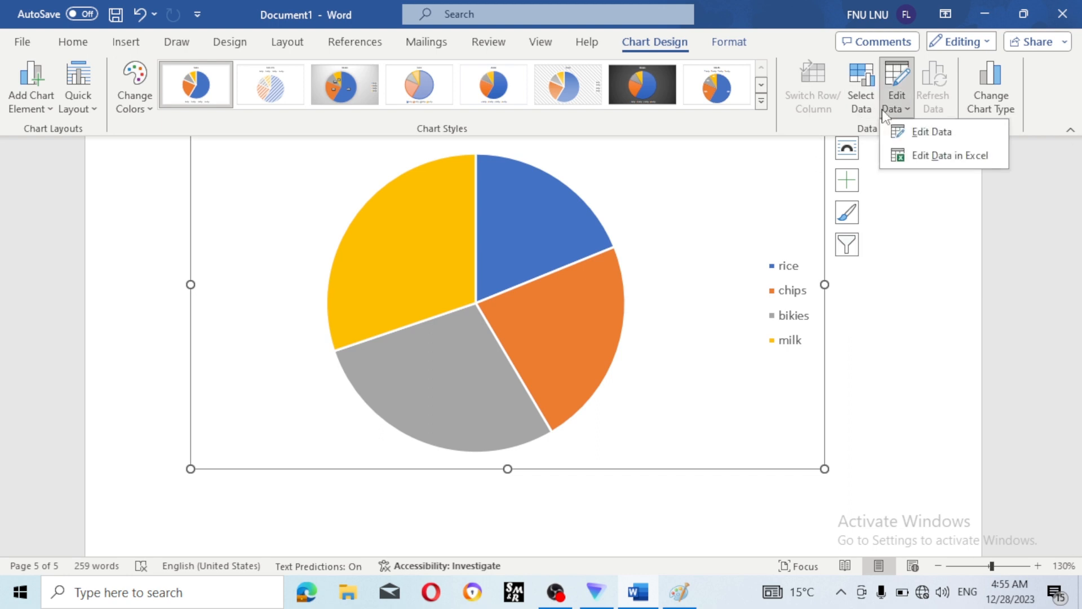
pyautogui.click(885, 113)
pyautogui.click(761, 102)
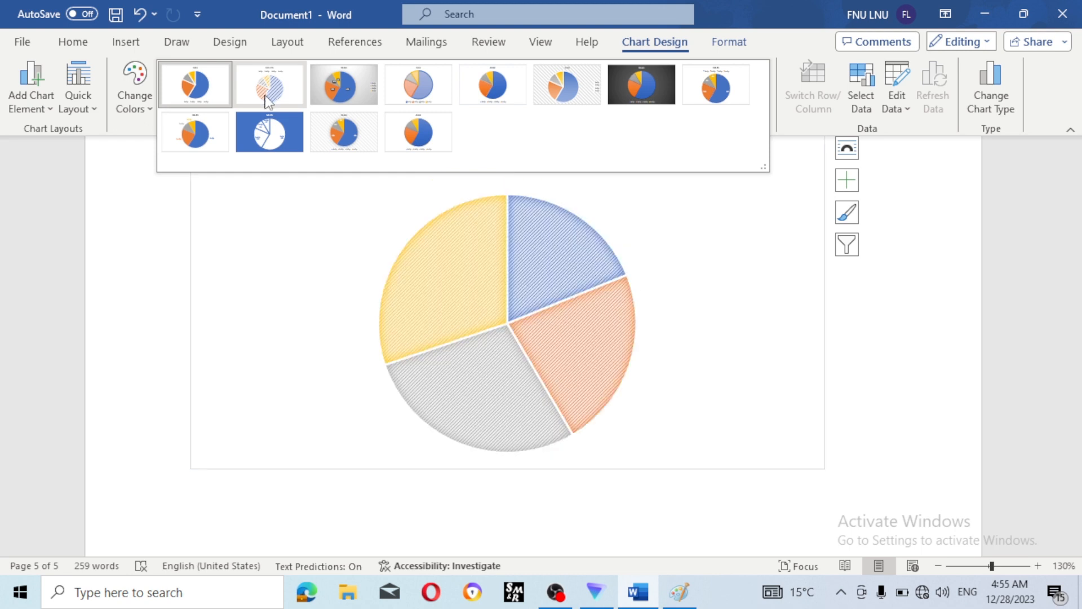
pyautogui.press('Escape')
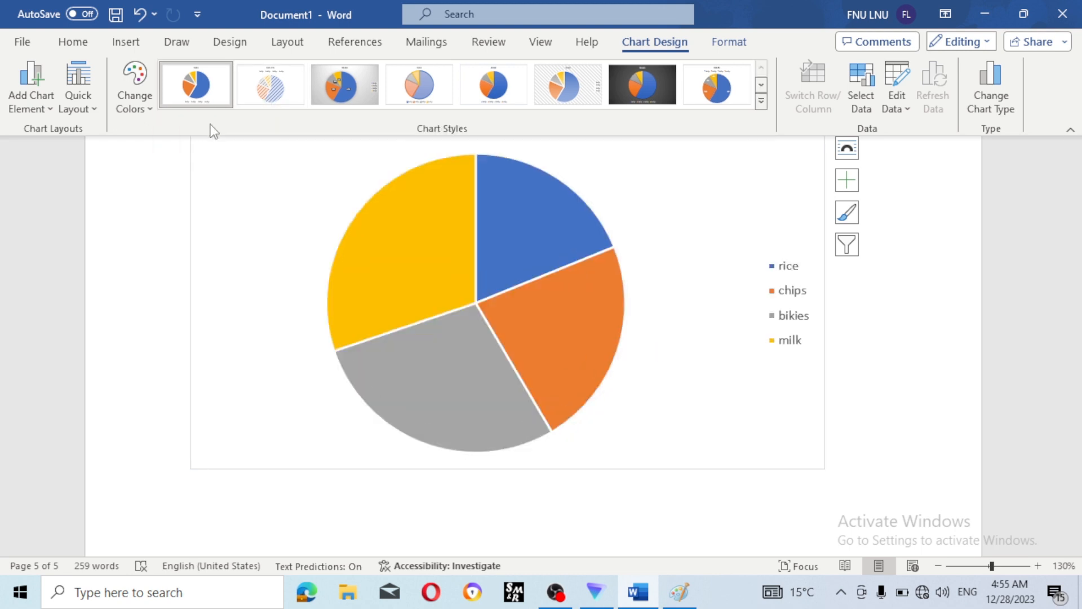
pyautogui.click(964, 338)
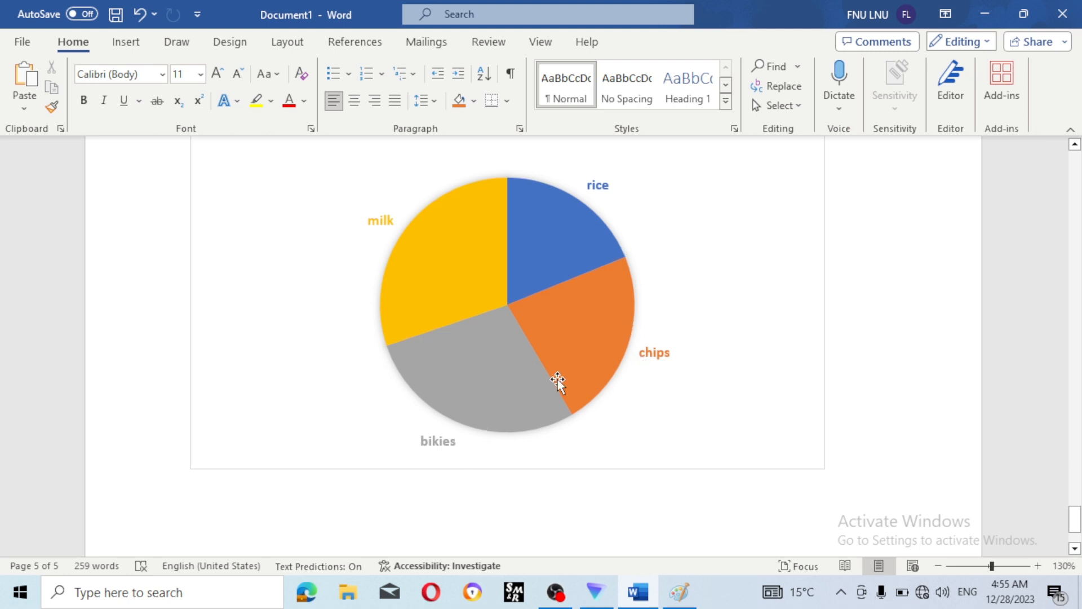
pyautogui.click(557, 343)
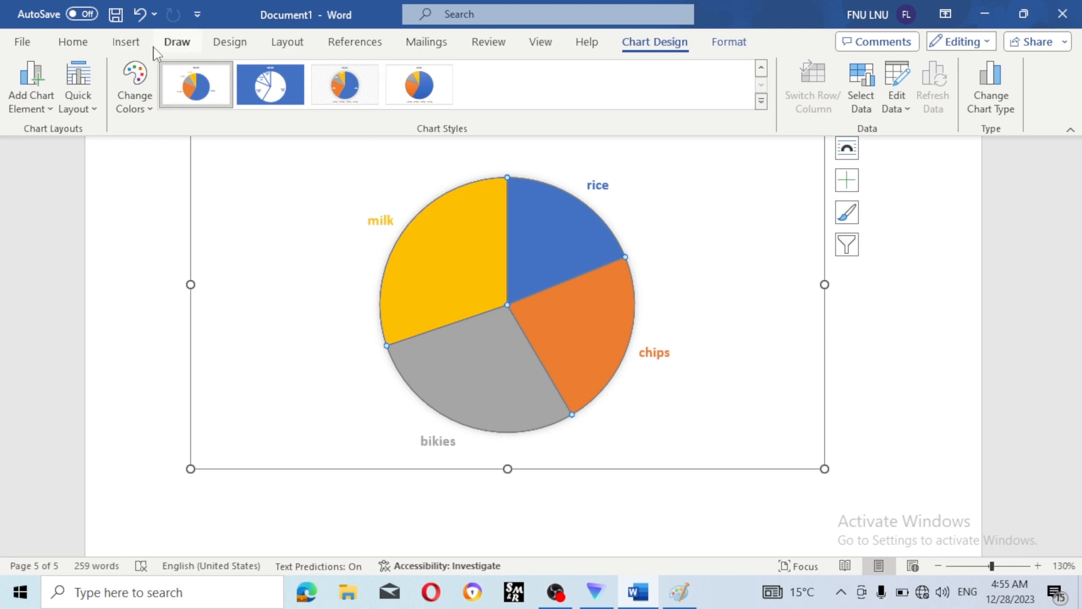
pyautogui.click(131, 44)
pyautogui.click(862, 434)
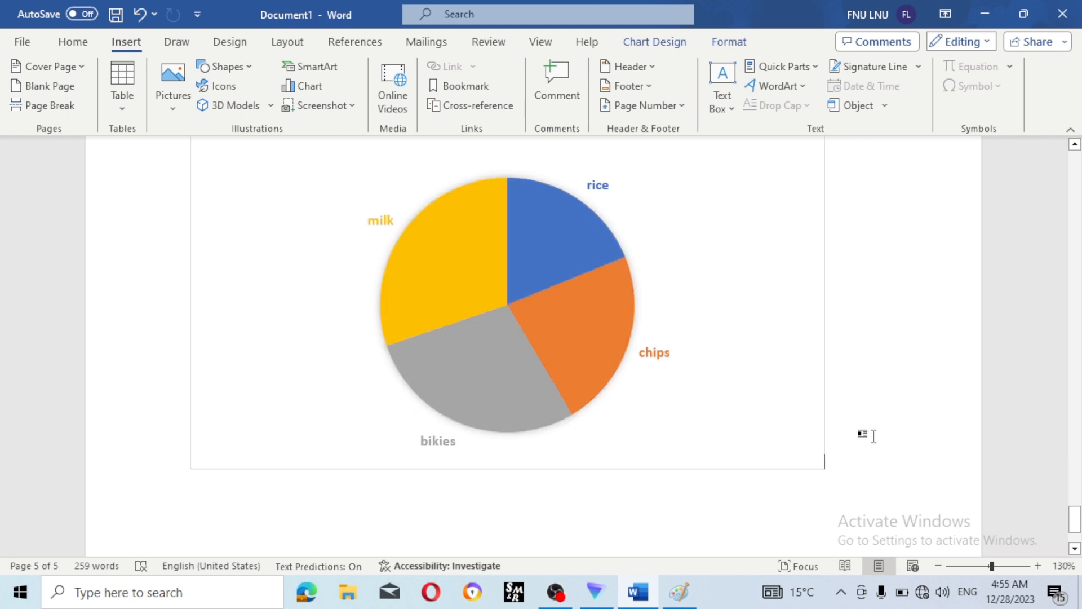
pyautogui.scroll(-3, 733, 480)
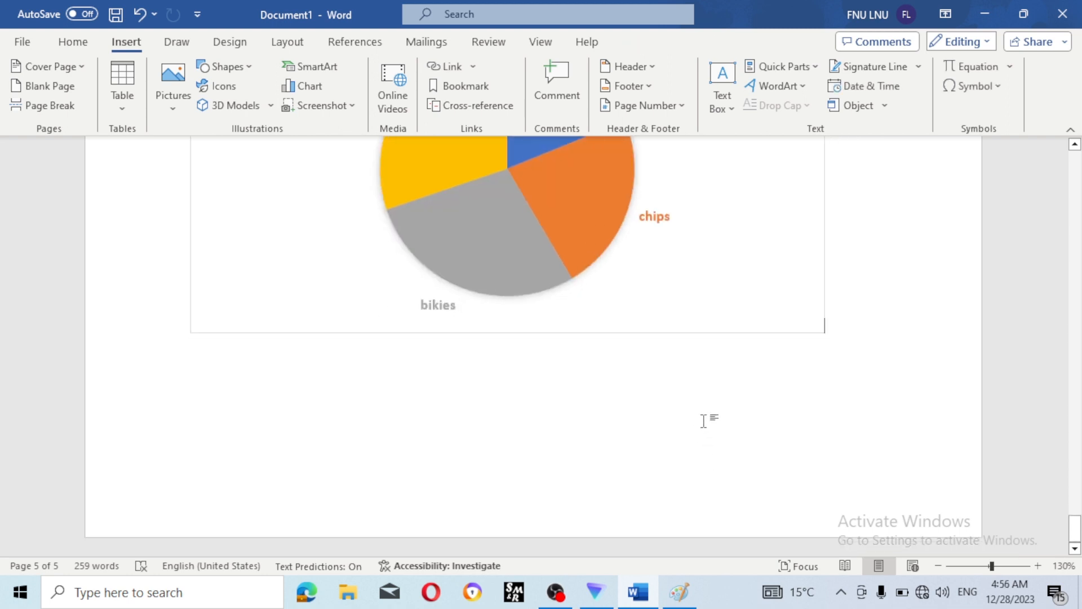
# - Delete the pie chart and its chips and bikies data labels
pyautogui.click(719, 333)
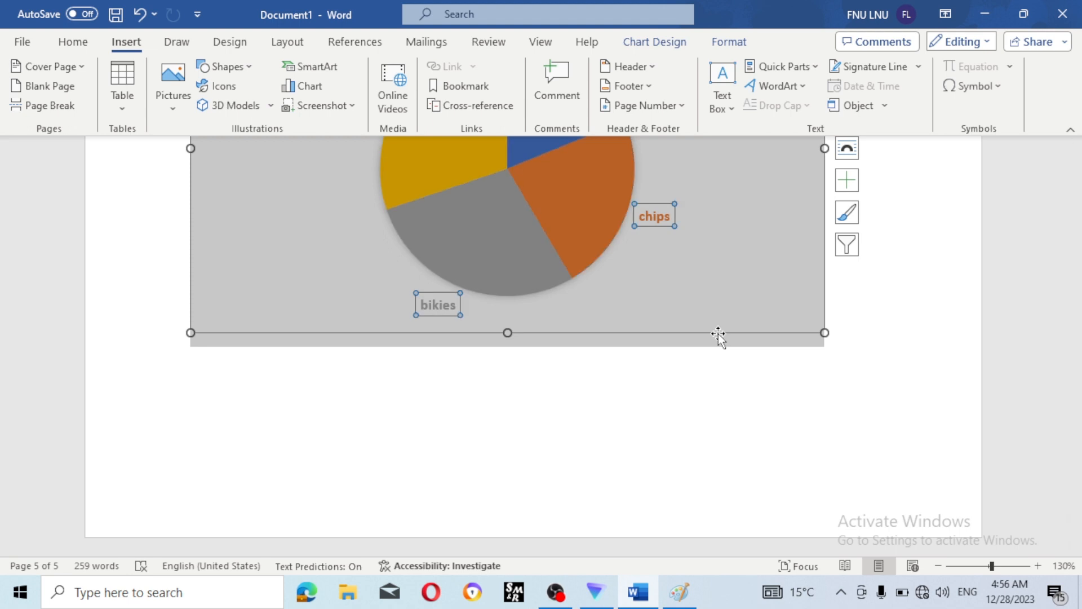
pyautogui.press('Delete')
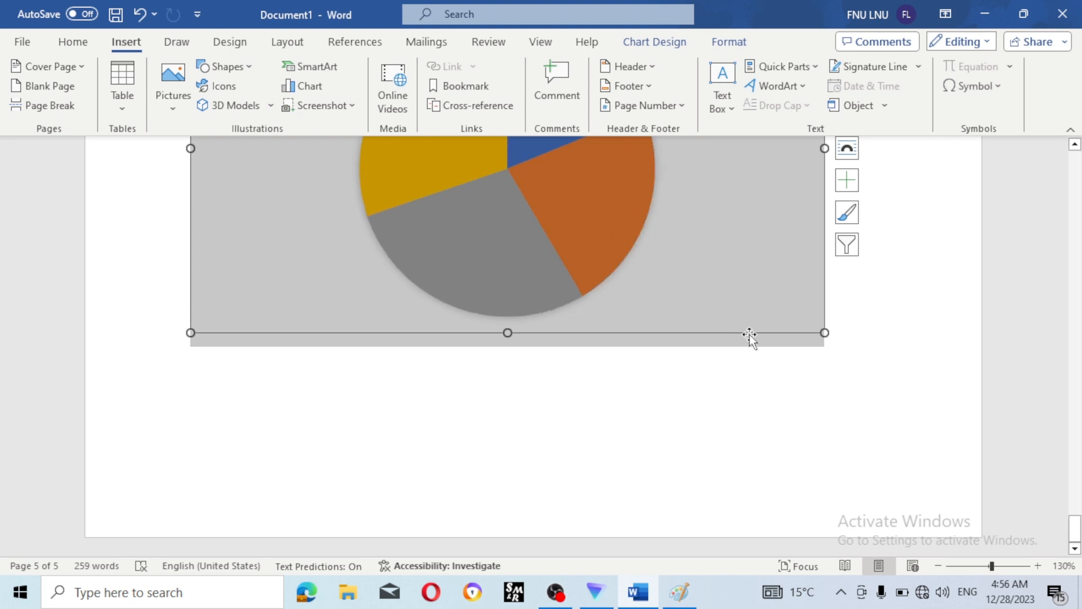
pyautogui.press('Delete')
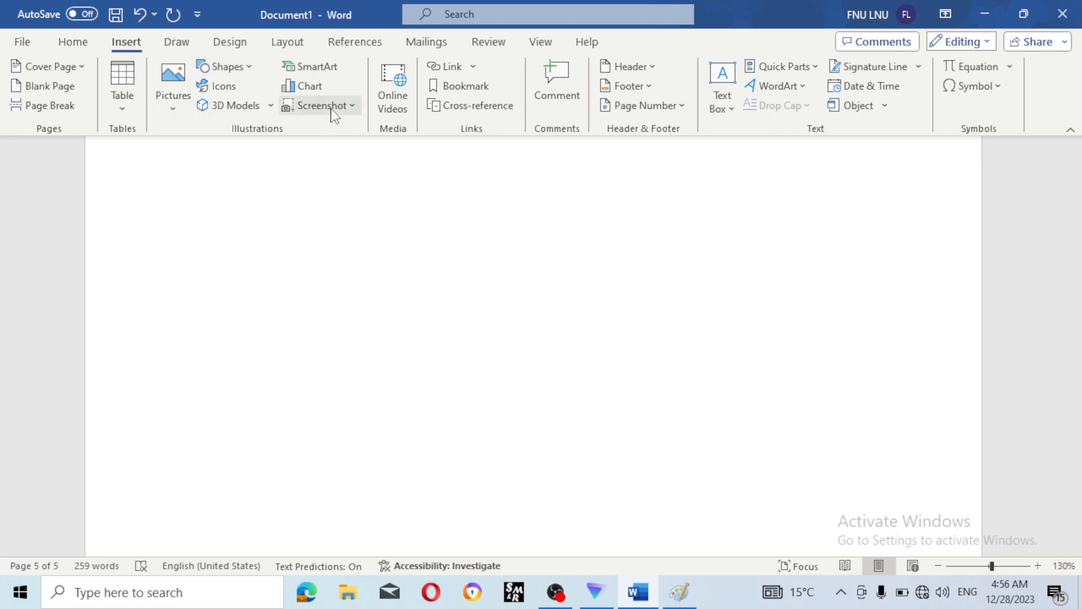
# - Insert a screen clipping of the desktop's top-left area and reposition it on the page
pyautogui.click(348, 113)
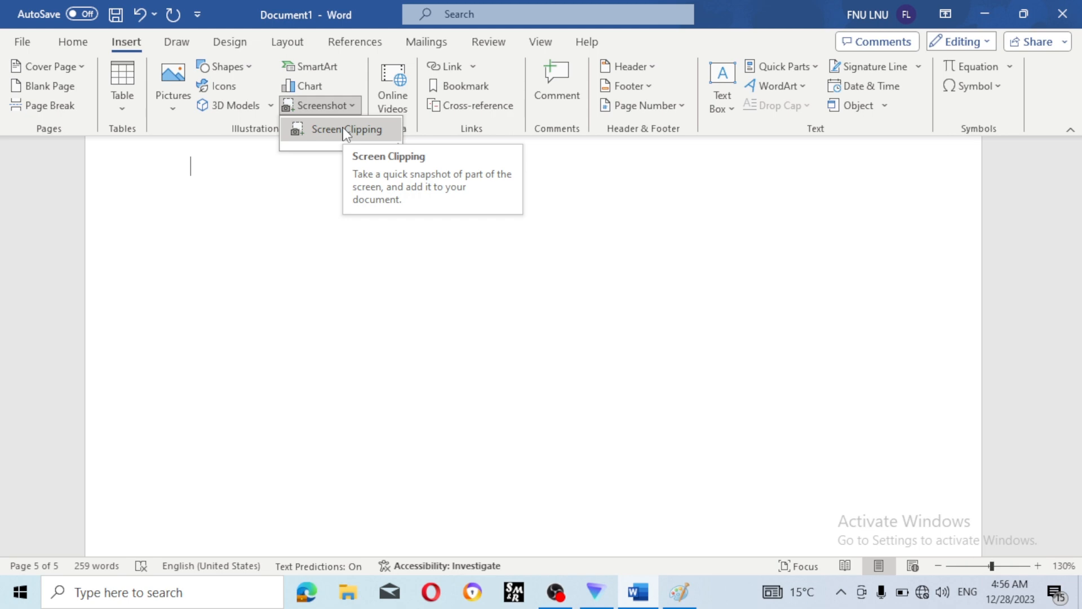
pyautogui.click(347, 129)
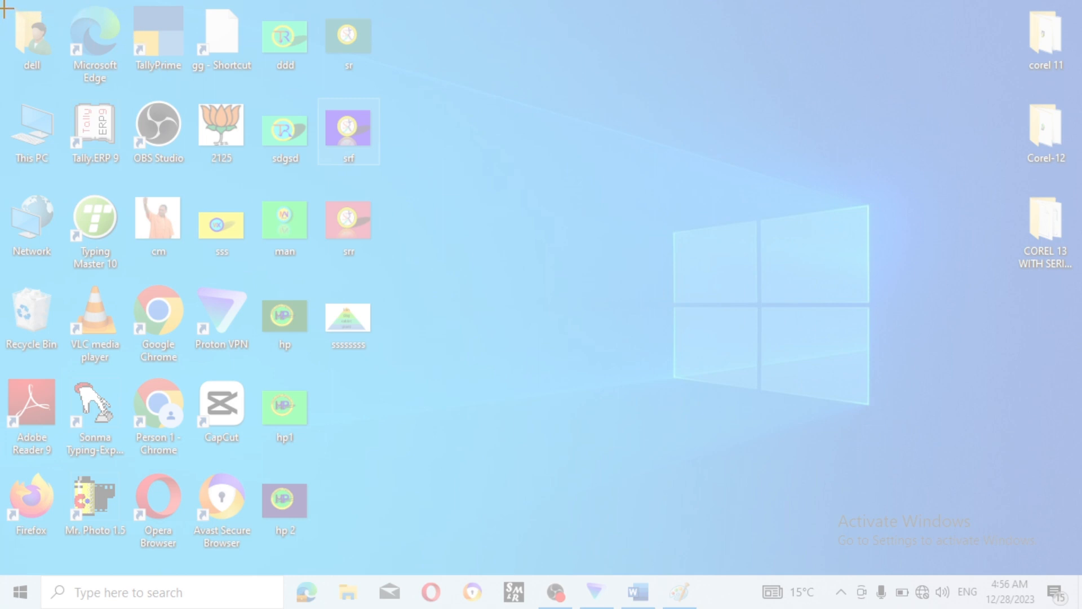
pyautogui.moveTo(5, 8); pyautogui.dragTo(370, 553)
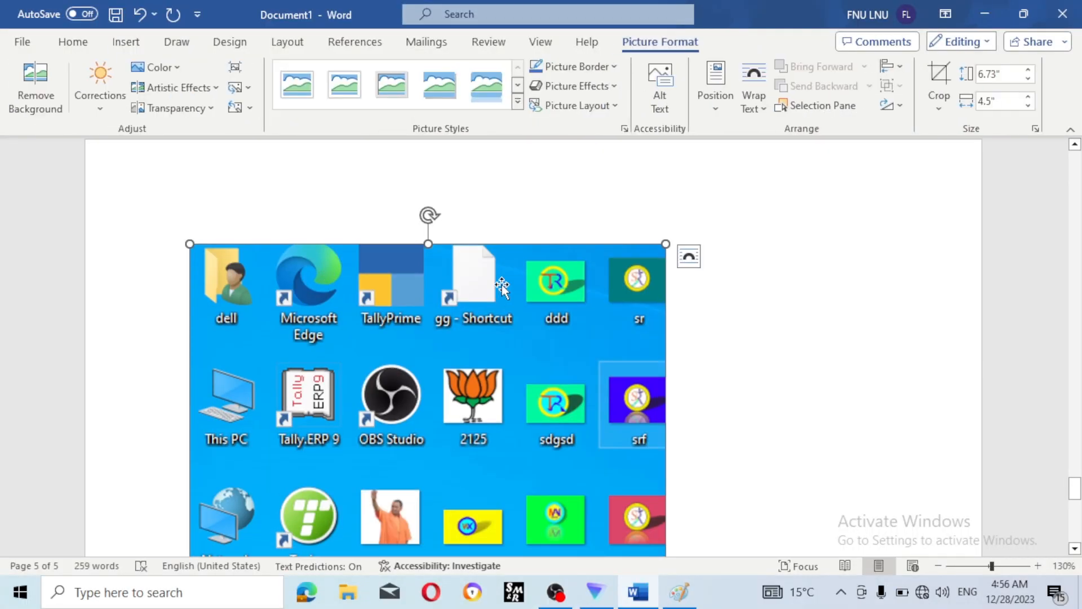
pyautogui.moveTo(568, 167); pyautogui.dragTo(510, 278)
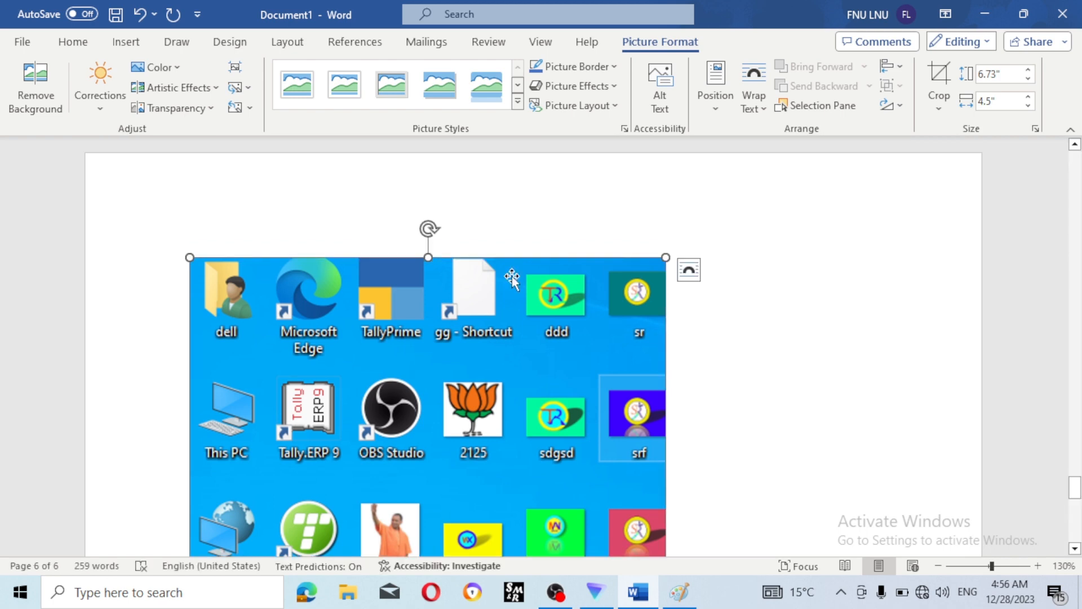
# - Apply the Thick Matte, Black picture style to the screenshot, then delete it
pyautogui.click(517, 103)
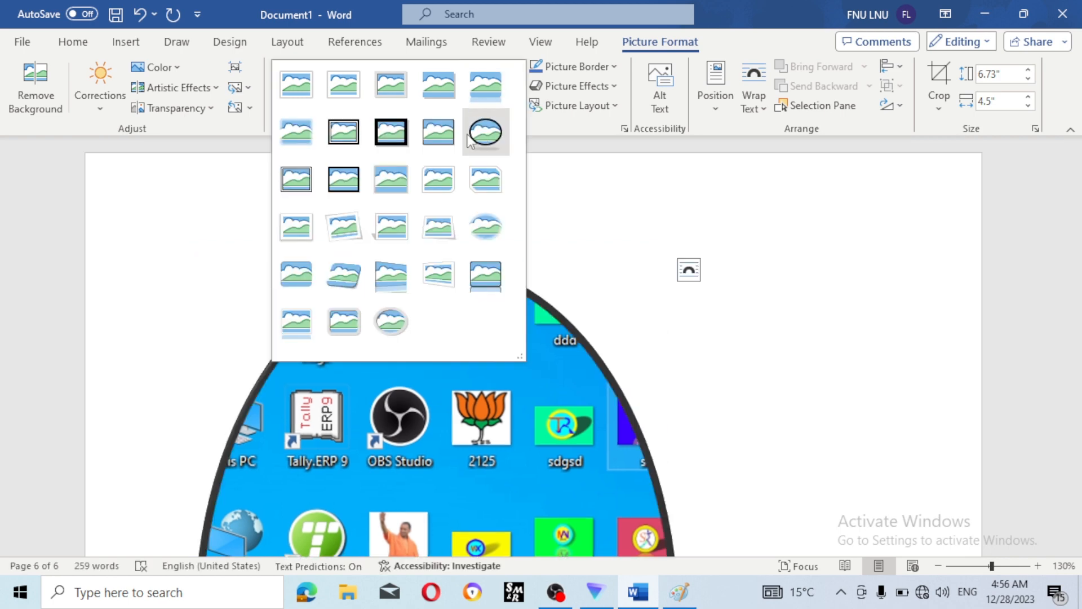
pyautogui.click(386, 136)
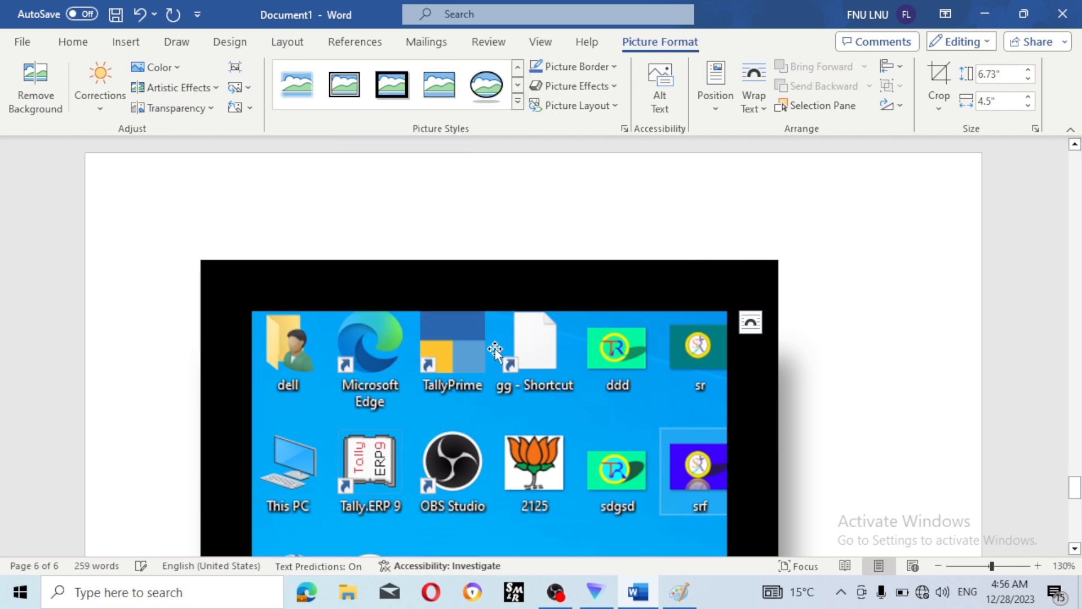
pyautogui.click(191, 44)
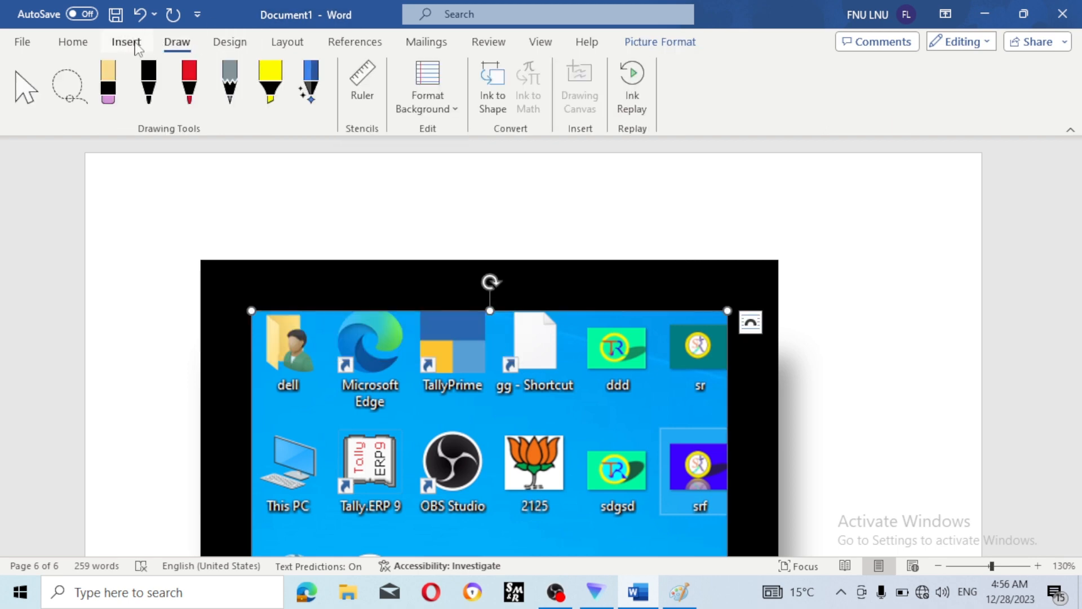
pyautogui.click(126, 41)
pyautogui.press('Delete')
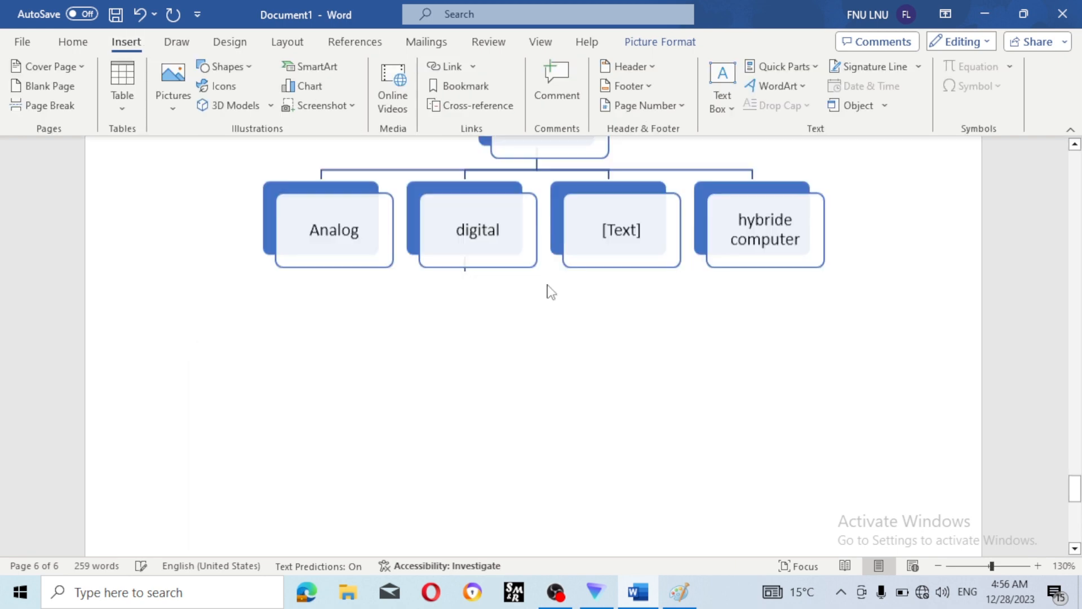
pyautogui.scroll(-9, 478, 261)
pyautogui.scroll(-1, 562, 417)
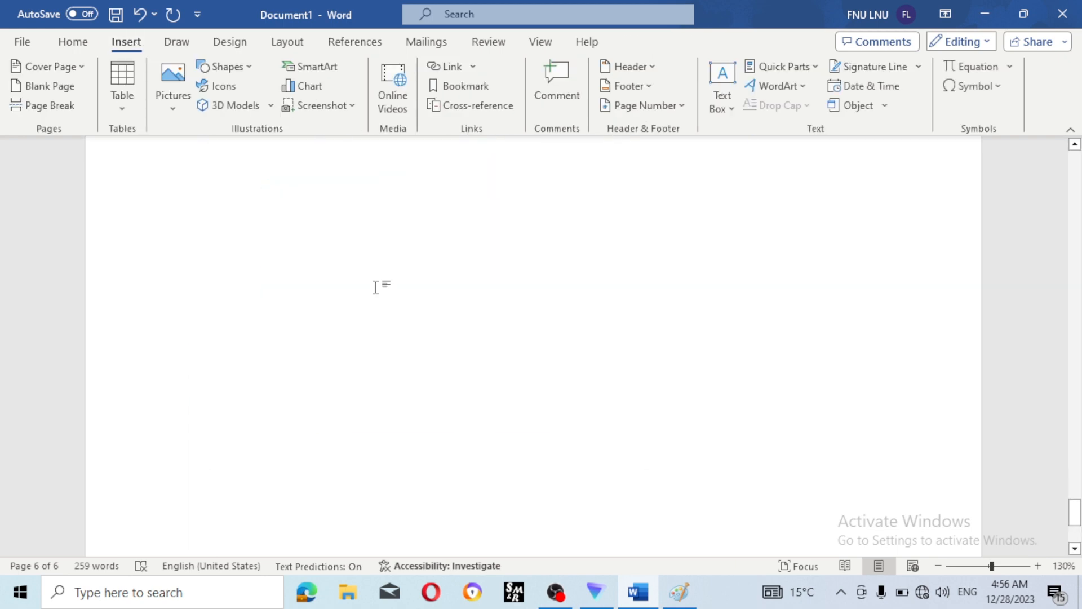
pyautogui.click(401, 112)
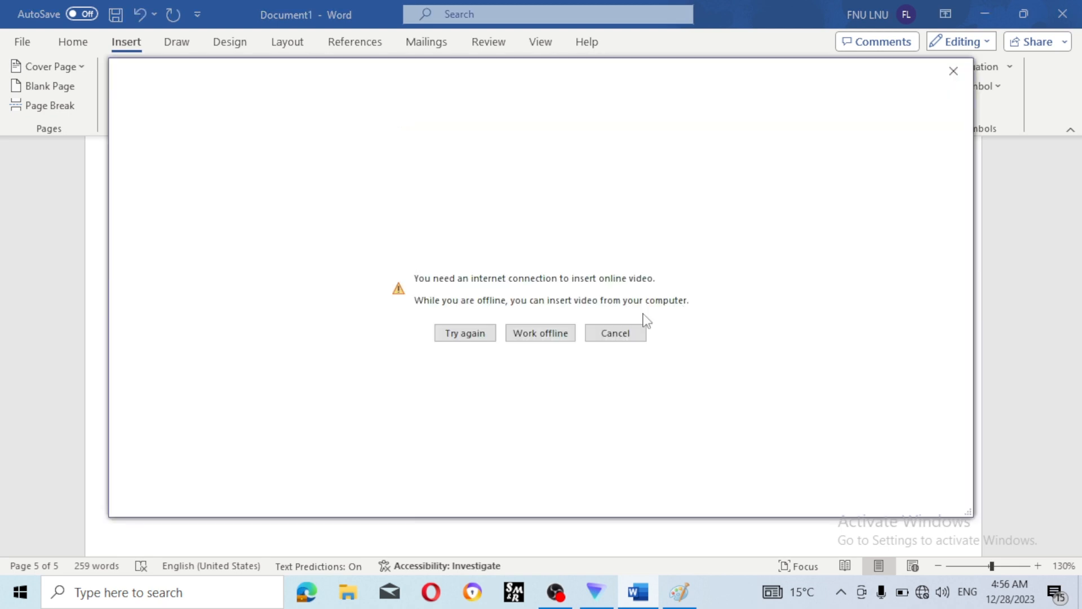
pyautogui.click(953, 72)
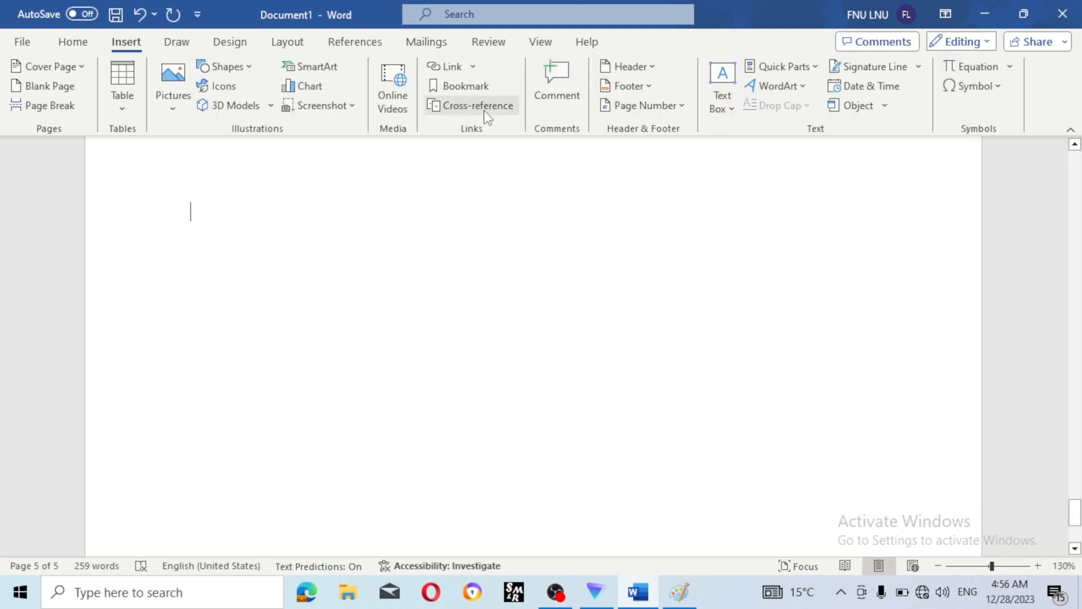
pyautogui.click(474, 68)
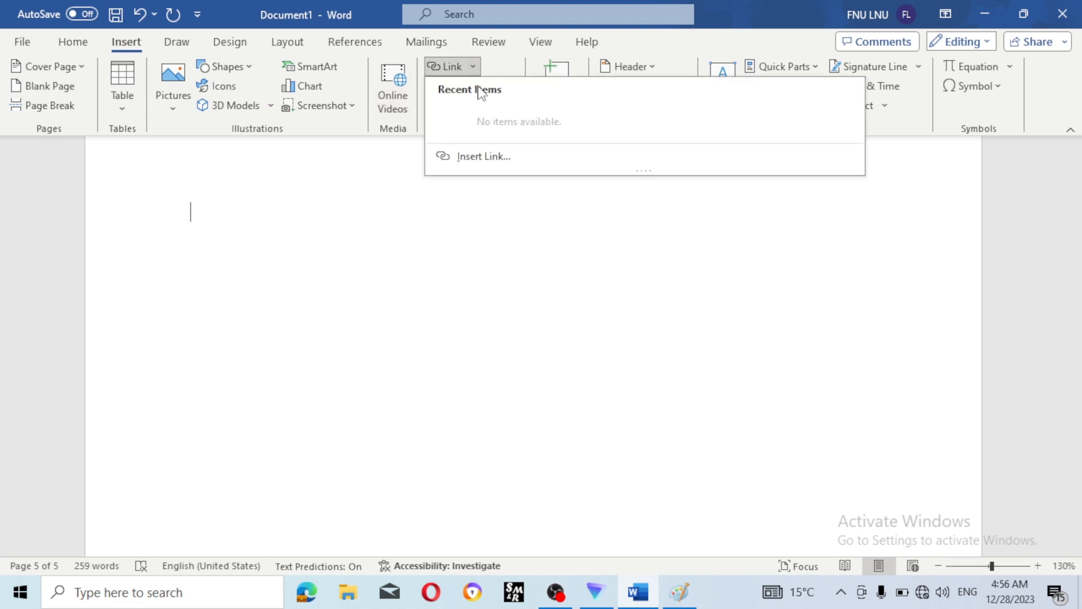
pyautogui.click(316, 264)
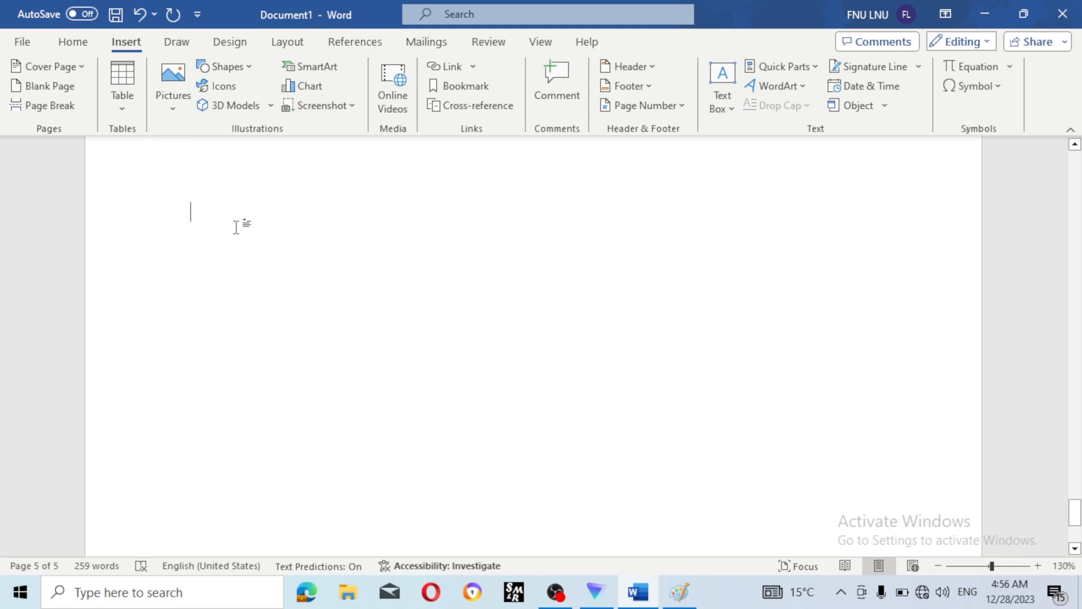
# - Type the line 'digital skill'
pyautogui.write('f')
pyautogui.press('BackSpace')
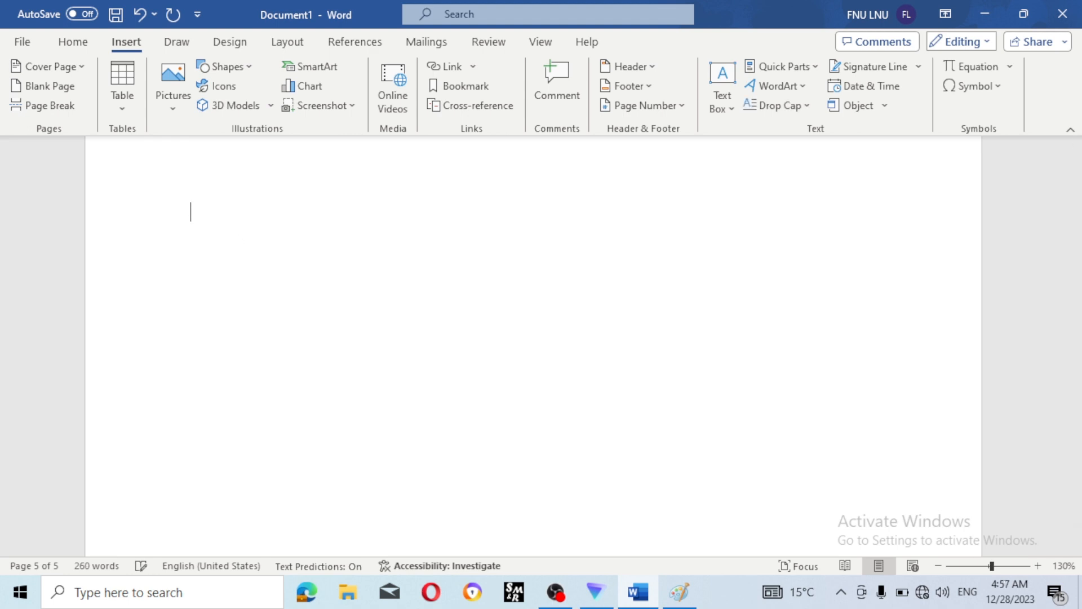
pyautogui.write('f')
pyautogui.press('BackSpace')
pyautogui.write('digital skill')
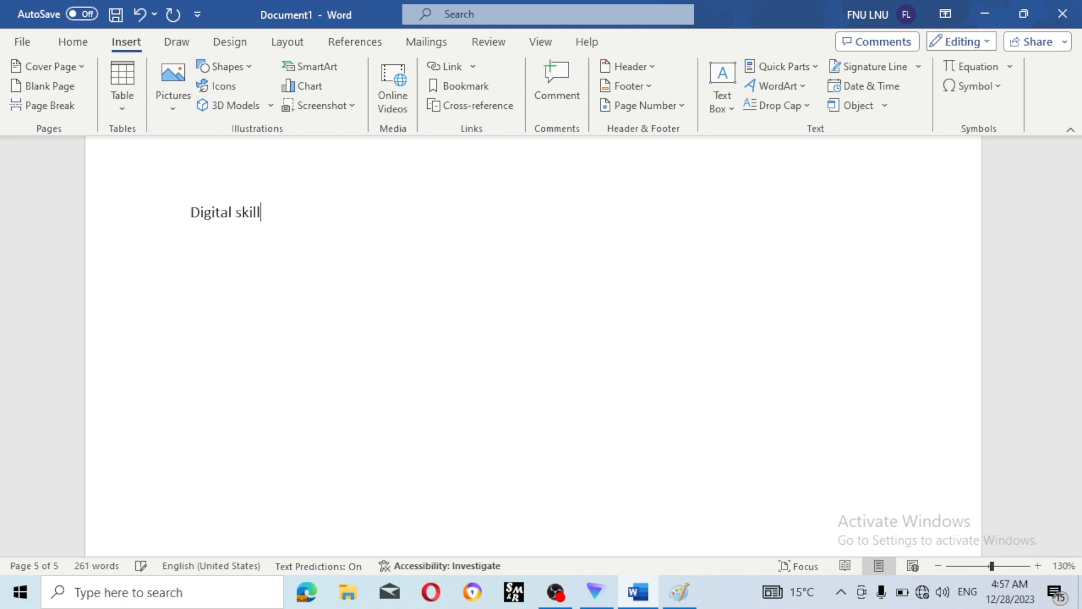
# - Link 'digital skill' to Graphic1 in Documents and follow the link to open the picture
pyautogui.click(144, 206)
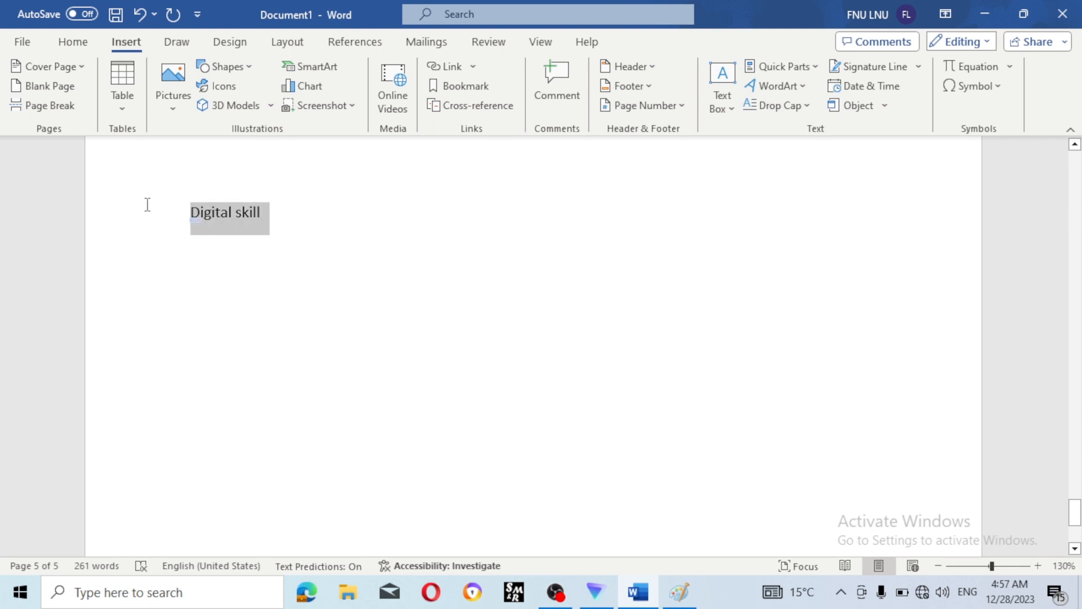
pyautogui.click(460, 68)
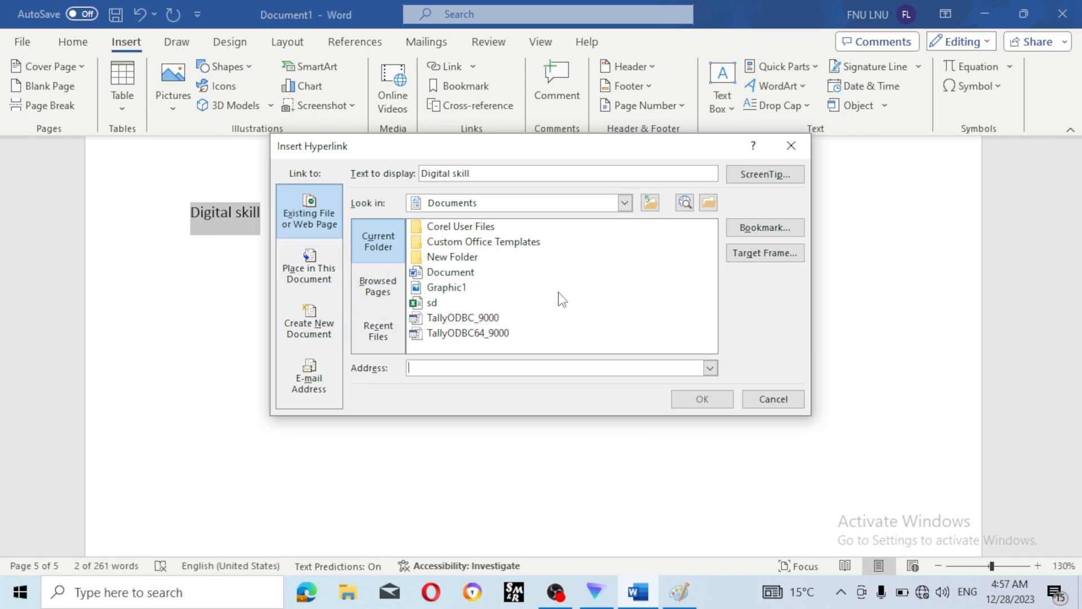
pyautogui.click(460, 287)
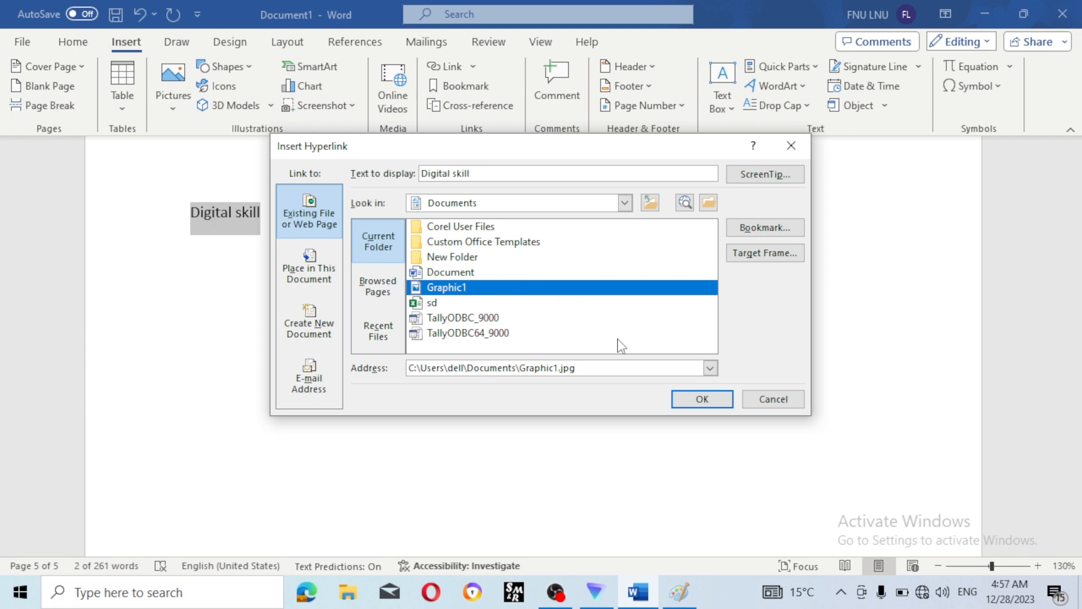
pyautogui.click(714, 400)
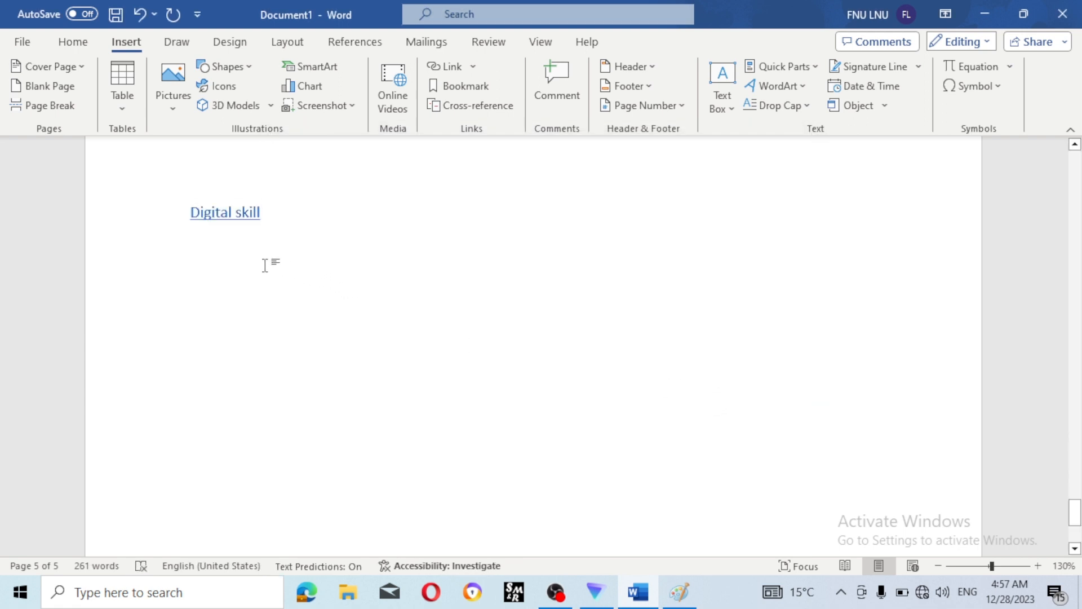
pyautogui.keyDown('ctrl'); pyautogui.click(237, 213); pyautogui.keyUp('ctrl')
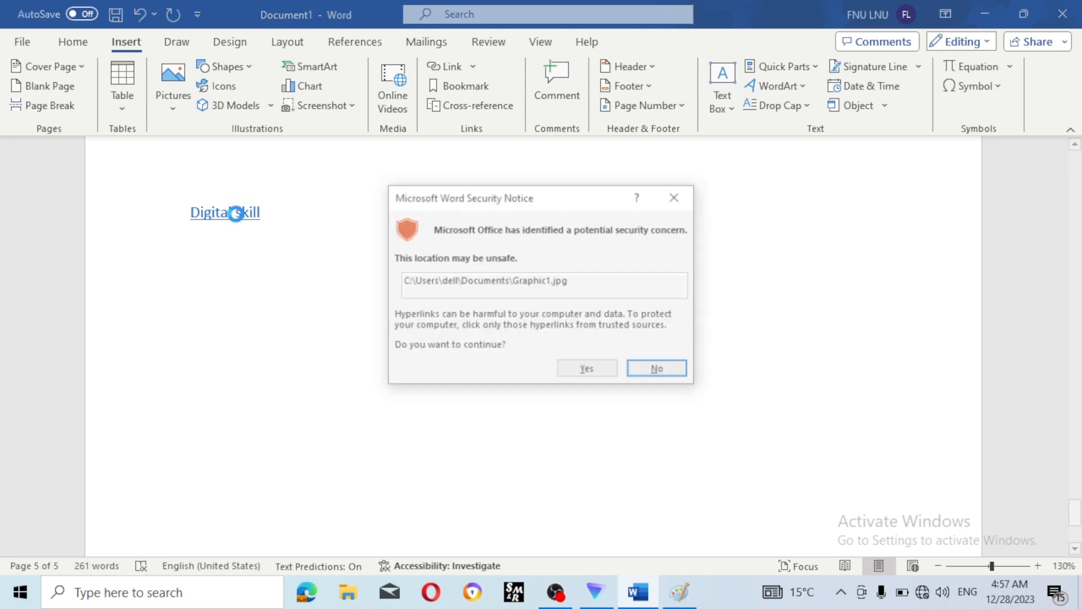
pyautogui.click(598, 370)
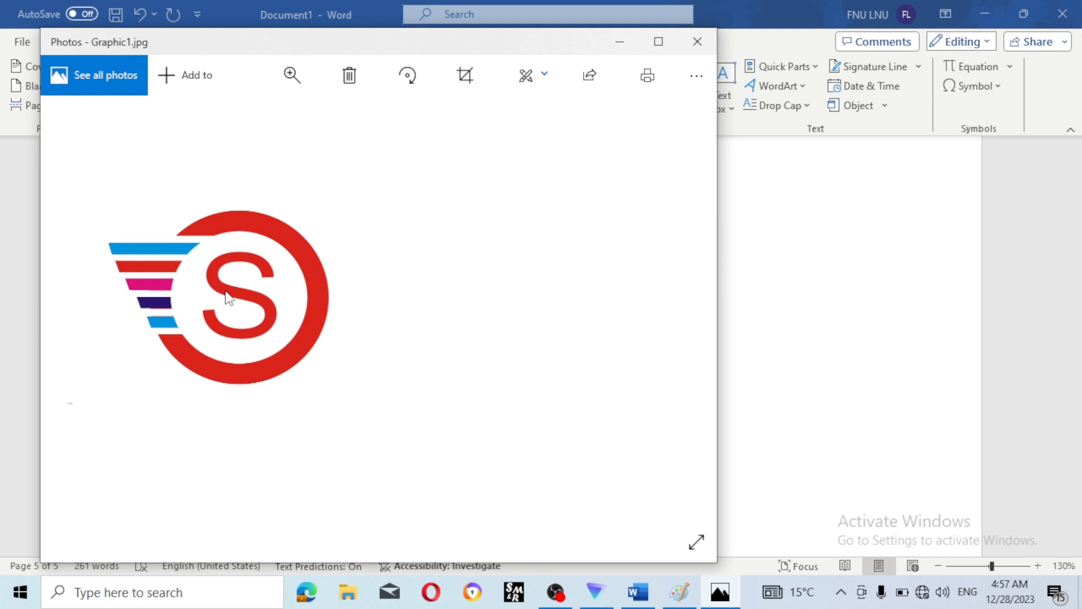
# - Close the Photos window showing Graphic1.jpg to return to Word
pyautogui.click(697, 41)
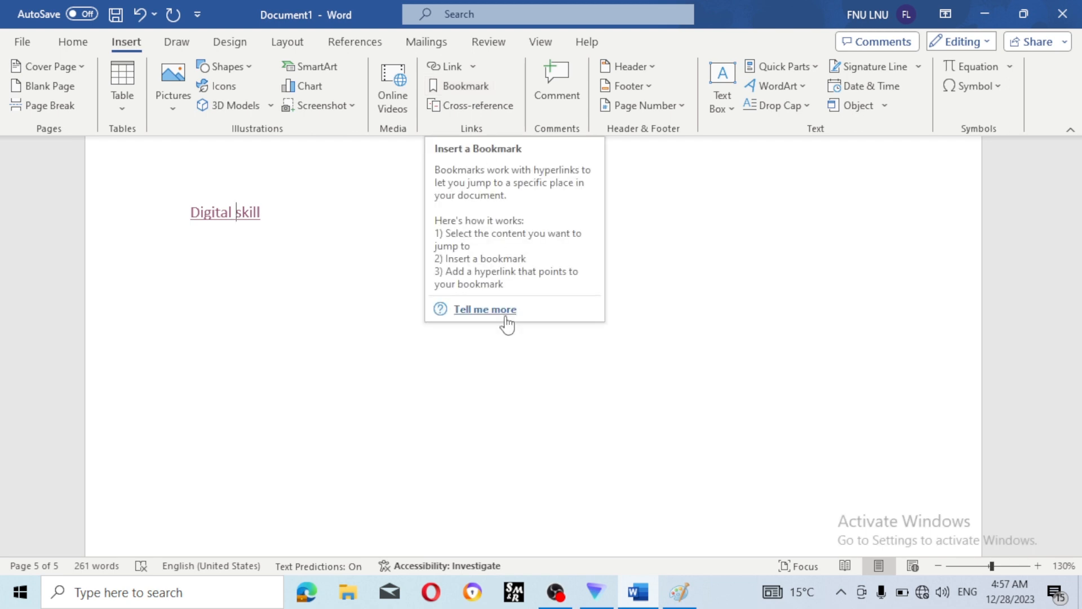
# - Create the new blank Document2 with Ctrl+N
pyautogui.scroll(10, 601, 290)
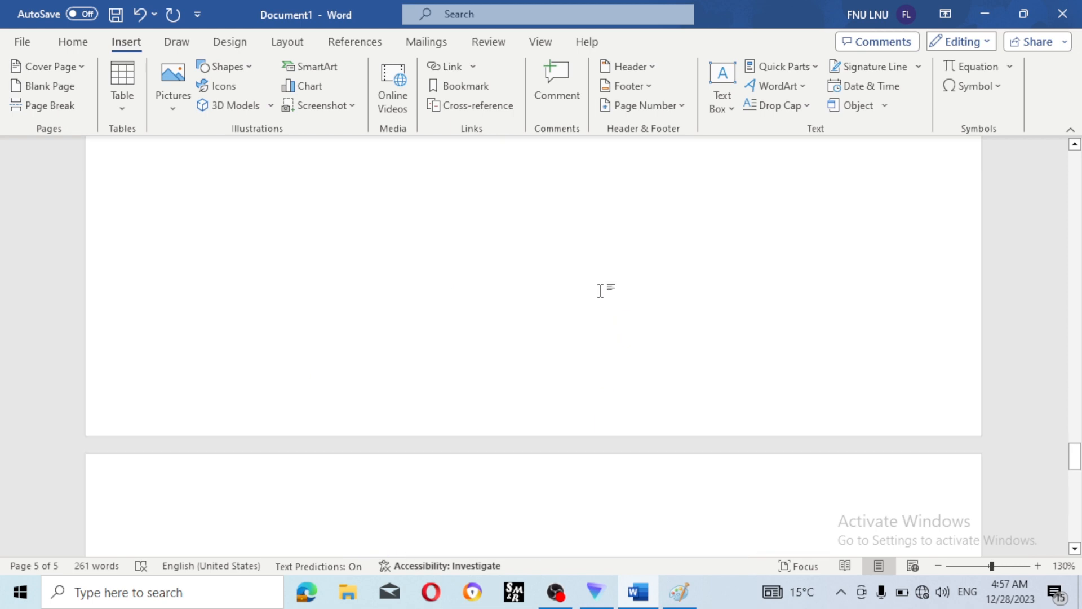
pyautogui.scroll(10, 600, 291)
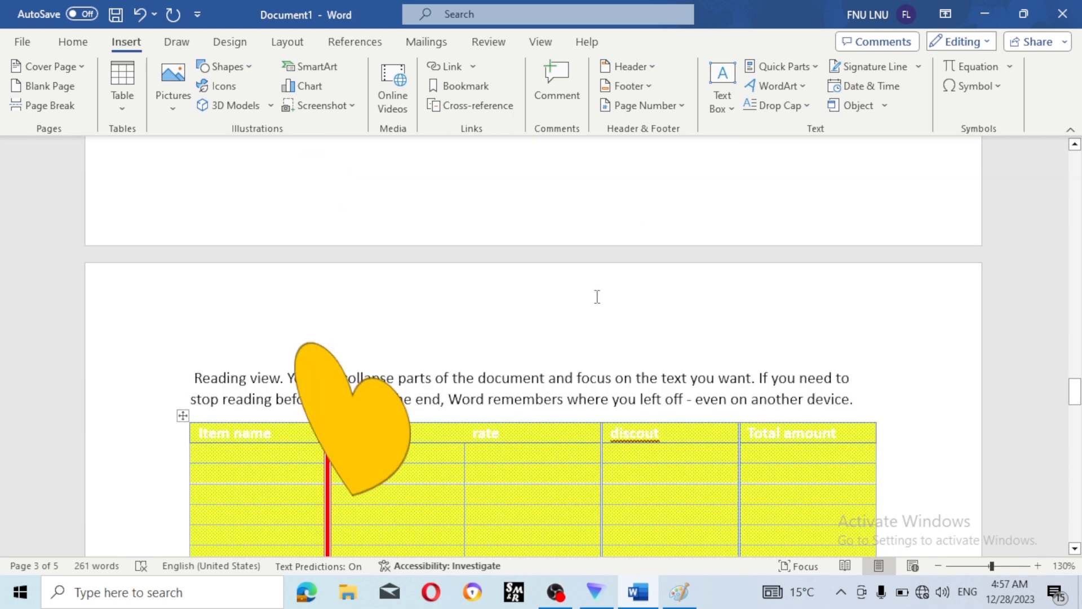
pyautogui.hotkey('ctrl', 'n')
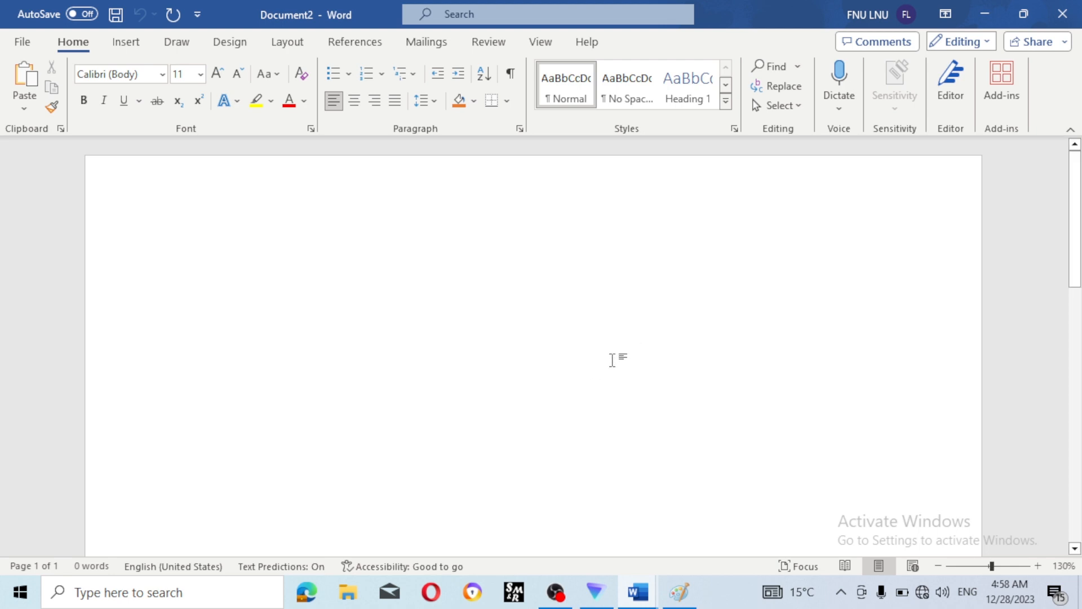
# - Generate five paragraphs of sample text with =rand()
pyautogui.click(126, 42)
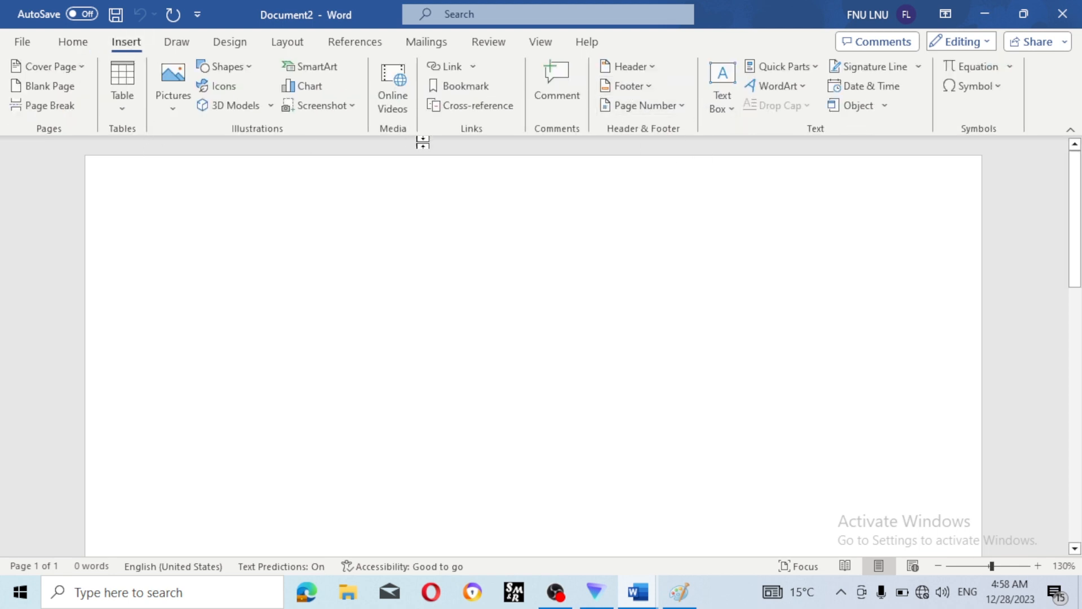
pyautogui.write('=ra')
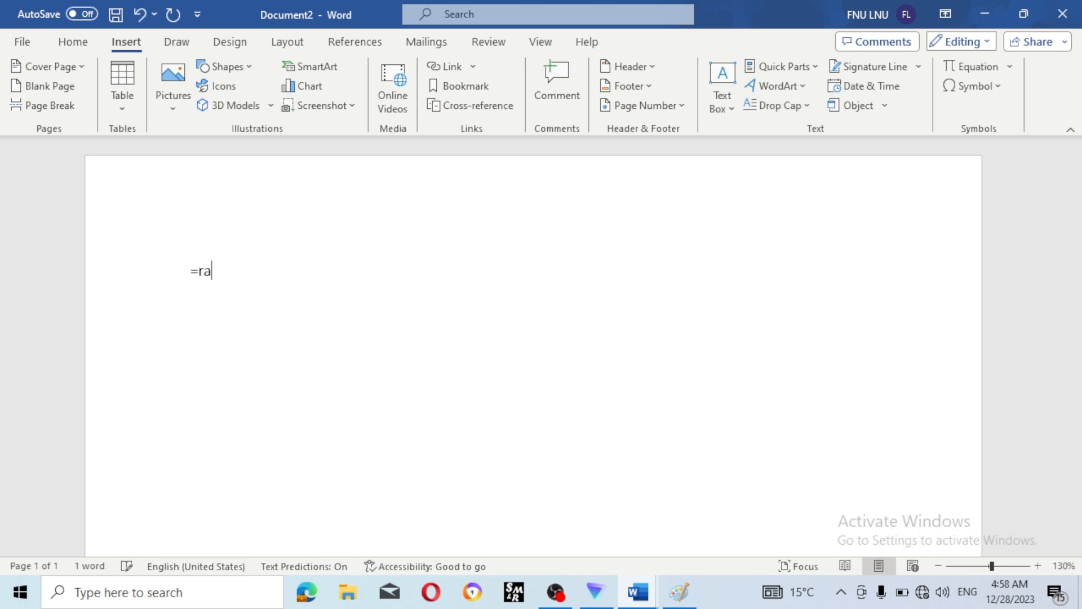
pyautogui.write('nd()')
pyautogui.press('Return')
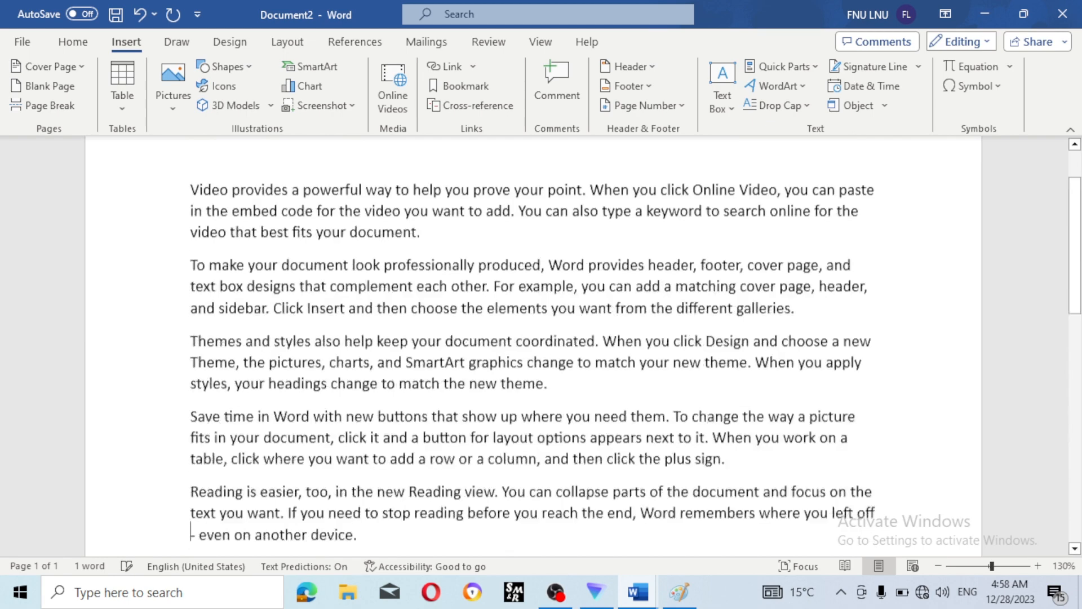
pyautogui.scroll(3, 310, 211)
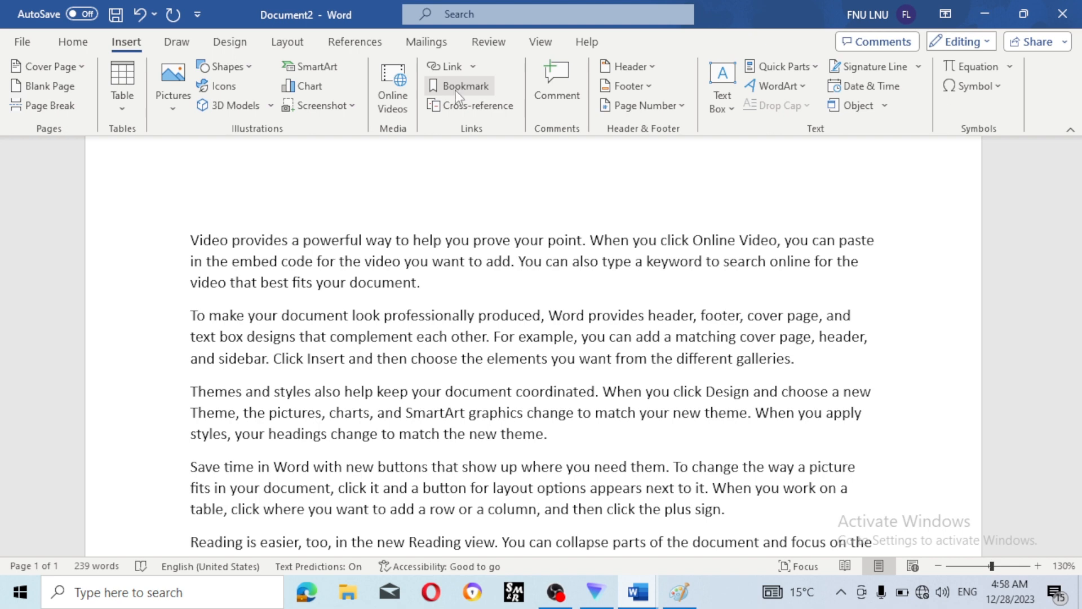
pyautogui.scroll(-6, 519, 416)
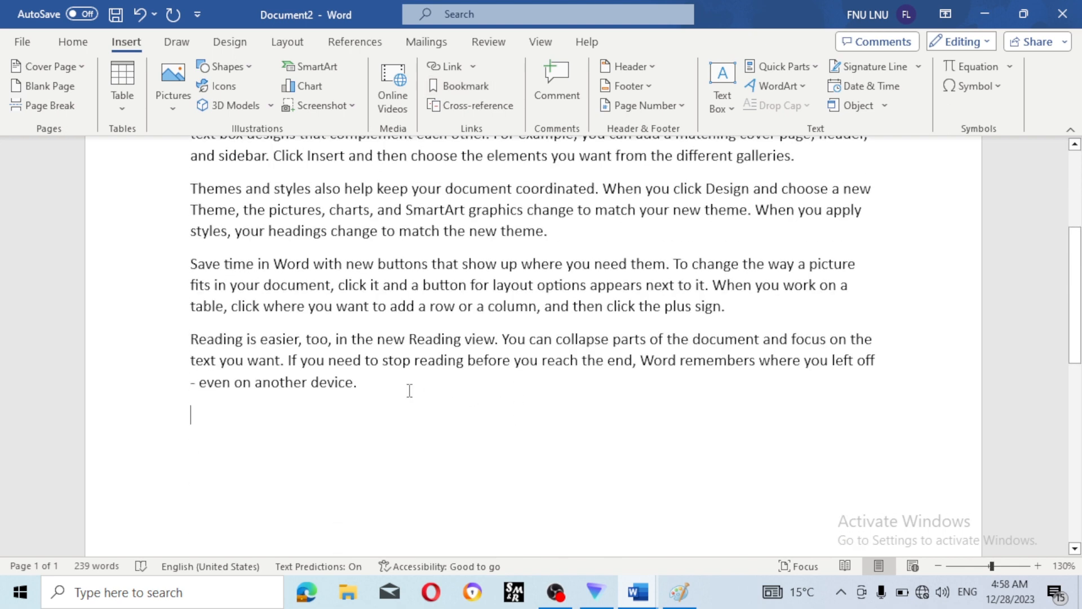
# - Select all the sample text and paste a second copy after it
pyautogui.hotkey('ctrl', 'a')
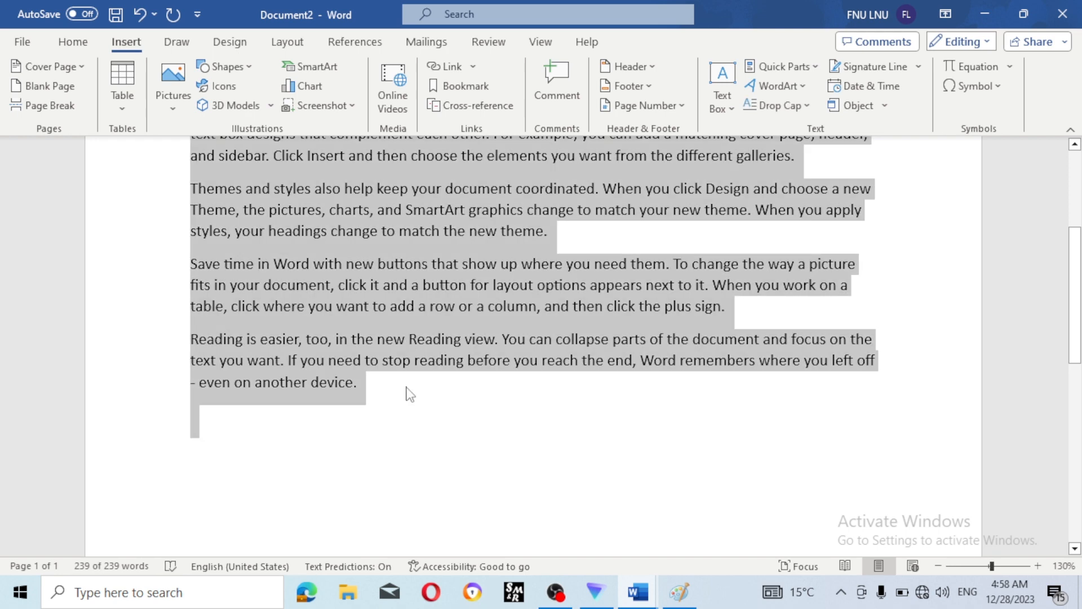
pyautogui.click(393, 408)
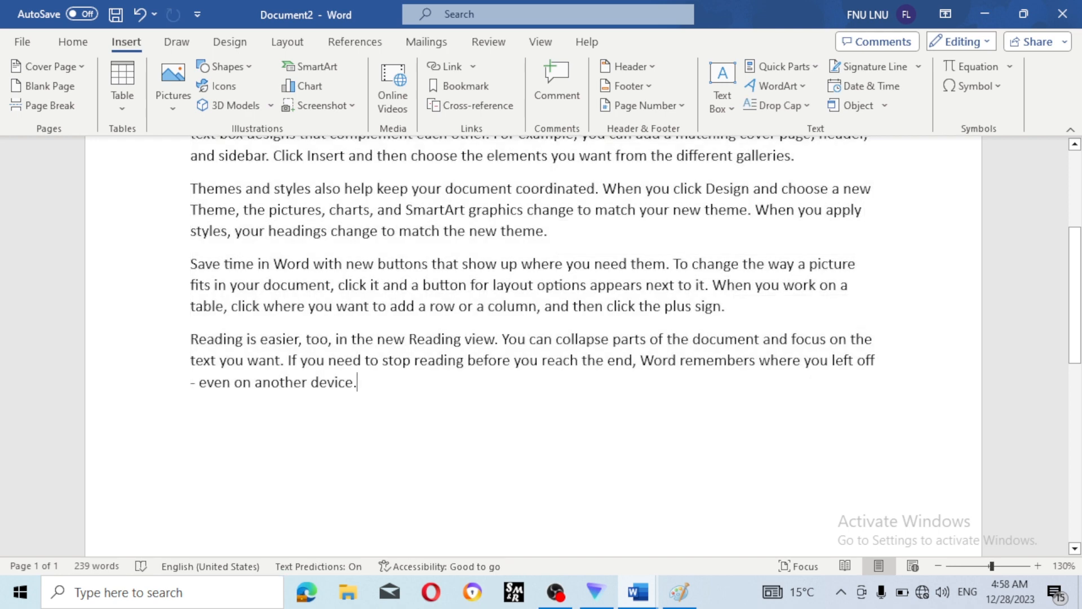
pyautogui.hotkey('ctrl', 'z')
pyautogui.write('Video provides a powerful way to help you prove your point. When you click Online Video, you can paste in the embed code for the video you want to add. You can also type a keyword to search online for the video that best fits your document. To make your document look professionally produced, Word provides header, footer, cover page, and text box designs that complement each other. For example, you can add a matching cover page, header, and sidebar. Click Insert and then choose the elements you want from the different galleries. Themes and styles also help keep your document coordinated. When you click Design and choose a new Theme, the pictures, charts, and SmartArt graphics change to match your new theme. When you apply styles, your headings change to match the new theme. Save time in Word with new buttons that show up where you need them. To change the way a picture fits in your document, click it and a button for layout options appears next to it. When you work on a table, click where you want to add a row or a column, and then click the plus sign. Reading is easier, too, in the new Reading view. You can collapse parts of the document and focus on the text you want. If you need to stop reading before you reach the end, Word remembers where you left off - even on another device.')
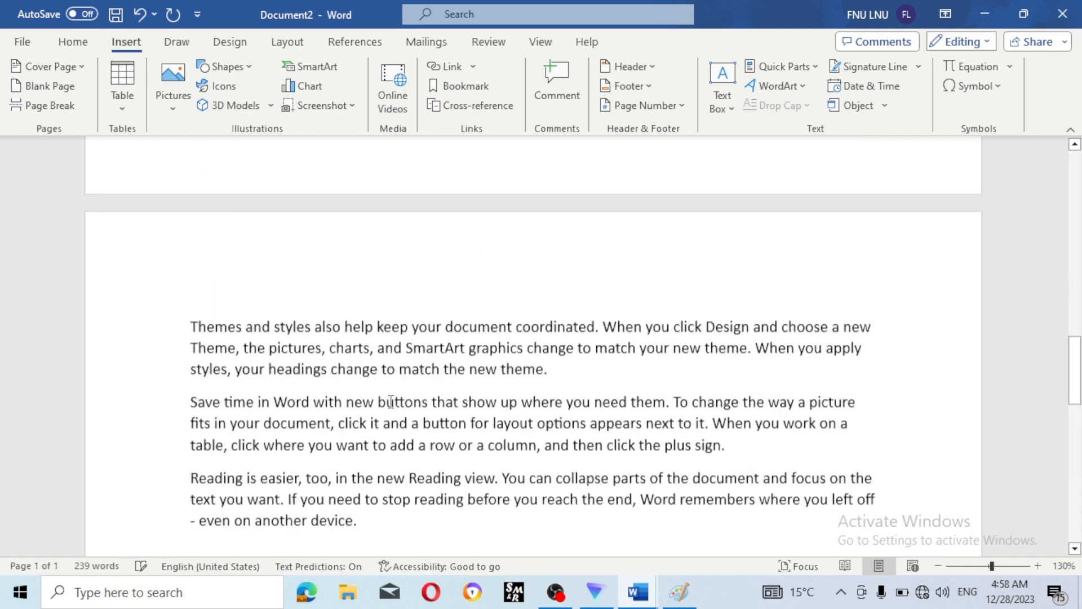
pyautogui.scroll(2, 391, 400)
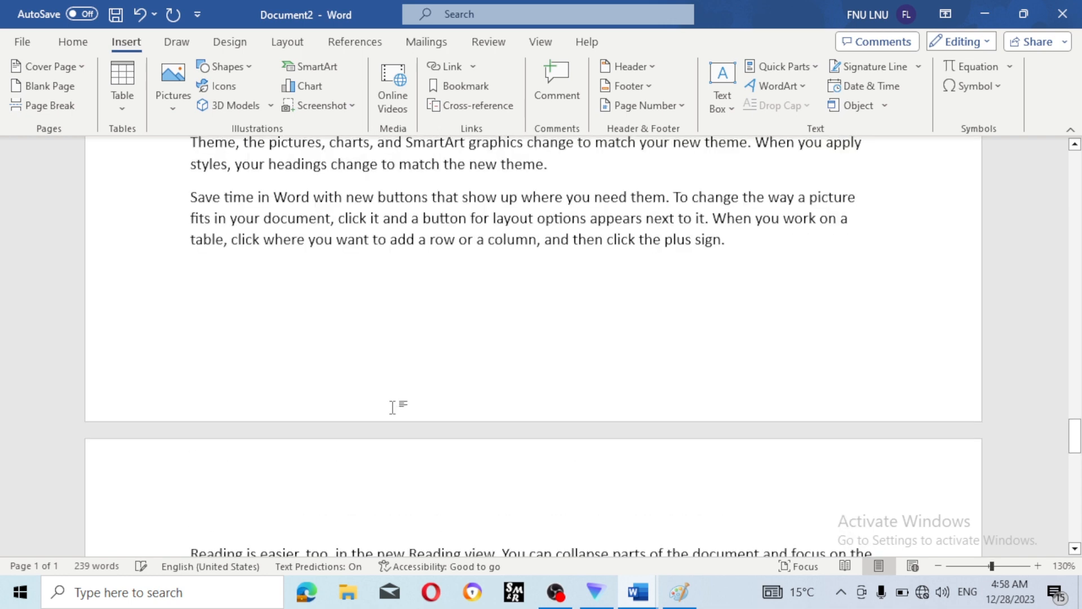
pyautogui.scroll(-2, 395, 407)
pyautogui.scroll(4, 397, 407)
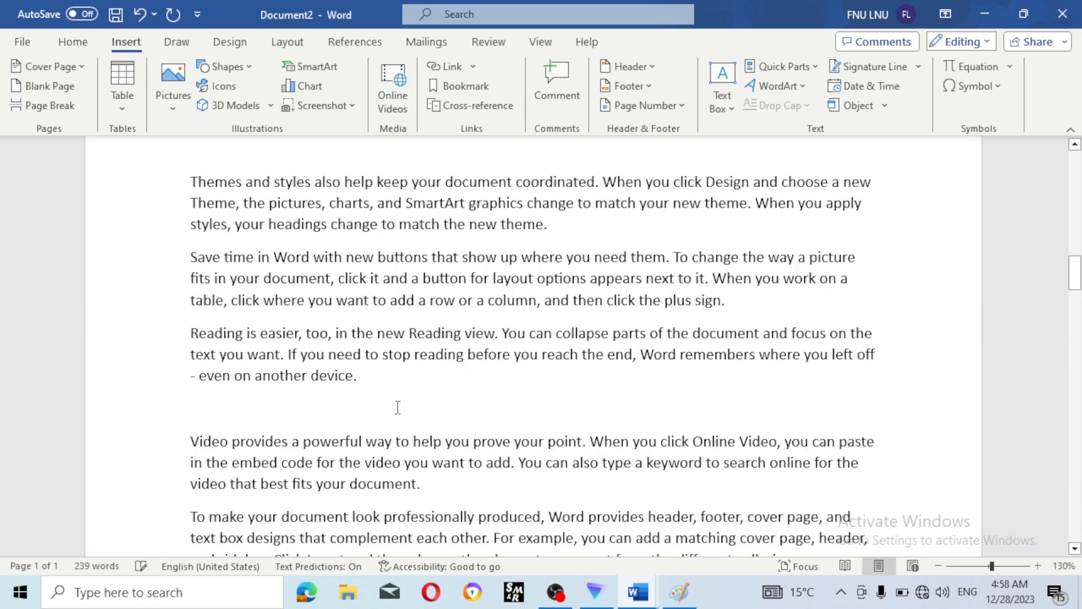
# - Select the word 'document' and draft a bookmark name, trying '12/11/2023'
pyautogui.scroll(-2, 397, 407)
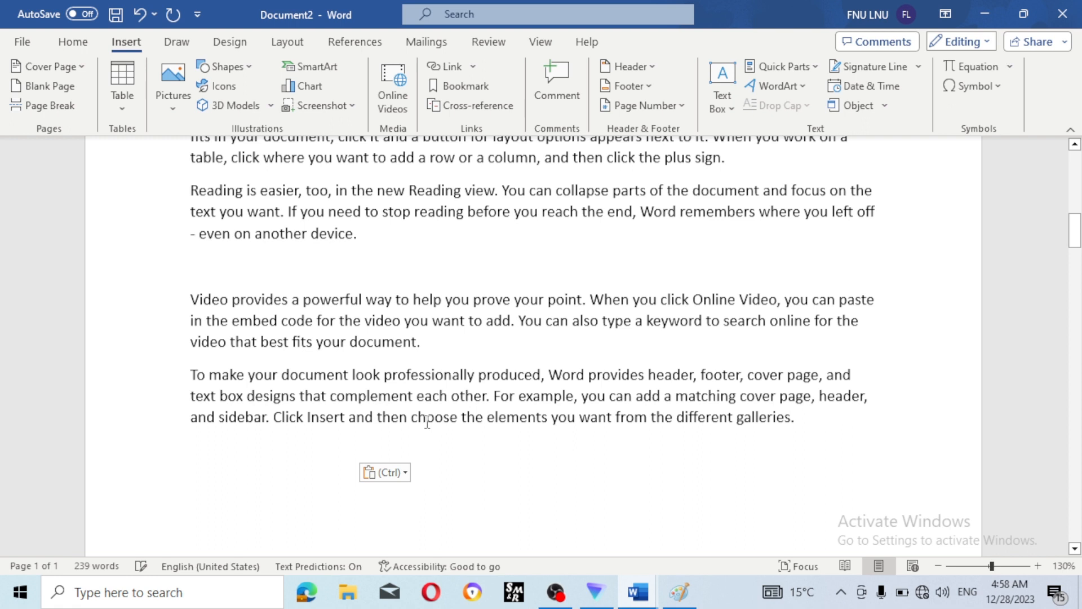
pyautogui.click(425, 352)
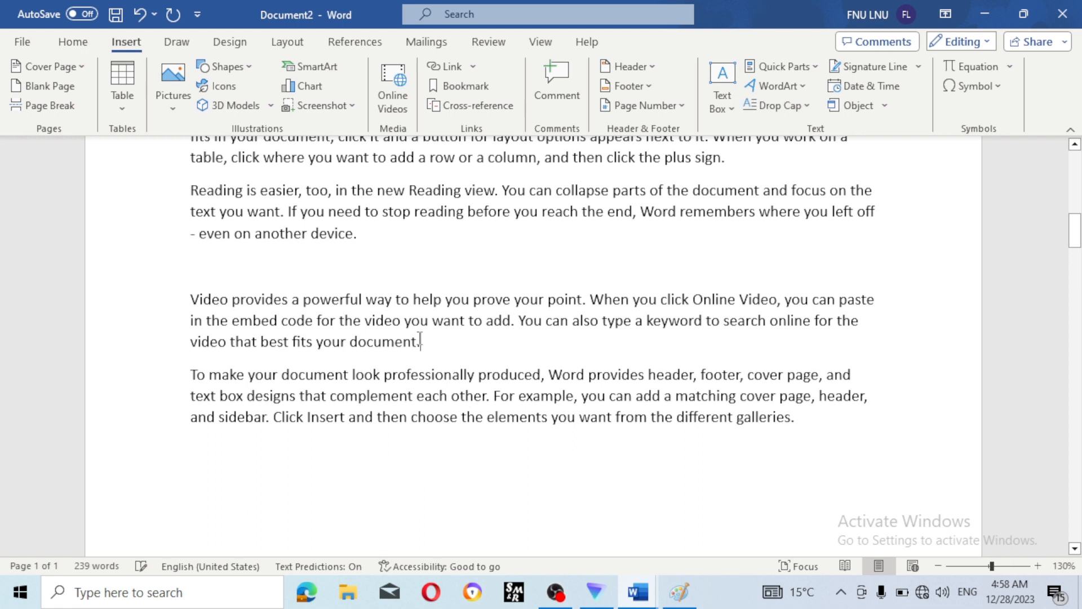
pyautogui.moveTo(421, 340); pyautogui.dragTo(350, 342)
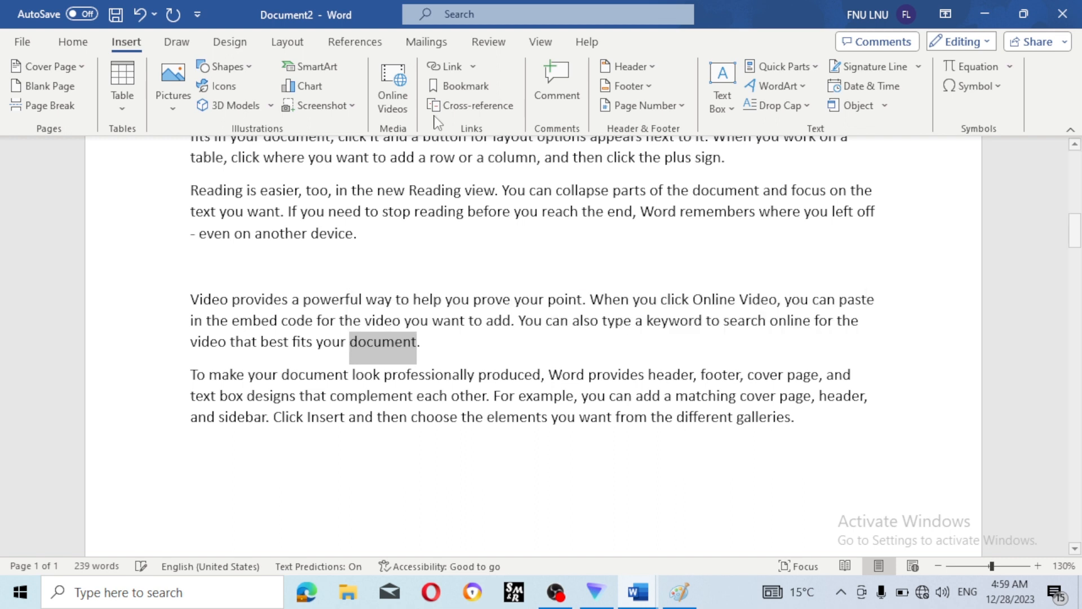
pyautogui.click(466, 85)
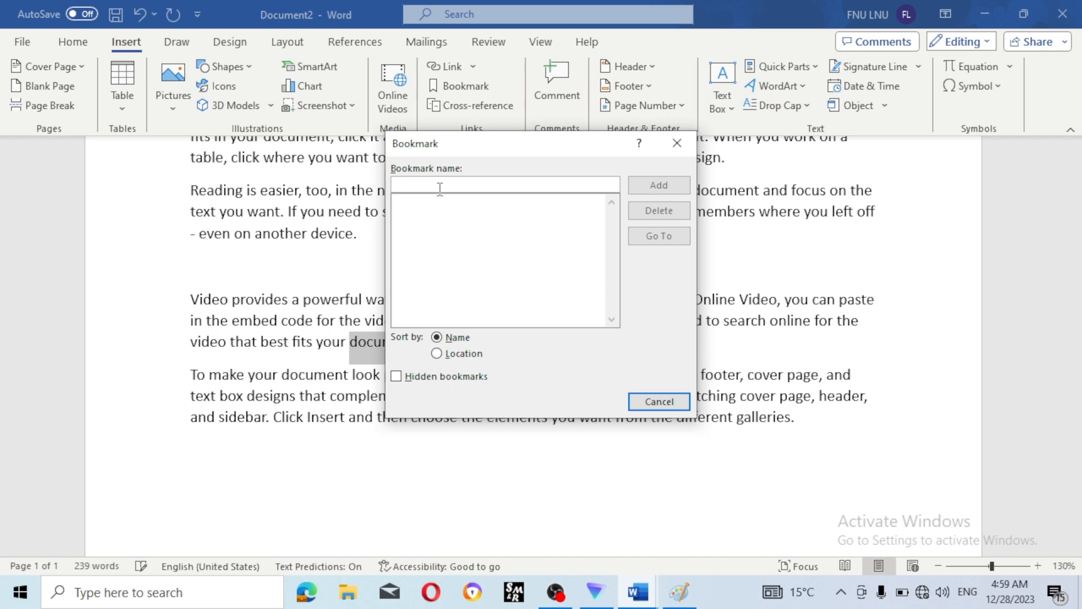
pyautogui.write('tody')
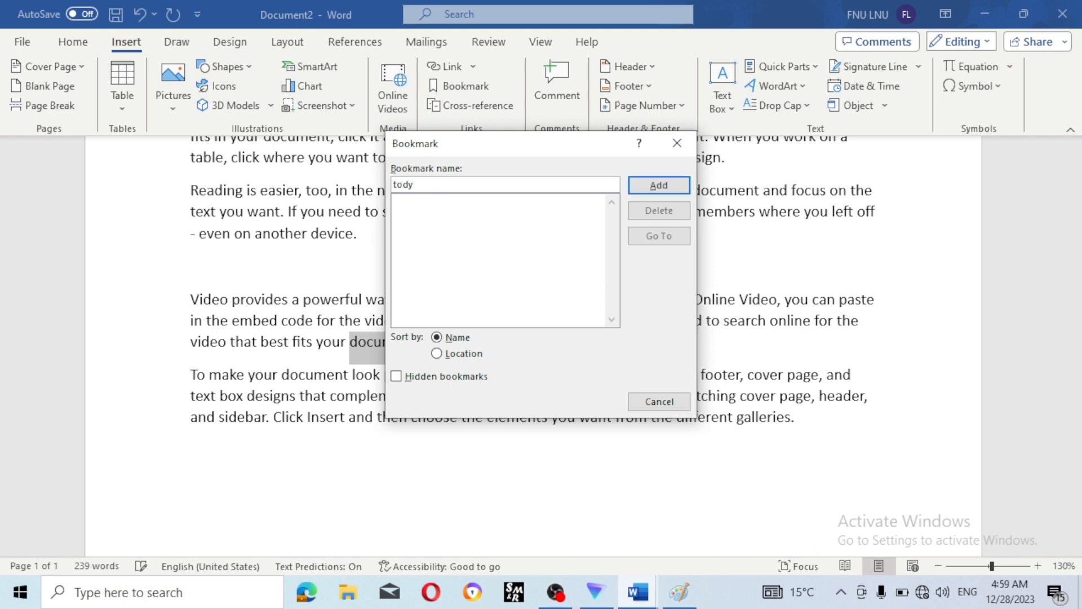
pyautogui.write('y')
pyautogui.press('BackSpace')
pyautogui.press('BackSpace')
pyautogui.press('BackSpace')
pyautogui.press('BackSpace')
pyautogui.press('BackSpace')
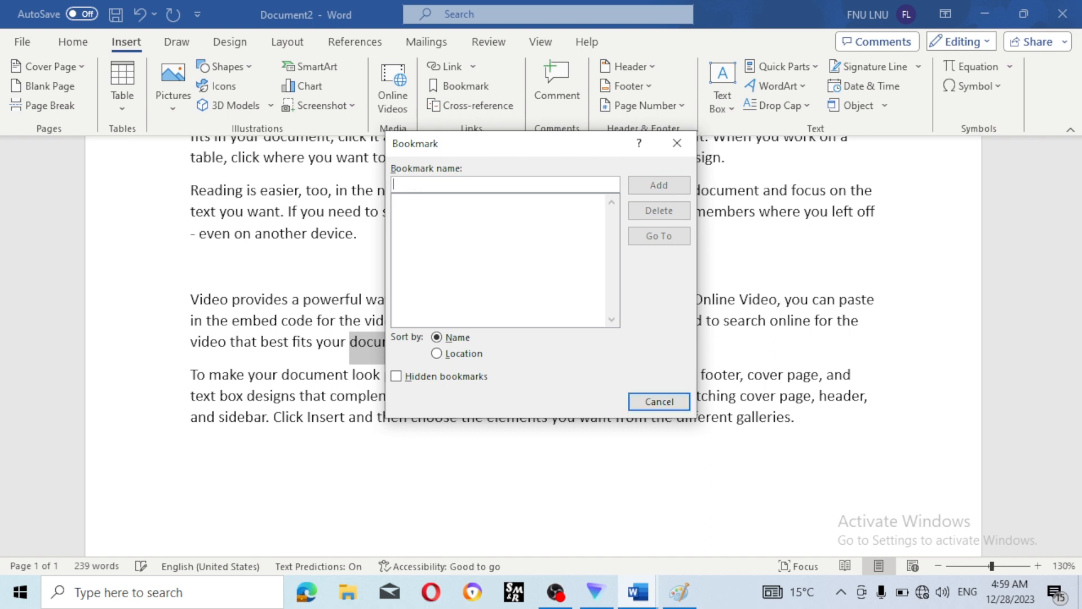
pyautogui.write('r')
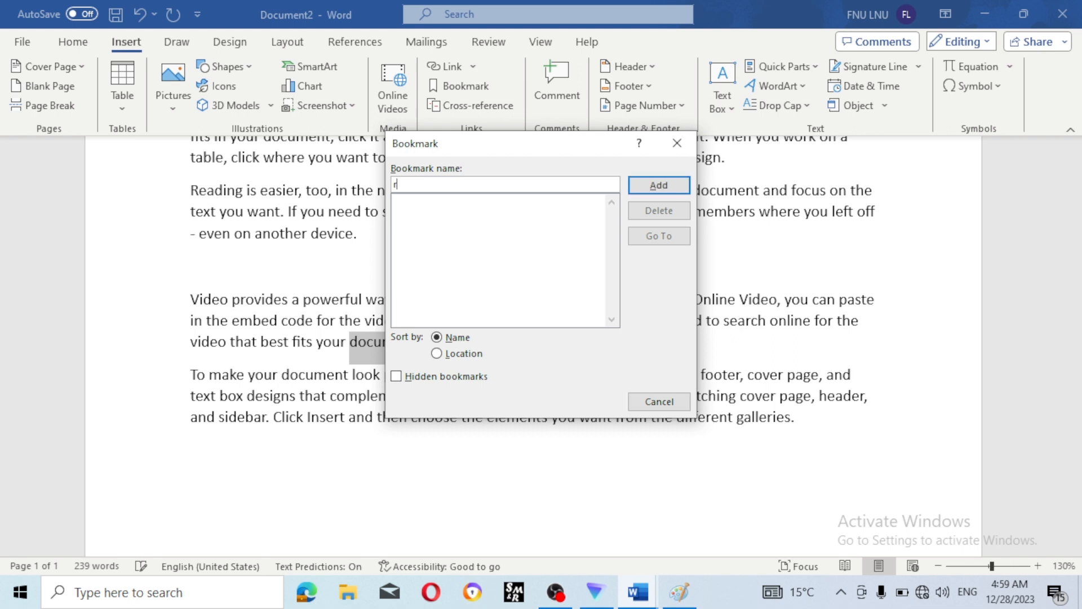
pyautogui.press('BackSpace')
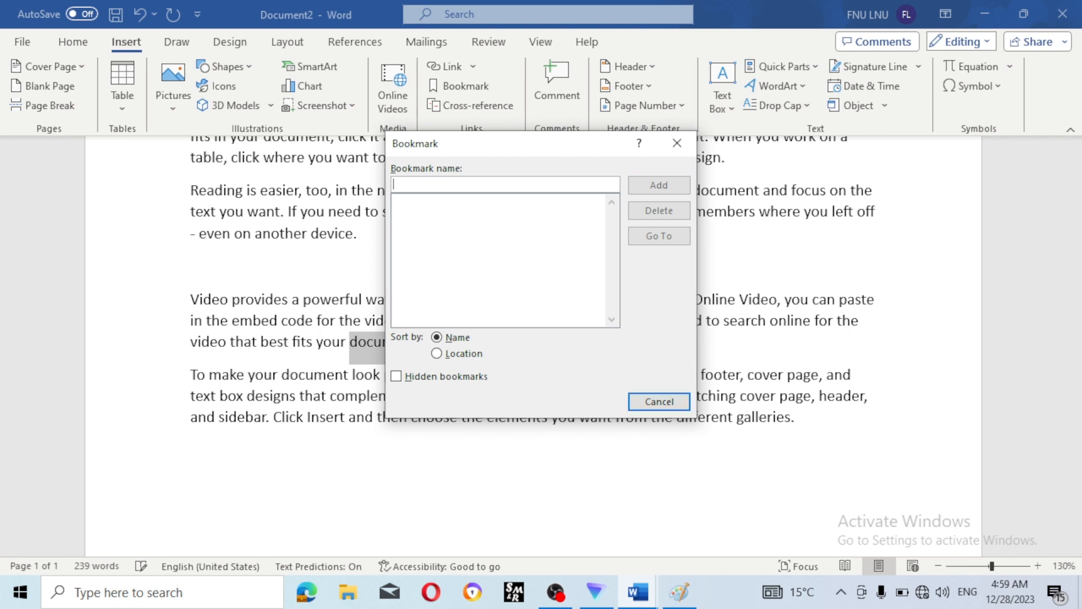
pyautogui.write('12/11/2023')
pyautogui.write('d')
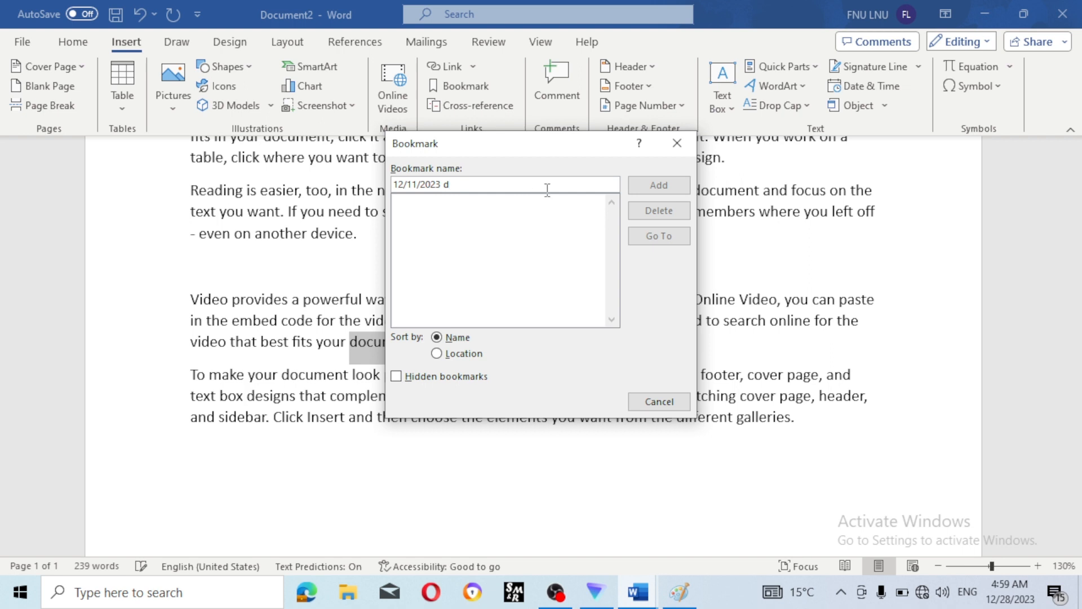
# - Toggle the Location sort and Hidden bookmarks options, then add the bookmark 'ram'
pyautogui.click(466, 353)
pyautogui.click(451, 377)
pyautogui.click(459, 338)
pyautogui.click(464, 351)
pyautogui.click(458, 337)
pyautogui.press('BackSpace')
pyautogui.press('BackSpace')
pyautogui.press('BackSpace')
pyautogui.press('BackSpace')
pyautogui.press('BackSpace')
pyautogui.press('BackSpace')
pyautogui.press('BackSpace')
pyautogui.press('BackSpace')
pyautogui.press('BackSpace')
pyautogui.press('BackSpace')
pyautogui.press('BackSpace')
pyautogui.press('BackSpace')
pyautogui.write('ram')
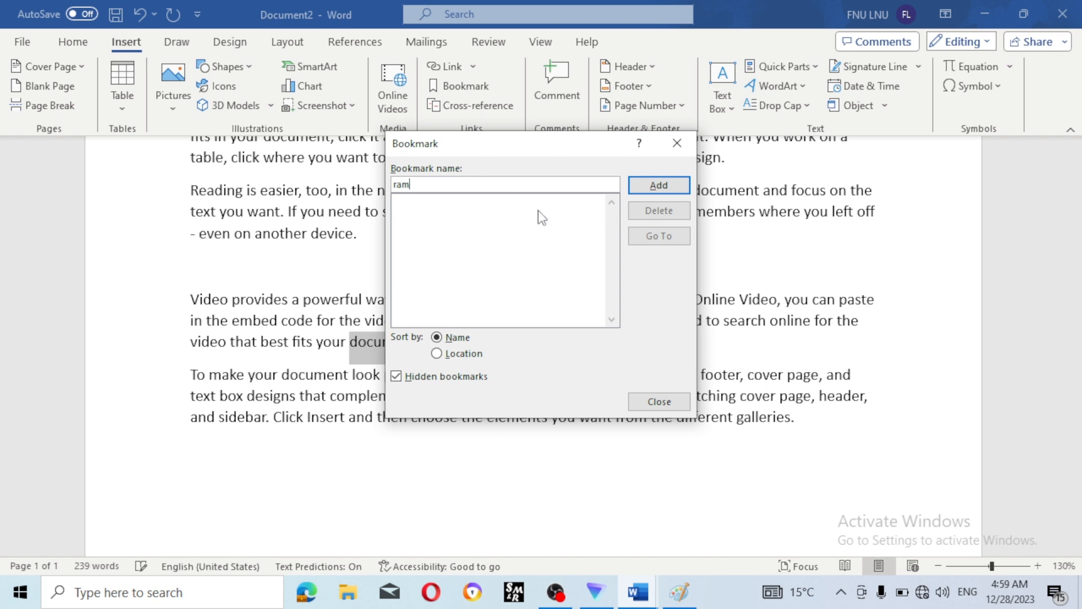
pyautogui.click(658, 185)
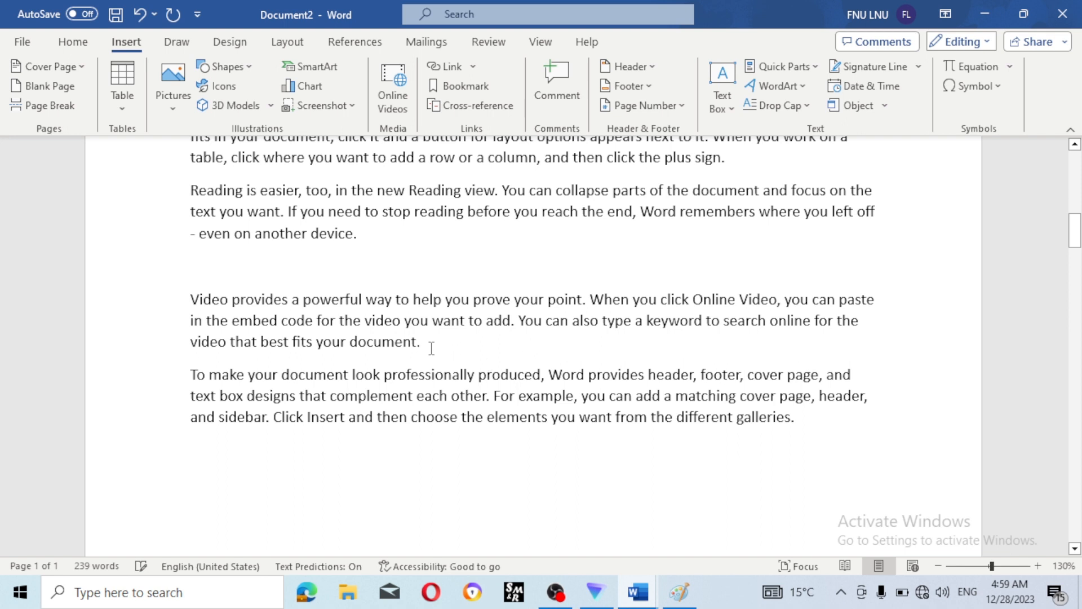
# - Jump from the document top to the 'ram' bookmark via Go To, then close the Bookmark dialog
pyautogui.scroll(-2, 430, 346)
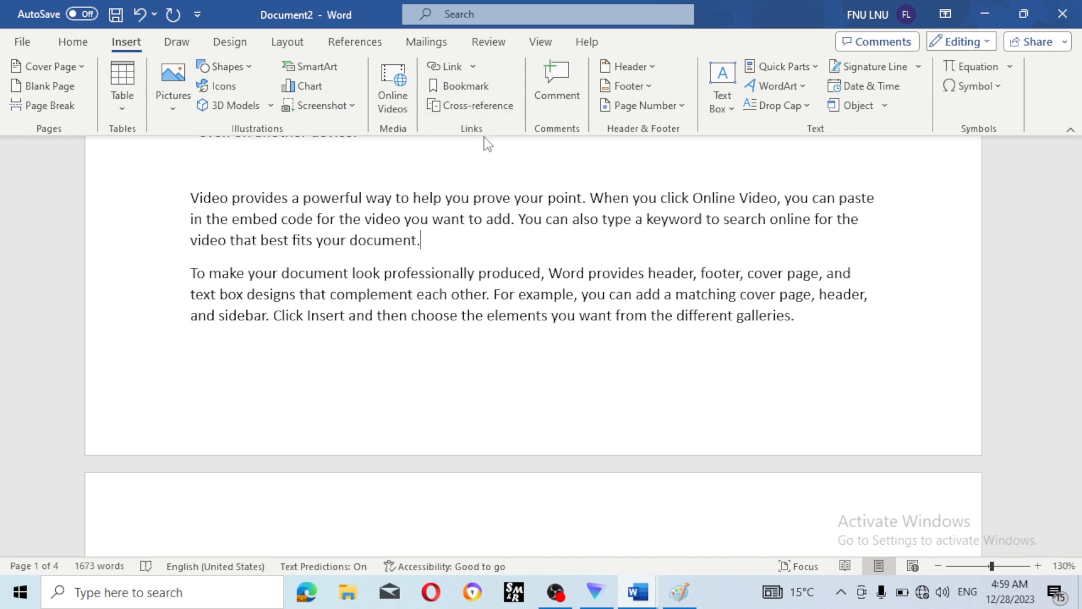
pyautogui.scroll(6, 499, 268)
pyautogui.scroll(-1, 500, 268)
pyautogui.scroll(3, 499, 268)
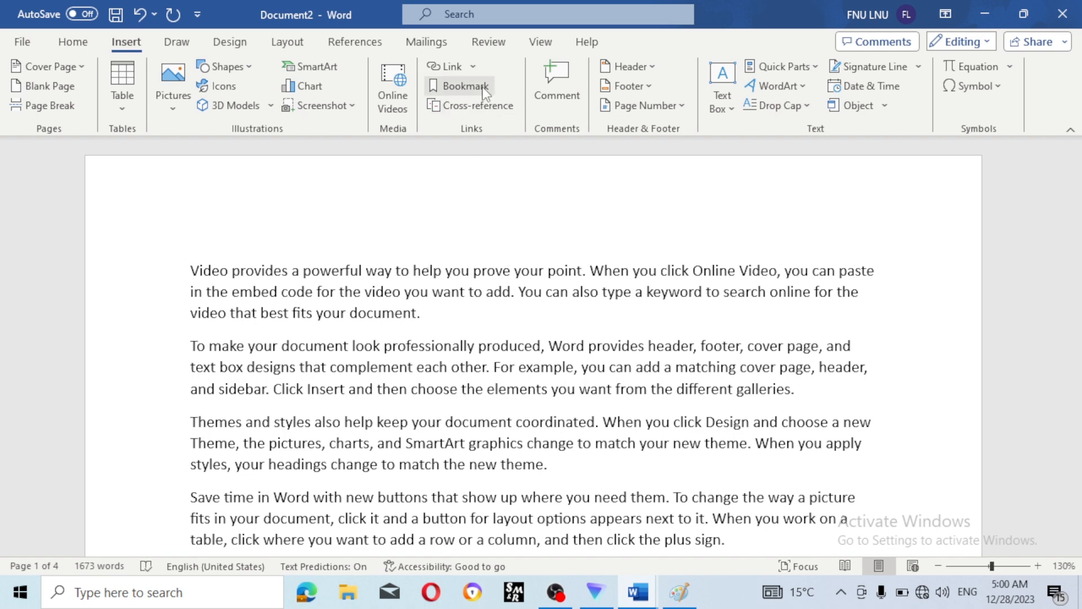
pyautogui.click(466, 87)
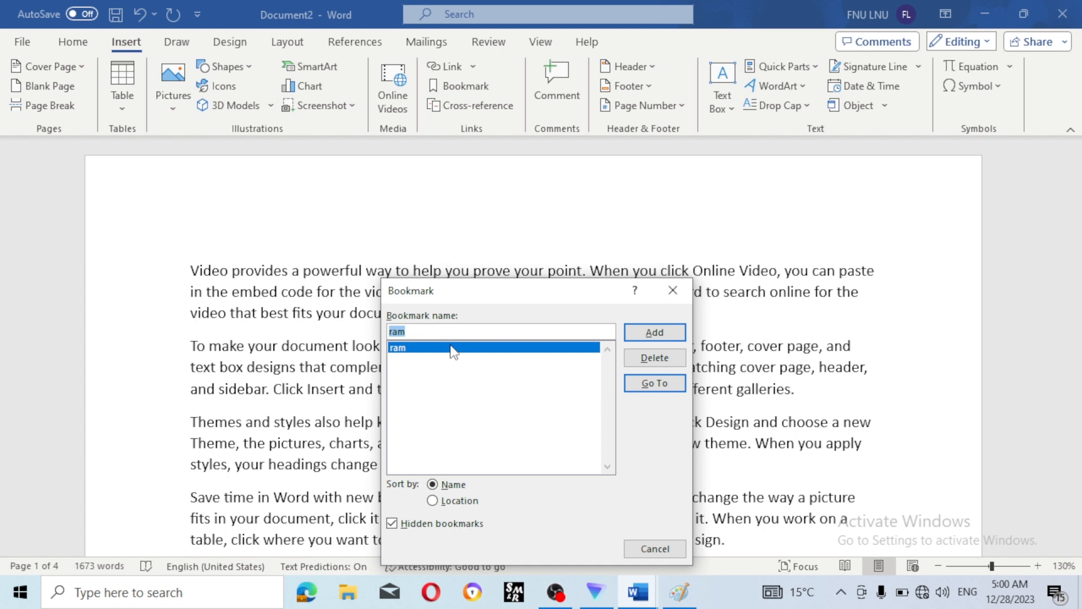
pyautogui.click(652, 389)
pyautogui.click(653, 385)
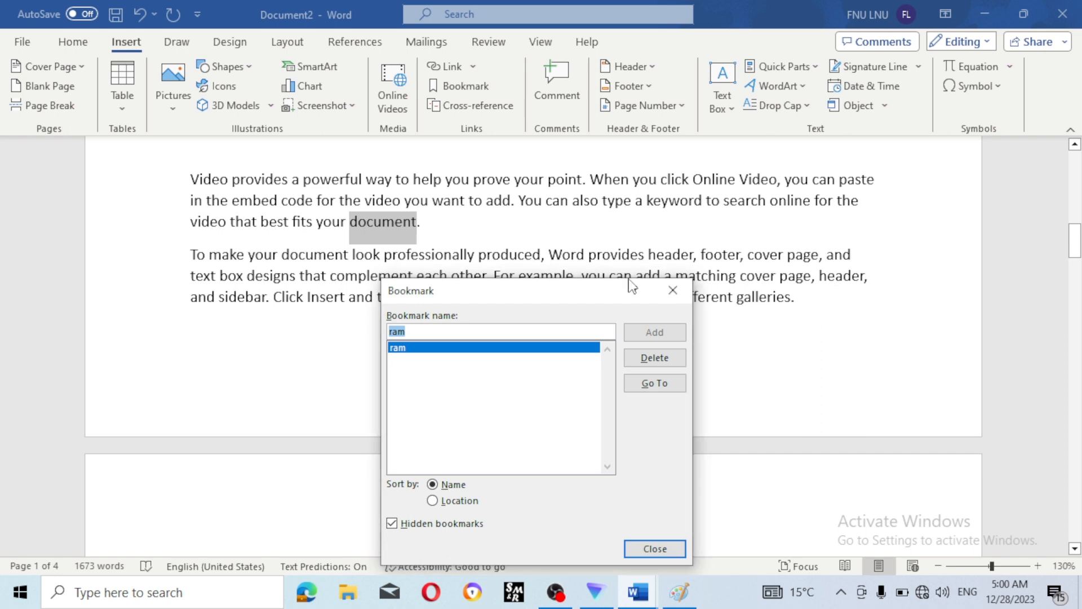
pyautogui.click(679, 286)
pyautogui.click(270, 240)
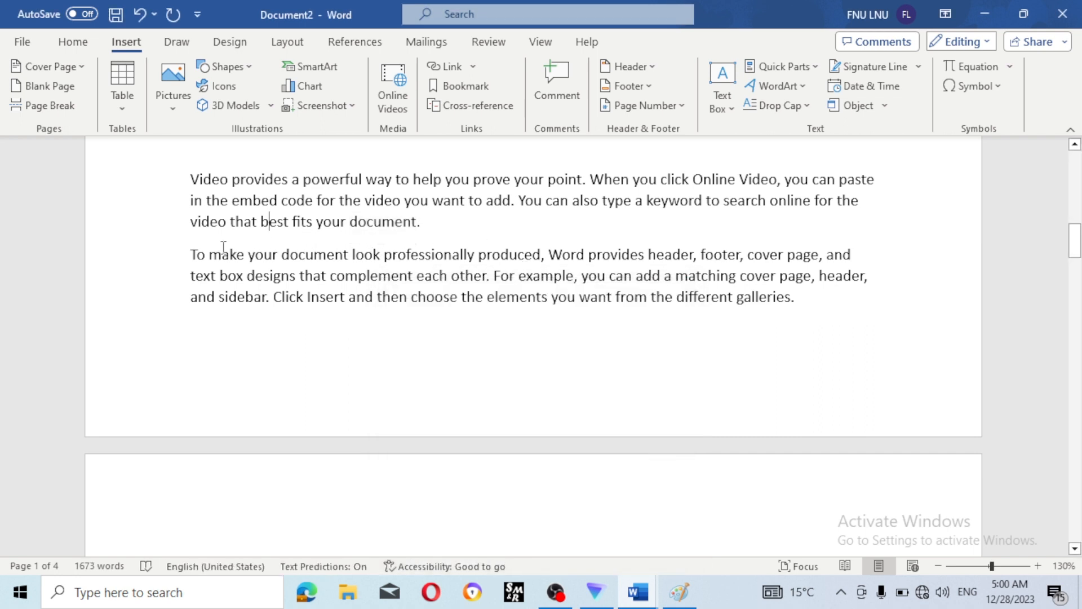
# - Start a new empty line after the Themes paragraph
pyautogui.moveTo(193, 254); pyautogui.dragTo(541, 255)
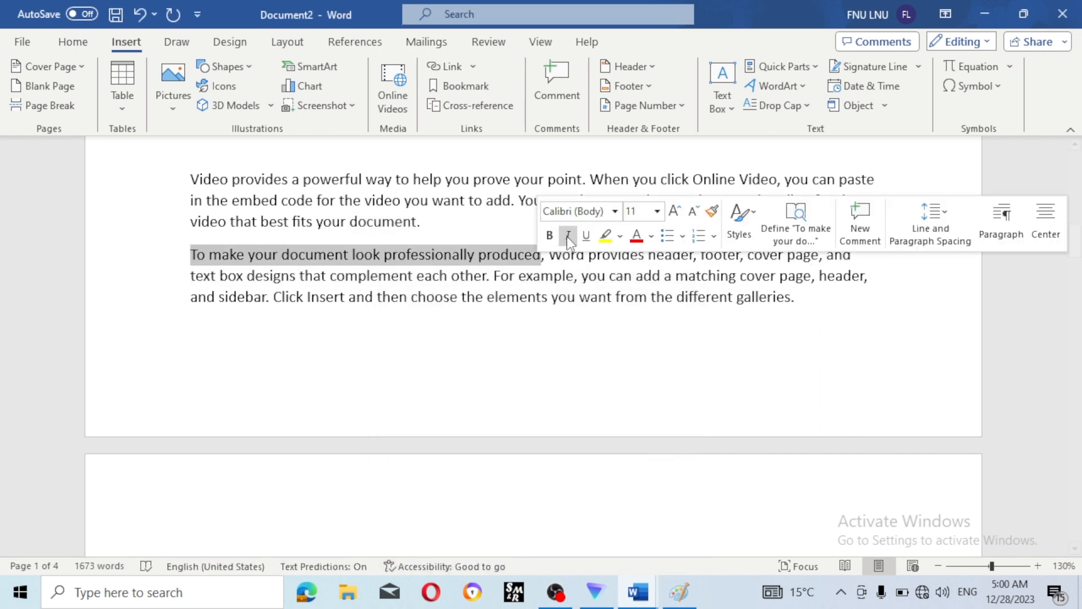
pyautogui.click(699, 411)
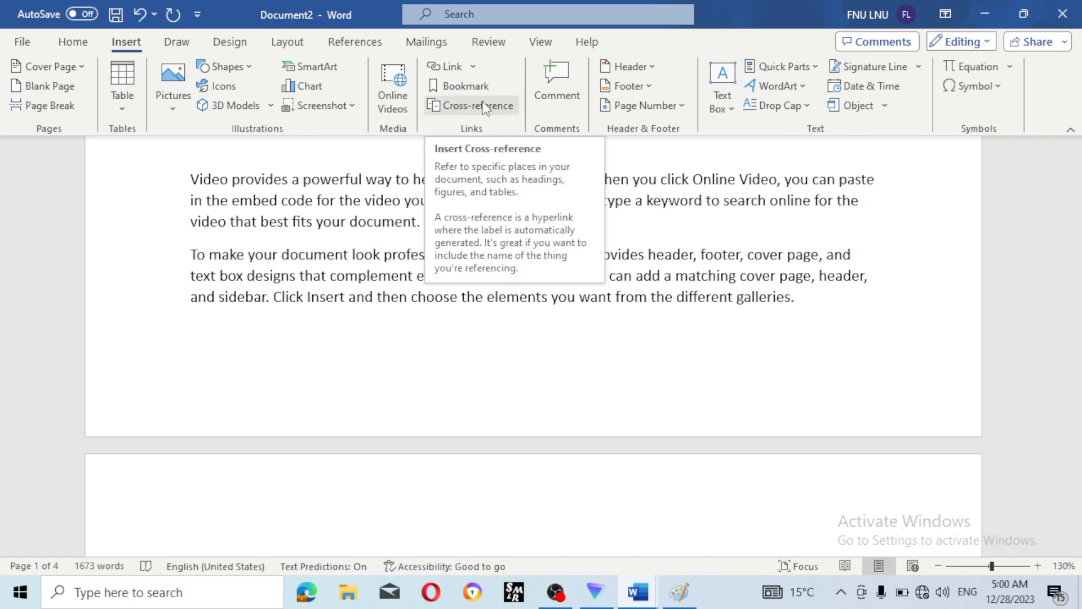
pyautogui.scroll(-10, 519, 338)
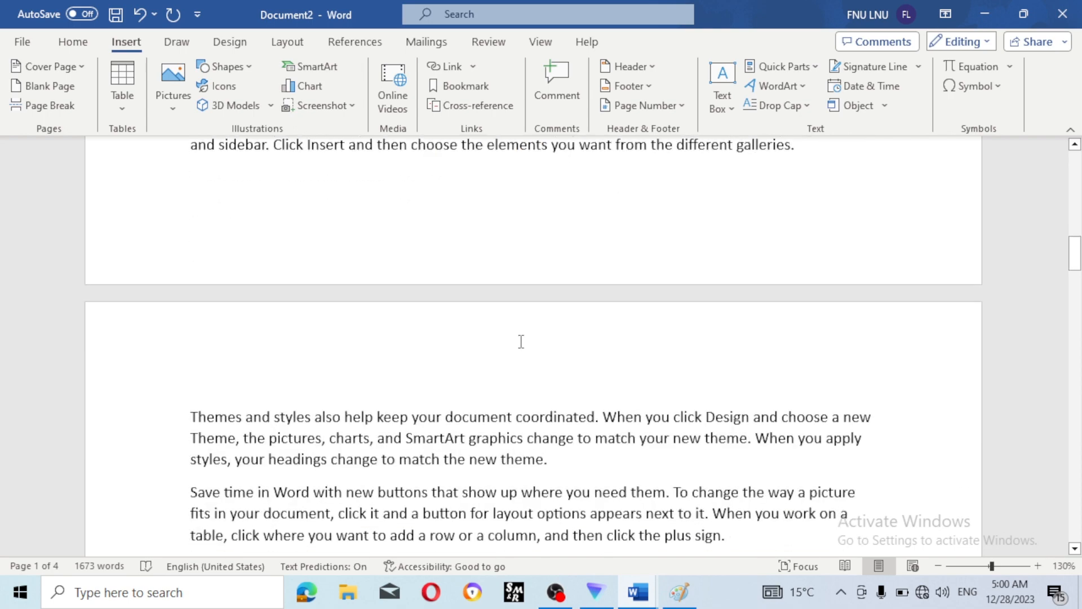
pyautogui.scroll(8, 519, 338)
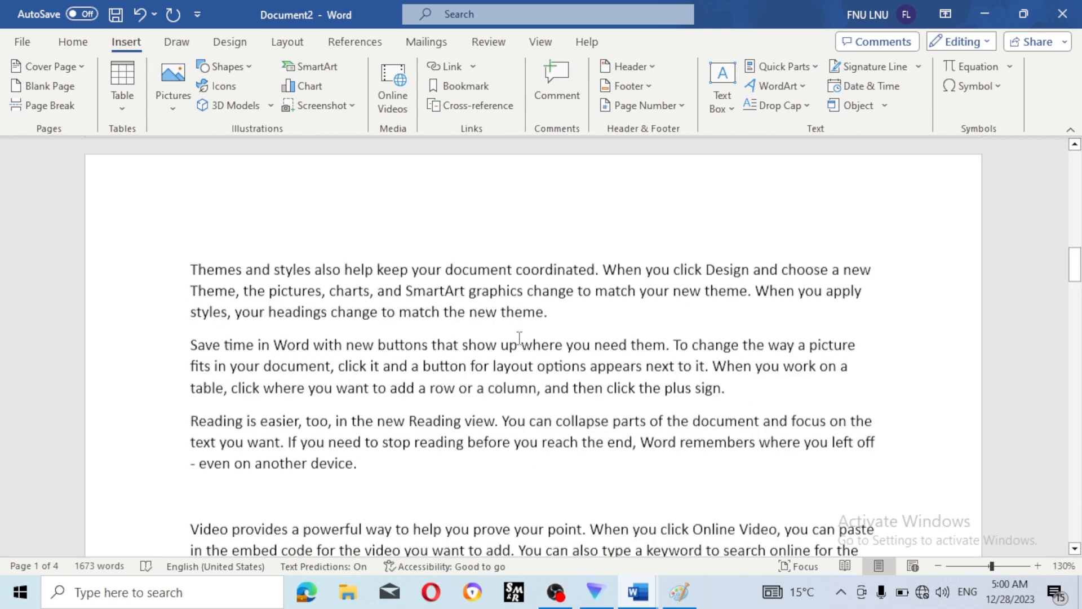
pyautogui.scroll(-12, 515, 335)
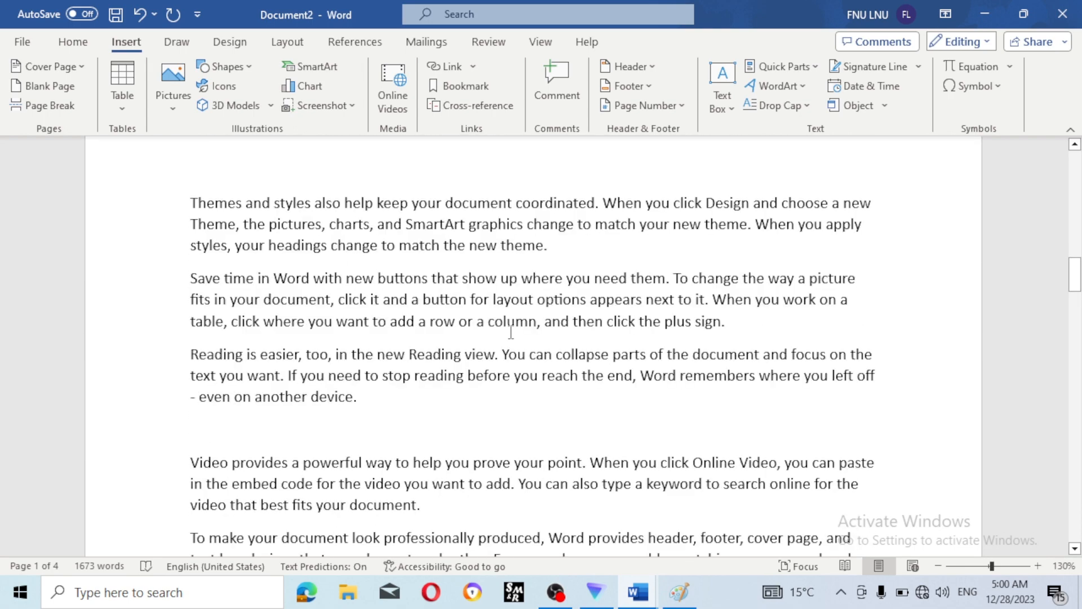
pyautogui.scroll(-8, 512, 321)
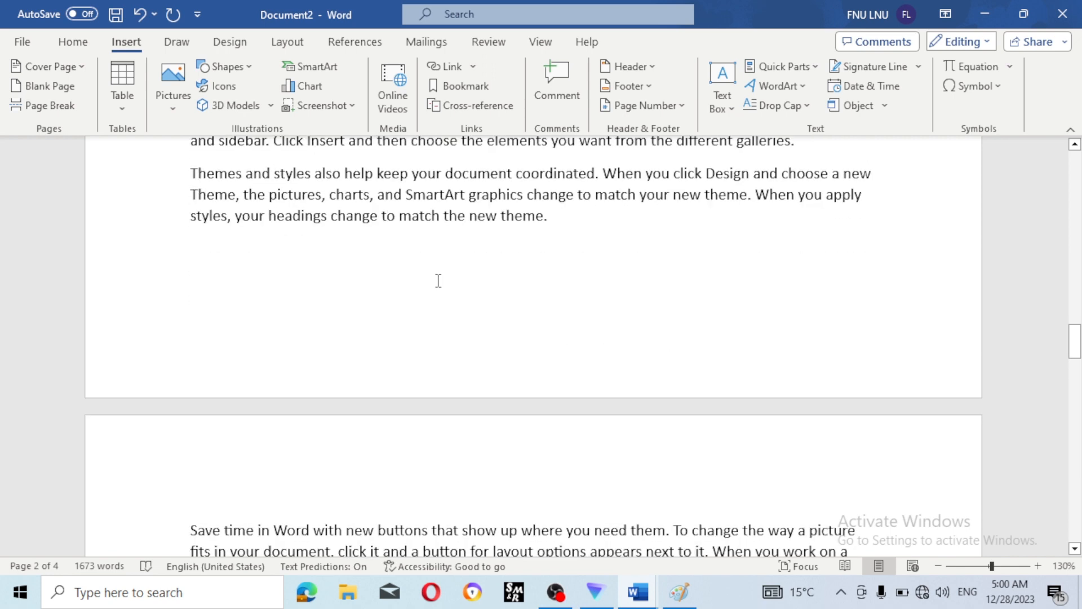
pyautogui.click(551, 215)
pyautogui.press('Return')
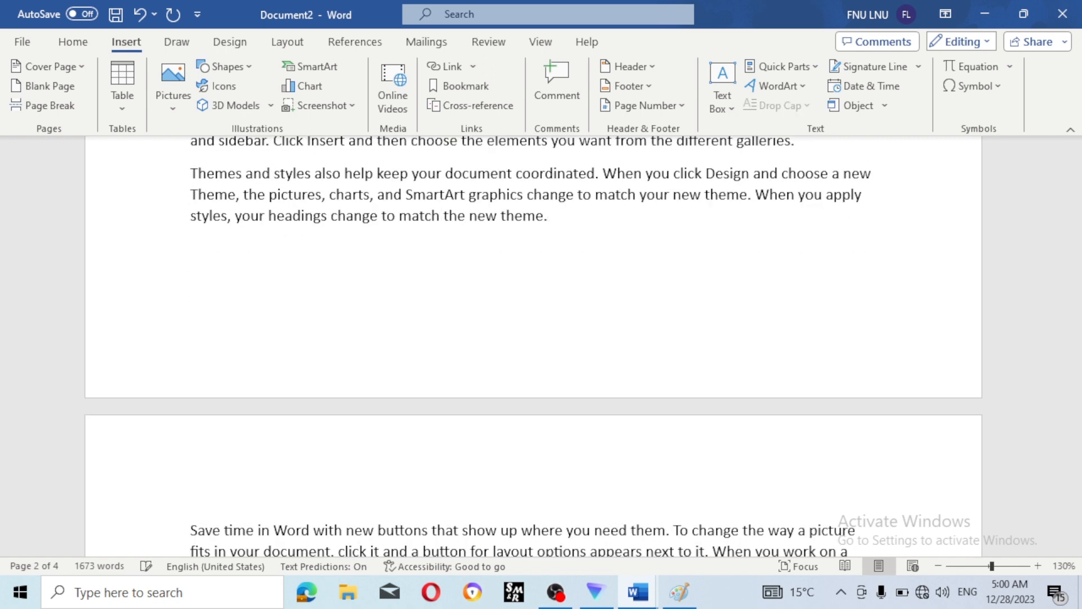
# - Insert a Bookmark cross-reference showing the page number, 1, then close the dialog
pyautogui.click(472, 106)
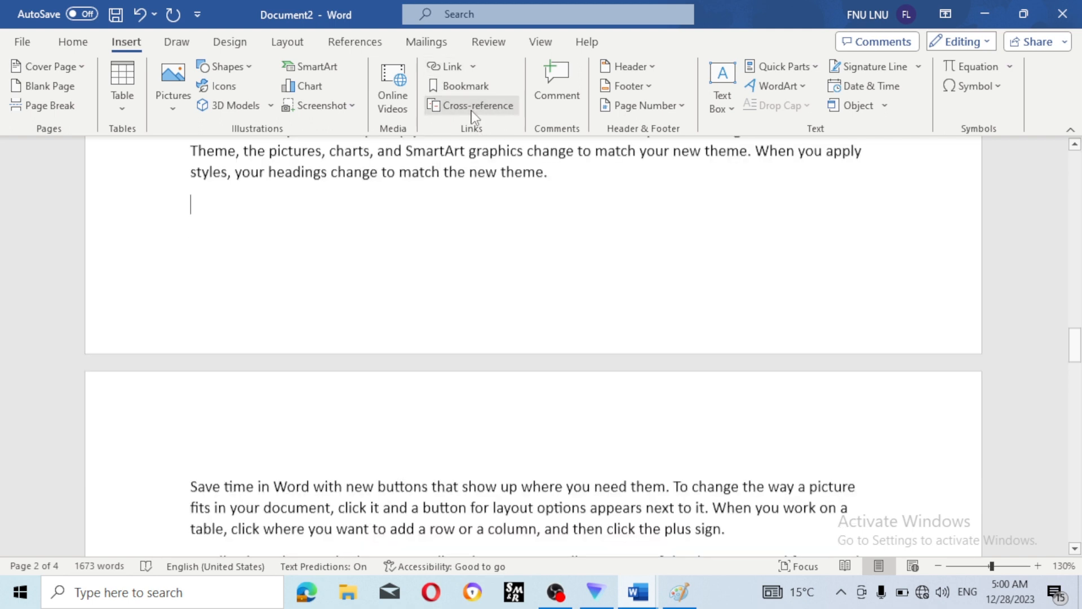
pyautogui.click(537, 186)
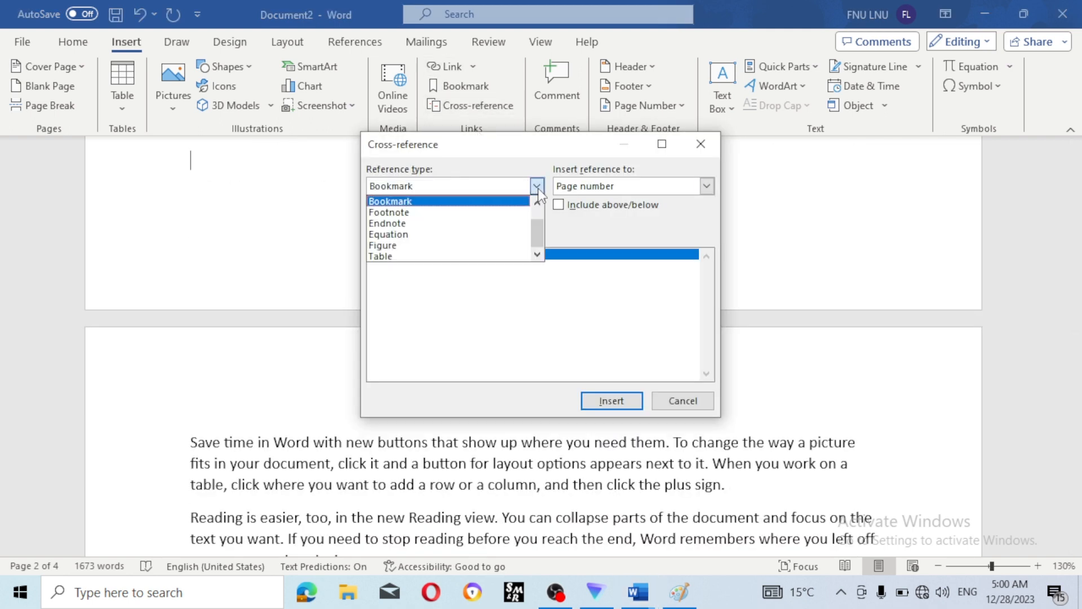
pyautogui.click(490, 201)
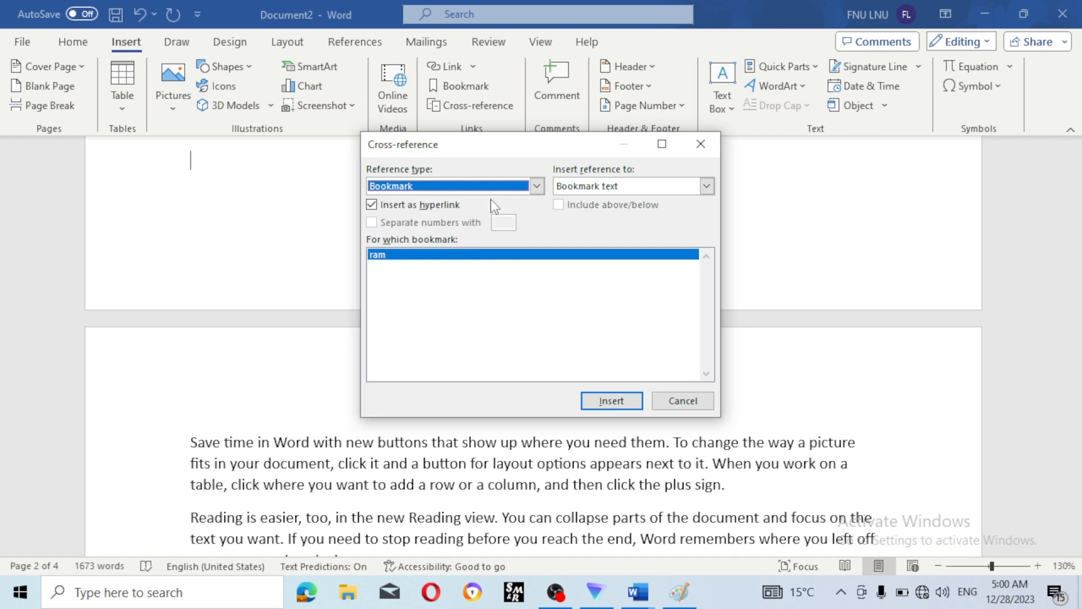
pyautogui.click(614, 191)
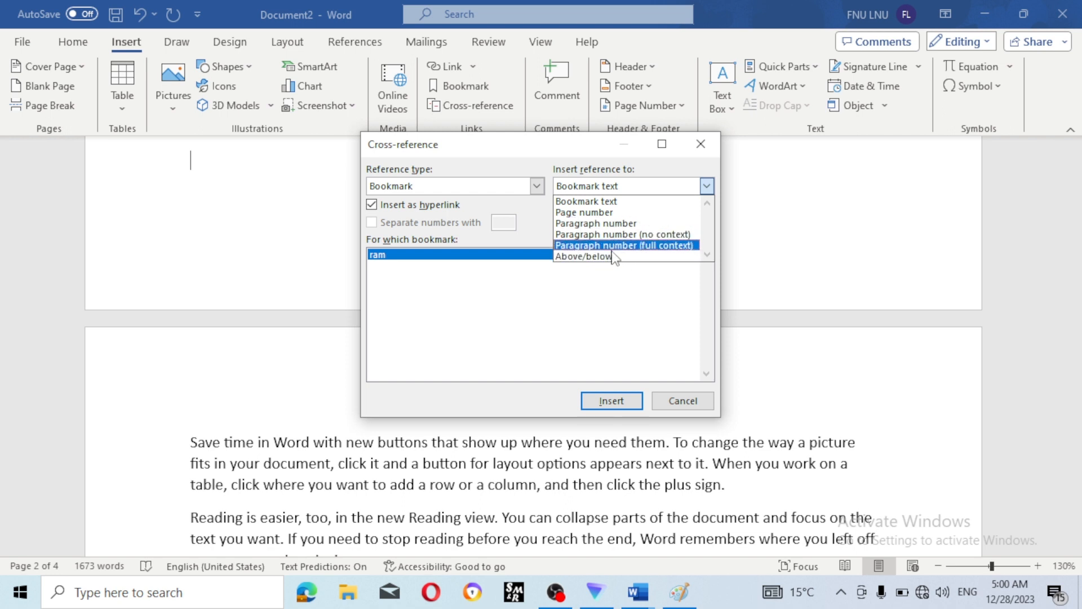
pyautogui.click(604, 212)
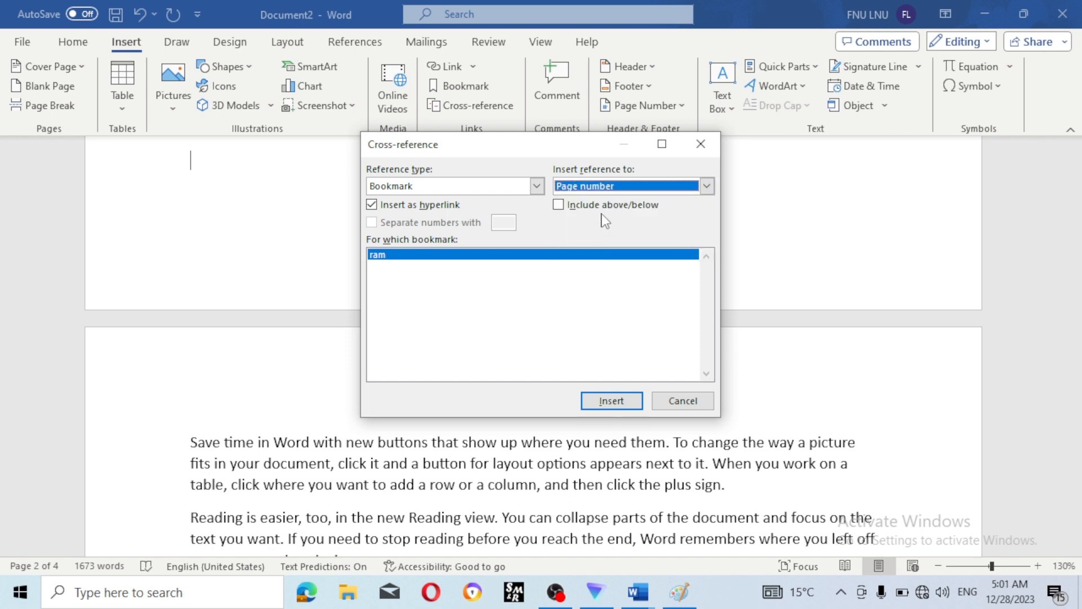
pyautogui.click(612, 401)
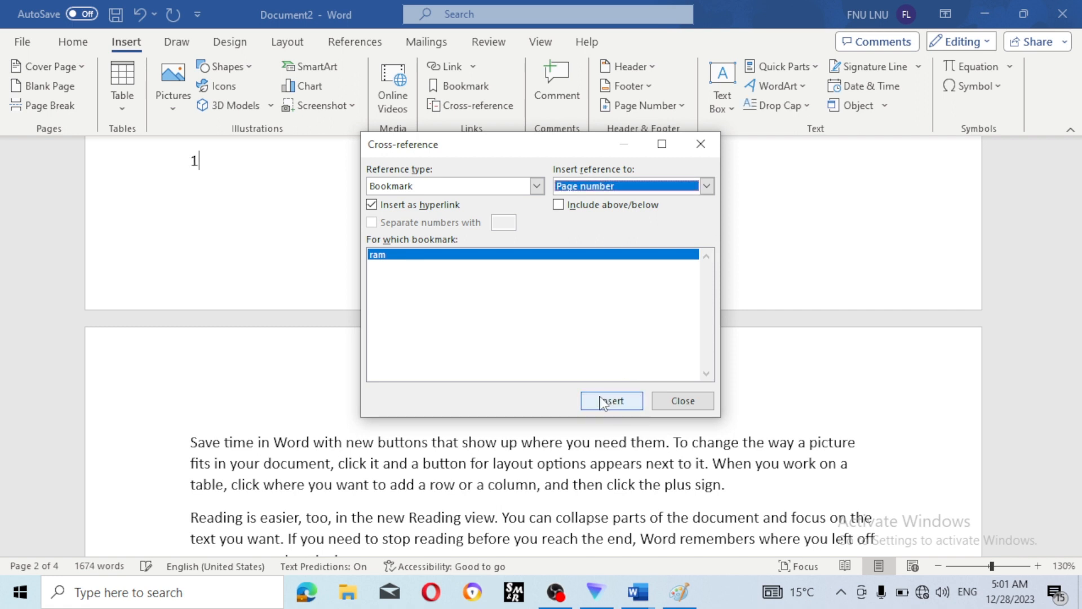
pyautogui.click(333, 198)
pyautogui.click(698, 150)
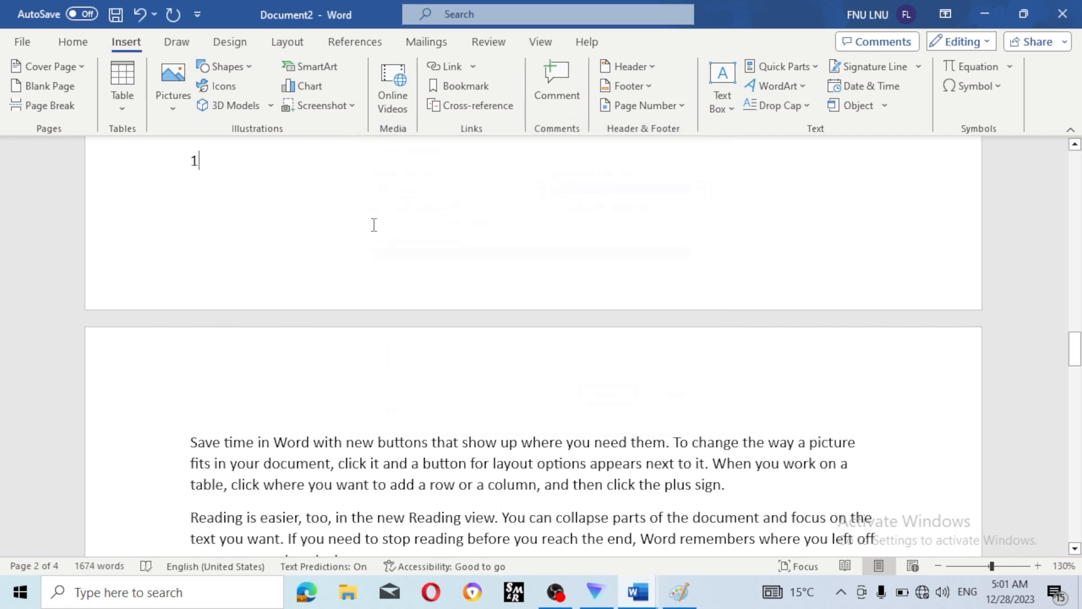
pyautogui.scroll(5, 236, 212)
pyautogui.scroll(15, 236, 212)
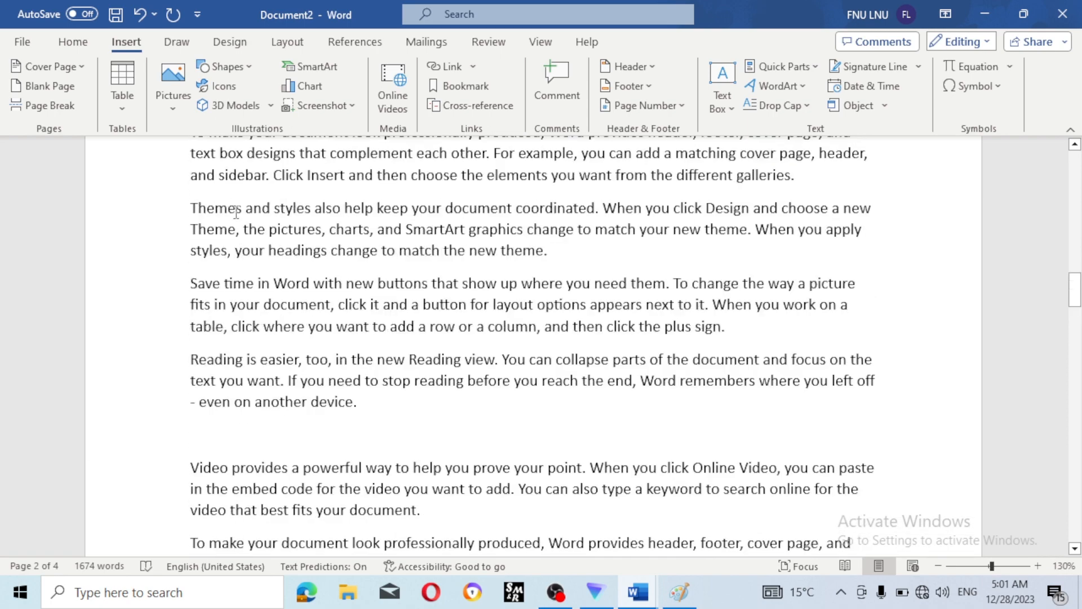
pyautogui.scroll(3, 236, 212)
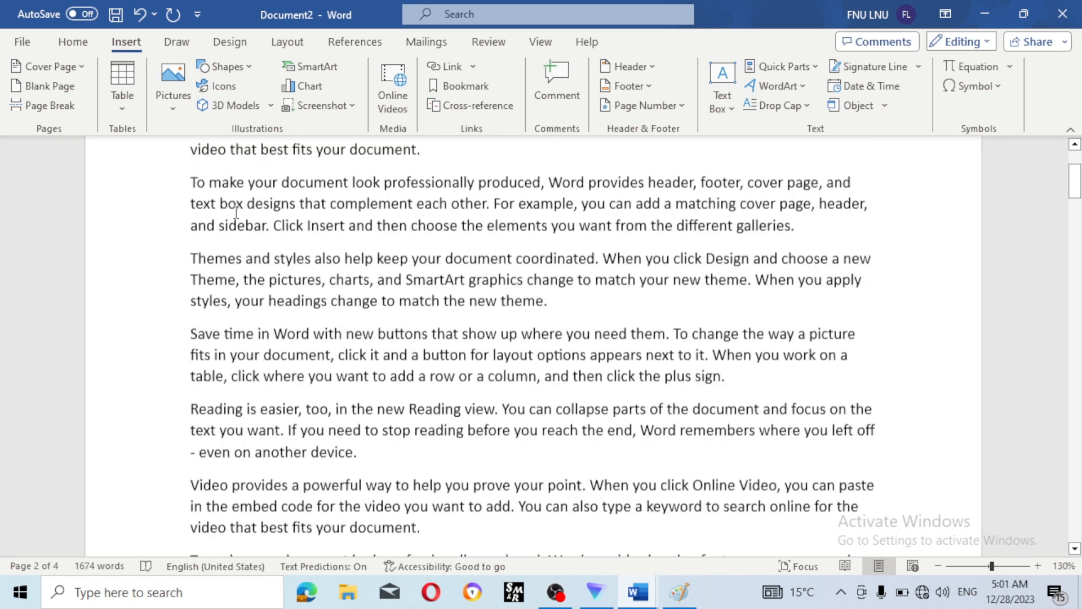
pyautogui.scroll(3, 236, 212)
pyautogui.scroll(-4, 250, 224)
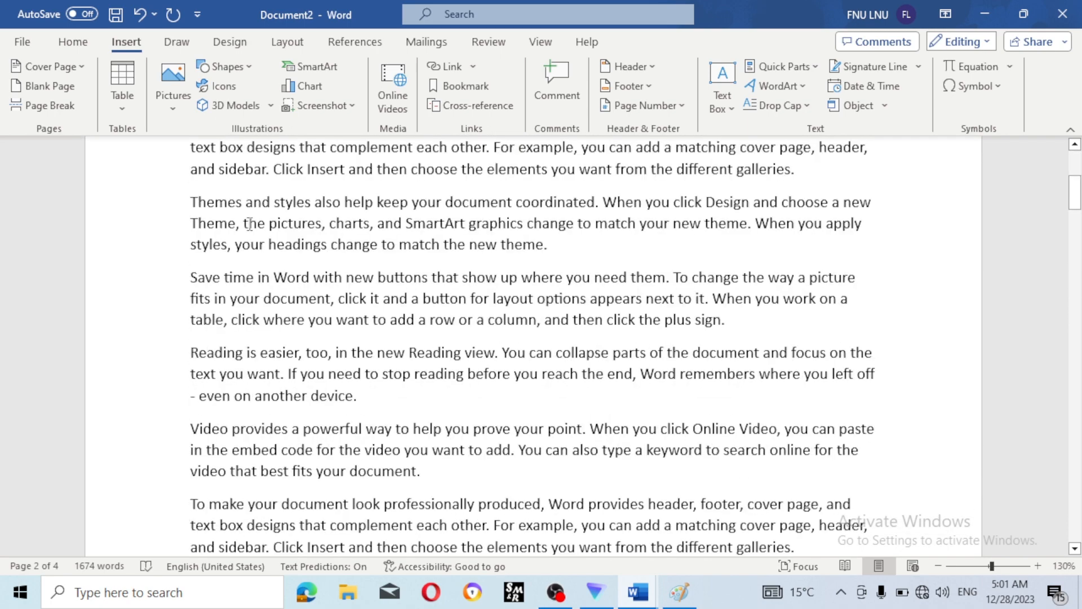
pyautogui.scroll(-9, 250, 224)
pyautogui.scroll(-3, 384, 289)
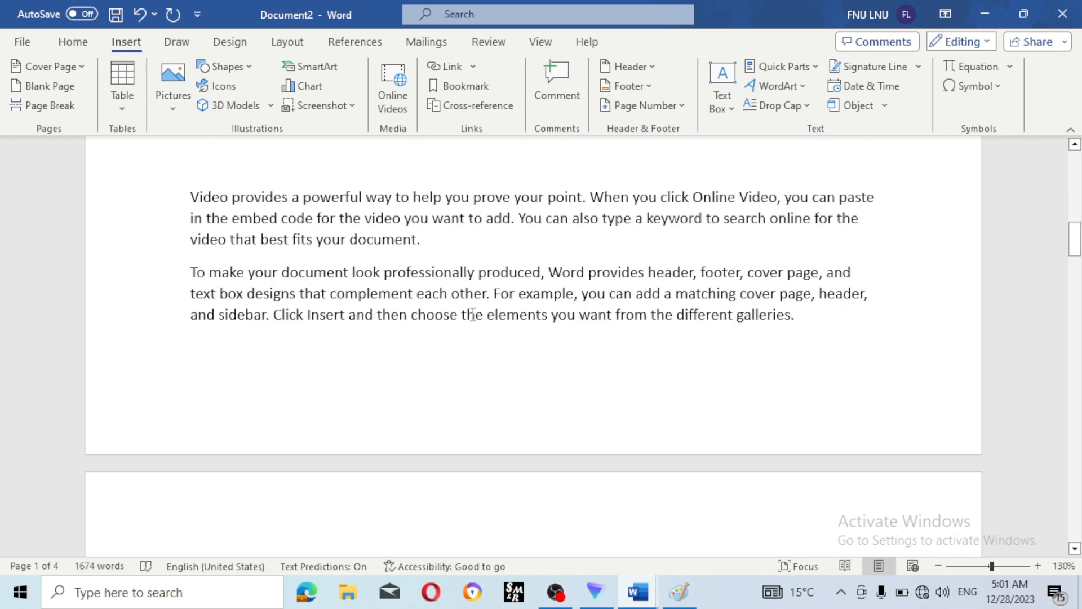
pyautogui.scroll(-10, 472, 314)
pyautogui.scroll(-2, 217, 268)
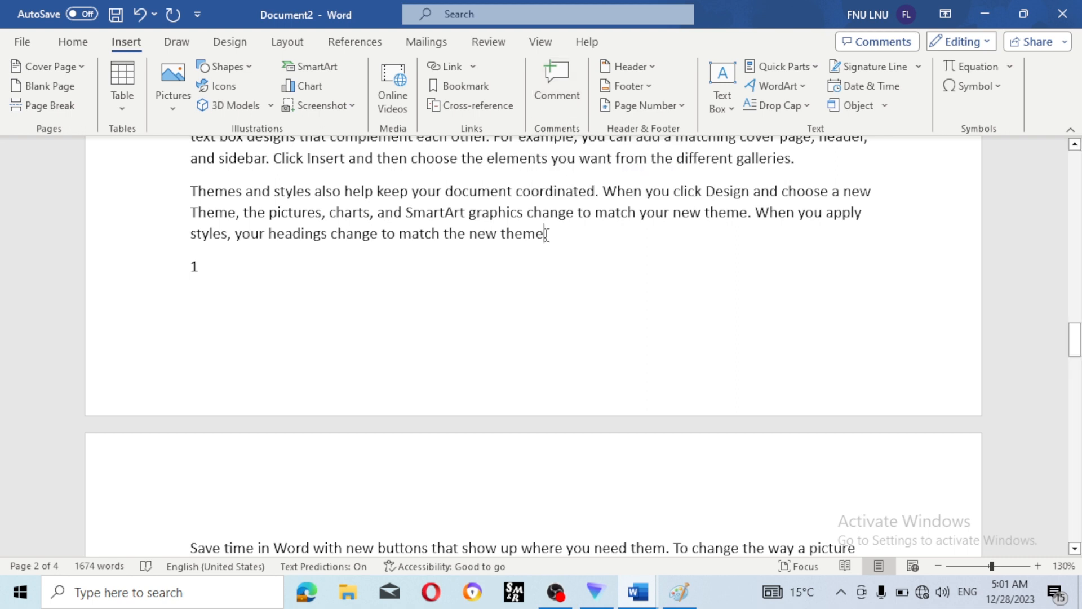
# - Attach a comment to 'the new theme.' and type 'New' as its text
pyautogui.moveTo(546, 233); pyautogui.dragTo(451, 227)
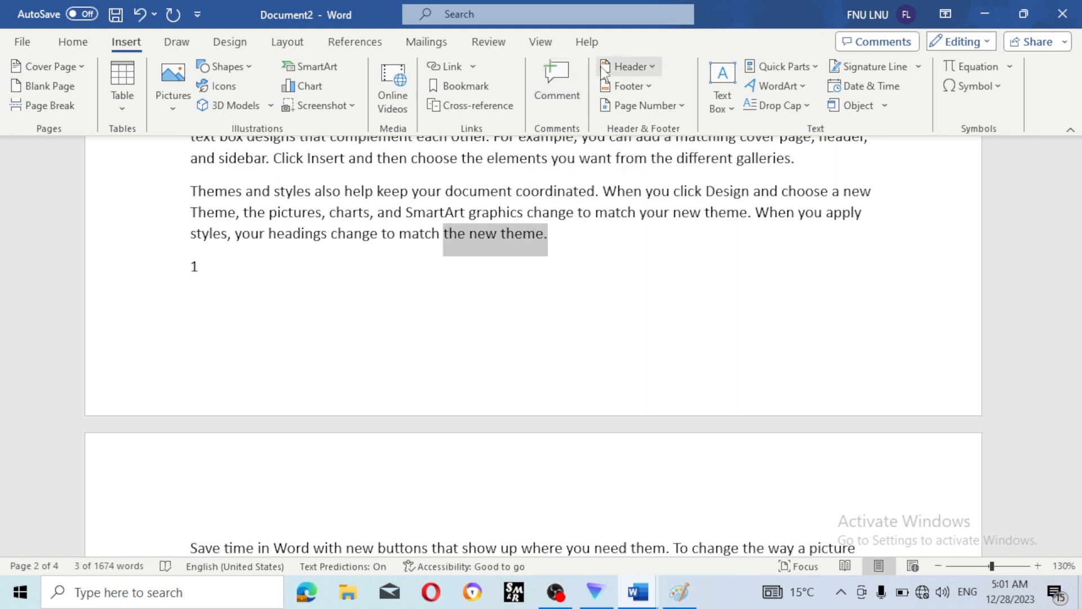
pyautogui.click(566, 97)
pyautogui.click(598, 217)
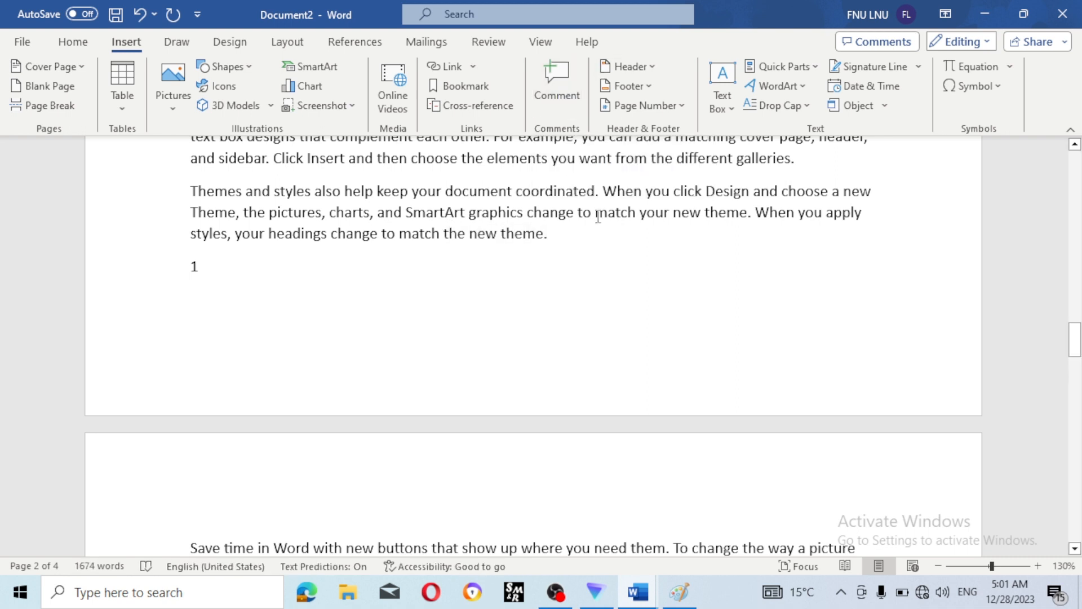
pyautogui.click(568, 110)
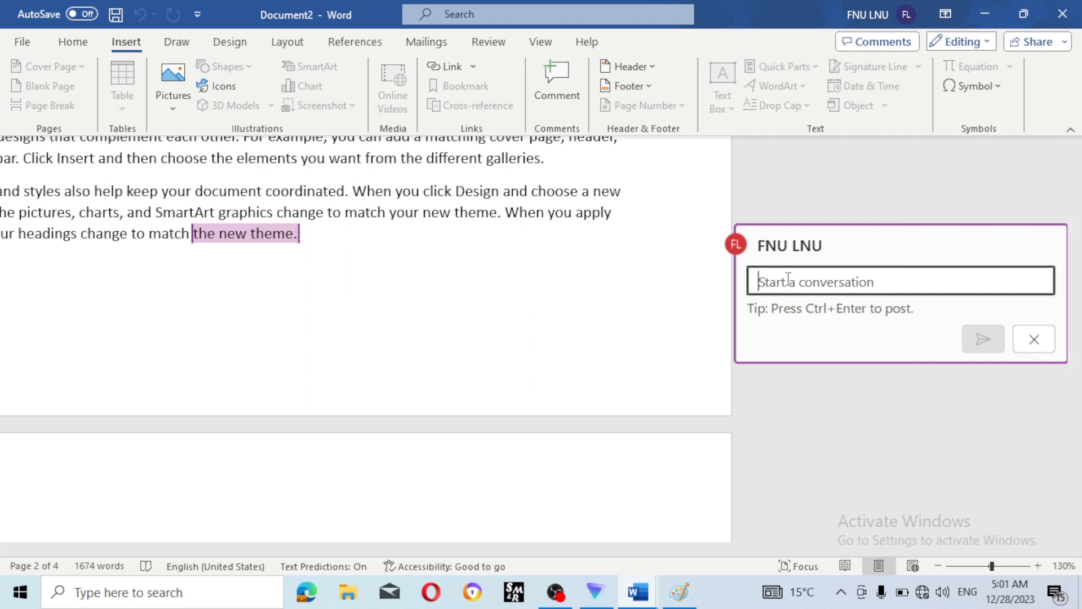
pyautogui.write('New style')
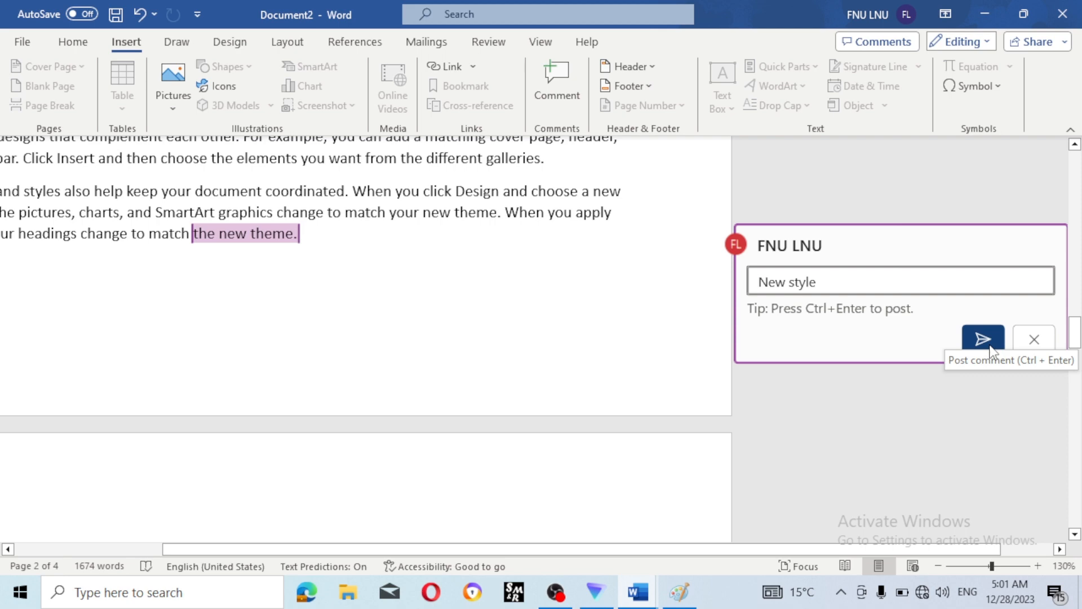
pyautogui.click(862, 415)
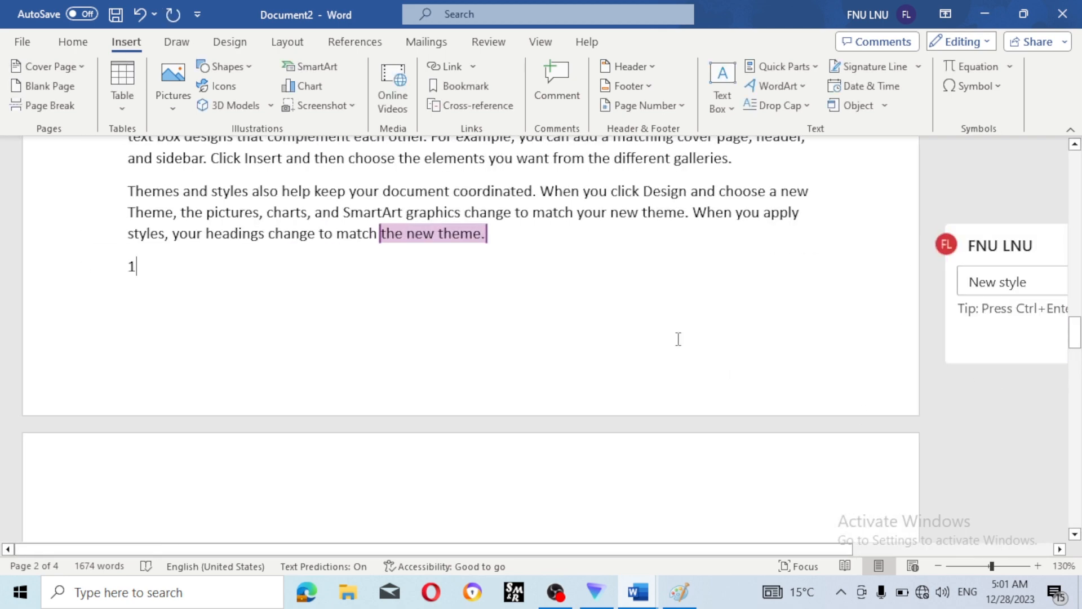
# - Insert the Blank design from the Header gallery, showing the '[Type here]' placeholder
pyautogui.scroll(10, 648, 292)
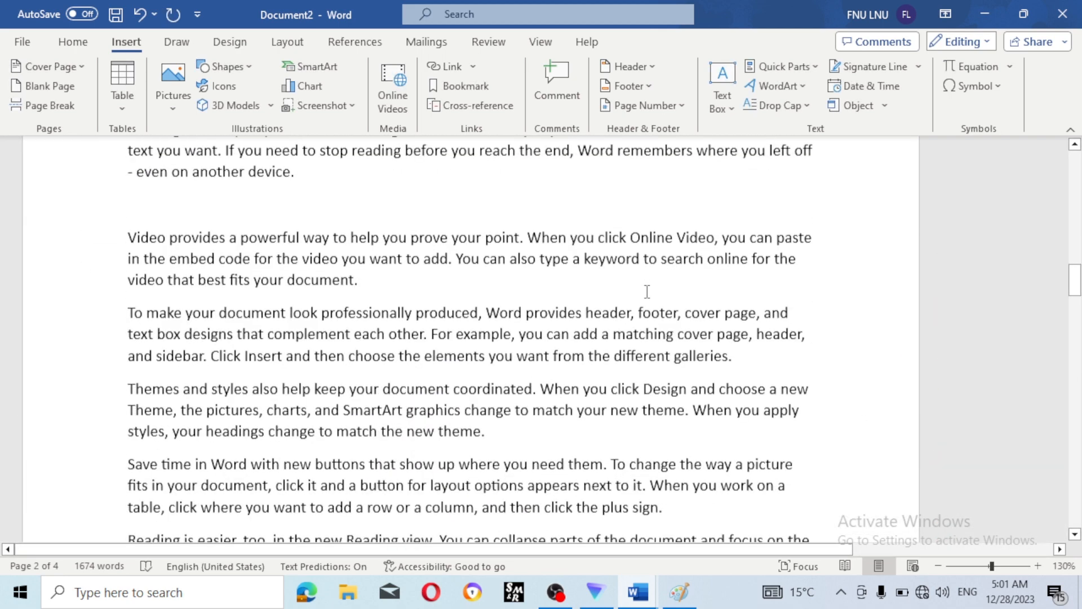
pyautogui.scroll(5, 648, 292)
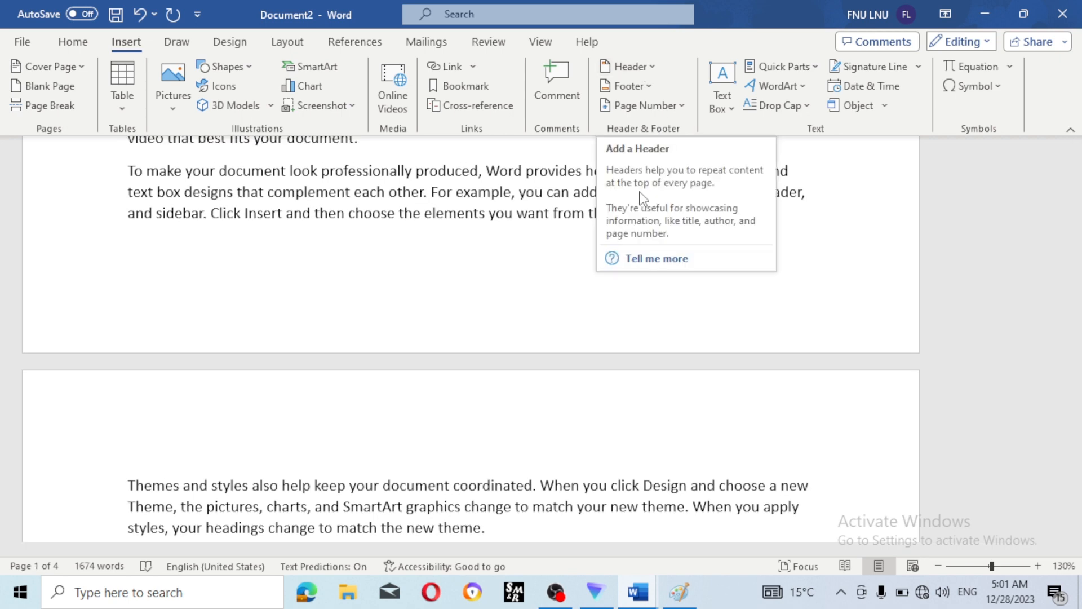
pyautogui.scroll(5, 576, 358)
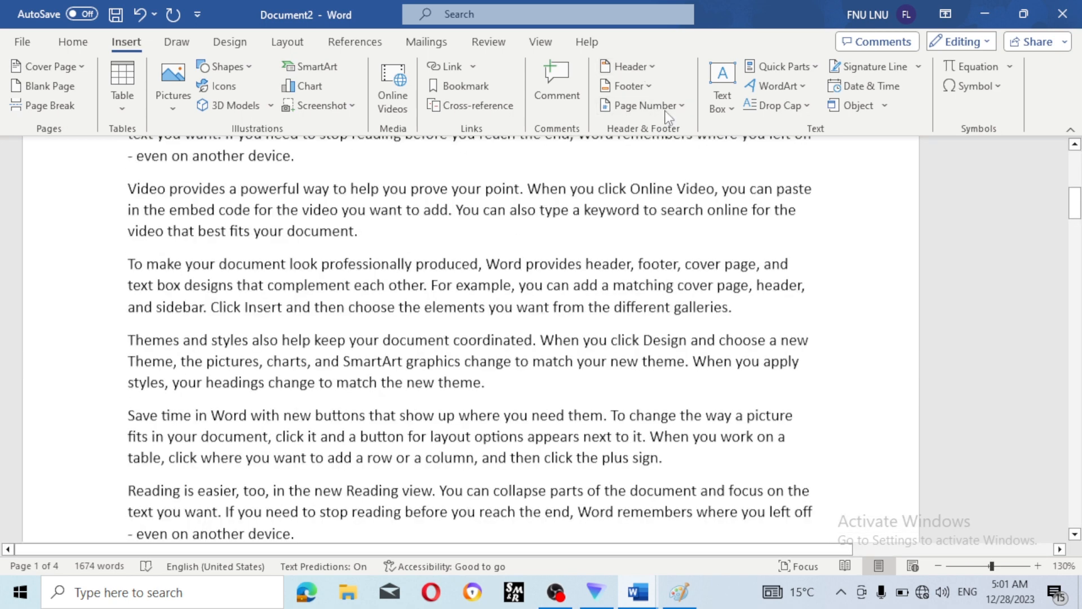
pyautogui.click(652, 69)
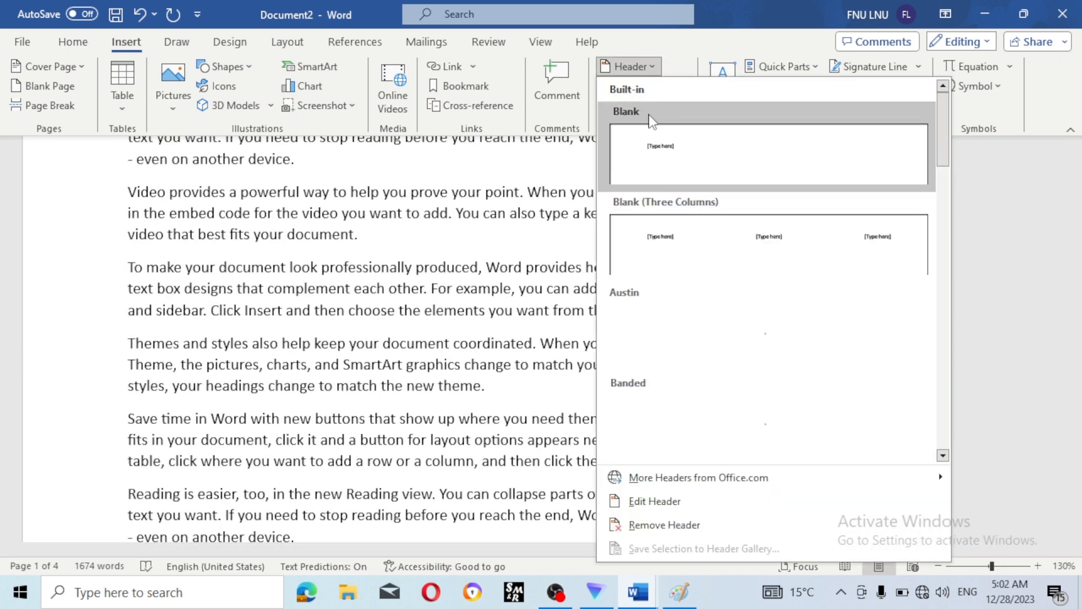
pyautogui.click(668, 142)
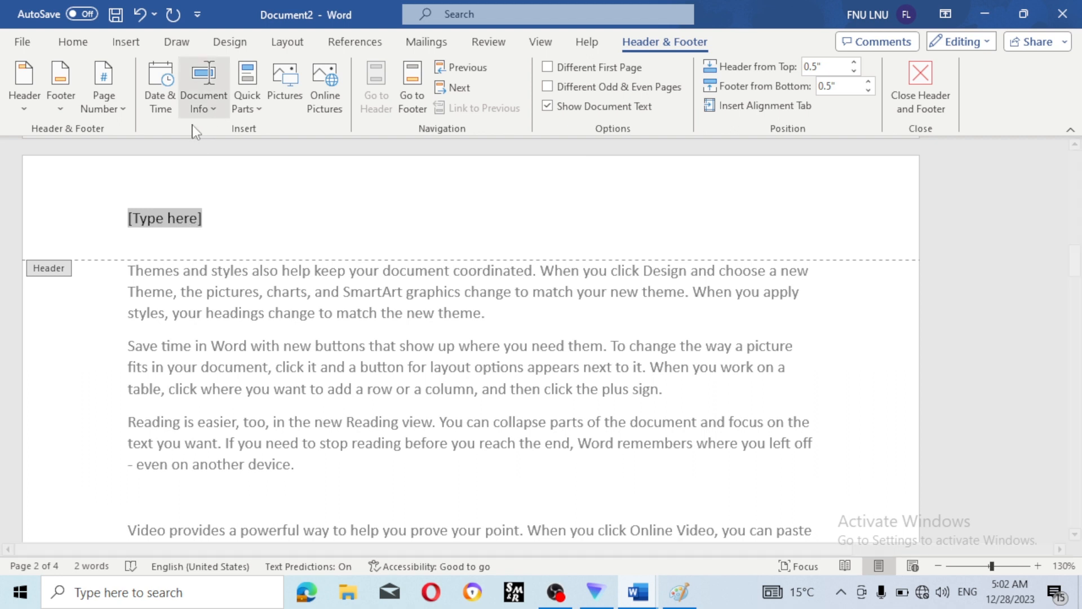
pyautogui.click(24, 106)
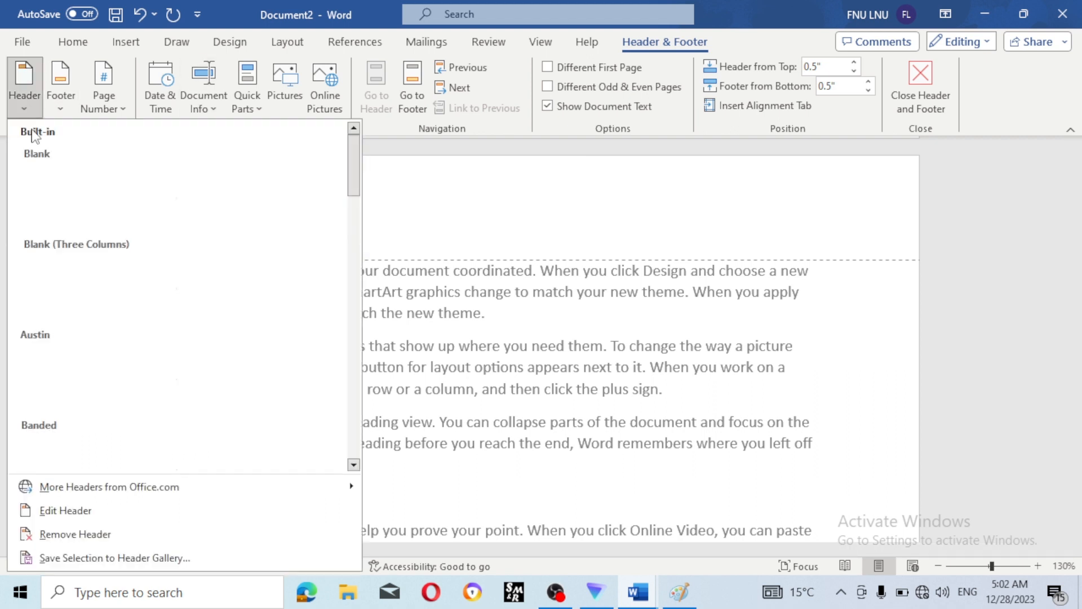
pyautogui.click(438, 174)
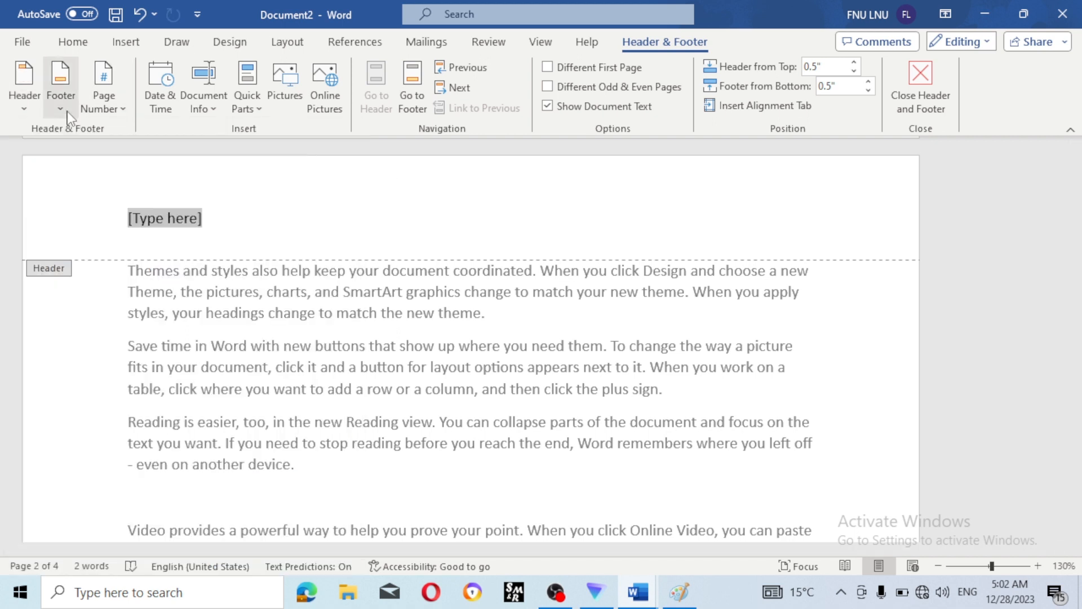
pyautogui.click(64, 112)
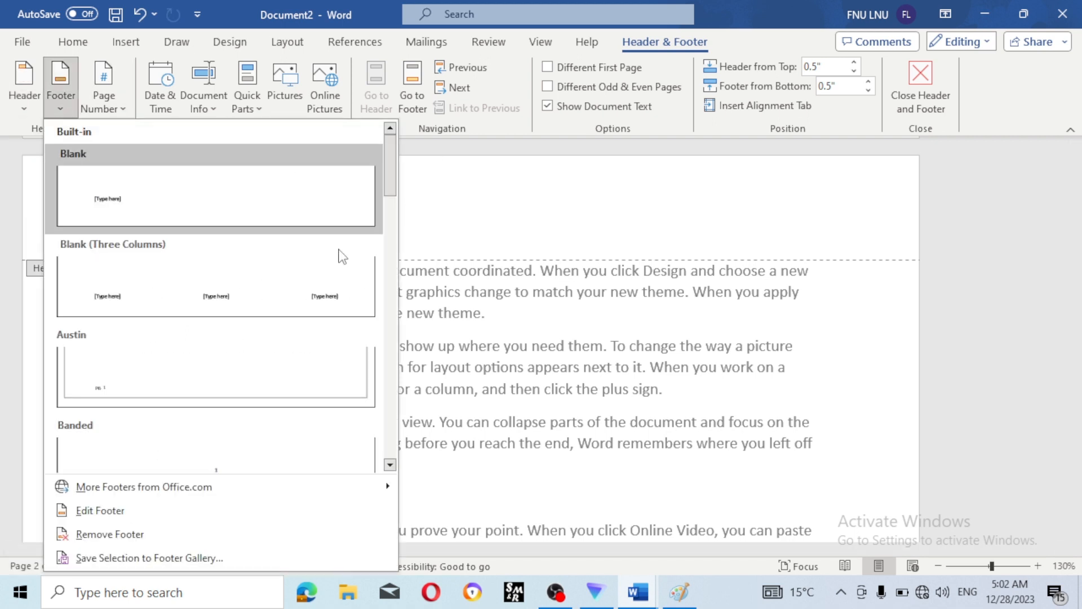
pyautogui.click(500, 195)
pyautogui.click(107, 106)
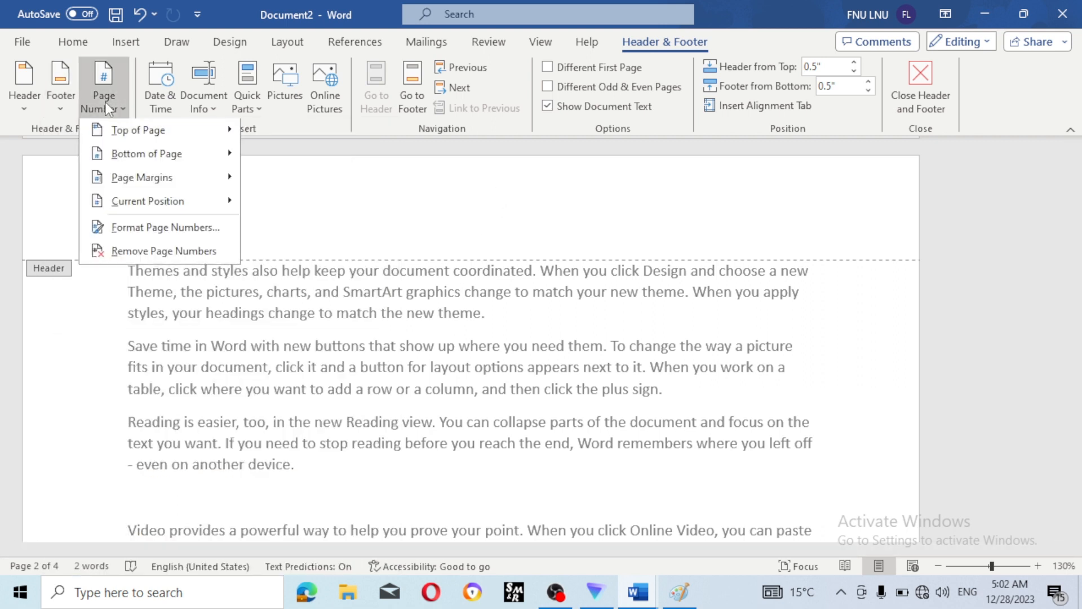
pyautogui.moveTo(146, 175)
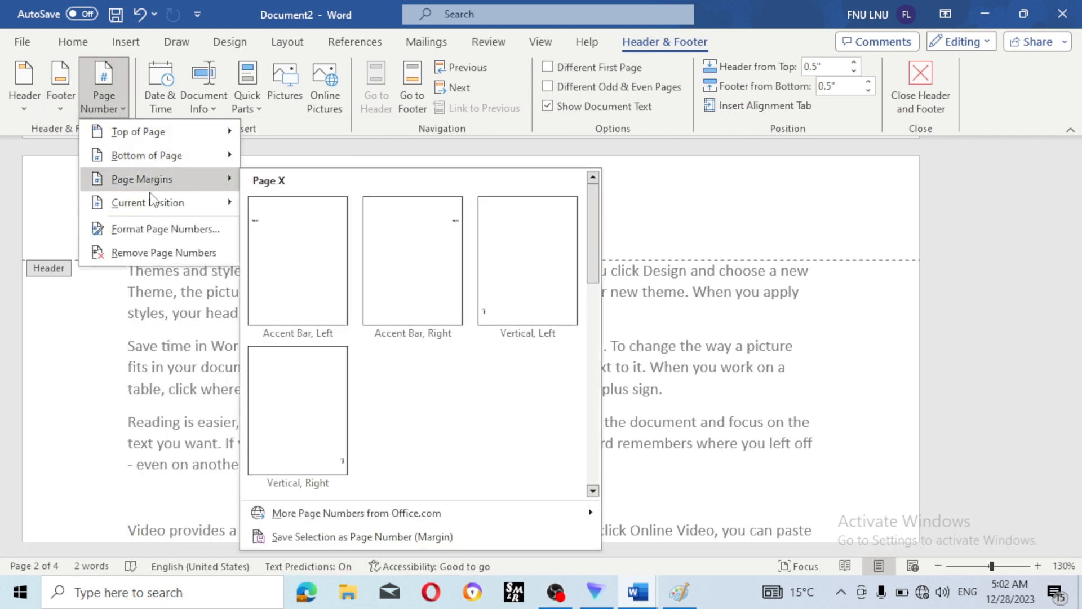
pyautogui.moveTo(162, 135)
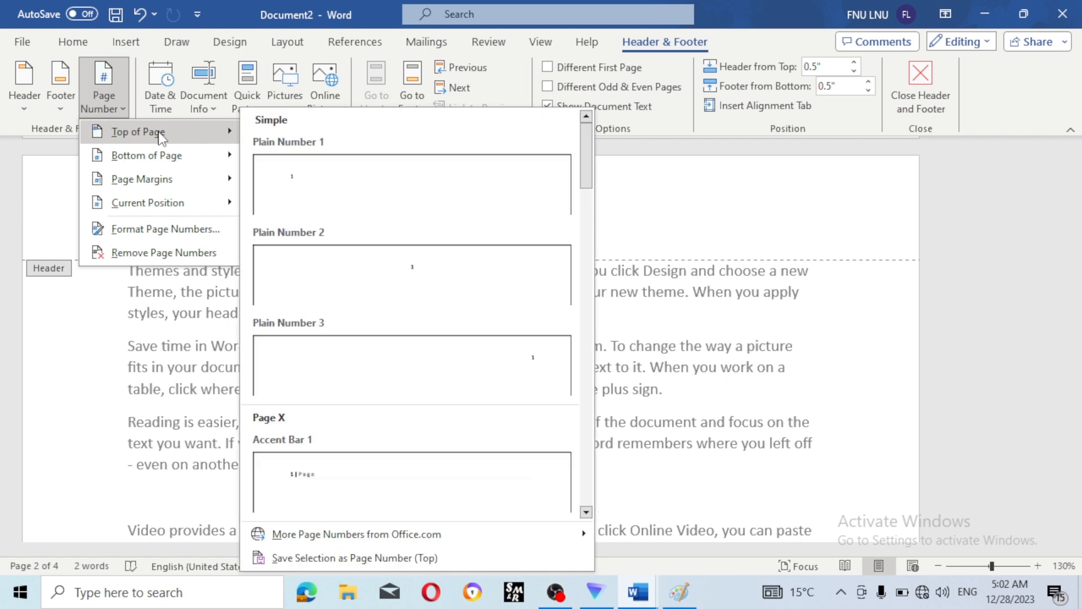
pyautogui.click(640, 188)
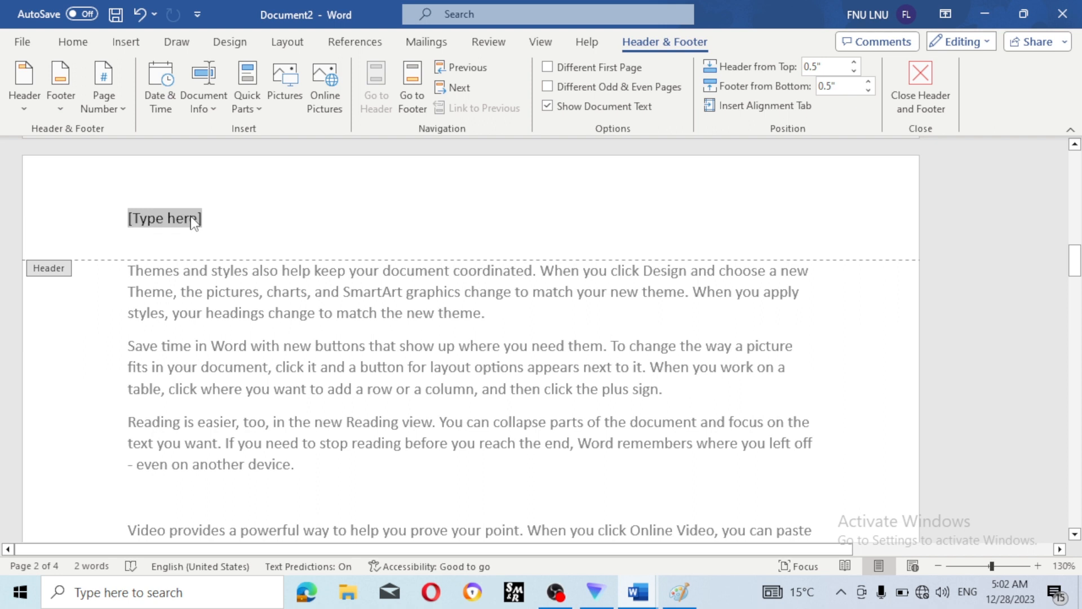
# - Enter 'Digital skill computer institute' as the header text, fixing typos, and close the header
pyautogui.write('digital')
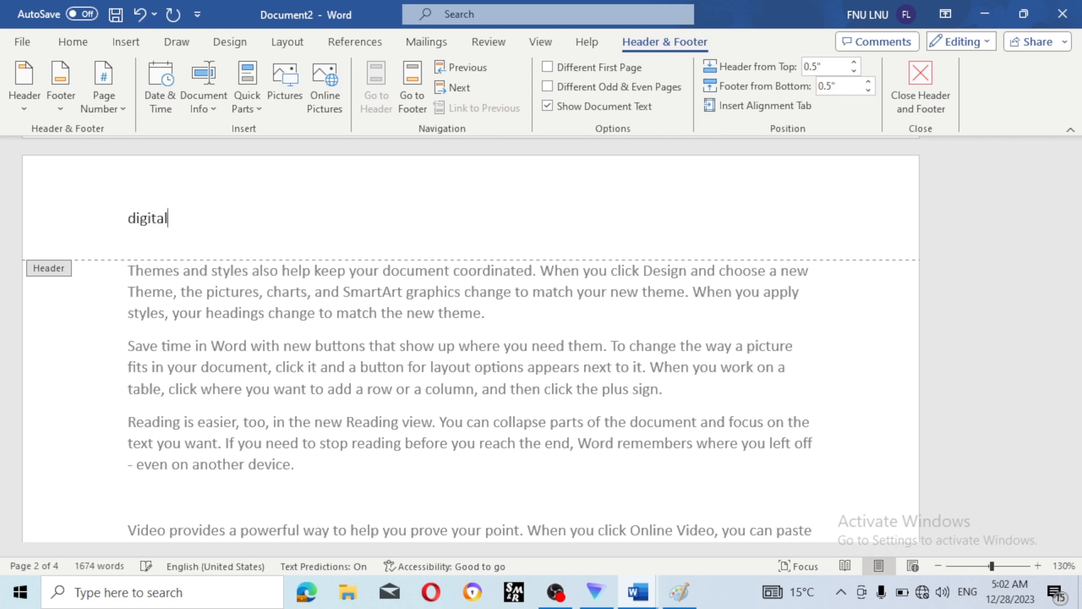
pyautogui.write(' skill co')
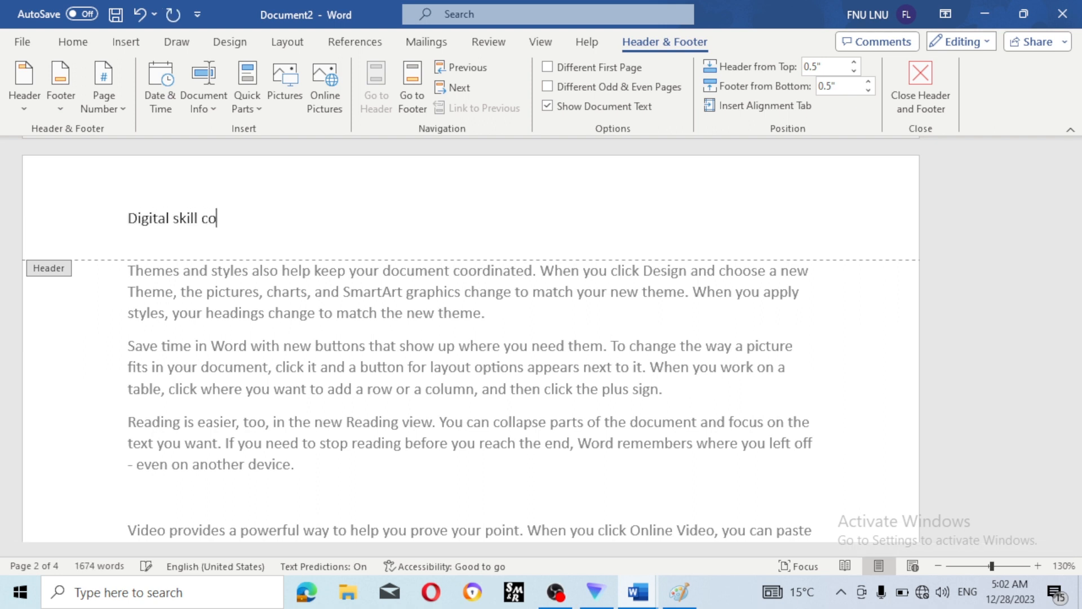
pyautogui.write('mputer instiut')
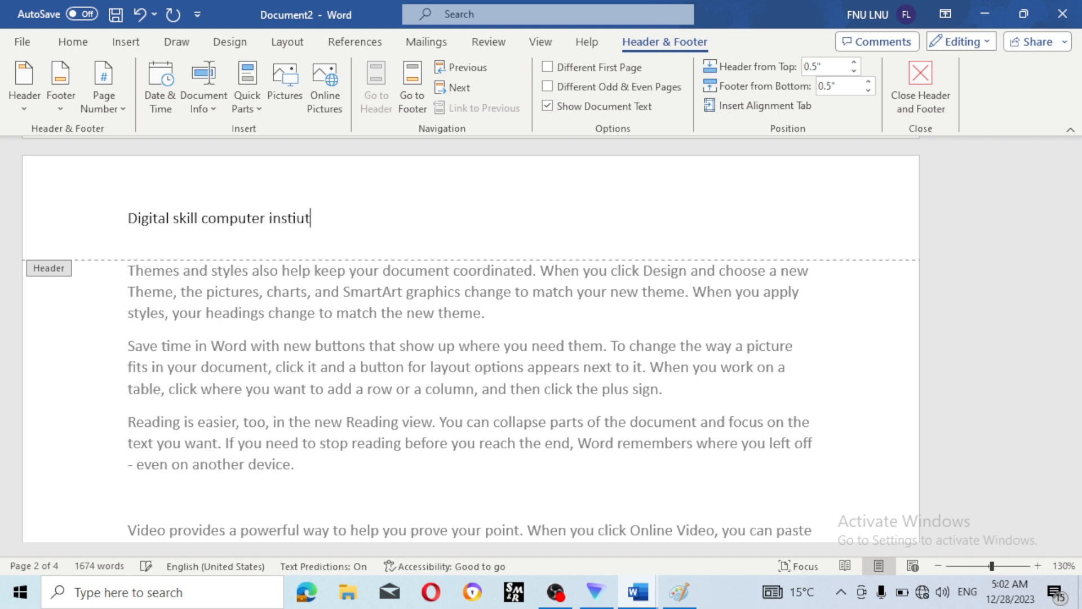
pyautogui.press('BackSpace')
pyautogui.press('BackSpace')
pyautogui.write('tute rampu')
pyautogui.press('BackSpace')
pyautogui.press('BackSpace')
pyautogui.press('BackSpace')
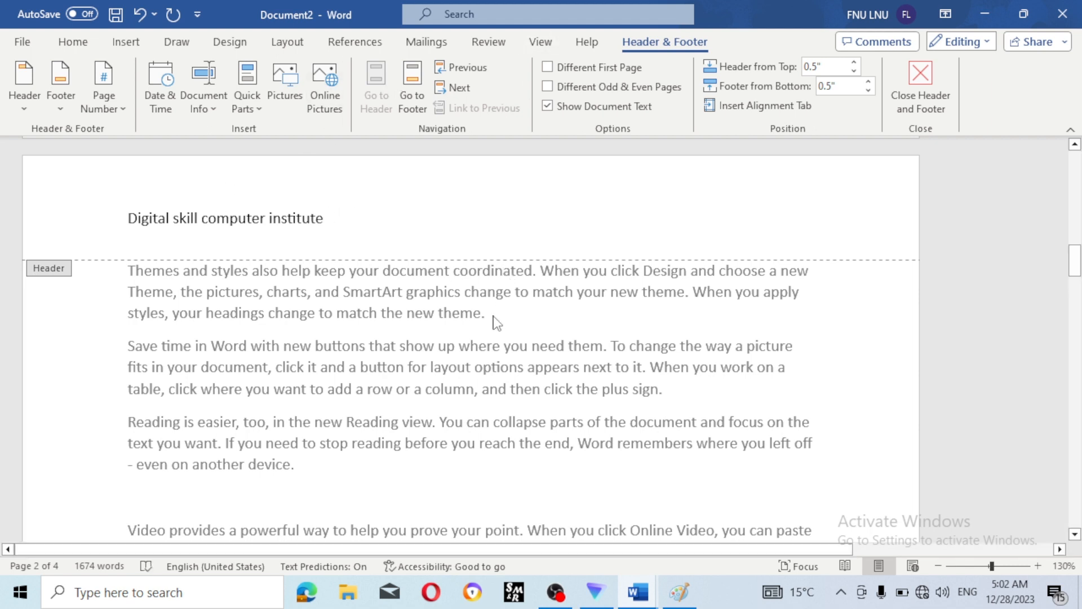
pyautogui.click(936, 86)
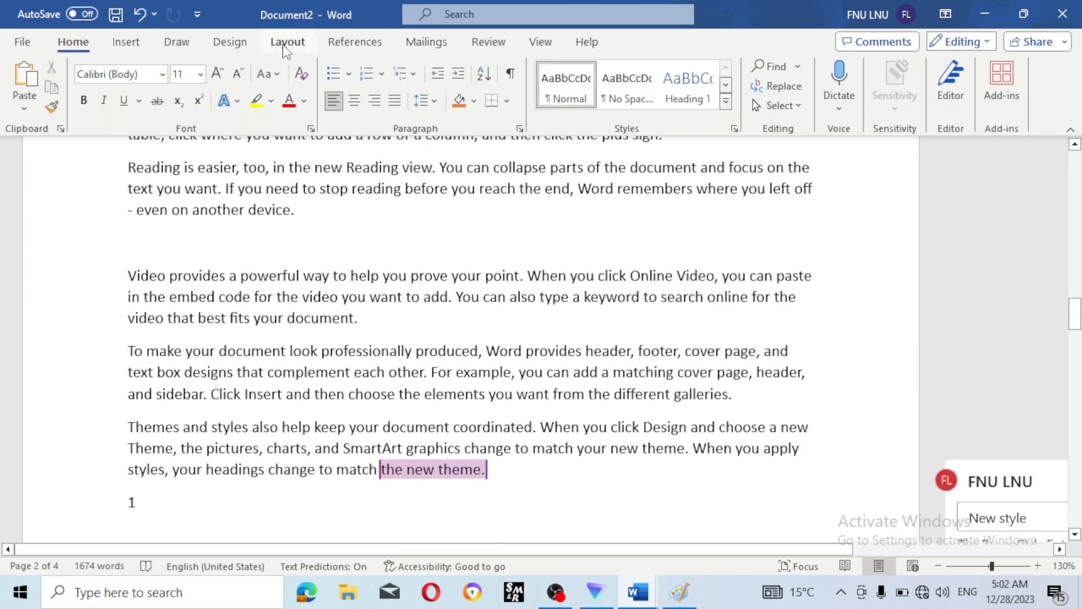
# - Insert a Blank footer reading 'Rampur medical college basti' and close footer editing
pyautogui.click(122, 44)
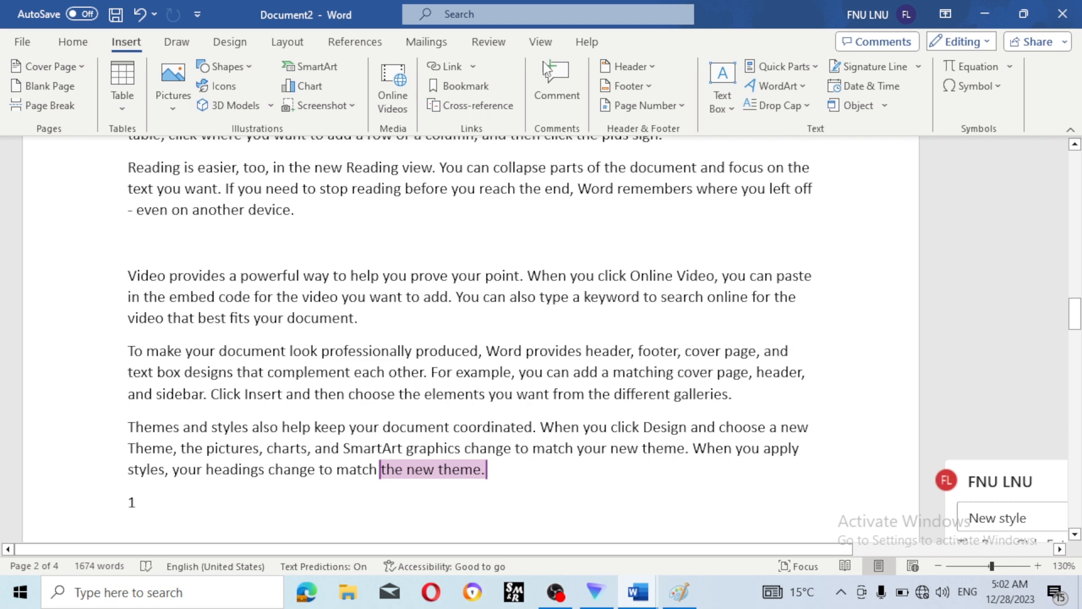
pyautogui.click(628, 86)
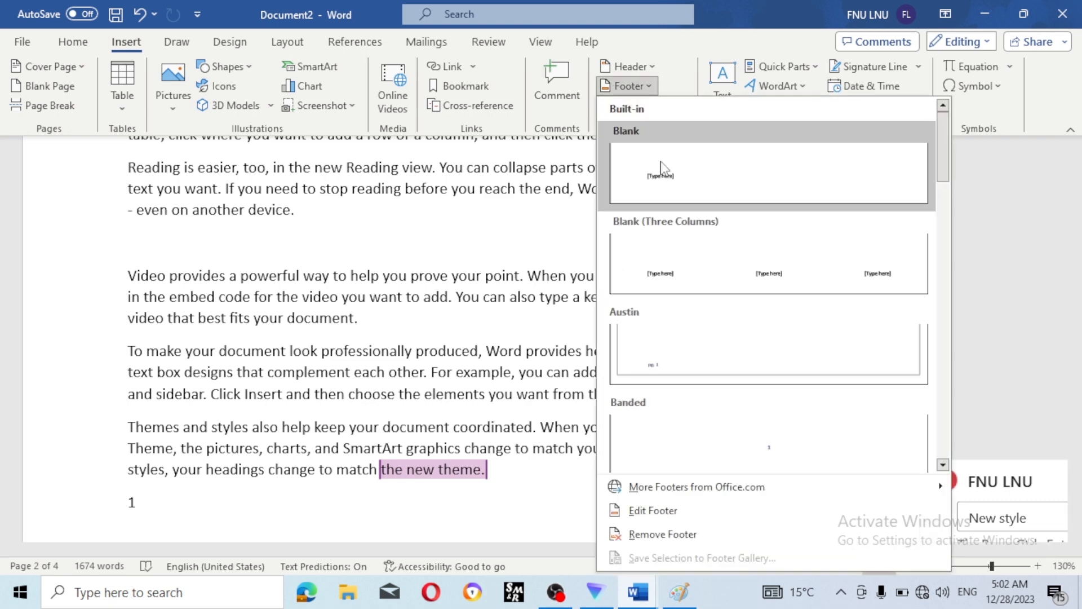
pyautogui.click(661, 168)
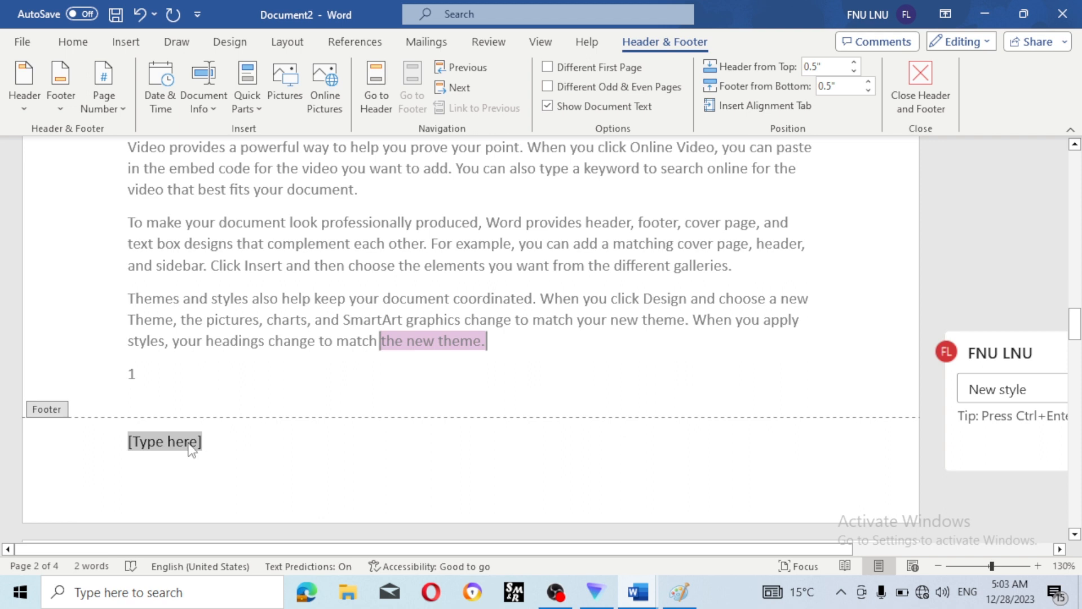
pyautogui.write('r')
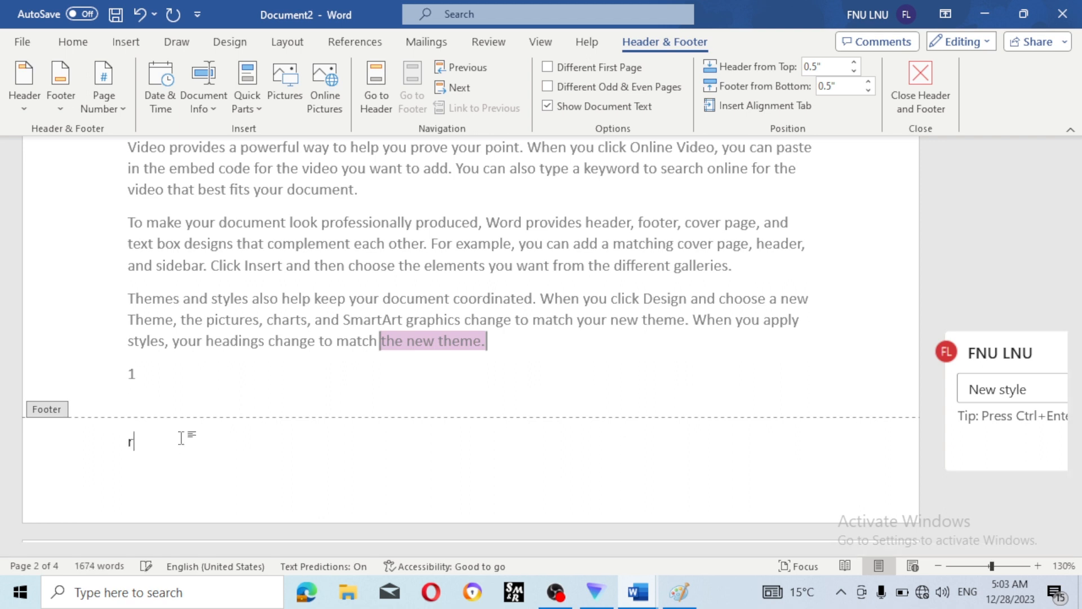
pyautogui.write('ampute')
pyautogui.press('BackSpace')
pyautogui.press('BackSpace')
pyautogui.write('r medical')
pyautogui.write('colle')
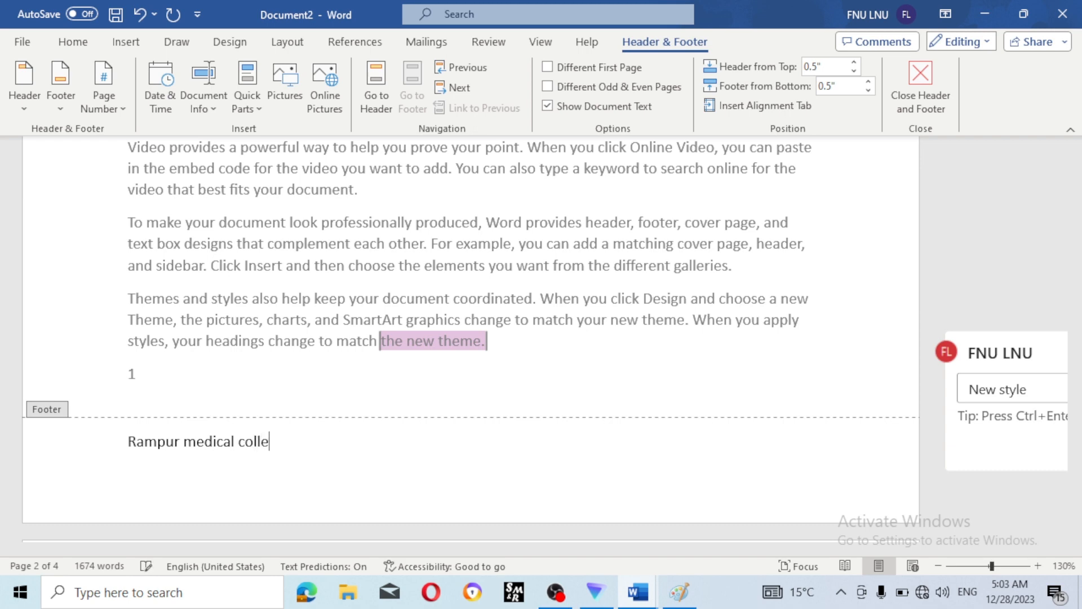
pyautogui.write('ge basti')
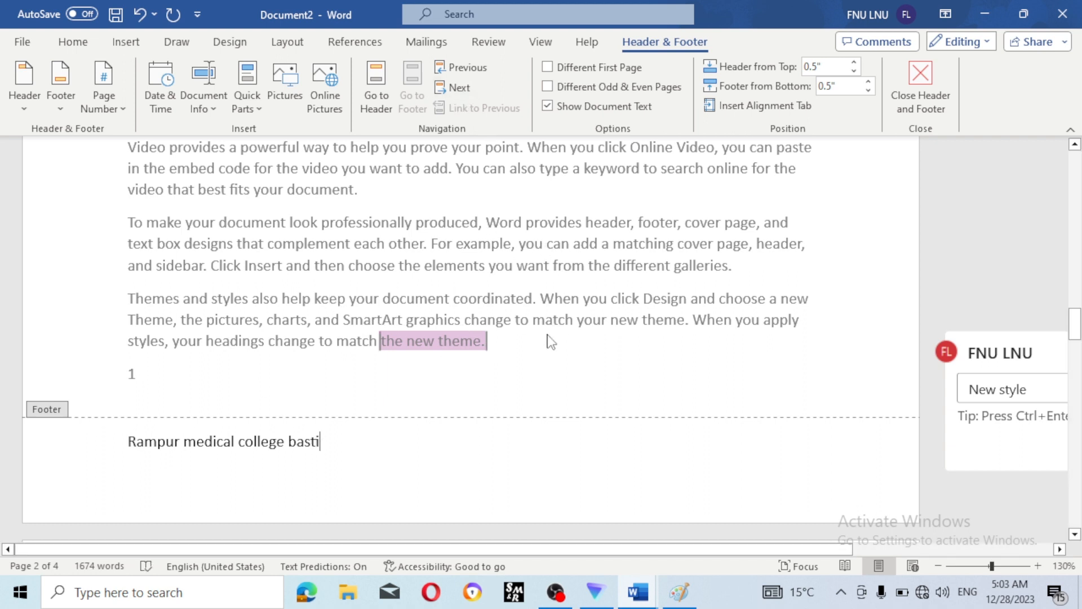
pyautogui.click(925, 86)
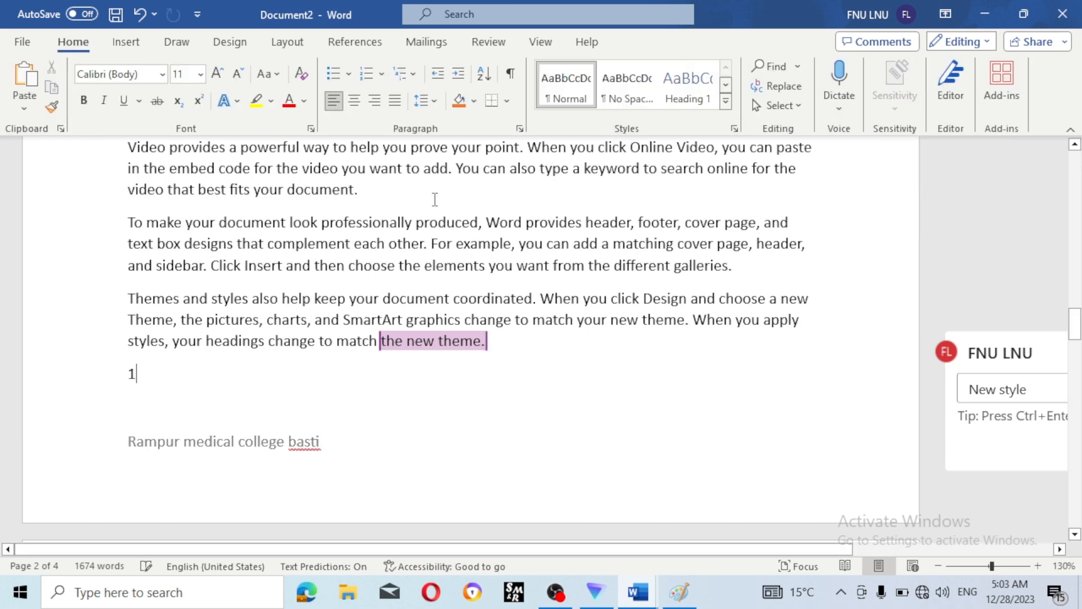
# - Delete the stray '1' below the Themes paragraph at the end of page 2's text
pyautogui.scroll(3, 434, 199)
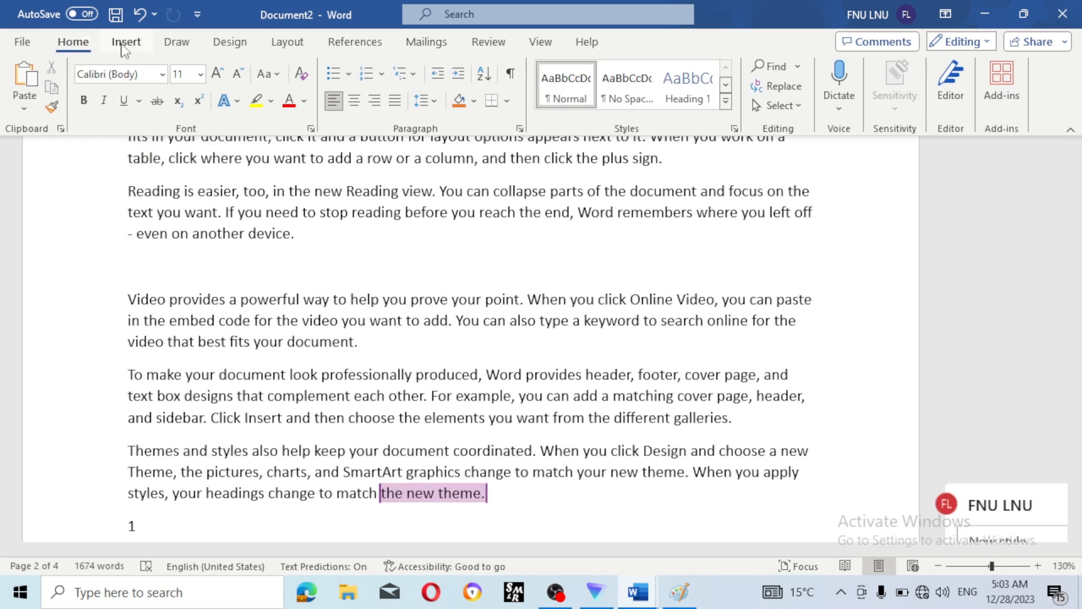
pyautogui.click(124, 44)
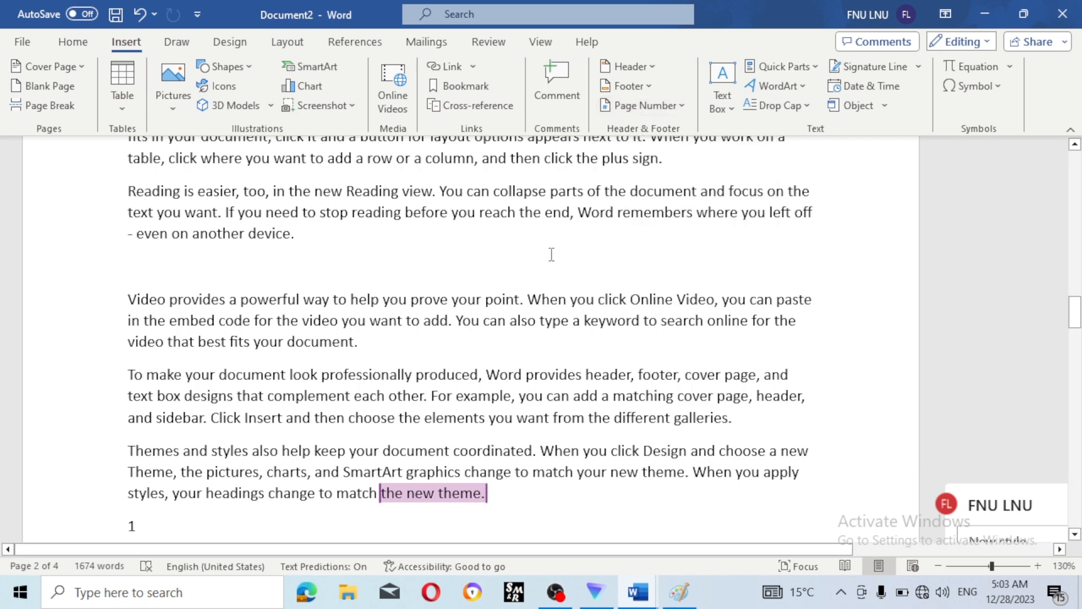
pyautogui.scroll(-6, 551, 254)
pyautogui.scroll(-3, 551, 254)
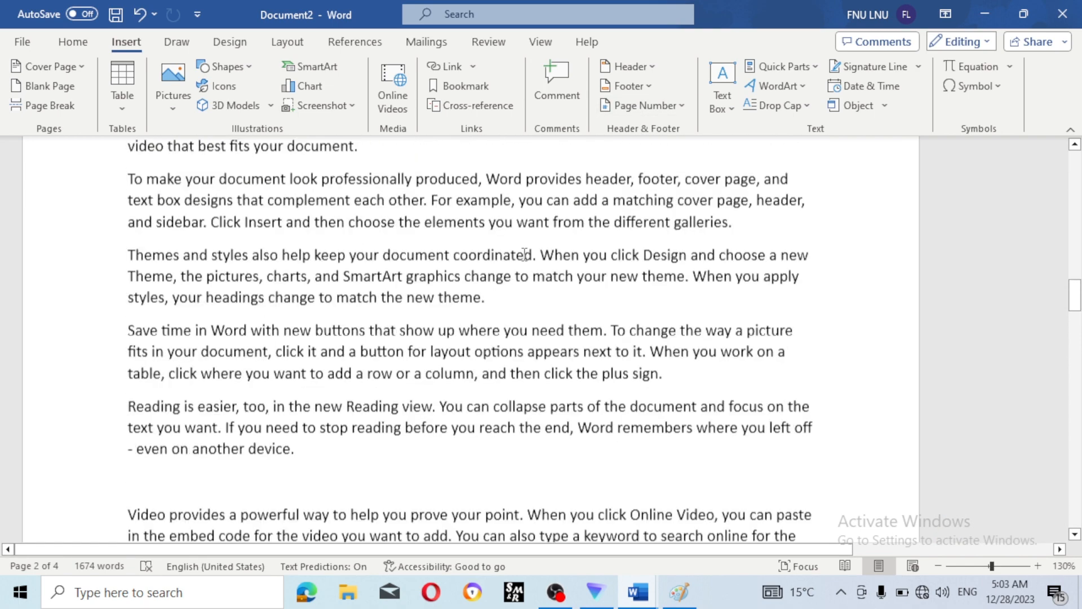
pyautogui.scroll(-6, 524, 254)
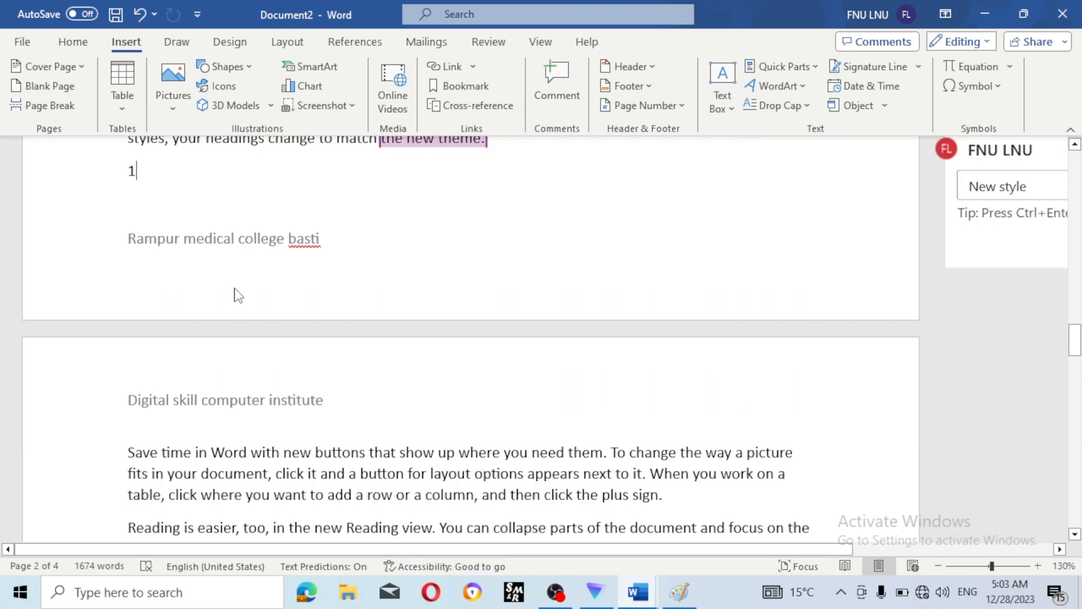
pyautogui.doubleClick(192, 180)
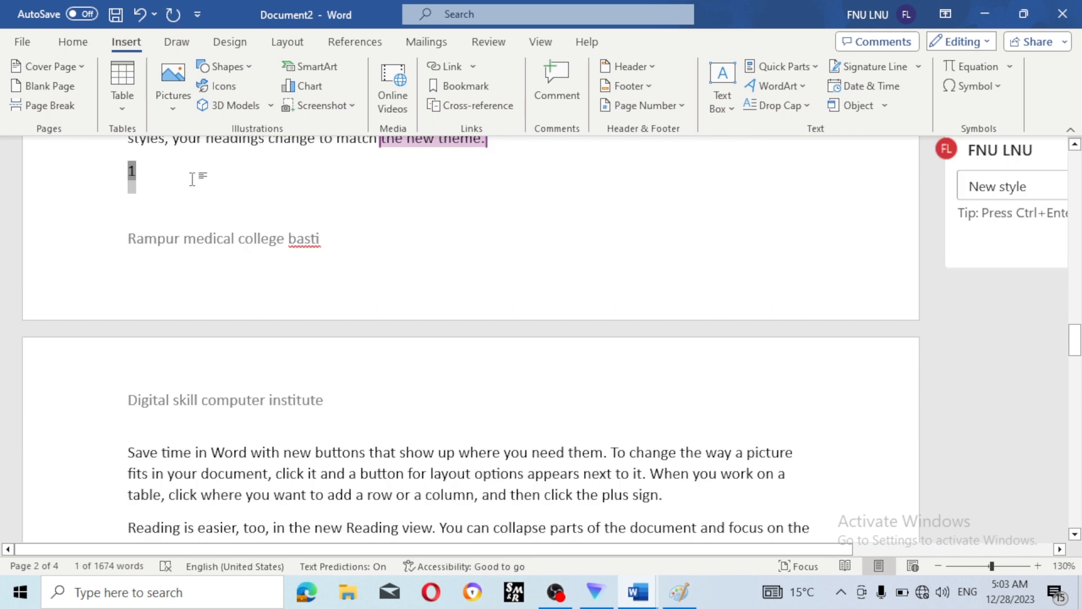
pyautogui.press('Delete')
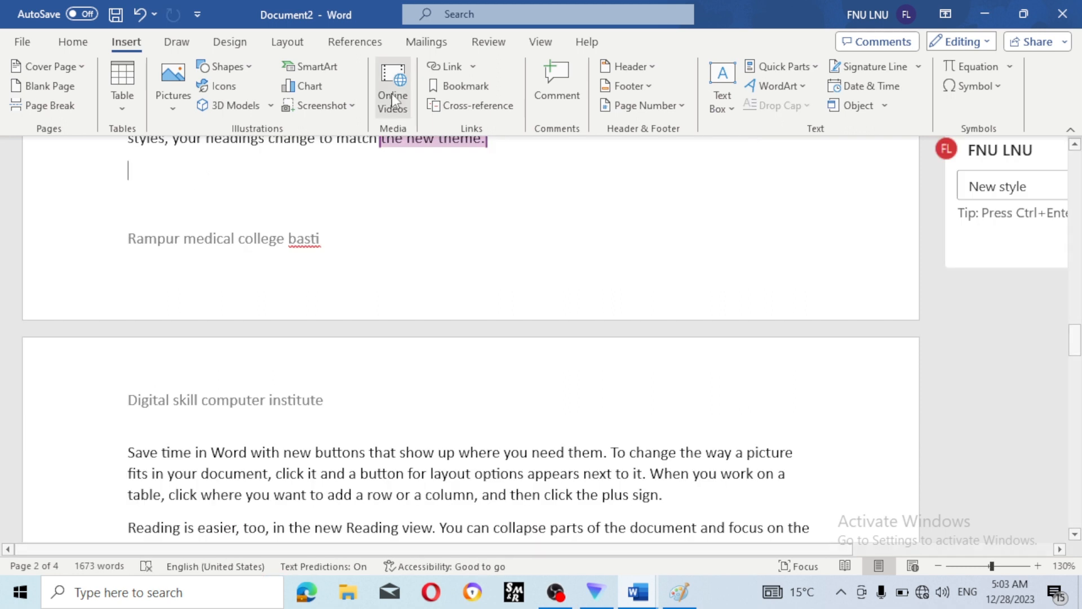
# - Add a plain page number at the bottom of the pages
pyautogui.click(671, 105)
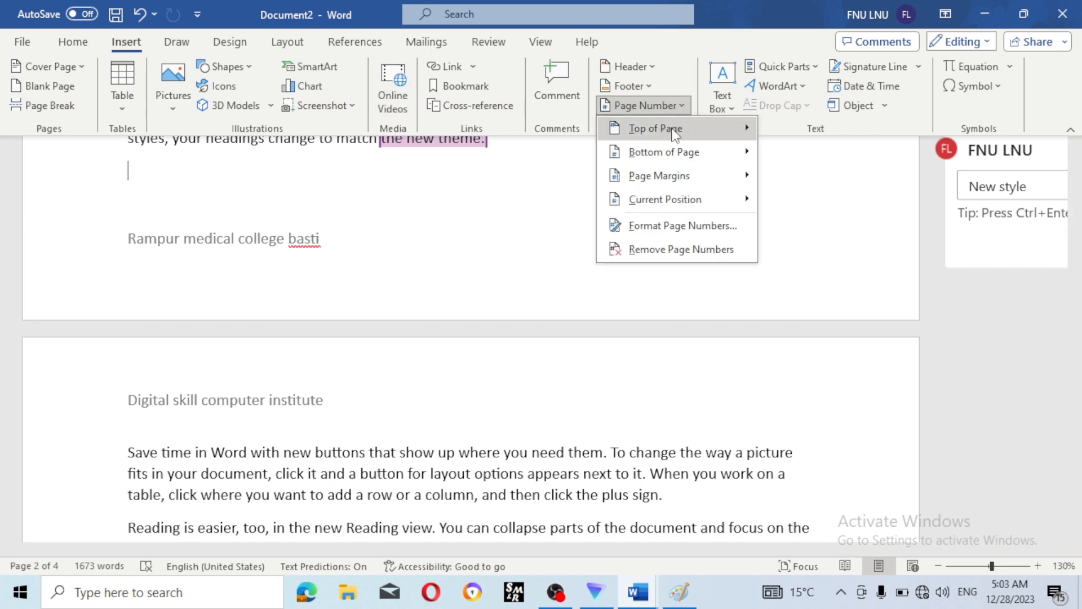
pyautogui.moveTo(674, 131)
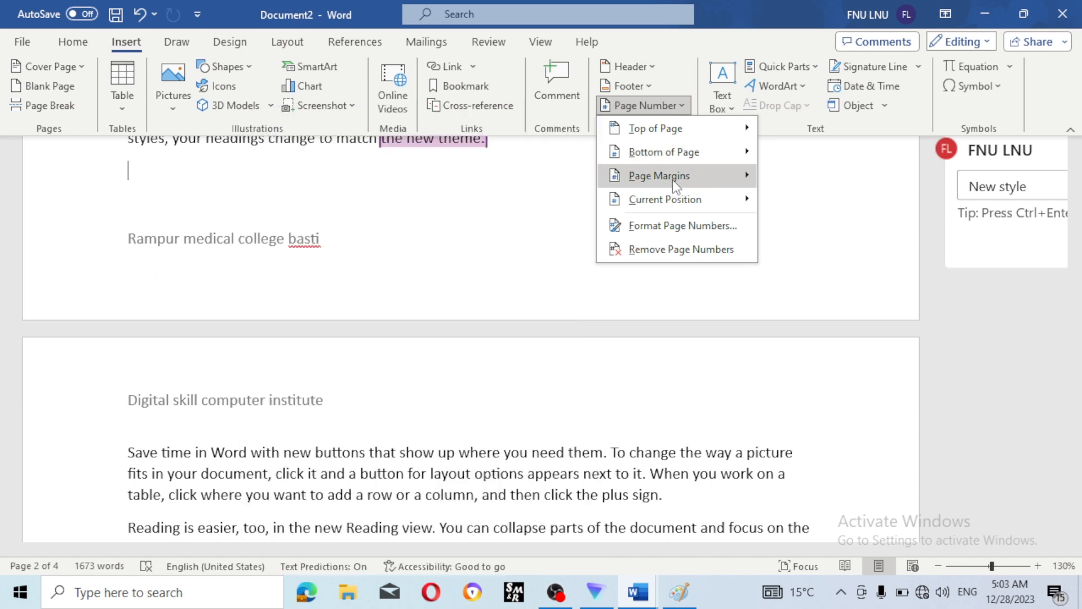
pyautogui.moveTo(671, 161)
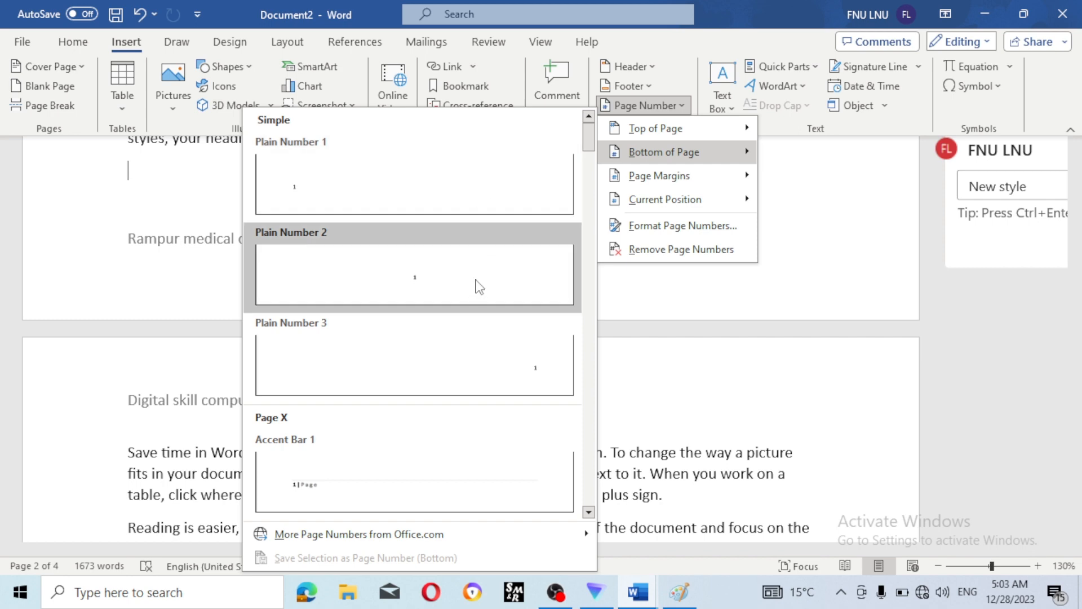
pyautogui.click(484, 194)
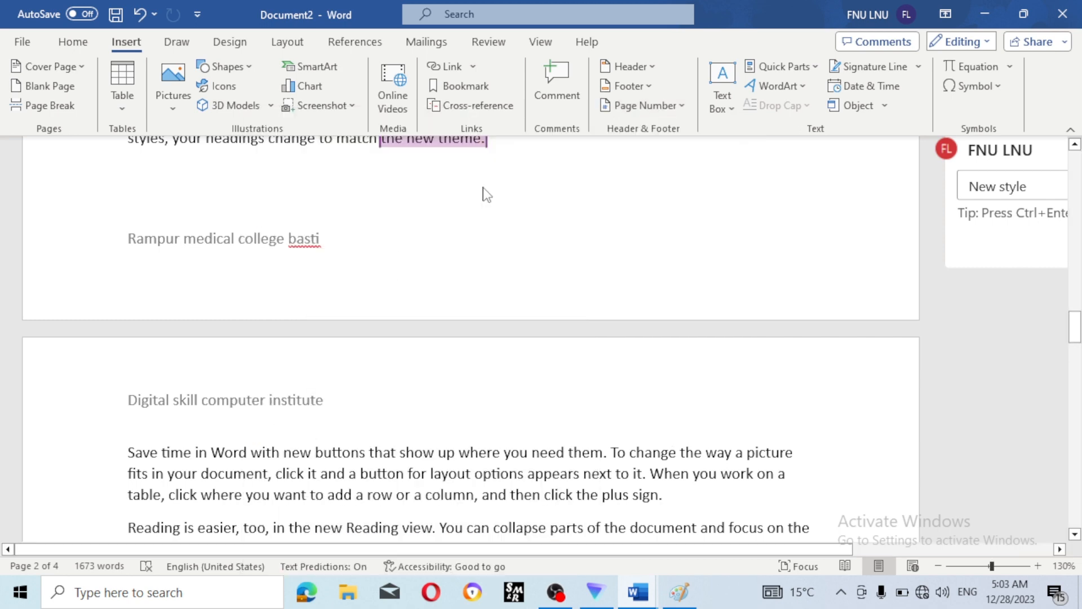
# - Check that the footers show page numbers 1–4, then close footer editing
pyautogui.scroll(-3, 198, 417)
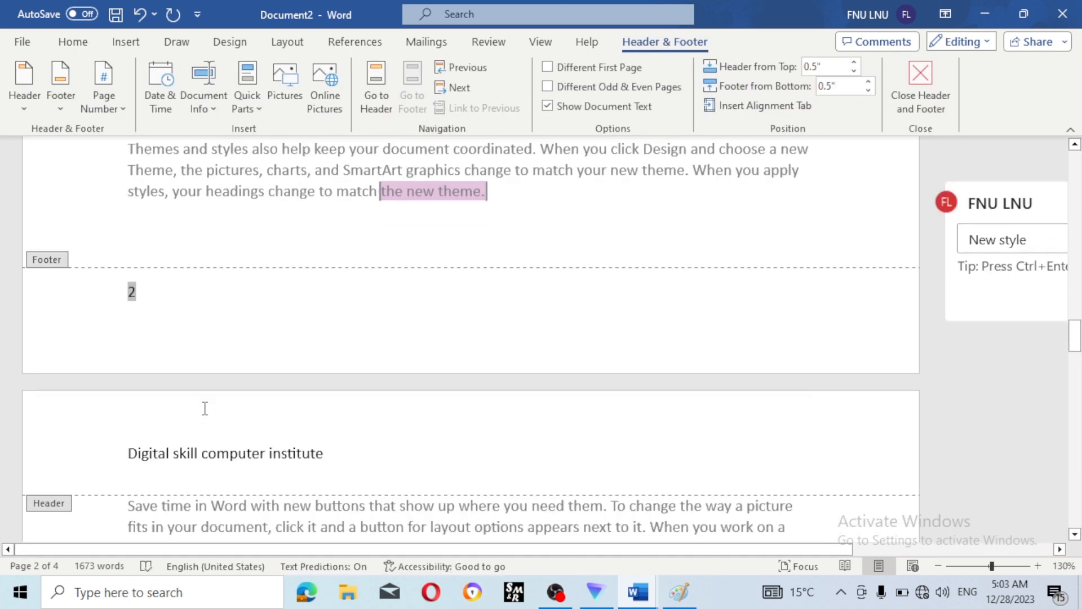
pyautogui.click(167, 317)
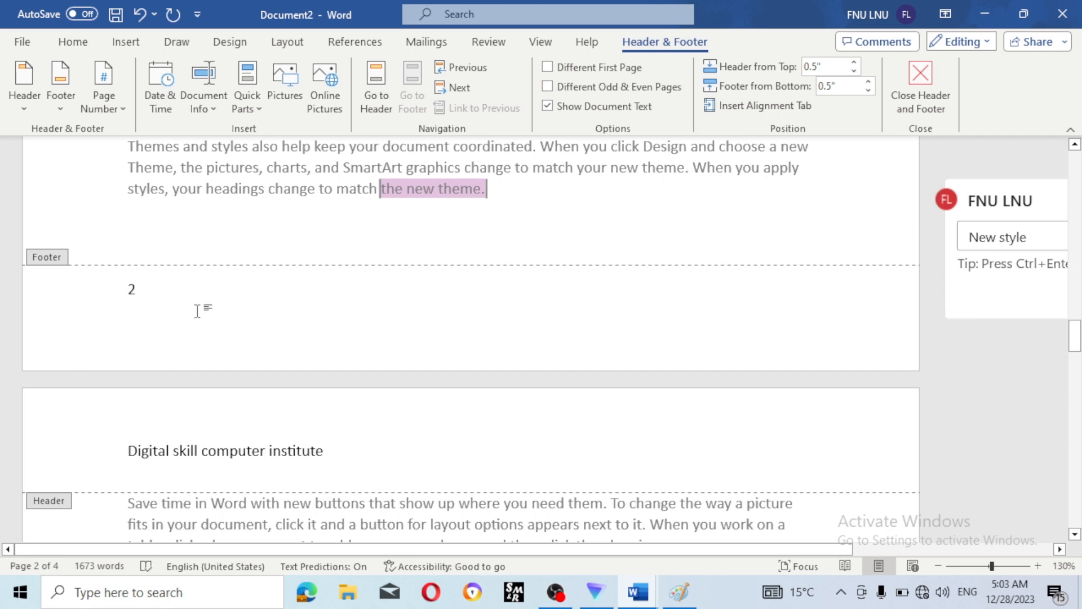
pyautogui.scroll(8, 203, 310)
pyautogui.scroll(-4, 199, 317)
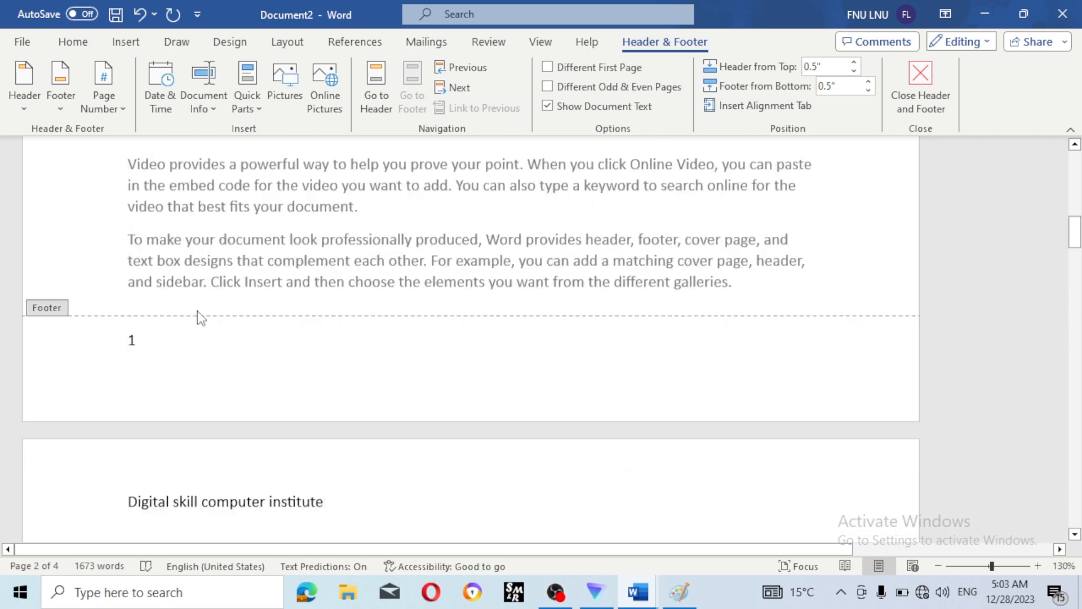
pyautogui.scroll(5, 198, 315)
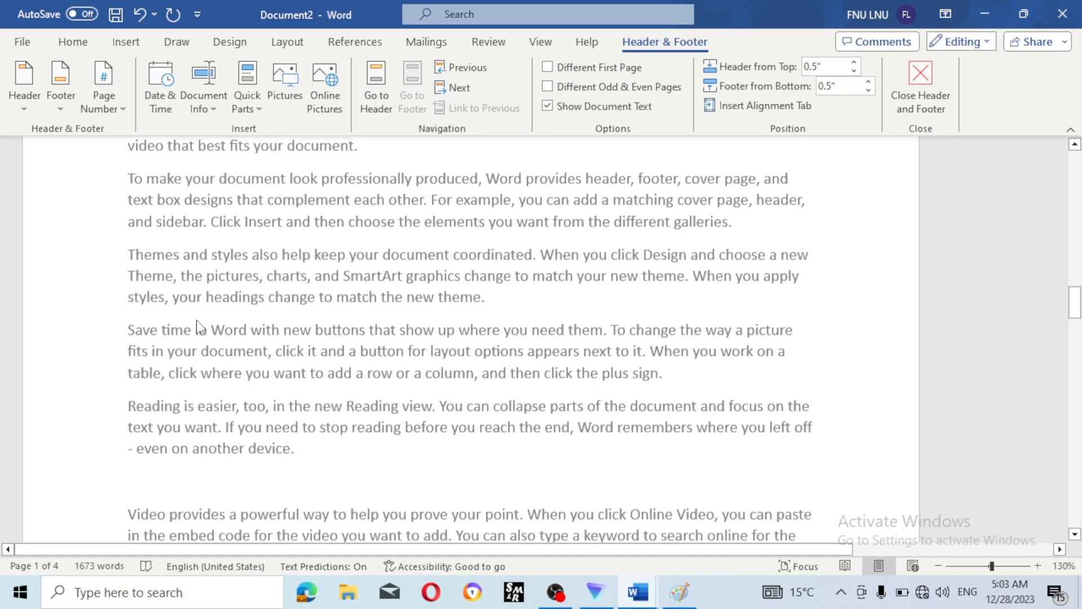
pyautogui.scroll(-10, 198, 327)
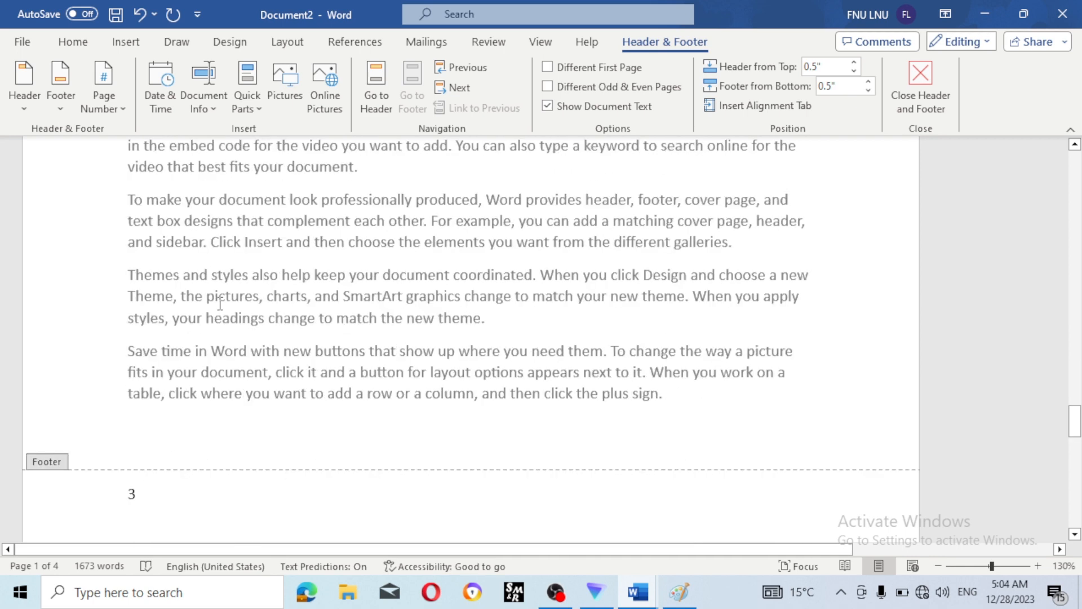
pyautogui.scroll(-5, 220, 305)
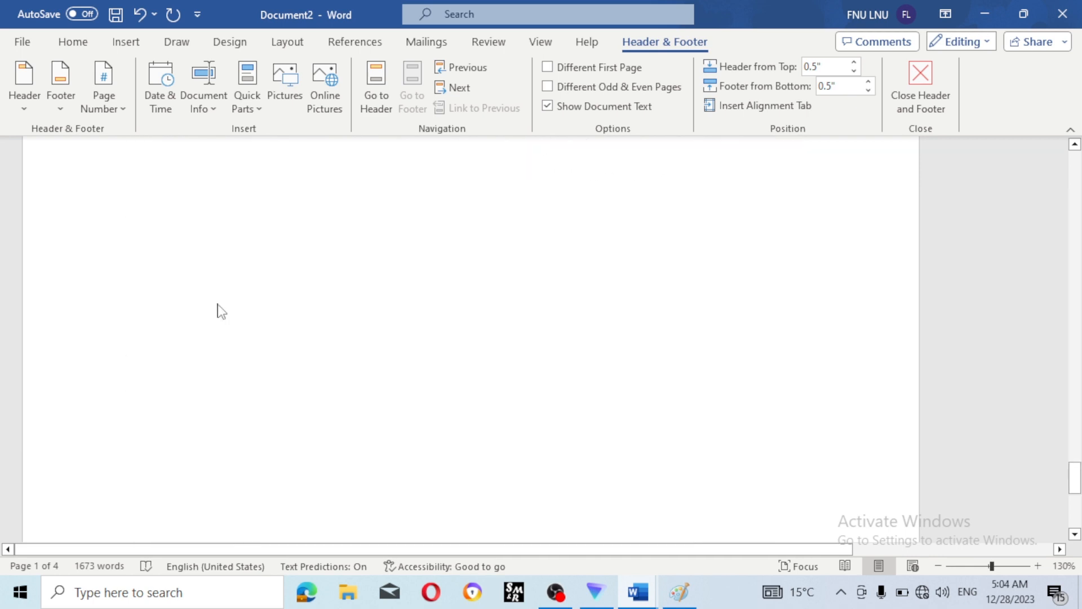
pyautogui.scroll(-3, 220, 313)
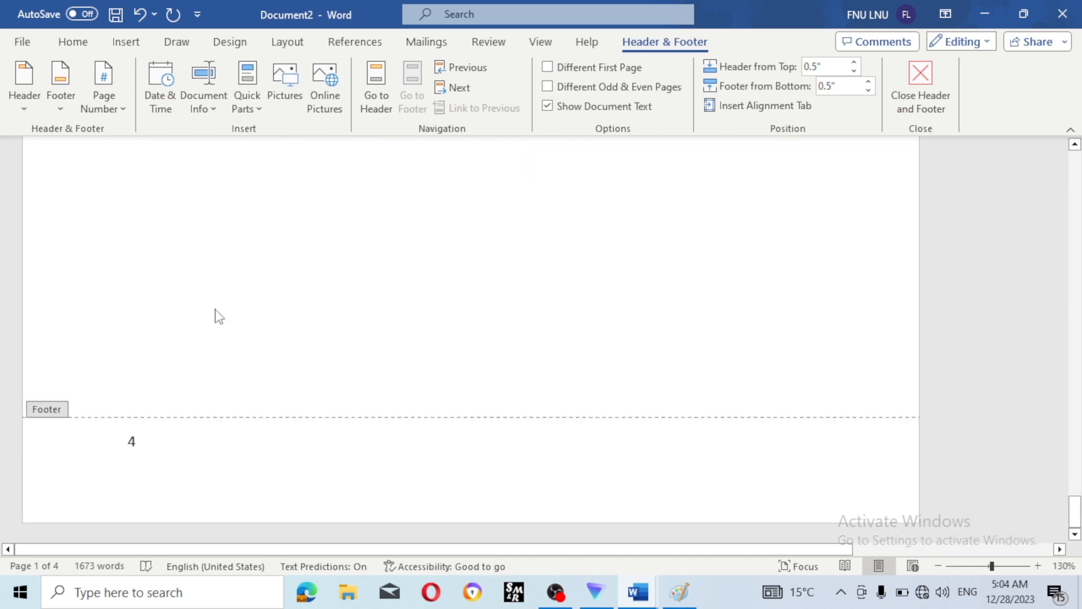
pyautogui.click(921, 96)
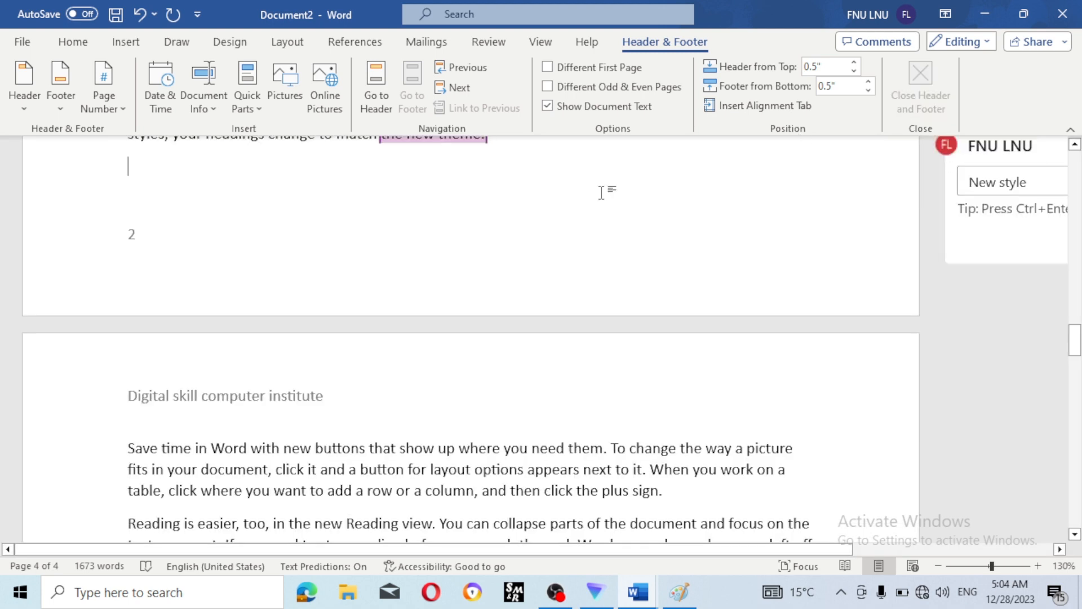
# - Choose Draw Text Box from the Insert tab's Text Box gallery
pyautogui.click(126, 43)
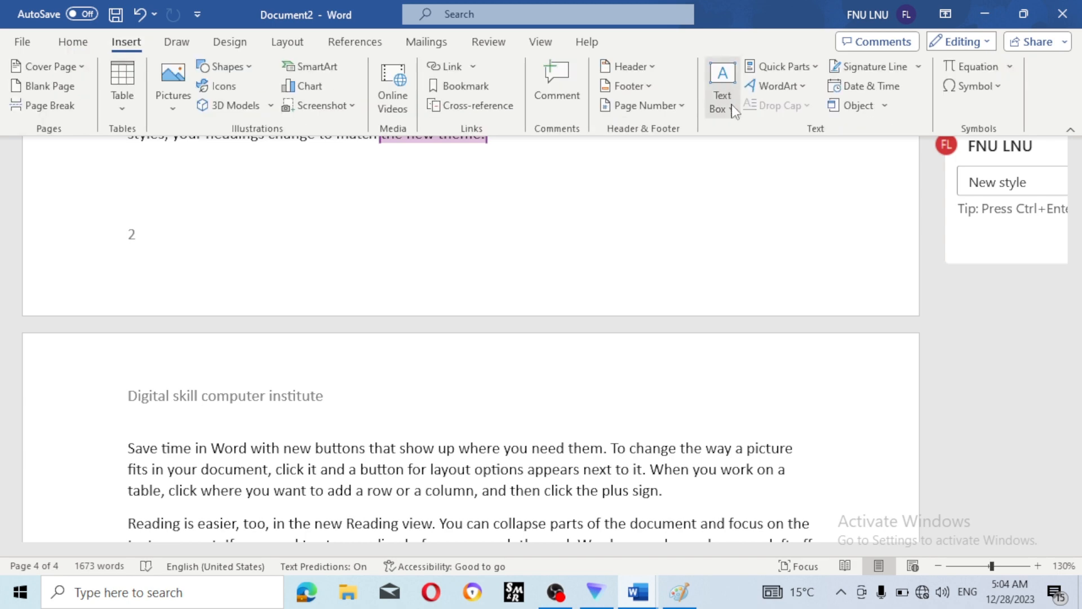
pyautogui.scroll(-2, 681, 222)
pyautogui.scroll(-8, 681, 223)
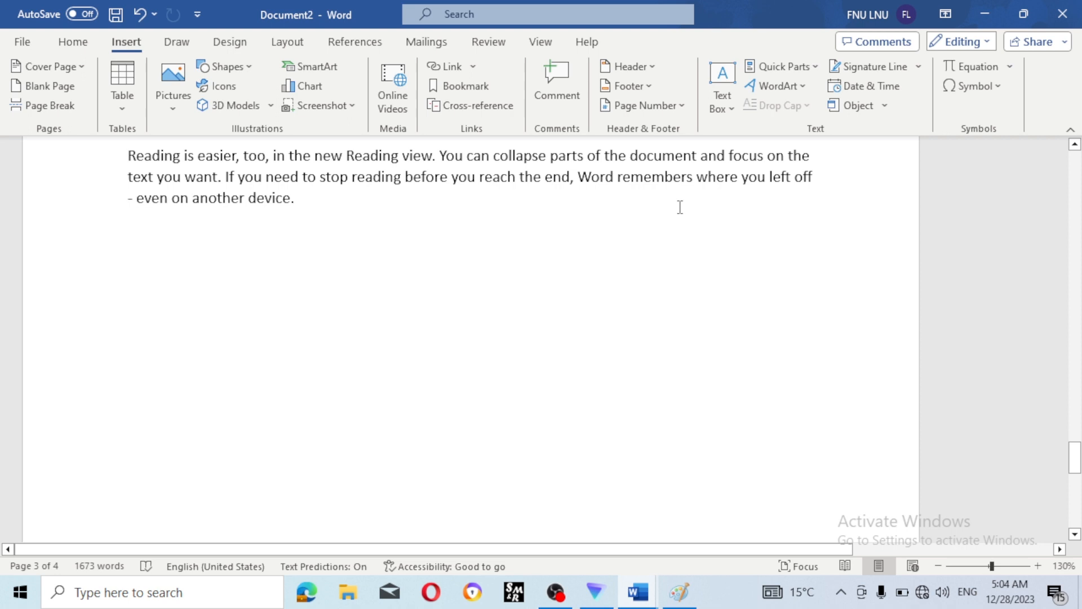
pyautogui.scroll(-1, 681, 207)
pyautogui.click(717, 88)
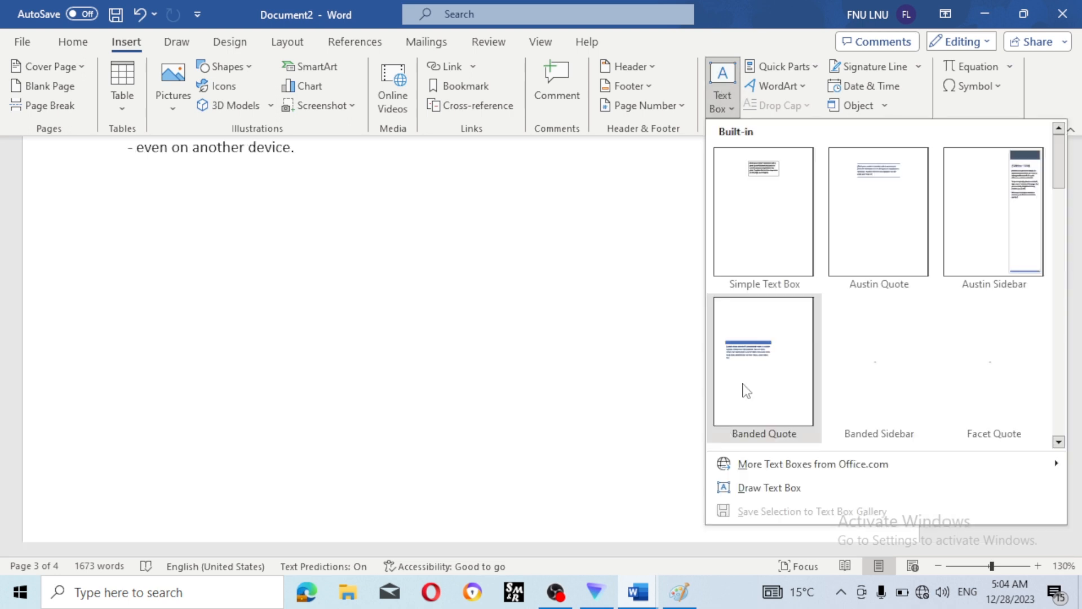
pyautogui.click(767, 488)
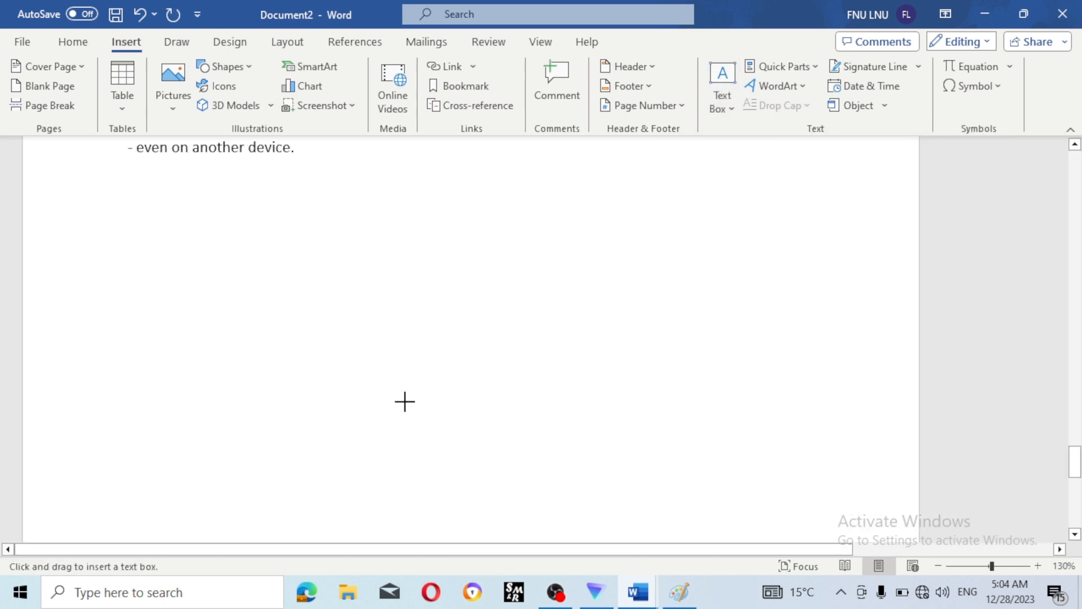
pyautogui.moveTo(194, 216); pyautogui.dragTo(656, 474)
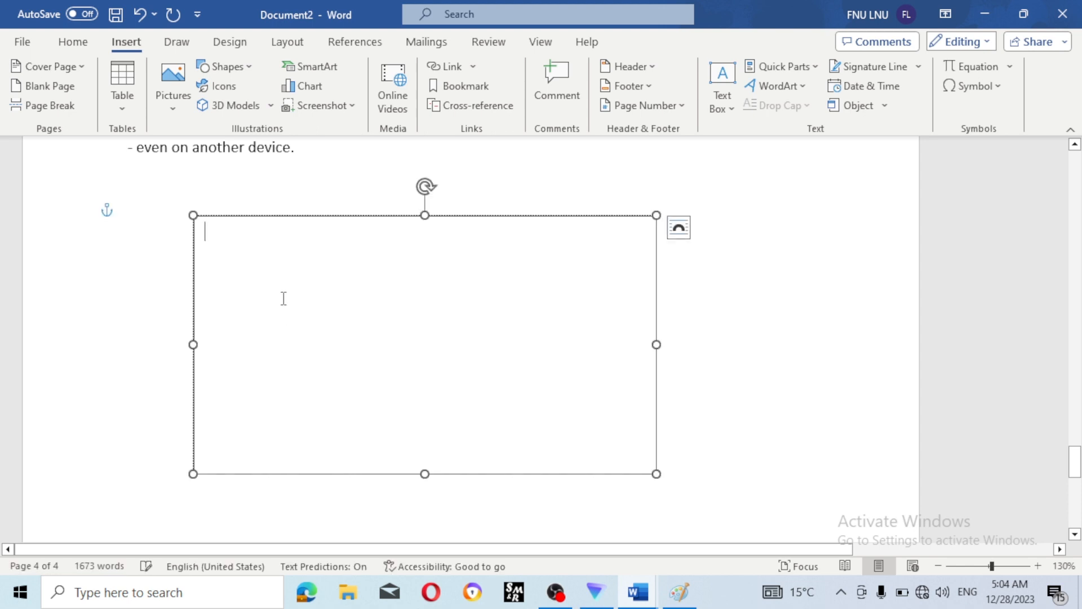
pyautogui.write('afasdf')
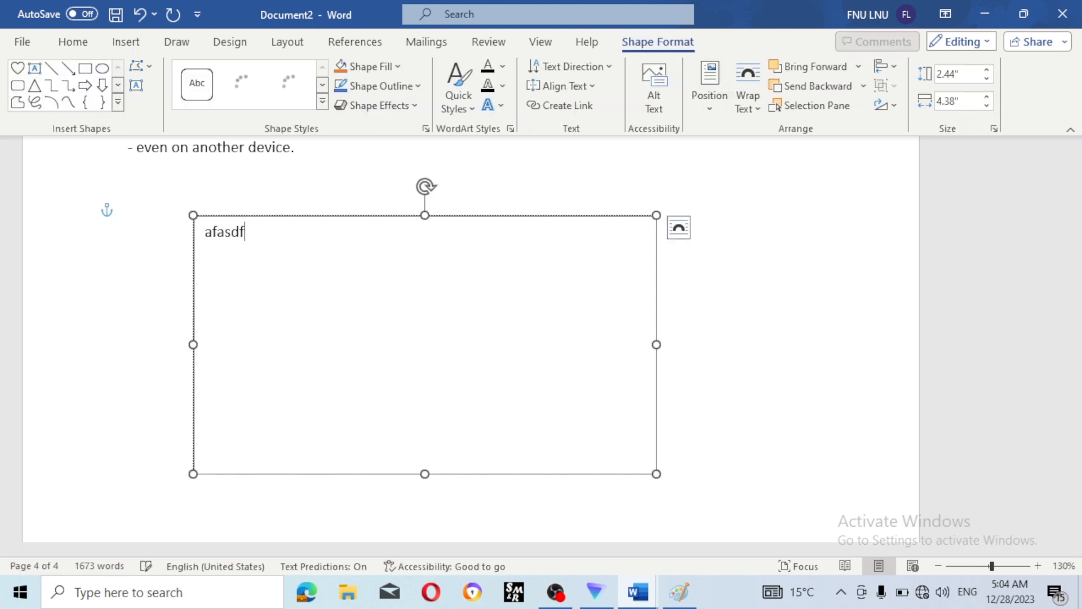
pyautogui.press('BackSpace')
pyautogui.press('BackSpace')
pyautogui.press('BackSpace')
pyautogui.press('BackSpace')
pyautogui.press('BackSpace')
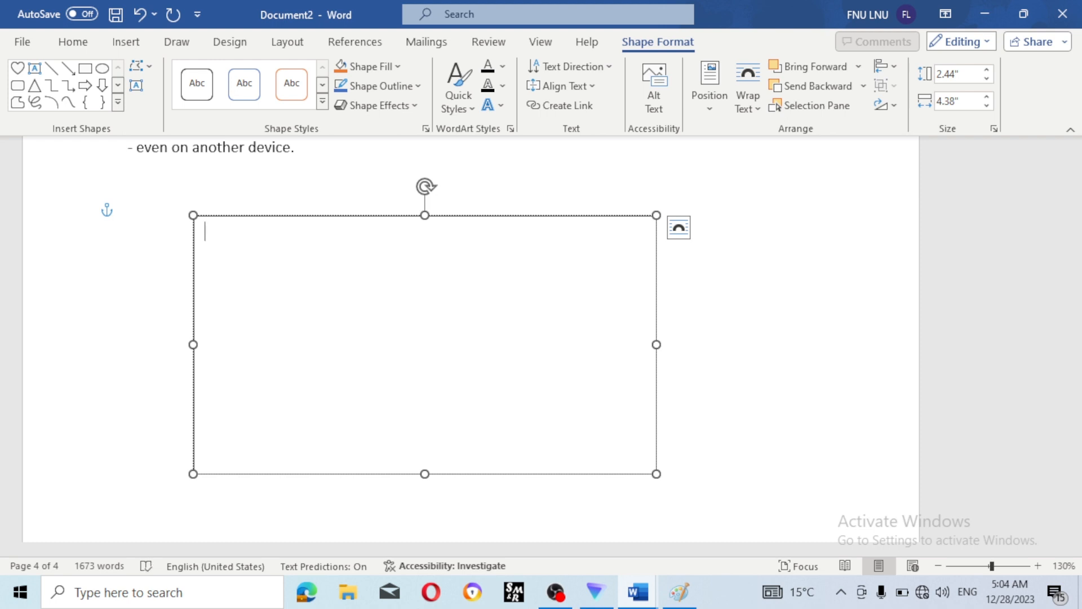
pyautogui.write('ram is very g')
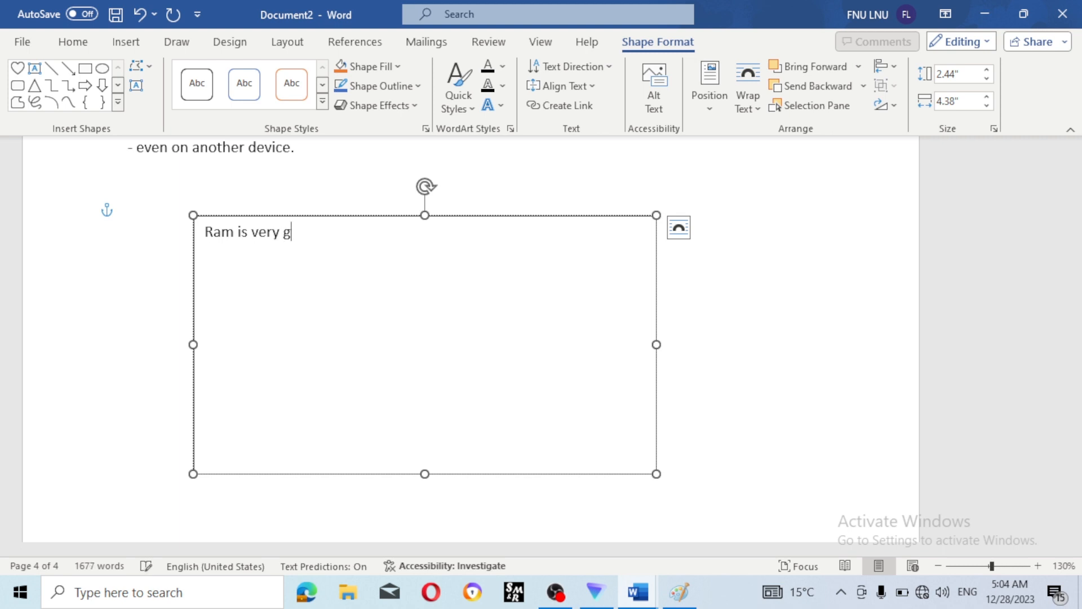
pyautogui.write('ood')
pyautogui.write(' per')
pyautogui.write('sopm')
pyautogui.press('BackSpace')
pyautogui.write('m')
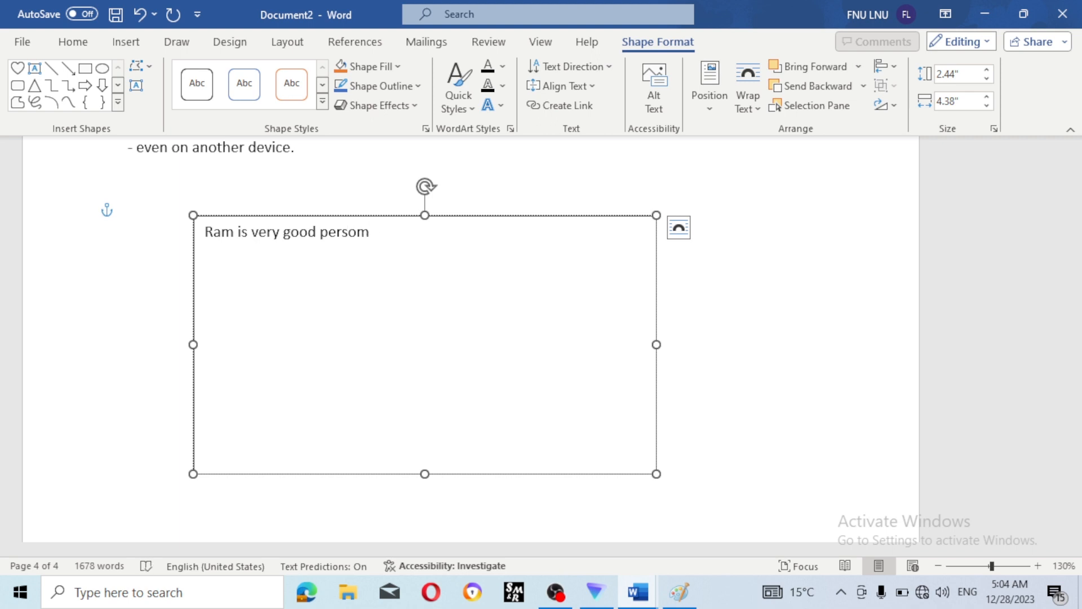
pyautogui.press('BackSpace')
pyautogui.write('n')
pyautogui.click(751, 290)
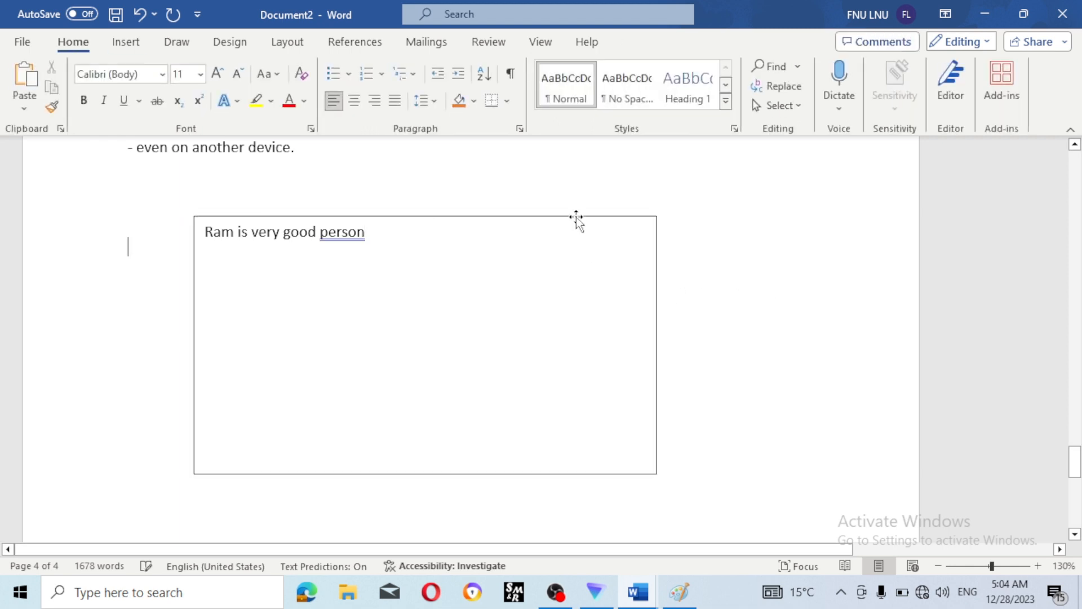
pyautogui.moveTo(577, 218); pyautogui.dragTo(612, 239)
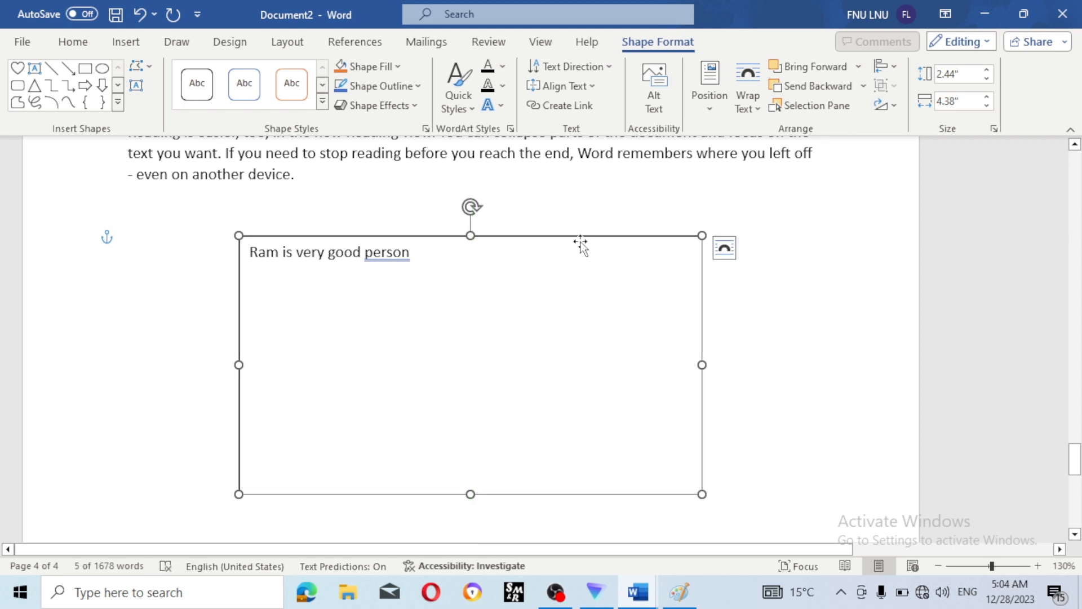
pyautogui.moveTo(592, 231); pyautogui.dragTo(787, 221)
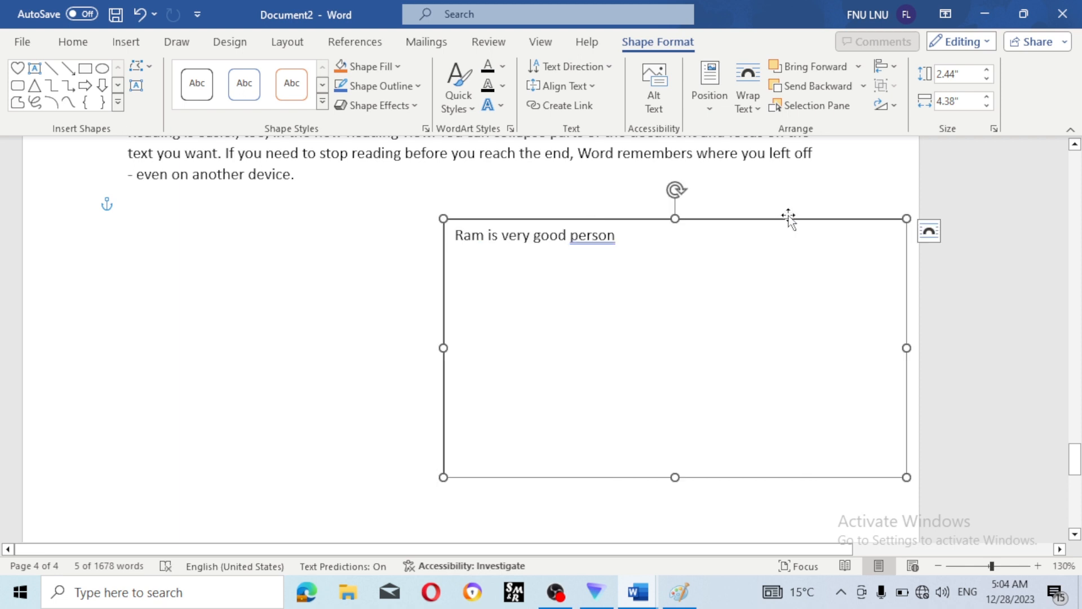
pyautogui.press('Delete')
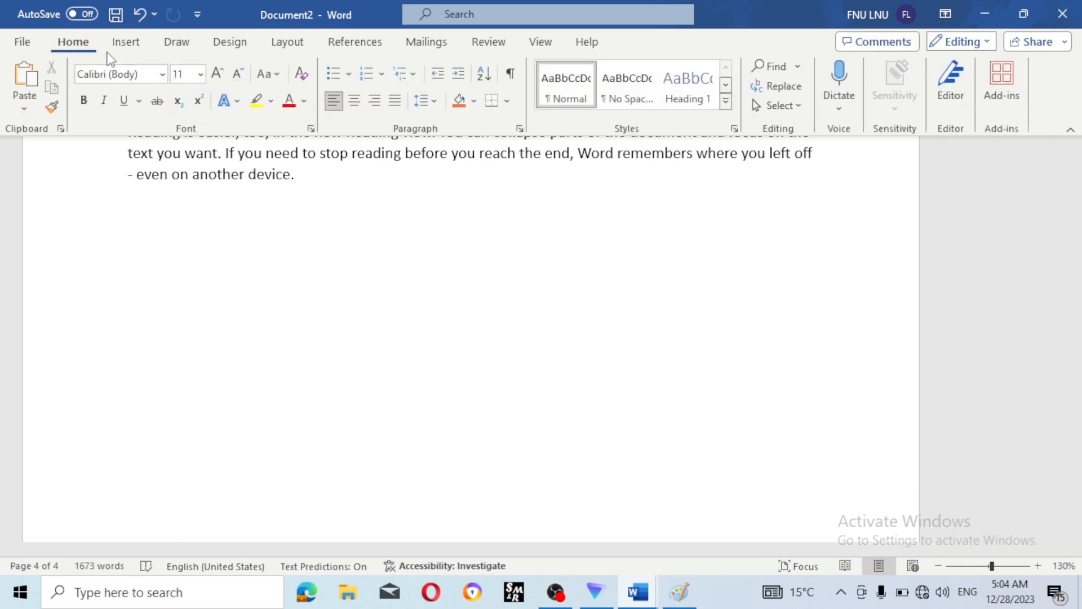
# - Browse Quick Parts without inserting anything, then open the WordArt style gallery
pyautogui.click(123, 43)
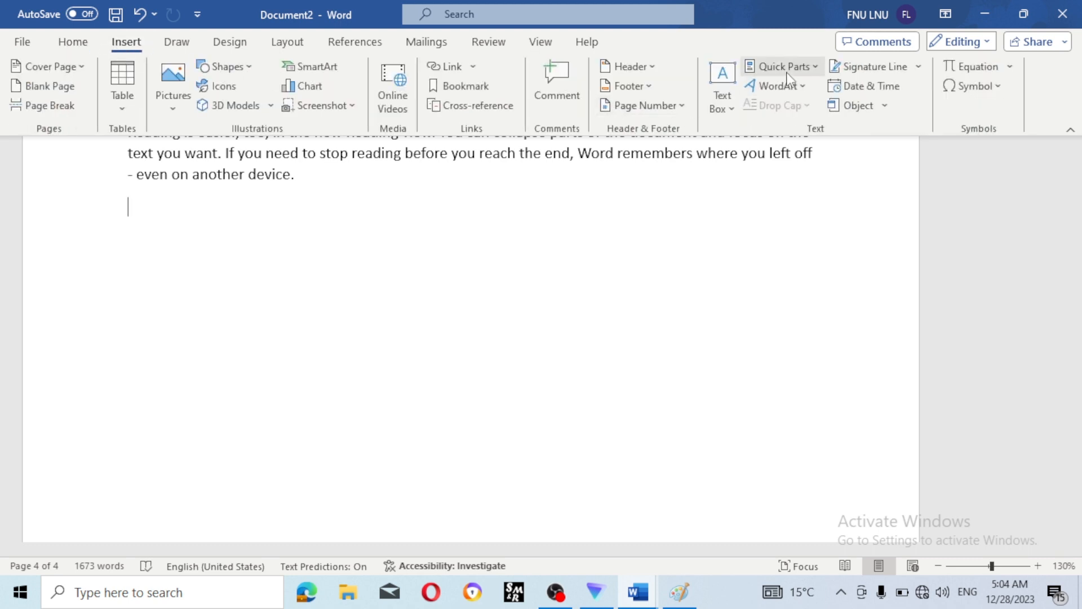
pyautogui.click(814, 68)
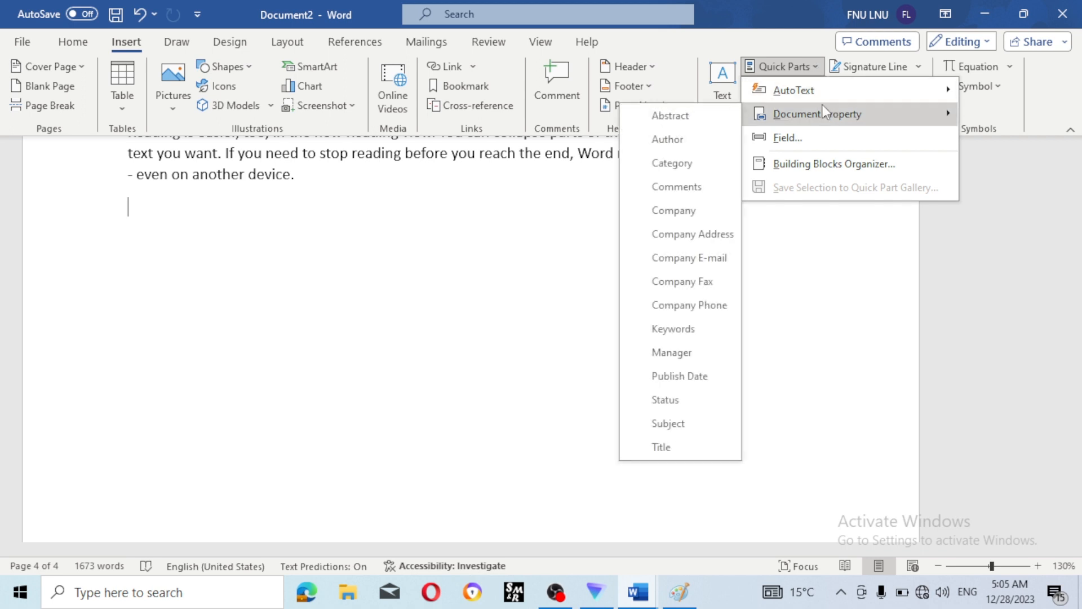
pyautogui.moveTo(818, 116)
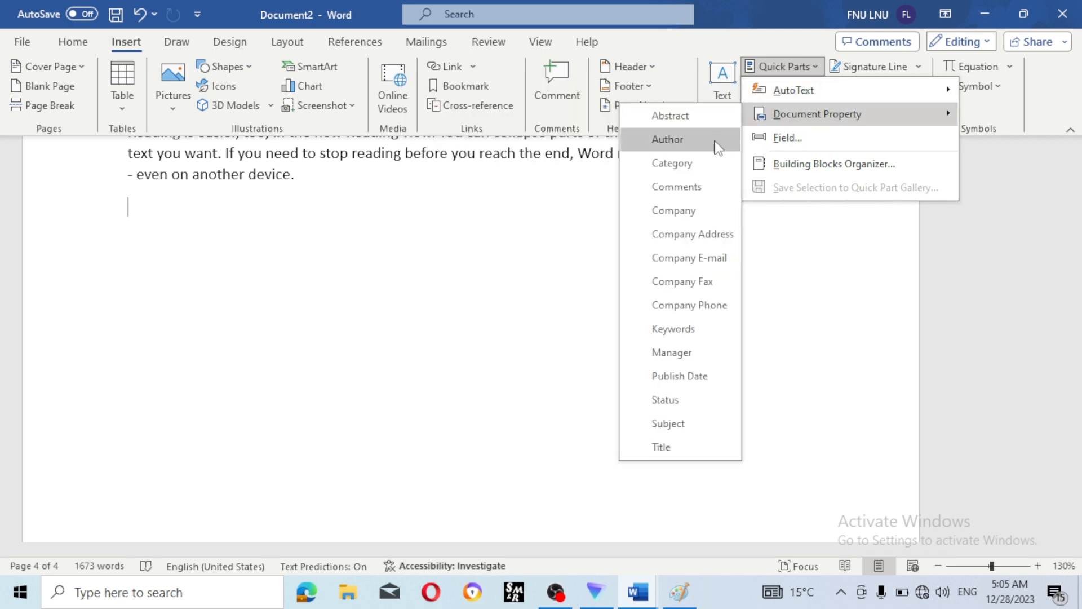
pyautogui.click(797, 335)
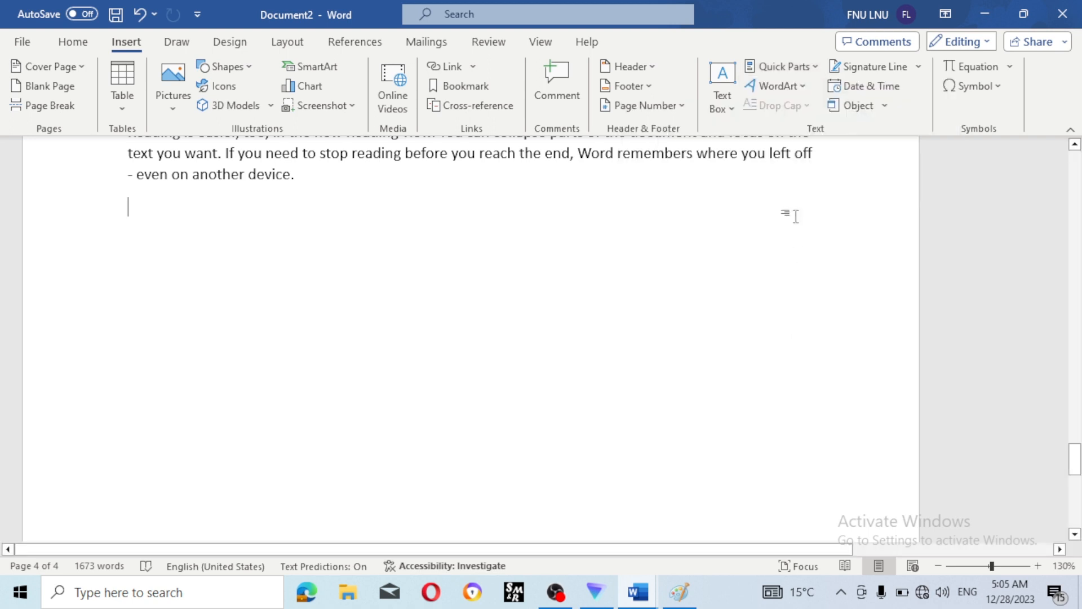
pyautogui.click(787, 90)
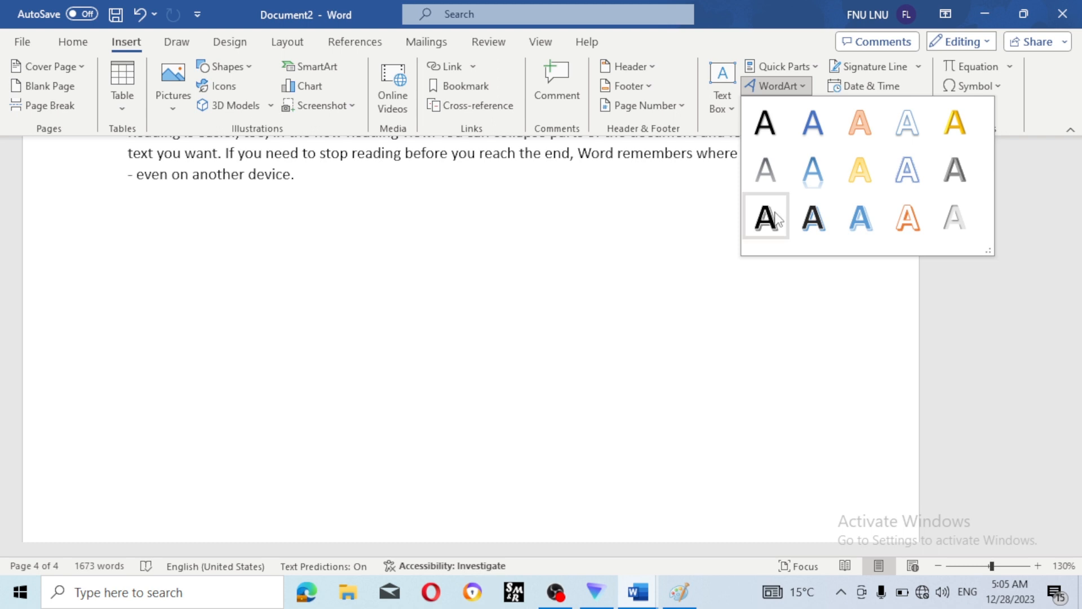
# - Insert a shadowed-style WordArt and clear its placeholder text
pyautogui.click(813, 221)
pyautogui.click(402, 251)
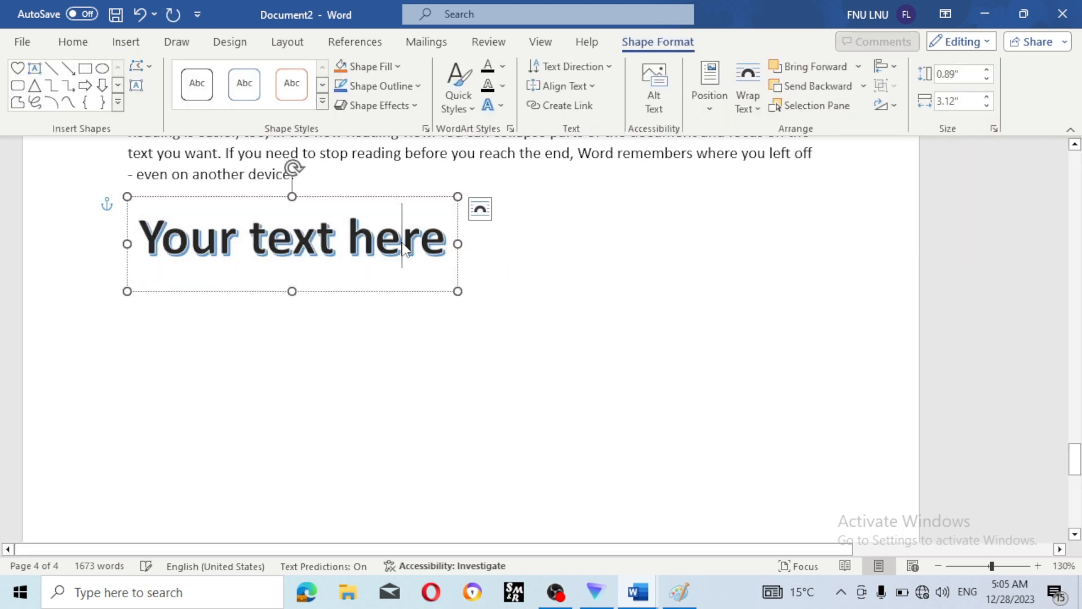
pyautogui.press('Delete')
pyautogui.press('Delete')
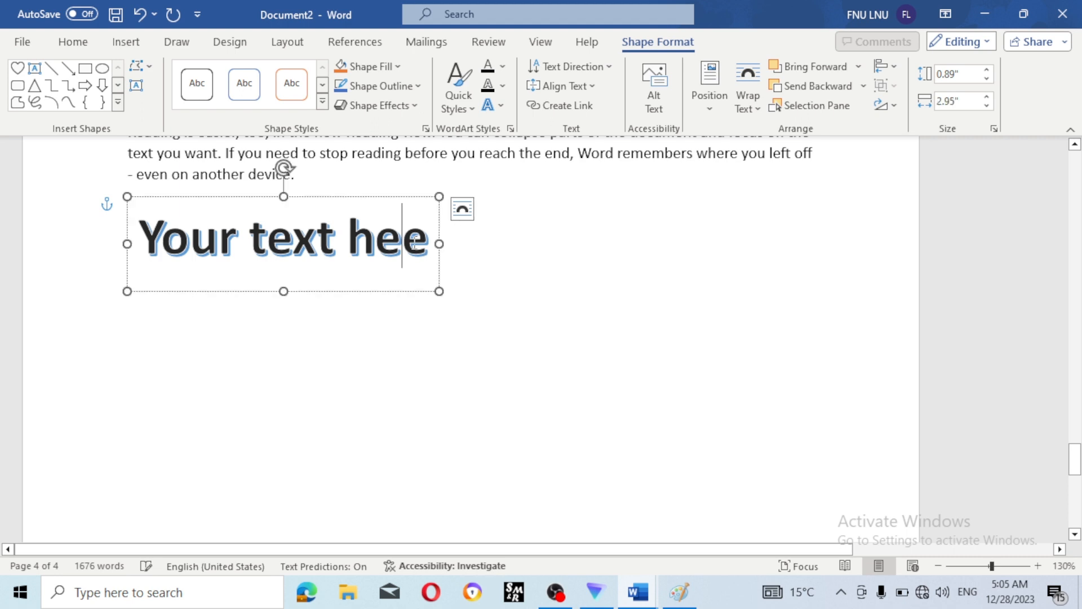
pyautogui.press('BackSpace')
pyautogui.press('BackSpace')
pyautogui.press('BackSpace')
pyautogui.press('BackSpace')
pyautogui.press('BackSpace')
pyautogui.press('BackSpace')
pyautogui.press('BackSpace')
pyautogui.press('BackSpace')
pyautogui.press('BackSpace')
pyautogui.press('BackSpace')
pyautogui.press('BackSpace')
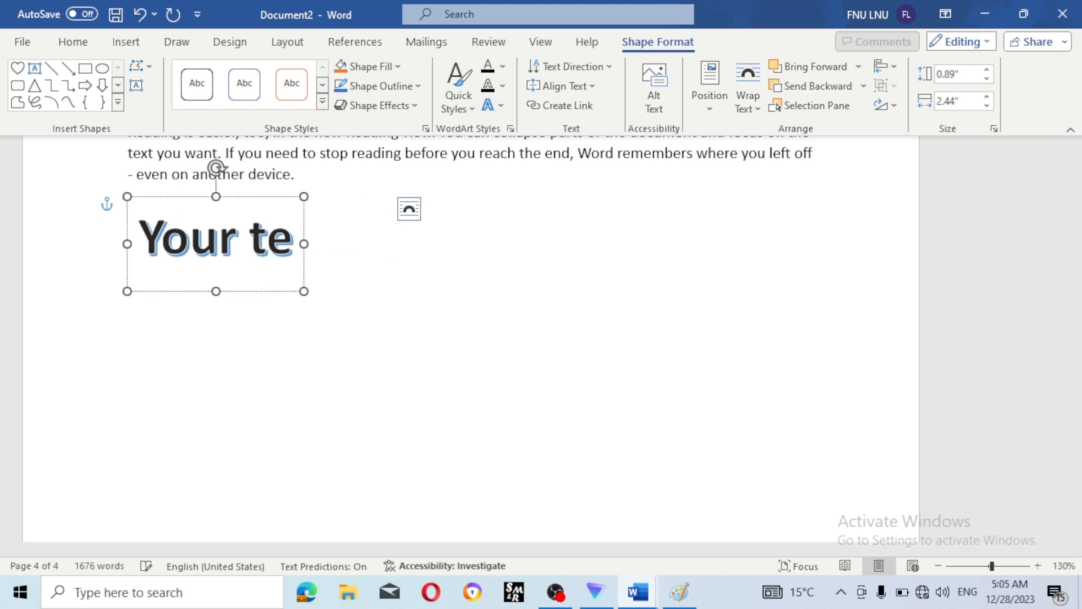
pyautogui.press('BackSpace')
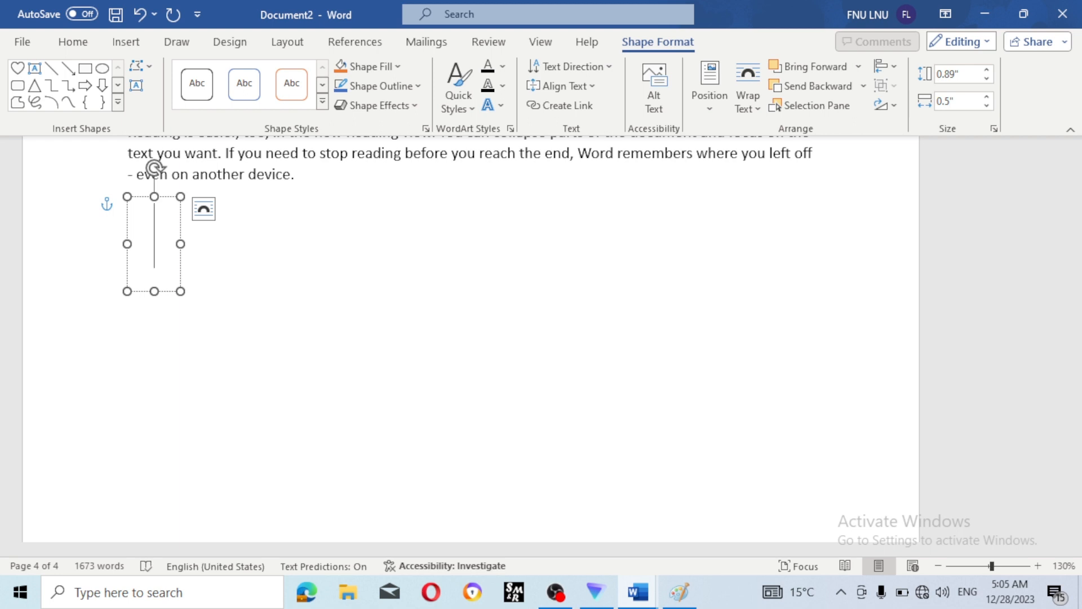
# - Type 'Follow my channel for computer knowledge' as the WordArt text and deselect it
pyautogui.write('foo')
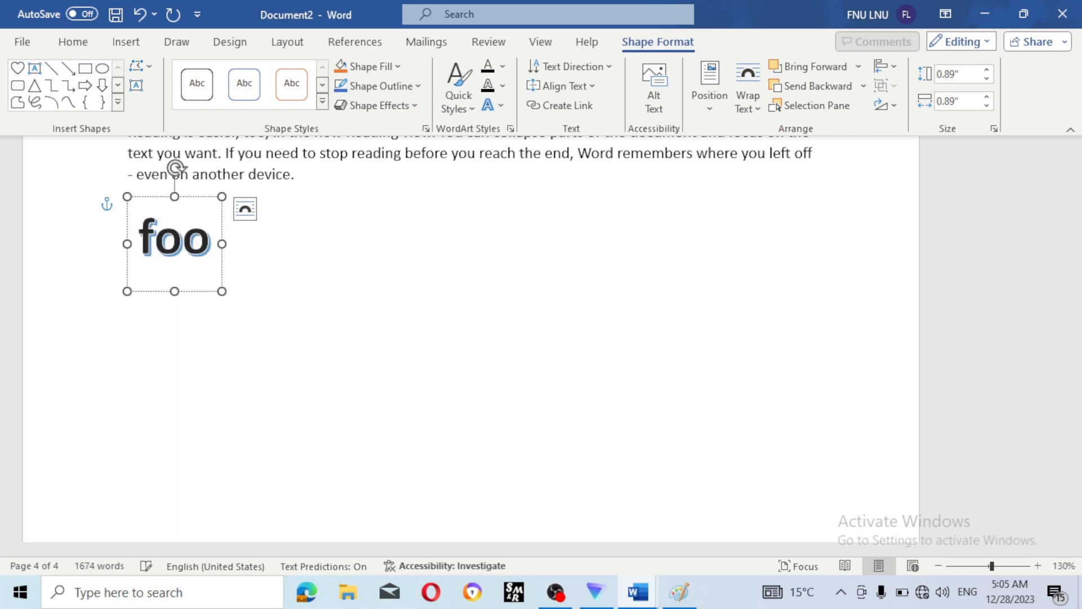
pyautogui.press('BackSpace')
pyautogui.write('llo')
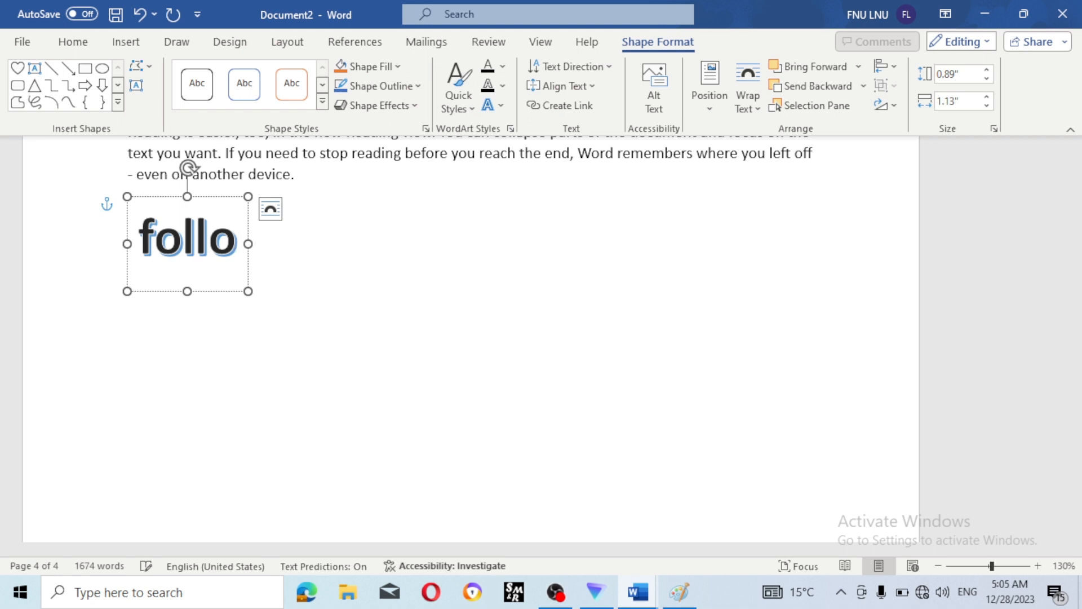
pyautogui.write('w mu')
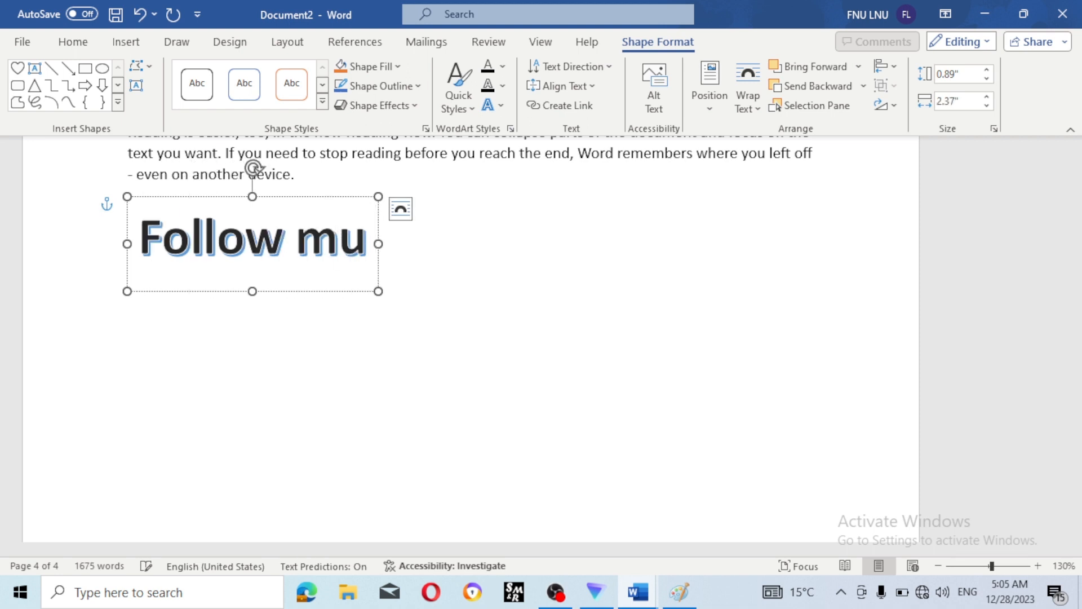
pyautogui.press('BackSpace')
pyautogui.write('y chj')
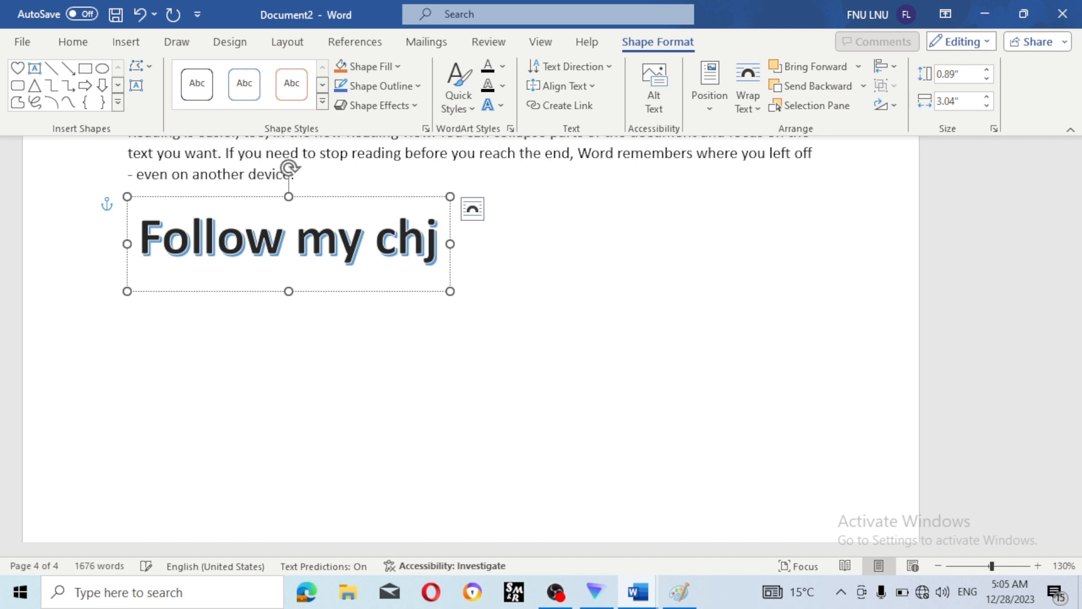
pyautogui.press('BackSpace')
pyautogui.write('an')
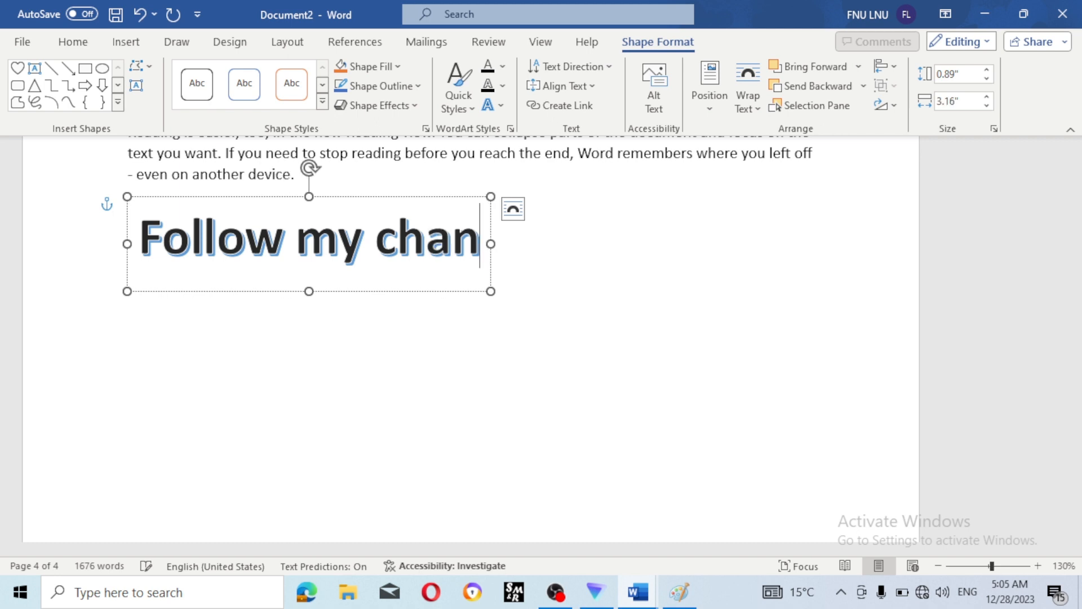
pyautogui.write('nel')
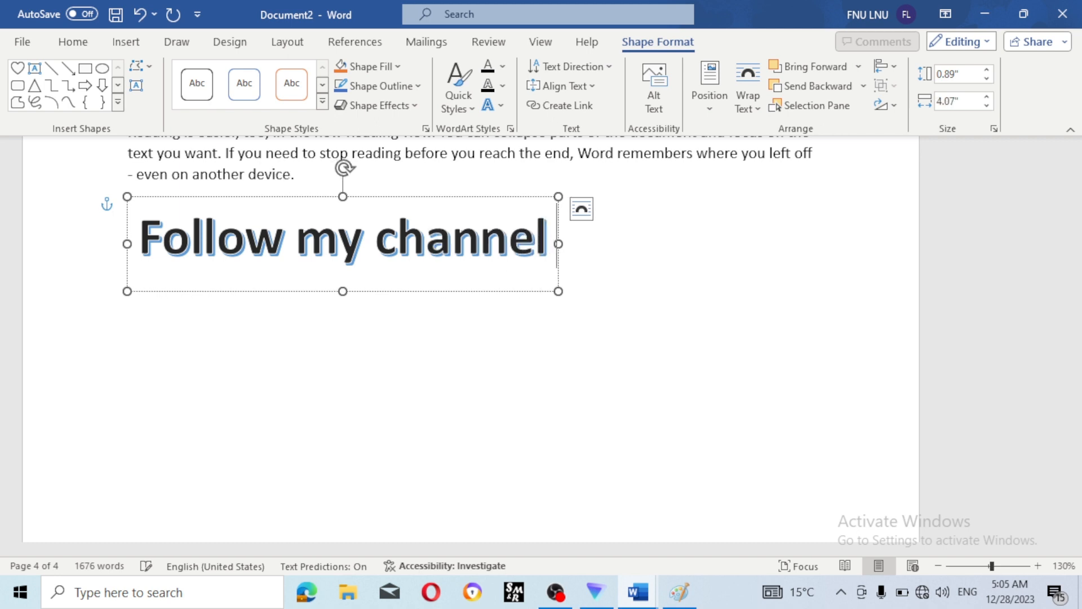
pyautogui.write(' for')
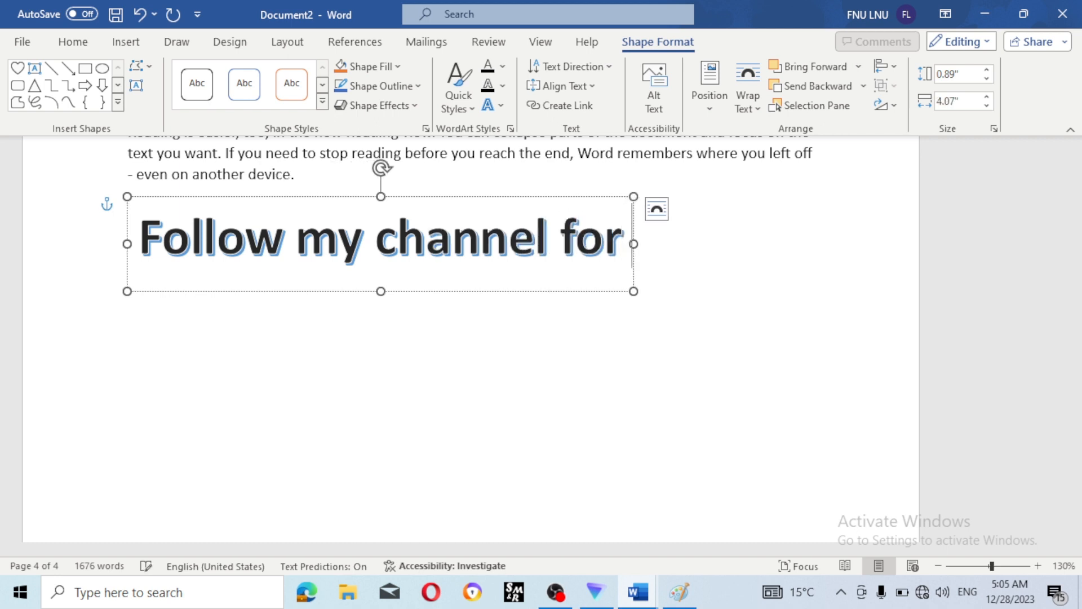
pyautogui.write(' compu')
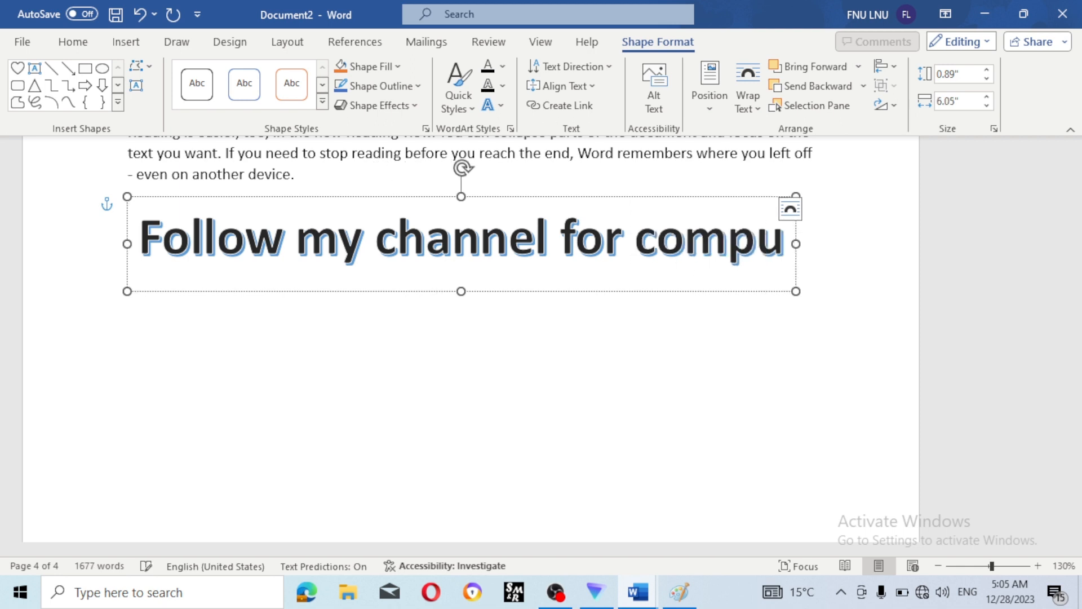
pyautogui.write('ter kn')
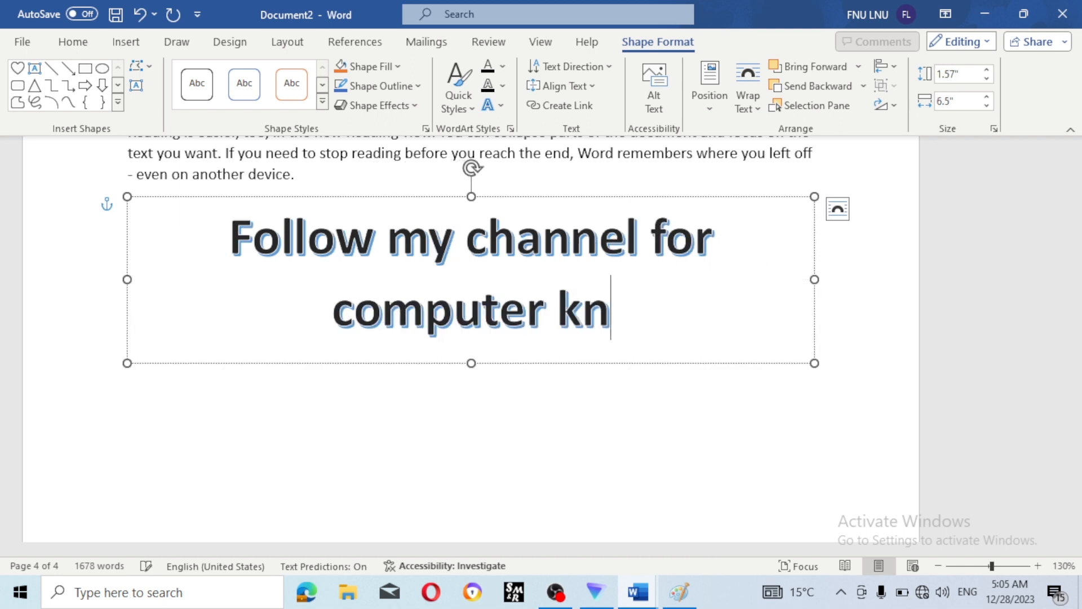
pyautogui.write('owl')
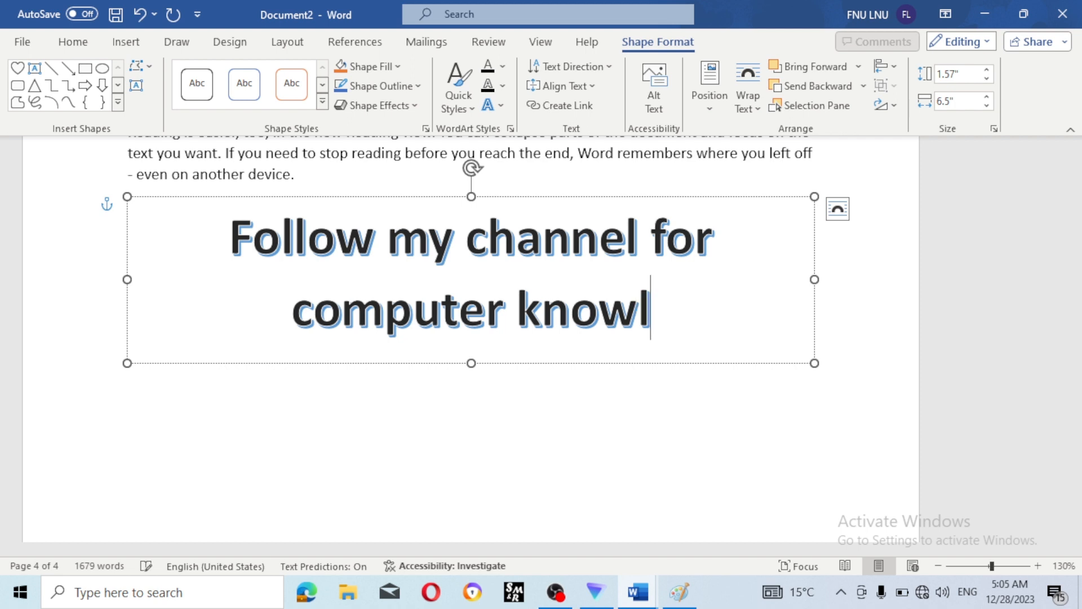
pyautogui.write('edge')
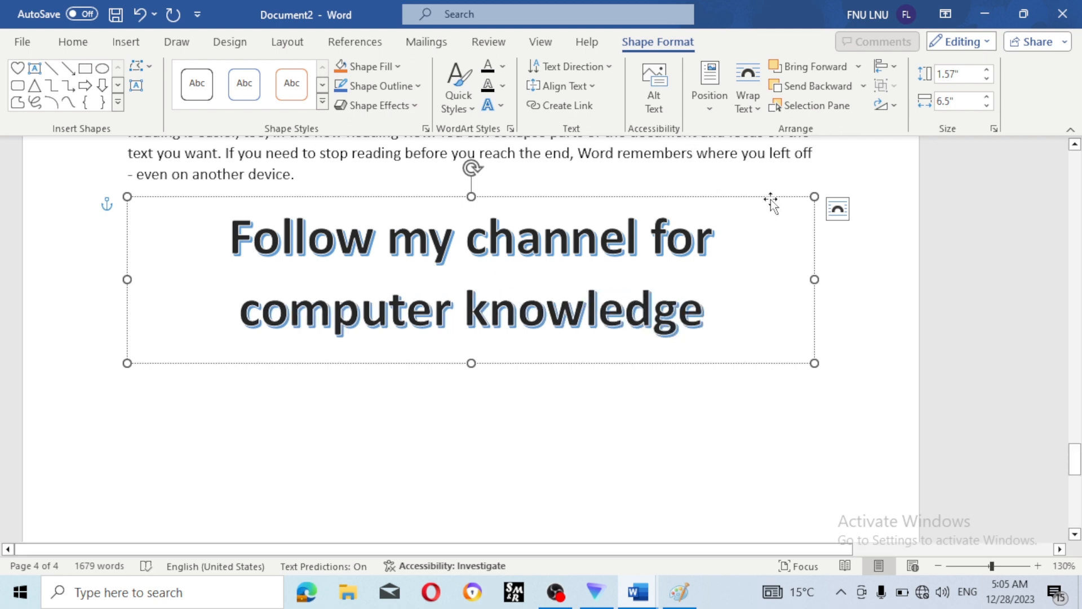
pyautogui.click(896, 280)
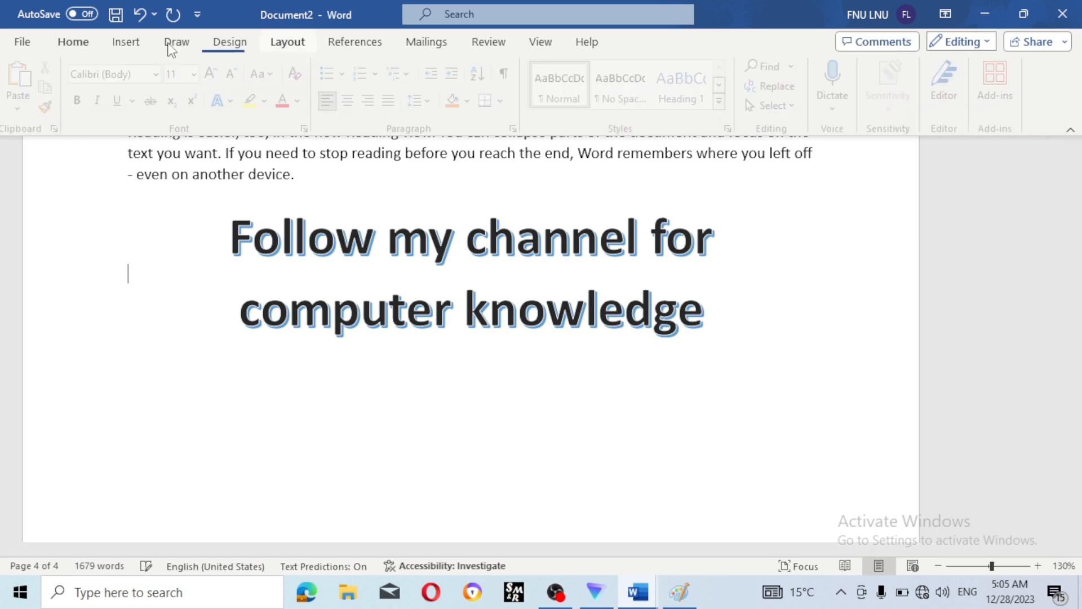
pyautogui.click(126, 42)
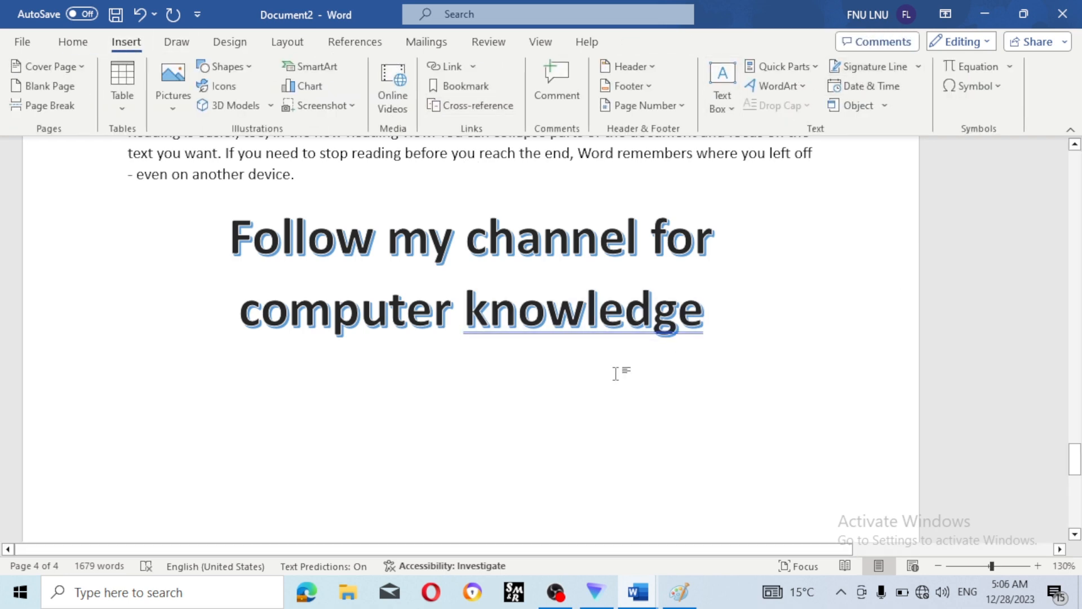
# - Scroll to the bottom of page 4 and create a new blank document with Ctrl+N
pyautogui.scroll(-5, 522, 408)
pyautogui.scroll(-3, 536, 372)
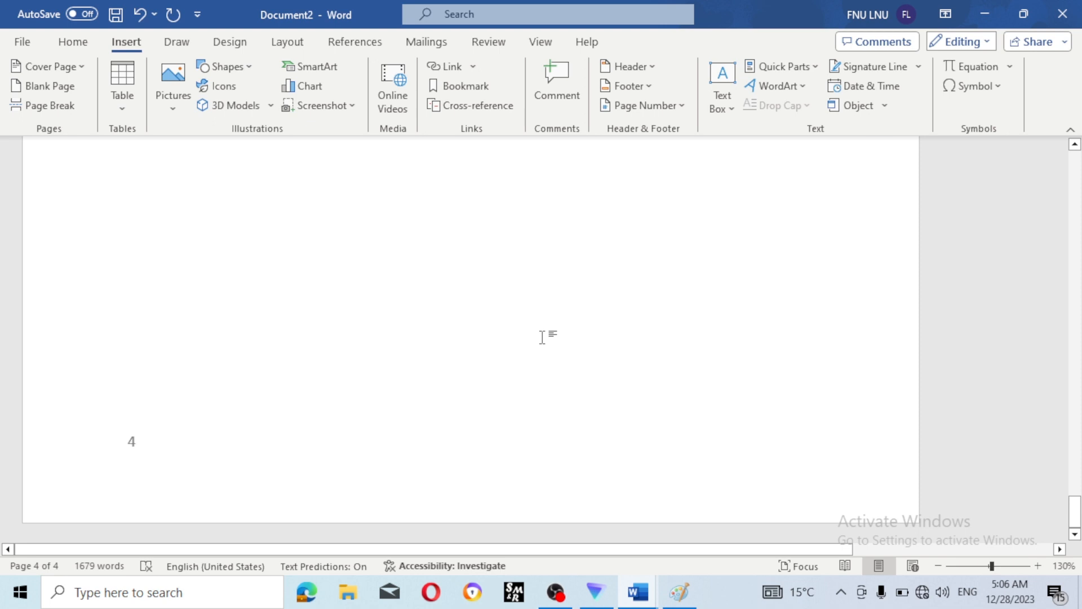
pyautogui.hotkey('ctrl', 'n')
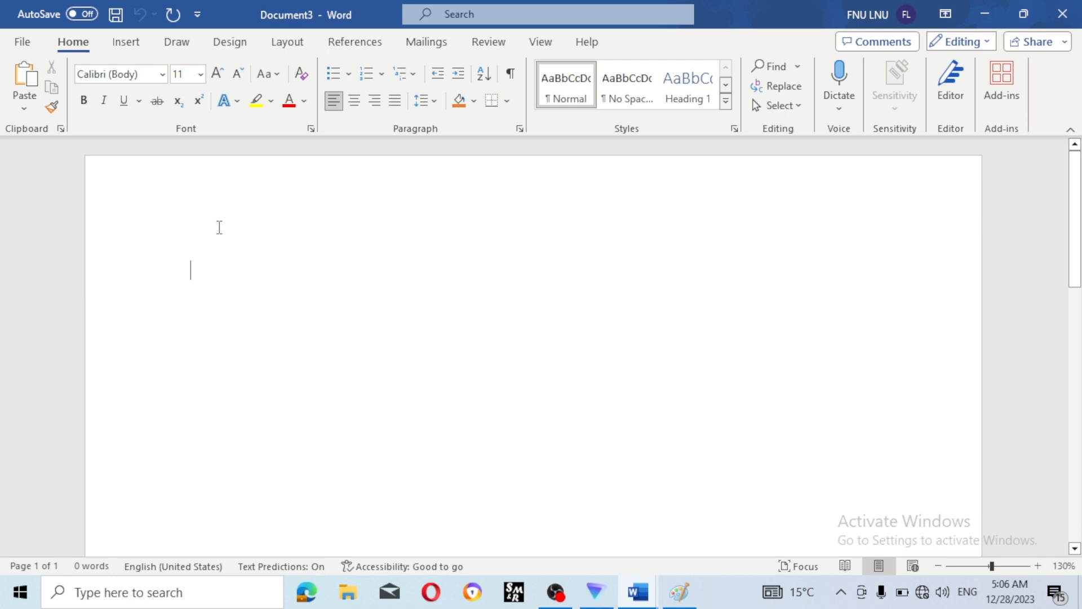
# - Generate sample paragraphs by entering =rand() on the blank page
pyautogui.write('=ra')
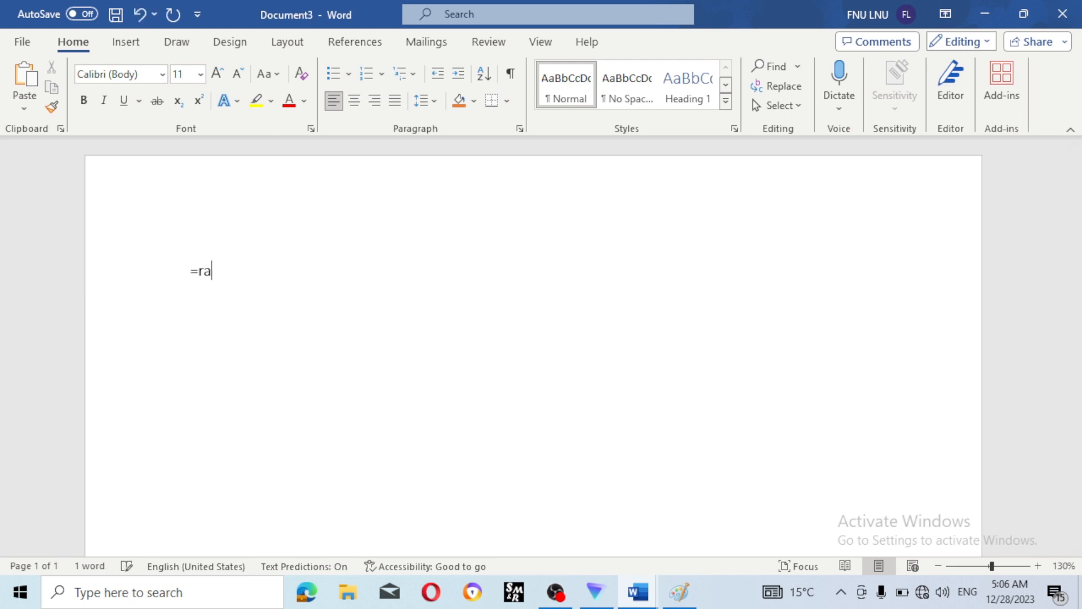
pyautogui.write('nd()')
pyautogui.press('Return')
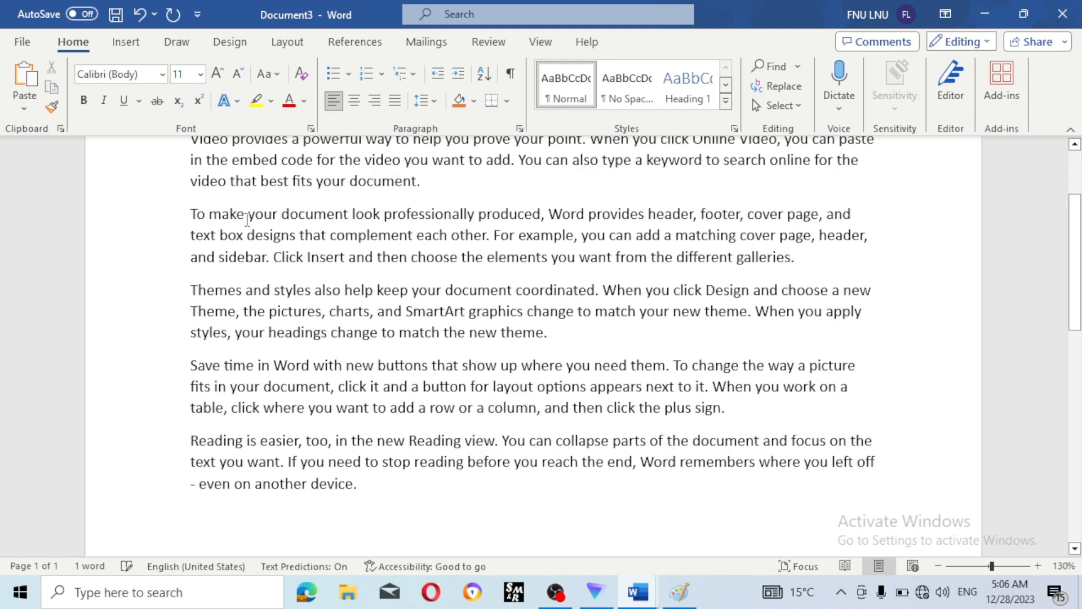
pyautogui.scroll(-5, 383, 321)
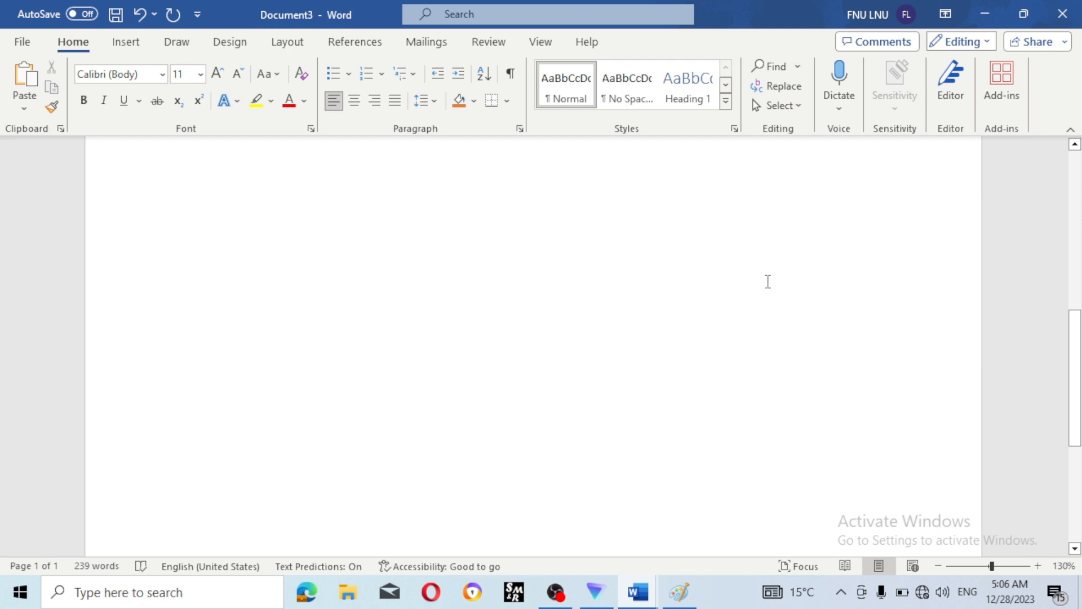
# - Look up online signature services from the Signature Line menu, then quit the browser
pyautogui.click(125, 42)
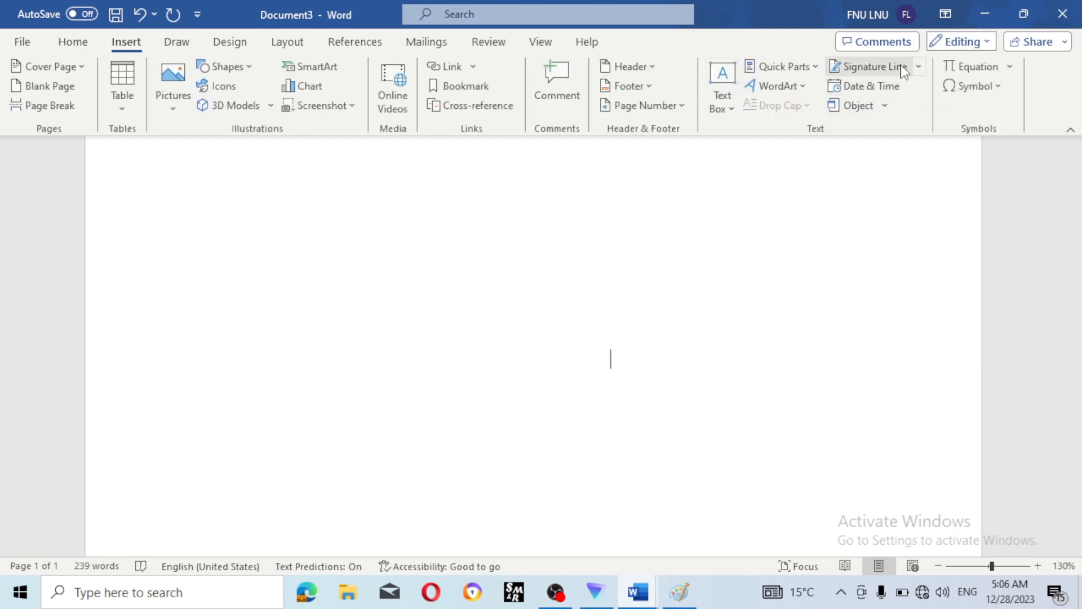
pyautogui.click(917, 67)
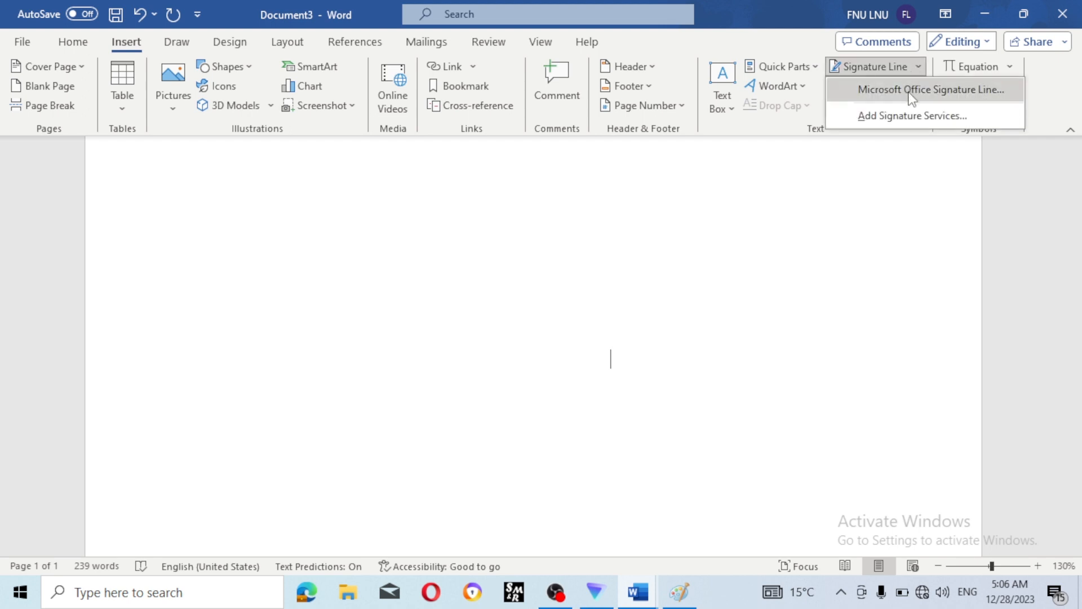
pyautogui.click(926, 121)
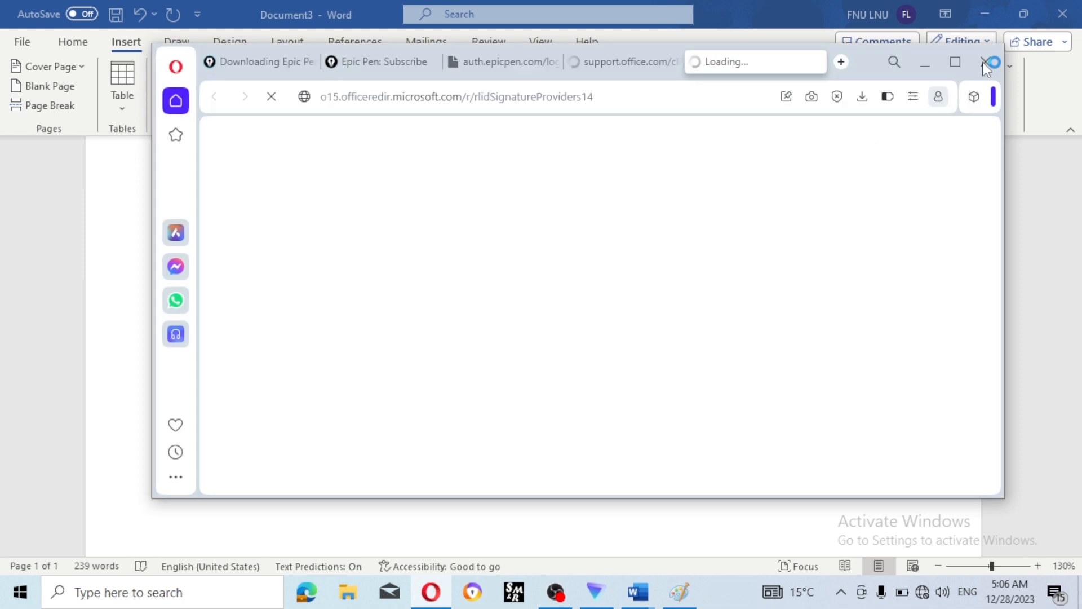
pyautogui.click(985, 62)
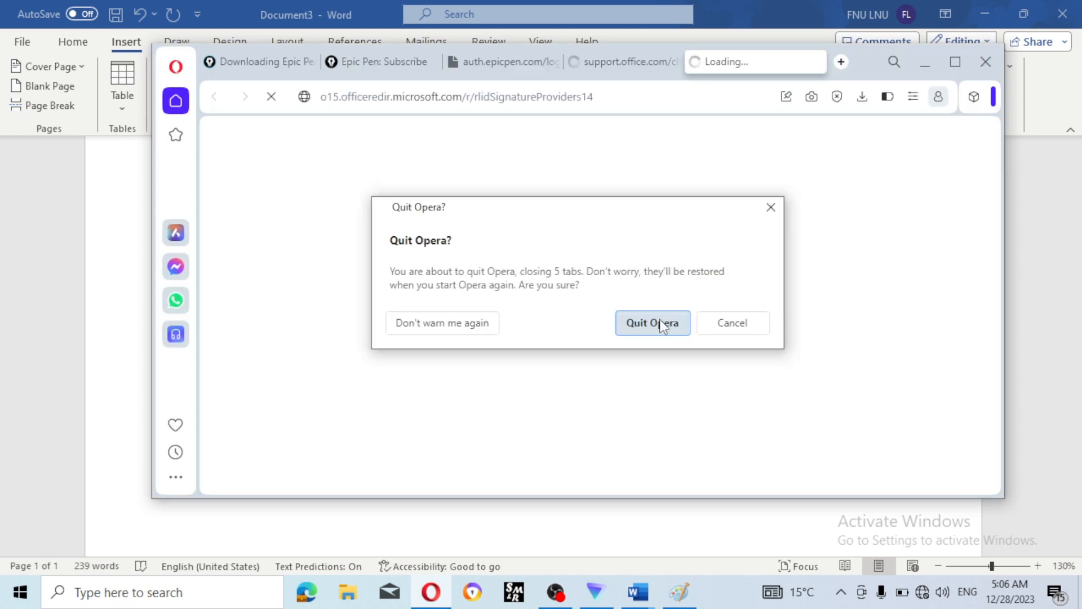
pyautogui.click(654, 323)
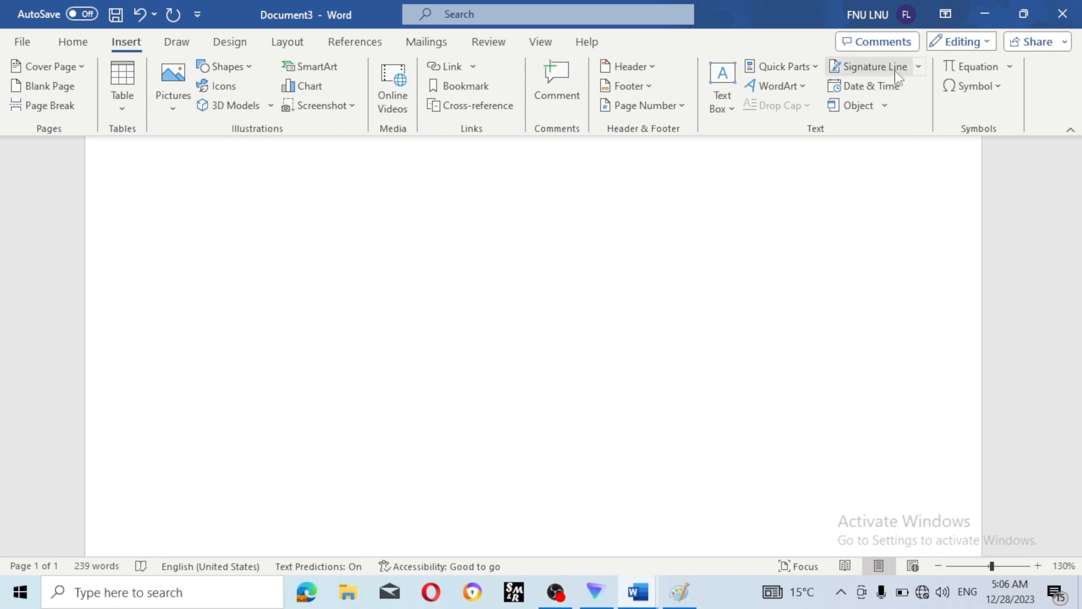
# - Open the Signature Setup form, dismiss it, and close the Signature Line menu
pyautogui.click(871, 67)
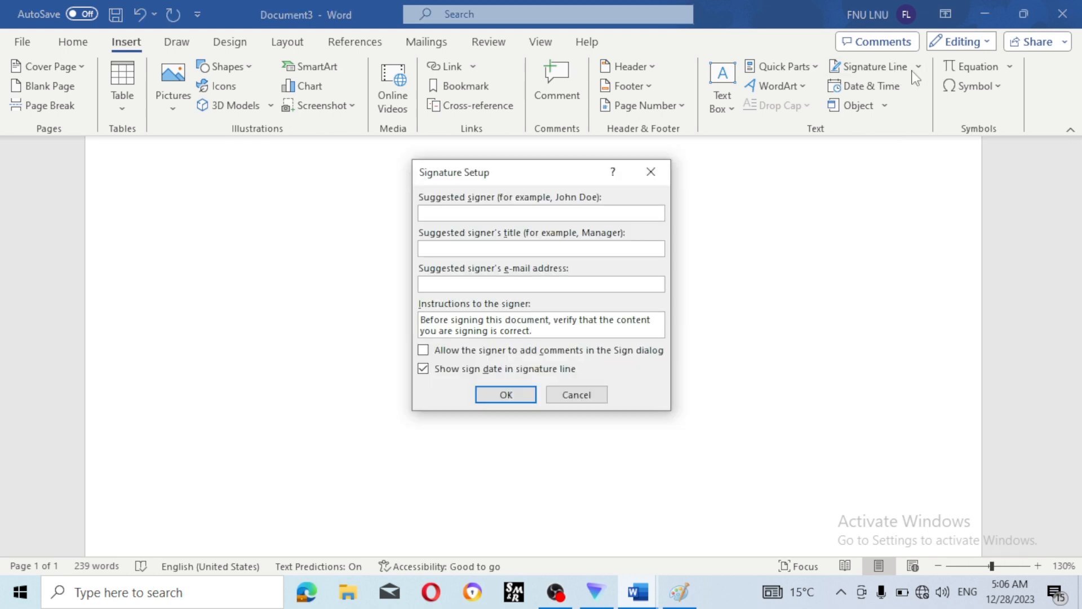
pyautogui.press('Escape')
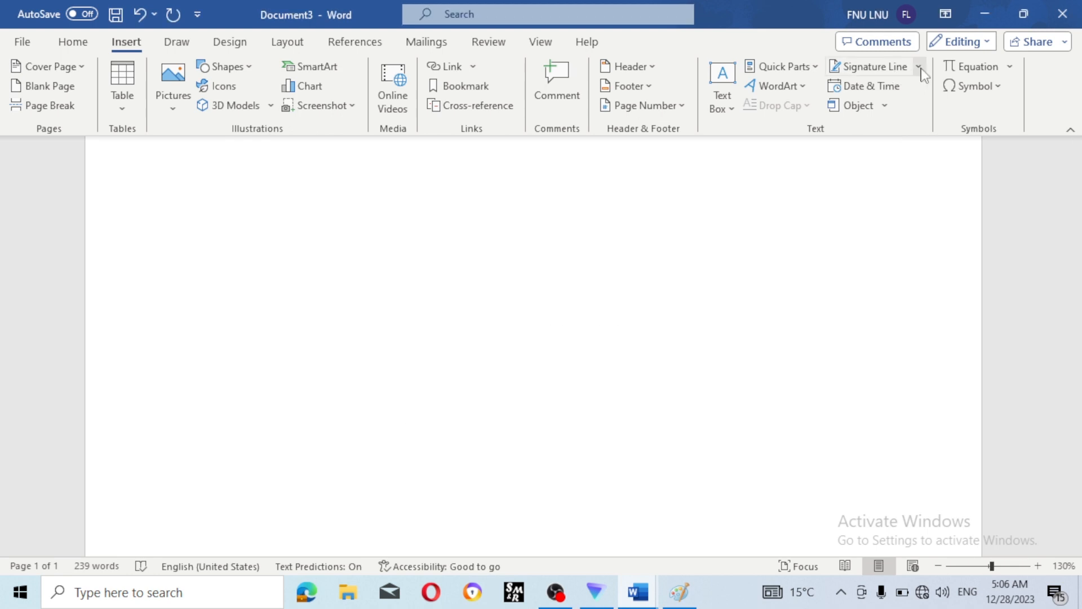
pyautogui.click(919, 67)
pyautogui.click(905, 95)
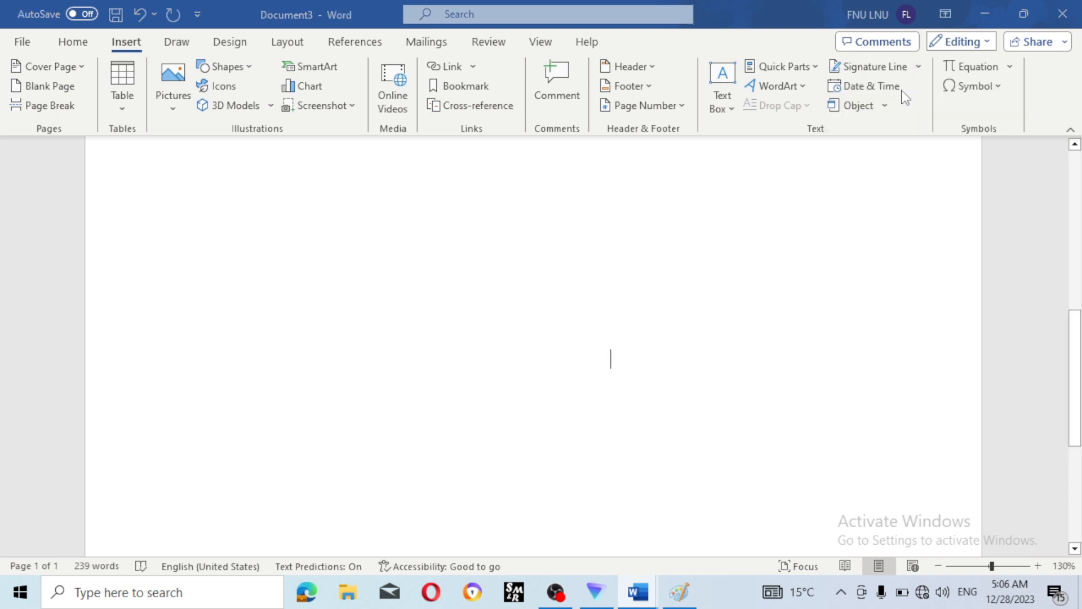
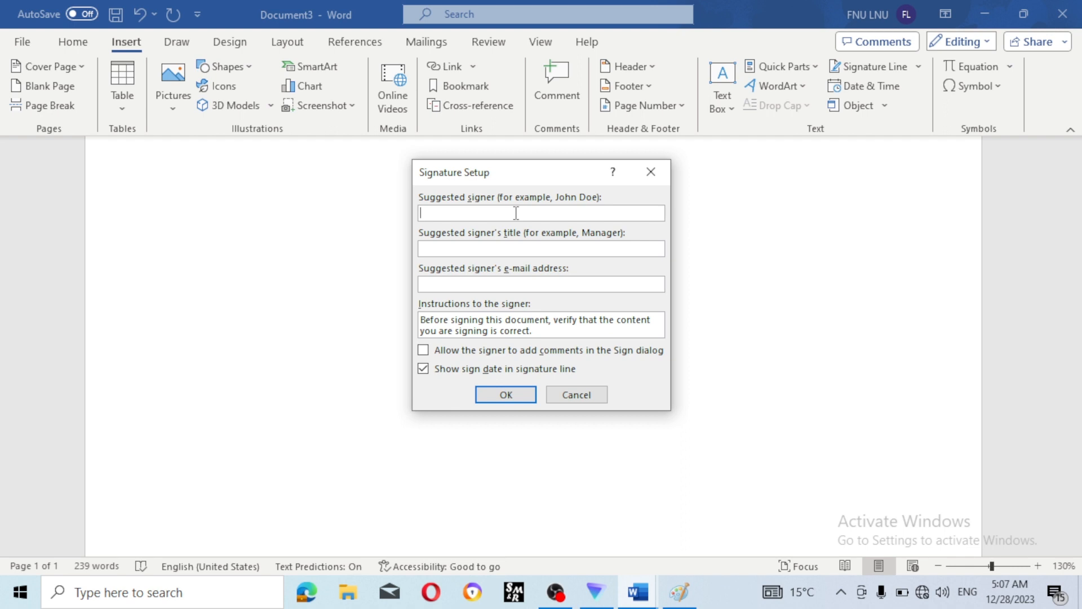
pyautogui.write('uma')
pyautogui.click(503, 248)
pyautogui.write('d')
pyautogui.press('BackSpace')
pyautogui.write('Director o')
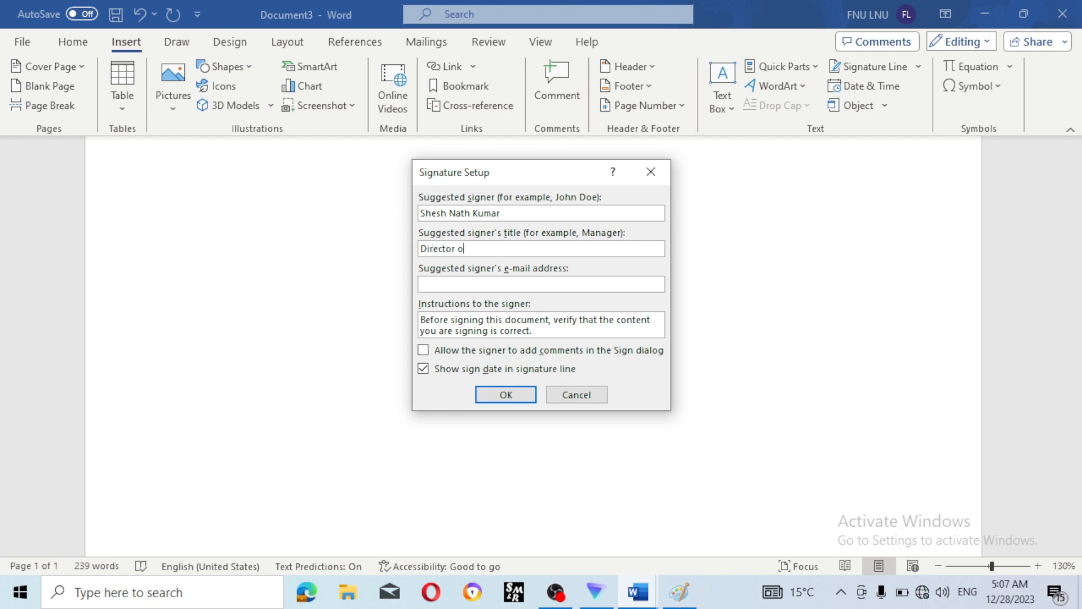
pyautogui.write('f Digital skill compute')
pyautogui.write('r institute')
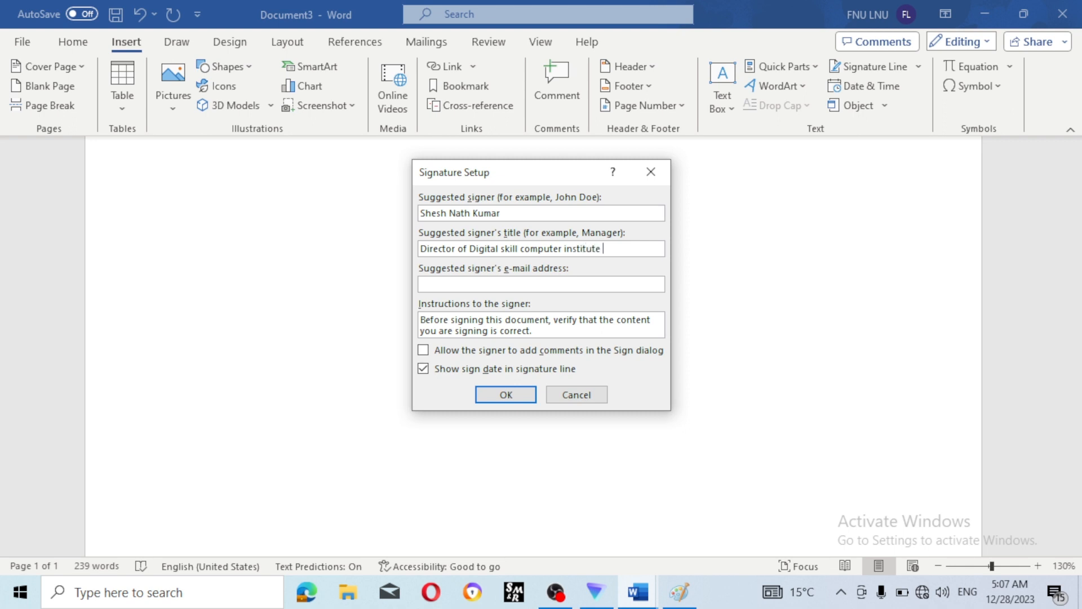
pyautogui.write(' rampur')
# - Fill in the signer's e-mail address, fixing typos along the way
pyautogui.click(475, 283)
pyautogui.write('shesh')
pyautogui.press('BackSpace')
pyautogui.press('BackSpace')
pyautogui.press('BackSpace')
pyautogui.press('BackSpace')
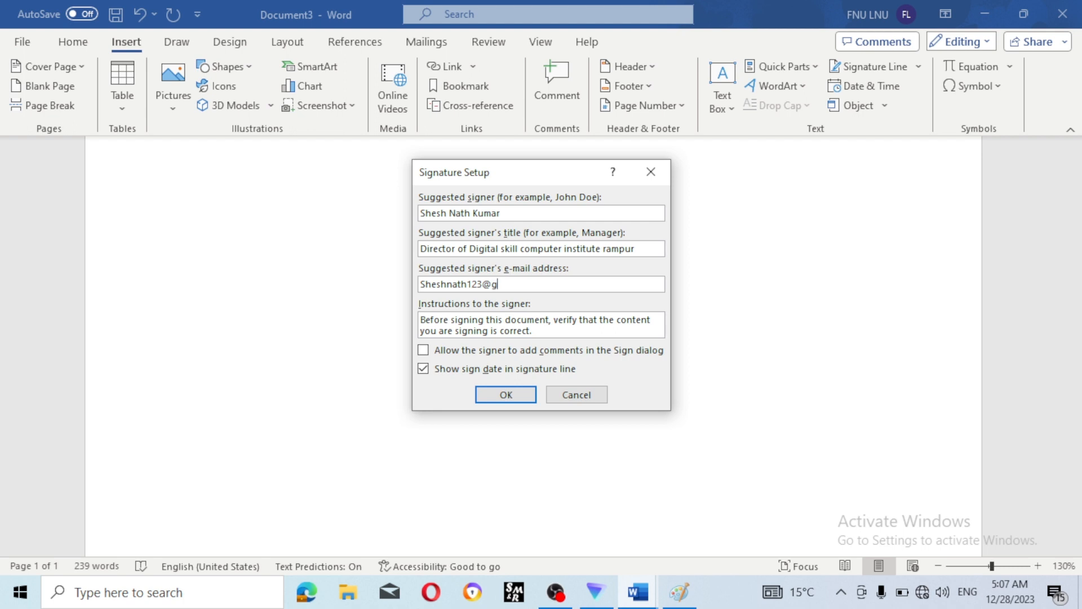
# - Insert the signature line into the document and make its box taller
pyautogui.click(505, 401)
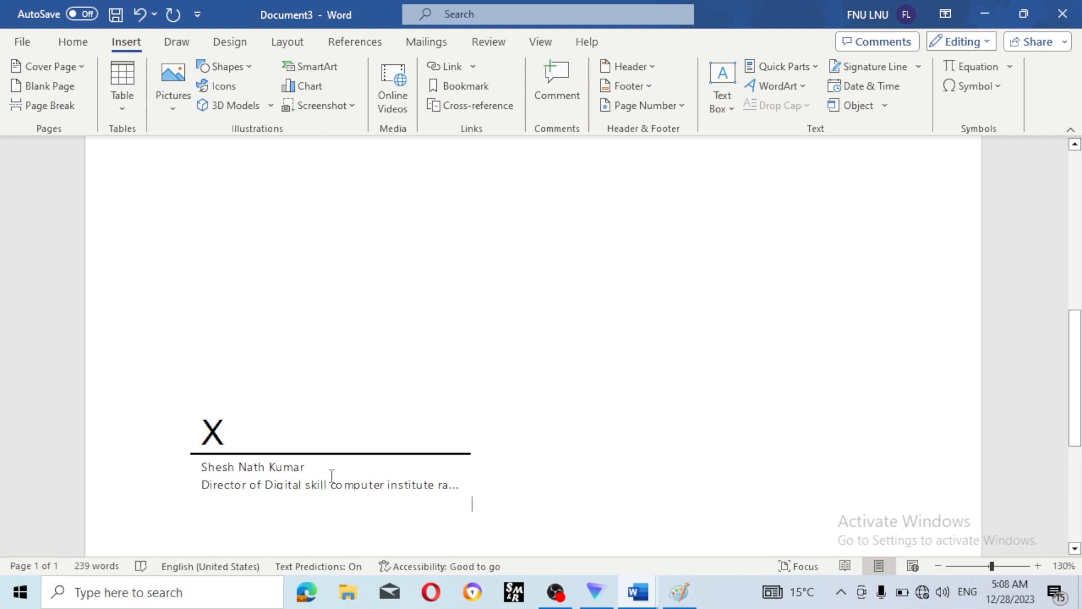
pyautogui.click(308, 455)
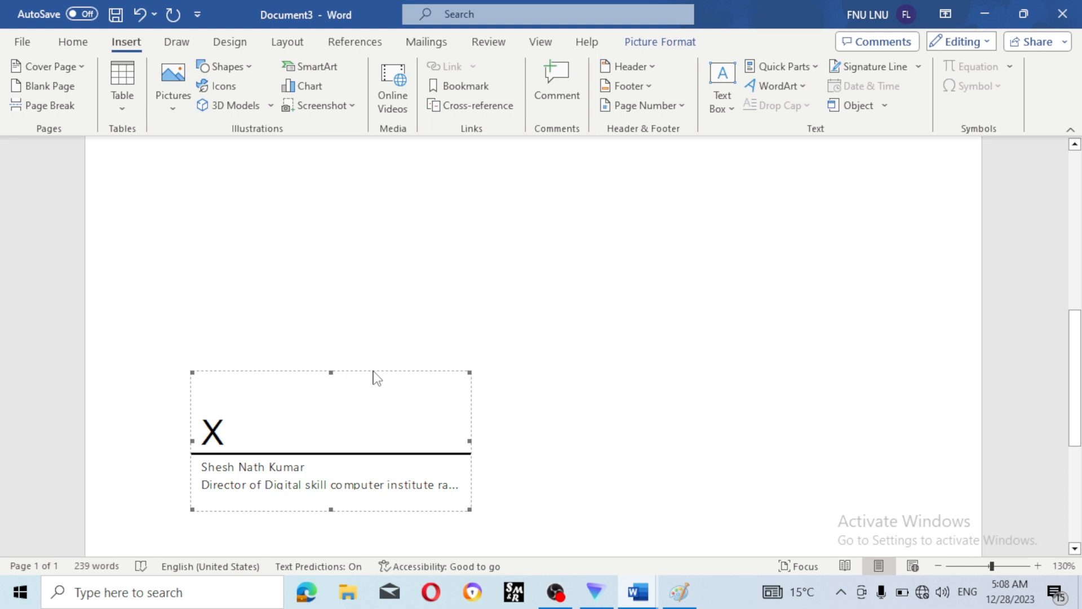
pyautogui.moveTo(373, 371)
pyautogui.mouseDown()
pyautogui.moveTo(491, 370)
pyautogui.moveTo(451, 375)
pyautogui.mouseUp()
pyautogui.click(343, 438)
pyautogui.moveTo(369, 370); pyautogui.dragTo(394, 374)
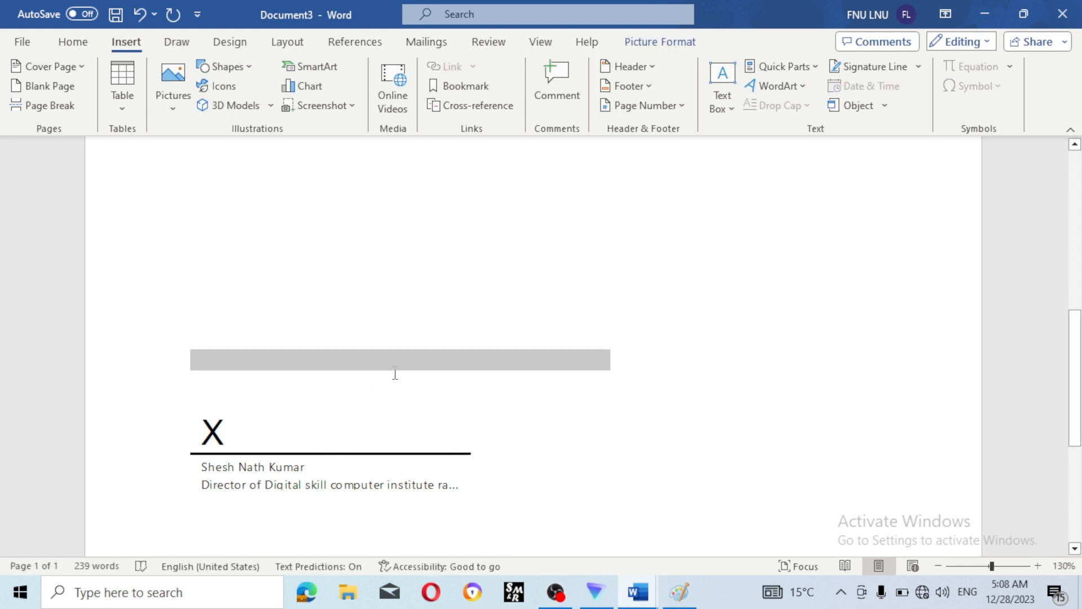
pyautogui.click(341, 411)
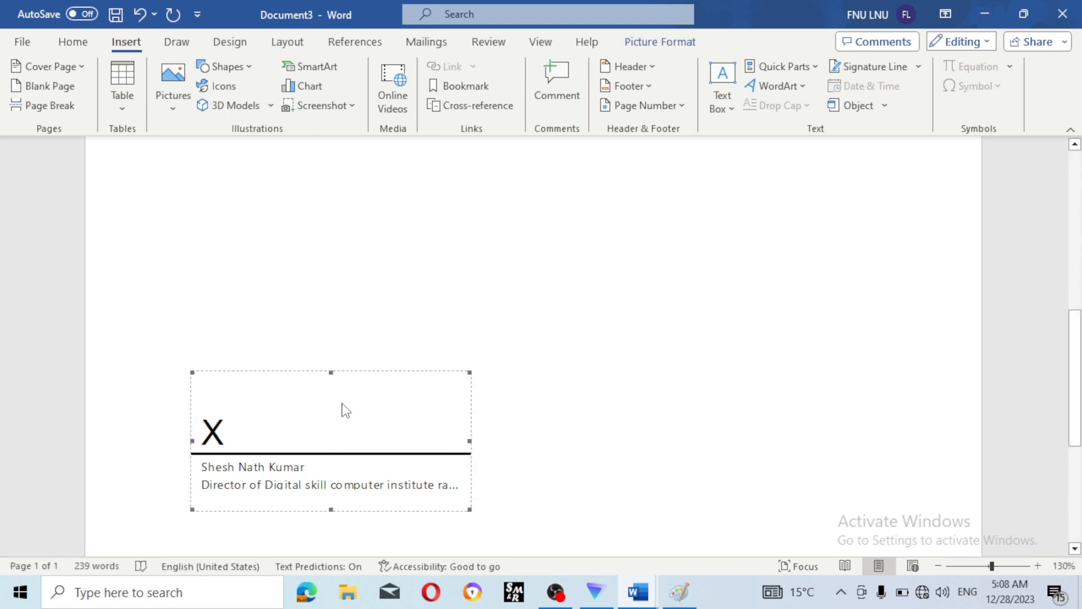
pyautogui.click(365, 372)
pyautogui.click(289, 432)
pyautogui.moveTo(332, 373); pyautogui.dragTo(346, 328)
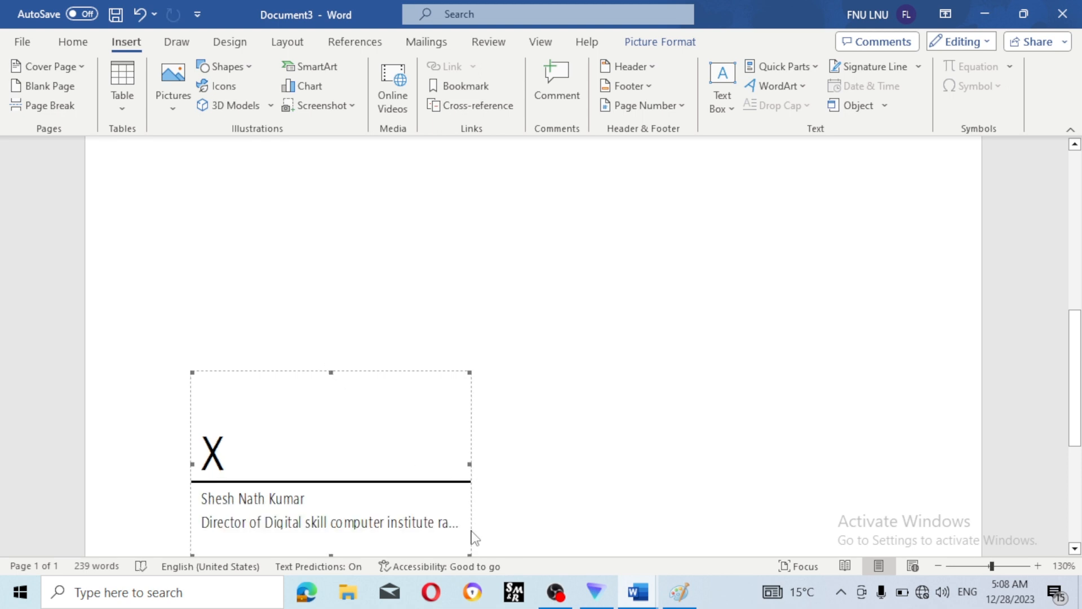
# - Undo the stray move of the signature line and add an empty line below it
pyautogui.scroll(-3, 507, 510)
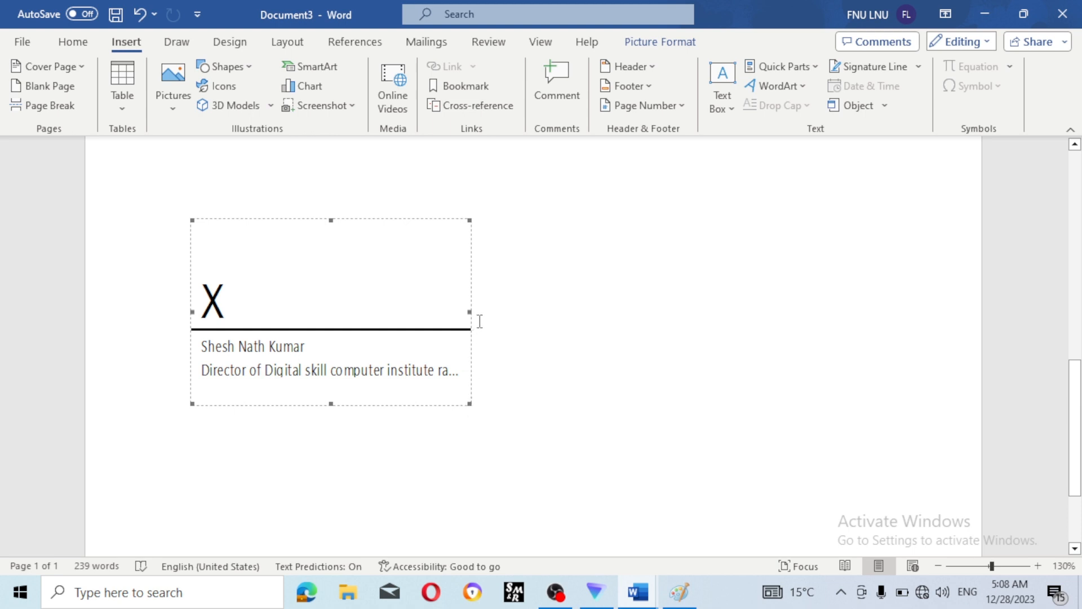
pyautogui.moveTo(471, 289)
pyautogui.mouseDown()
pyautogui.moveTo(633, 297)
pyautogui.moveTo(571, 297)
pyautogui.mouseUp()
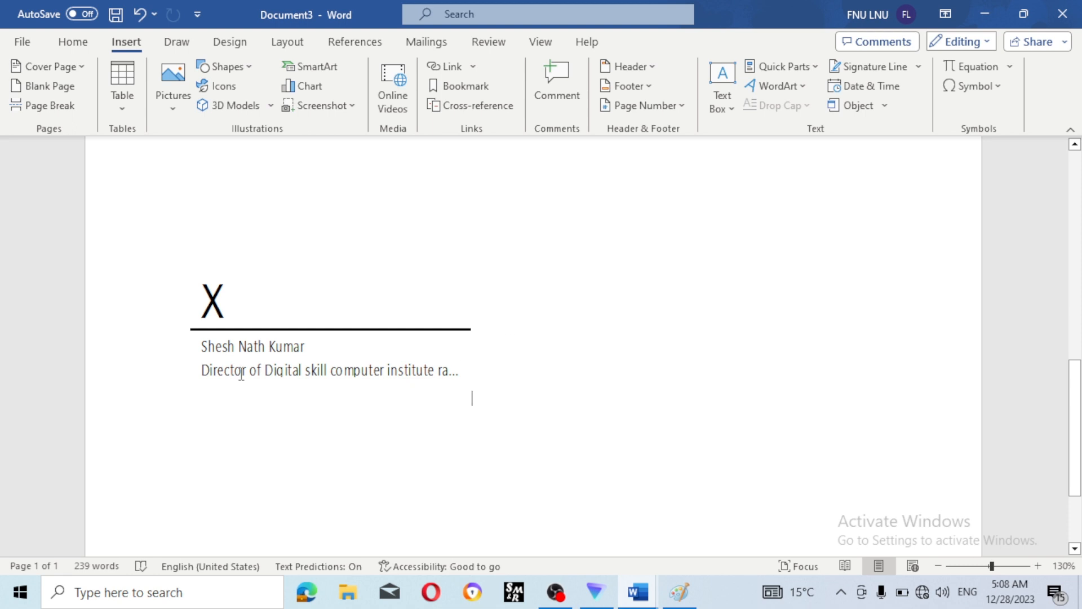
pyautogui.click(202, 367)
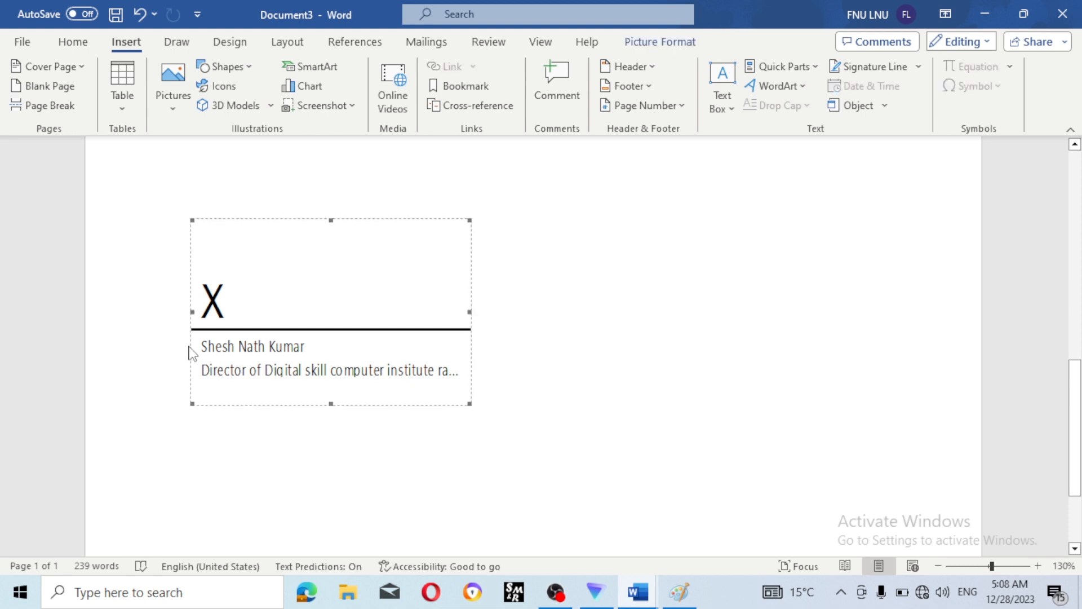
pyautogui.hotkey('ctrl', 'z')
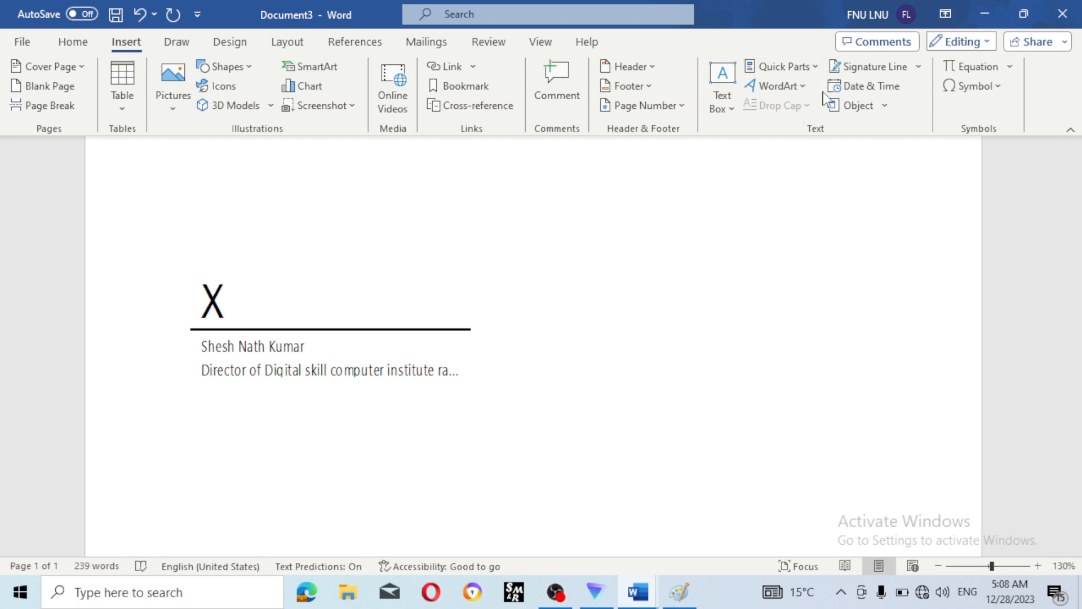
pyautogui.press('Return')
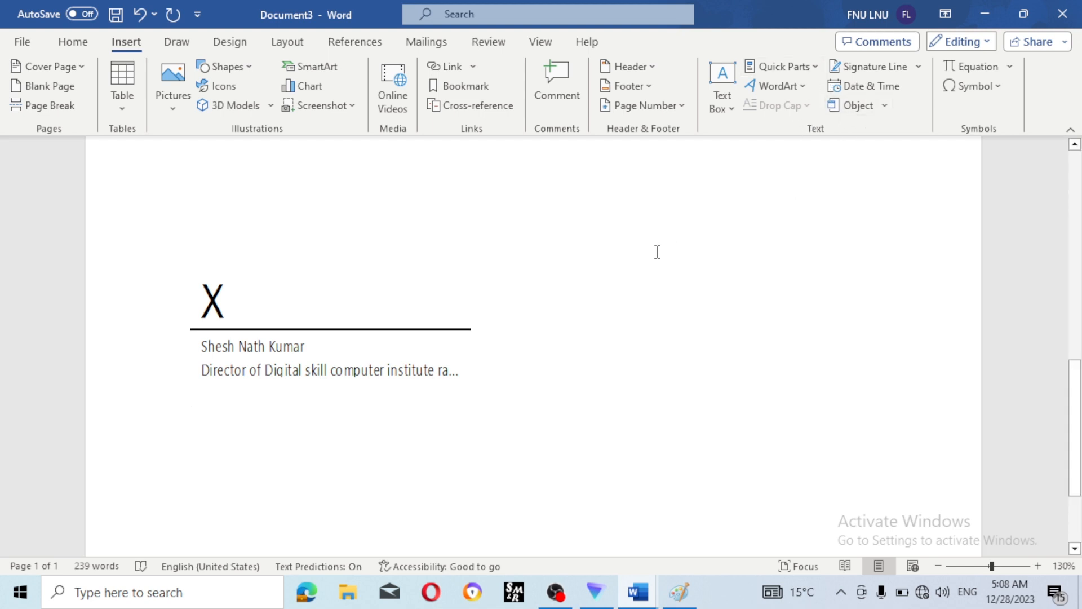
# - Use Click and Type to set the insertion point at the upper right above the signature line
pyautogui.scroll(-2, 336, 272)
pyautogui.scroll(2, 301, 284)
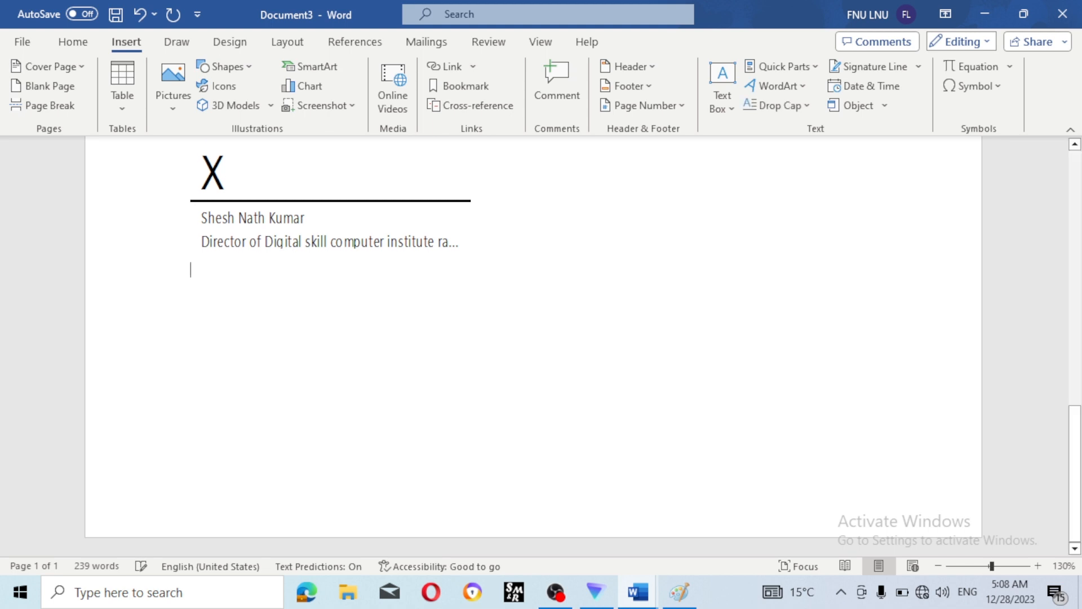
pyautogui.scroll(4, 362, 284)
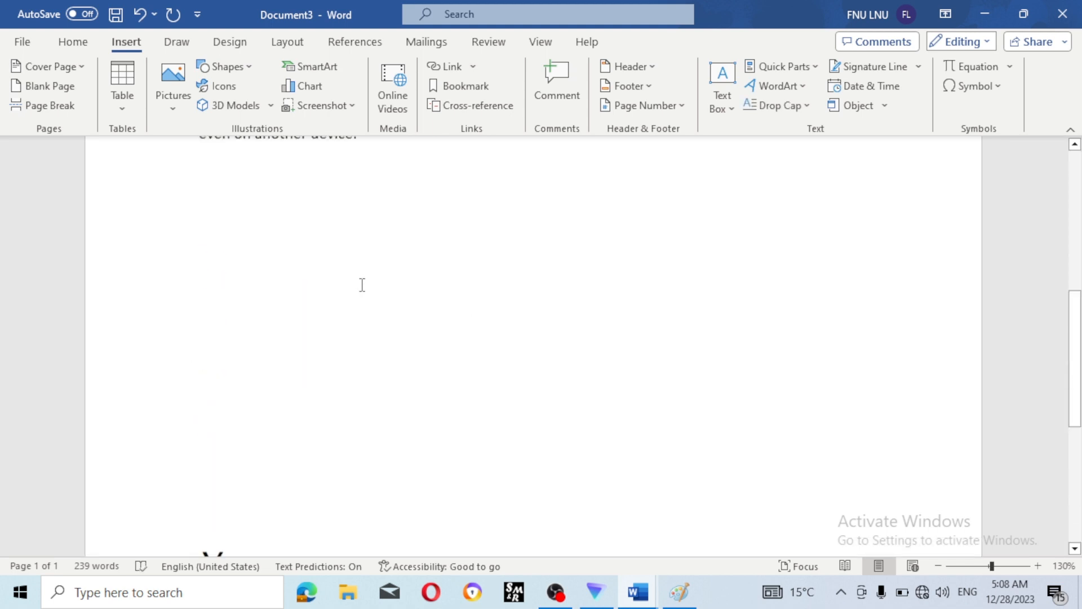
pyautogui.click(341, 276)
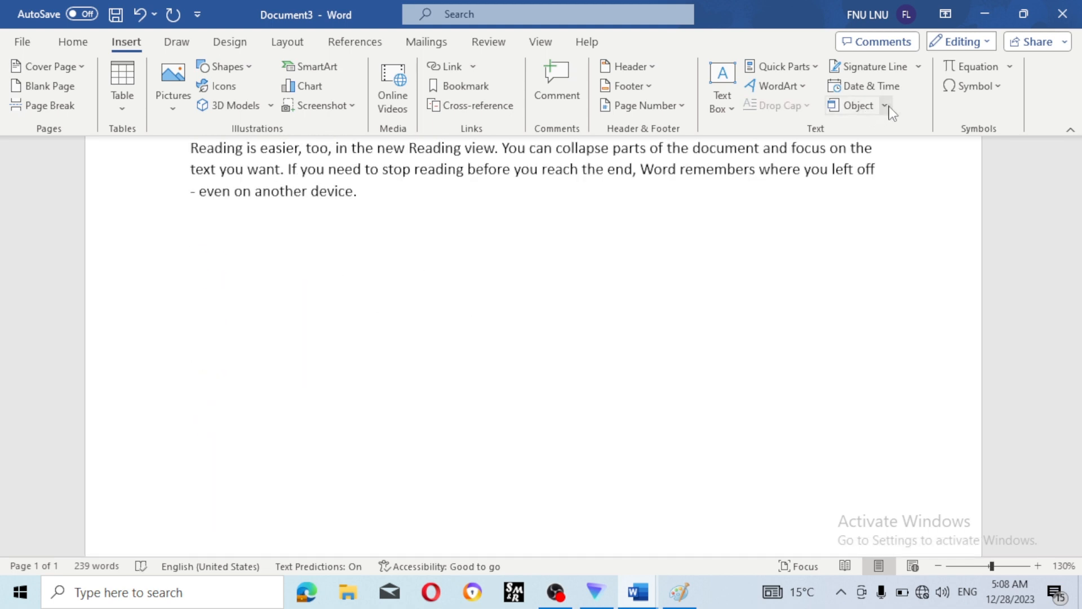
pyautogui.scroll(-2, 411, 368)
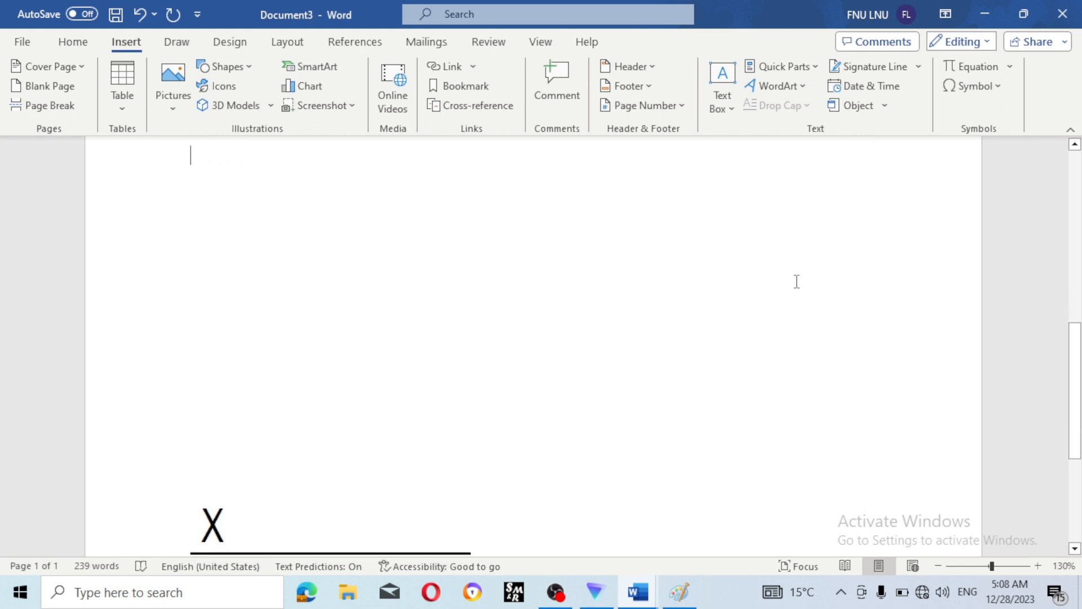
pyautogui.doubleClick(732, 239)
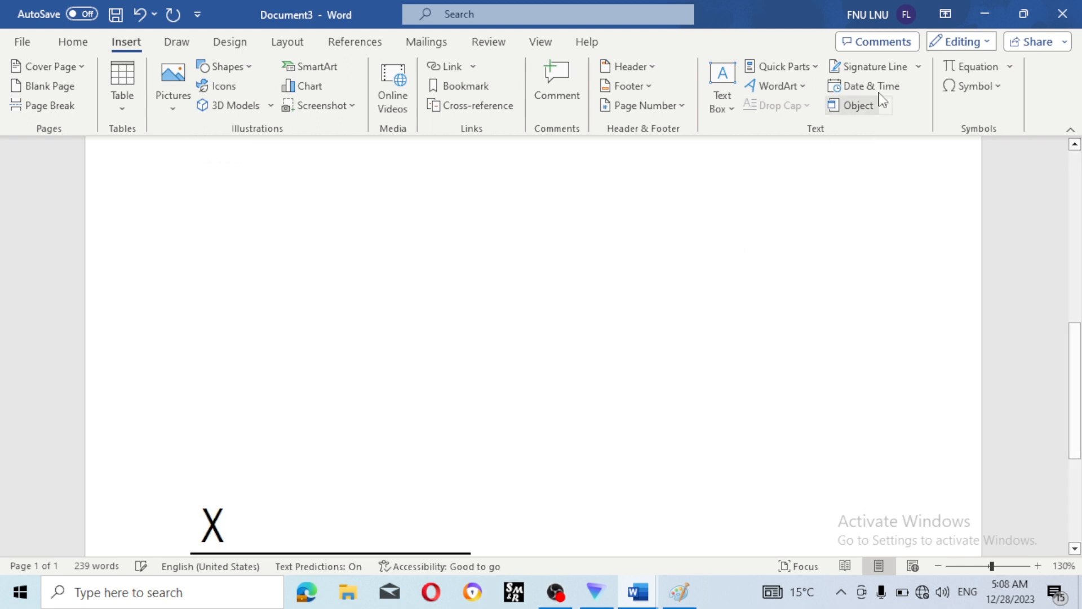
# - Insert the date in 28-Dec-23 format and start a new line below it
pyautogui.click(898, 90)
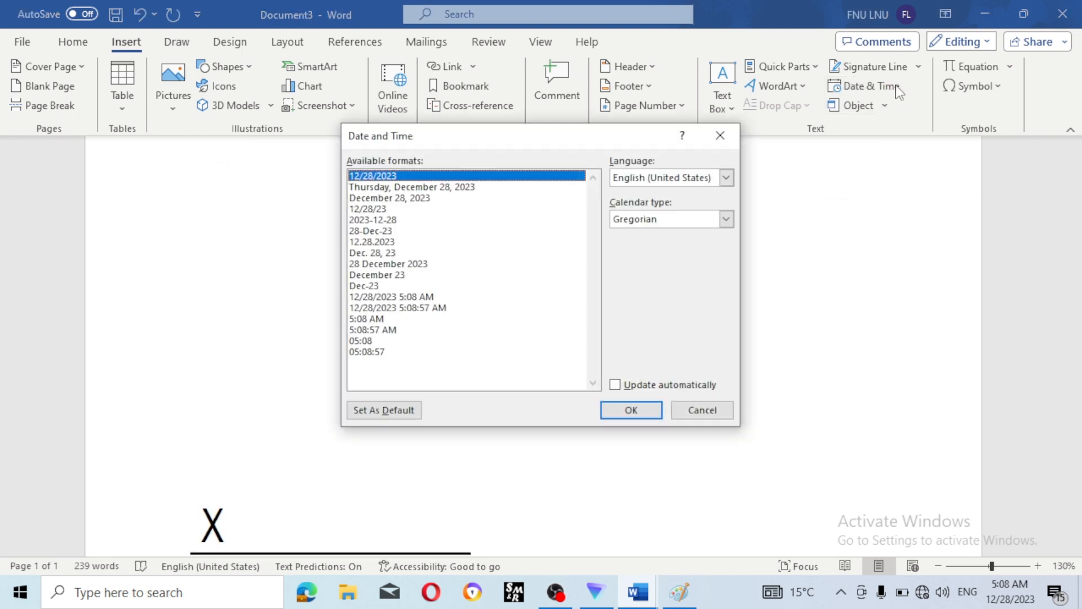
pyautogui.moveTo(464, 246); pyautogui.dragTo(427, 304)
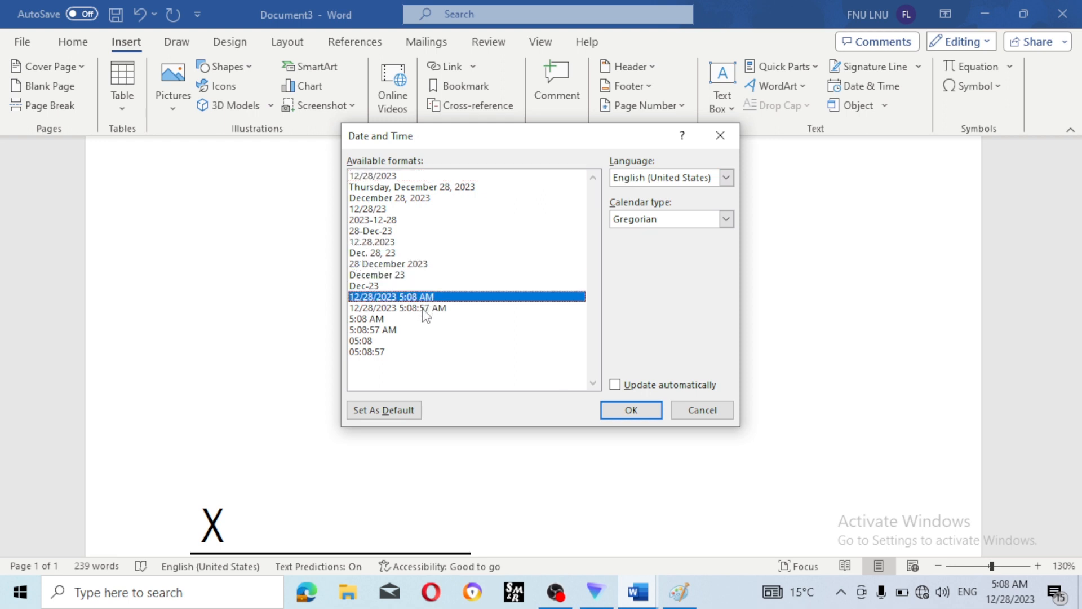
pyautogui.click(389, 178)
pyautogui.click(382, 200)
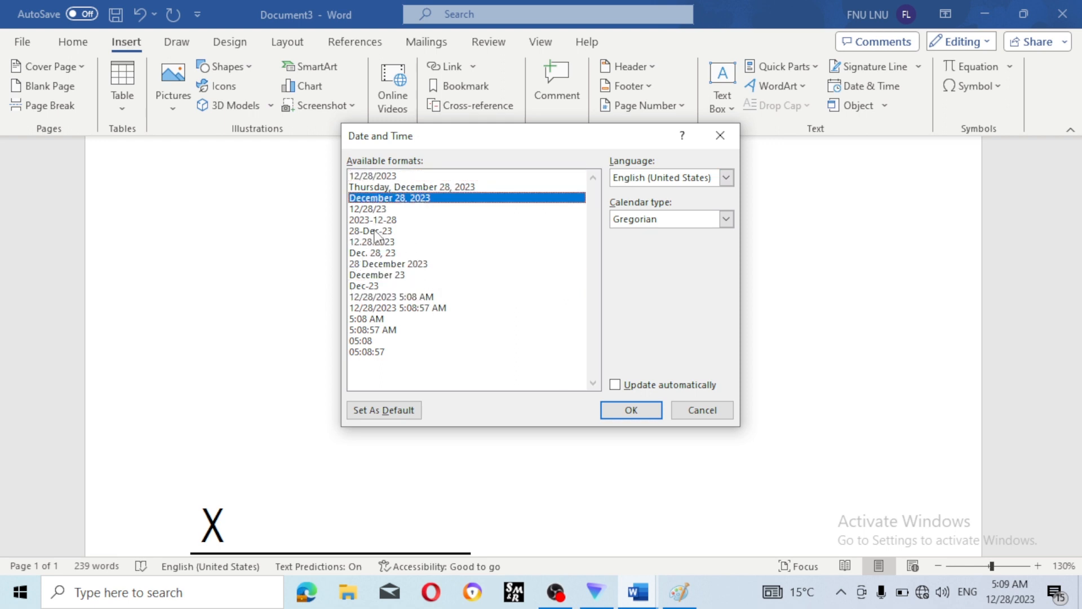
pyautogui.click(377, 232)
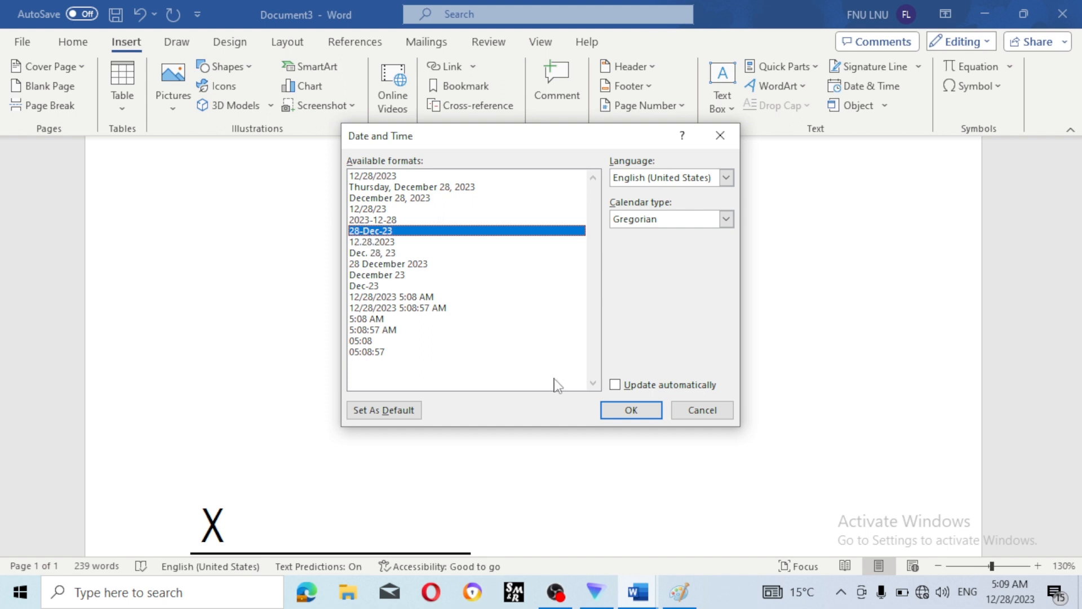
pyautogui.click(625, 414)
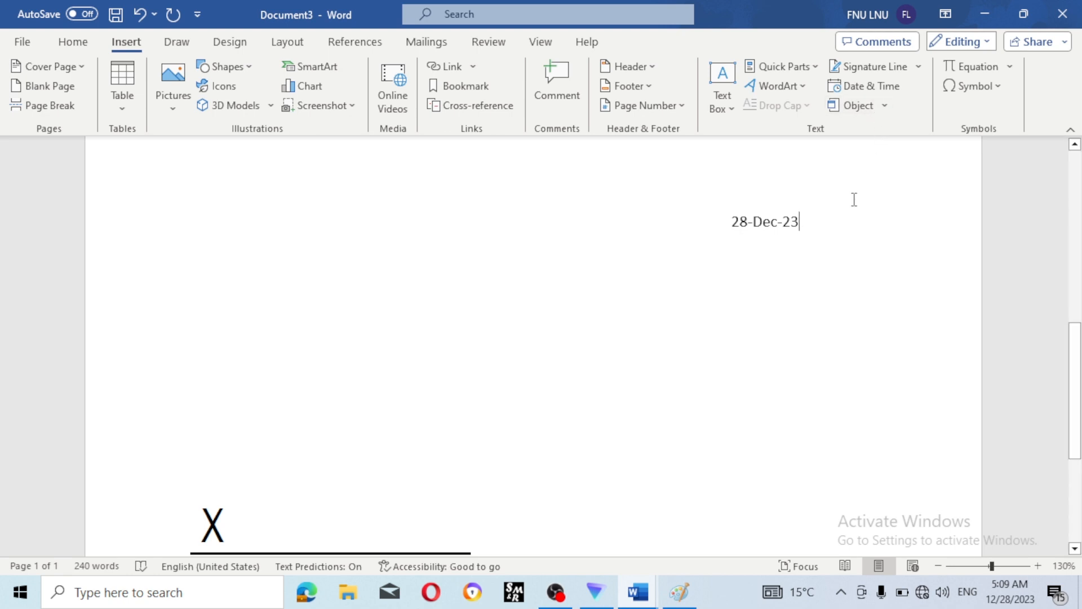
pyautogui.press('Return')
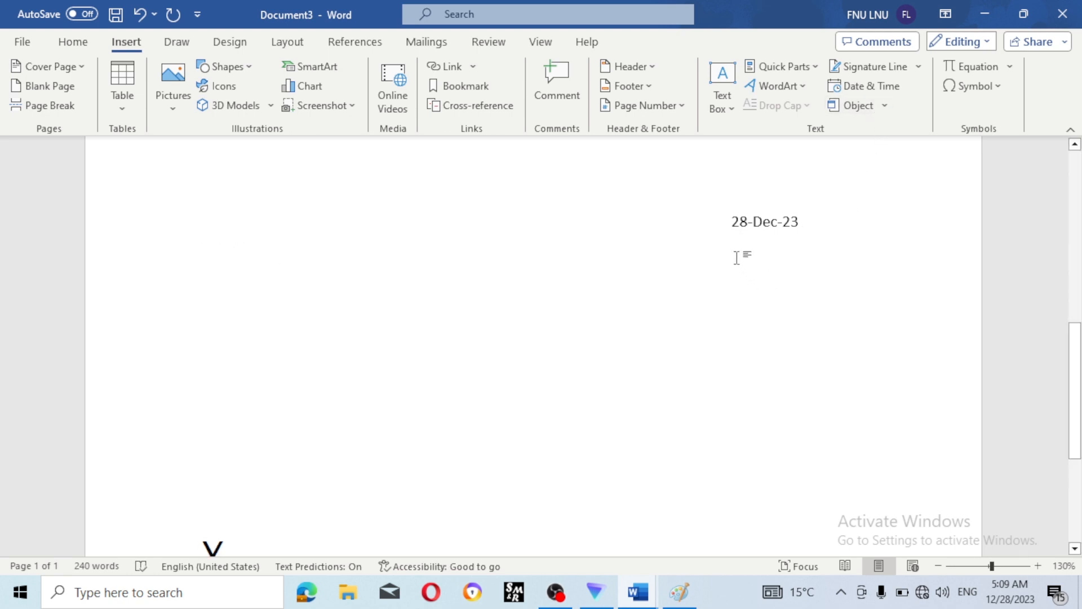
# - Insert the date as 'Thursday, December 28, 2023' and start deleting everything after Thursday
pyautogui.click(888, 88)
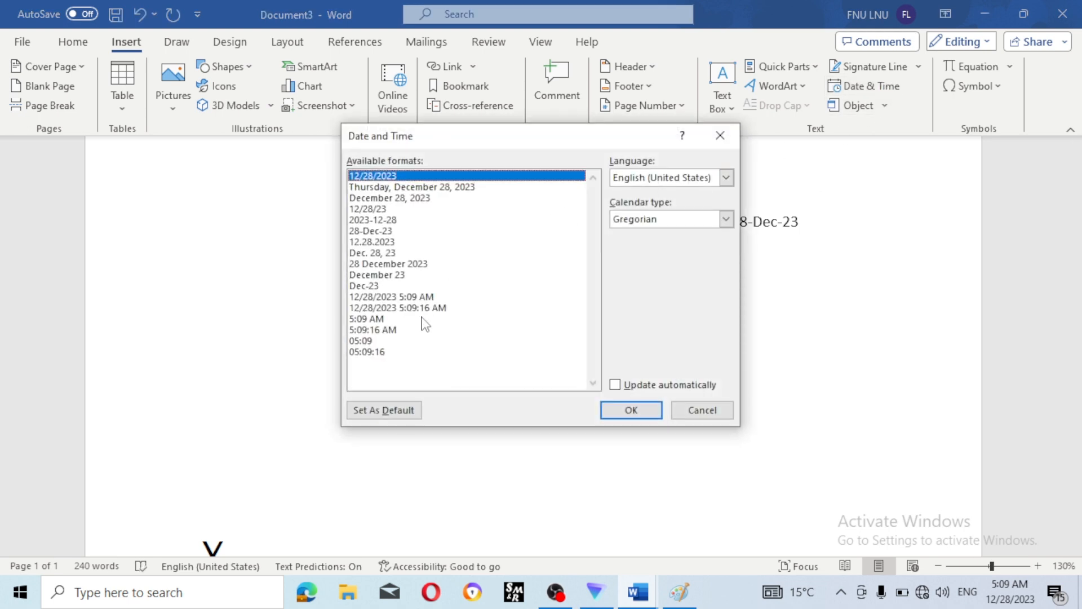
pyautogui.click(399, 191)
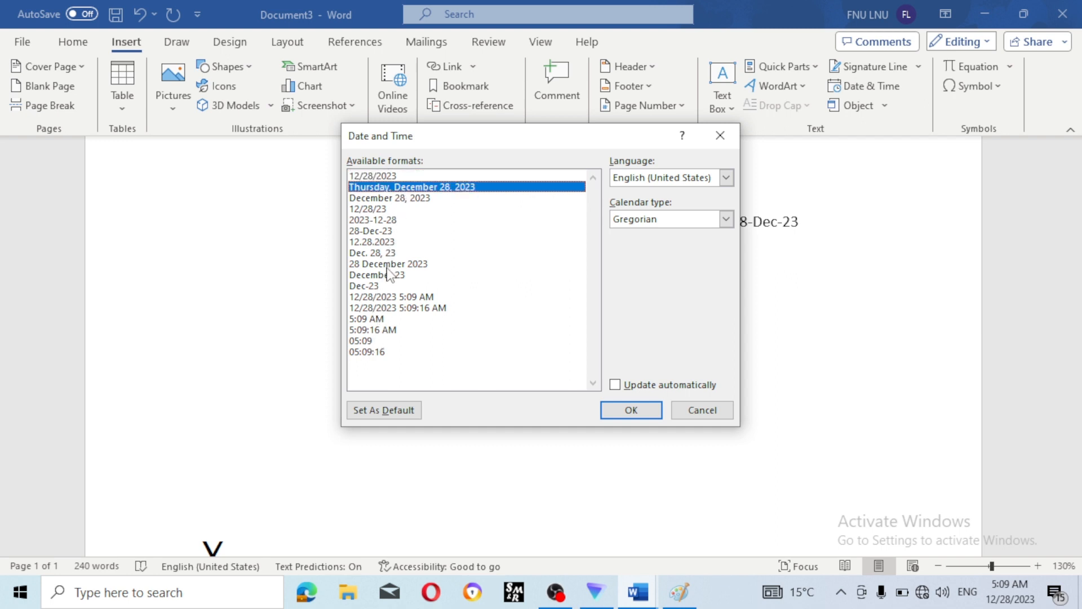
pyautogui.click(631, 410)
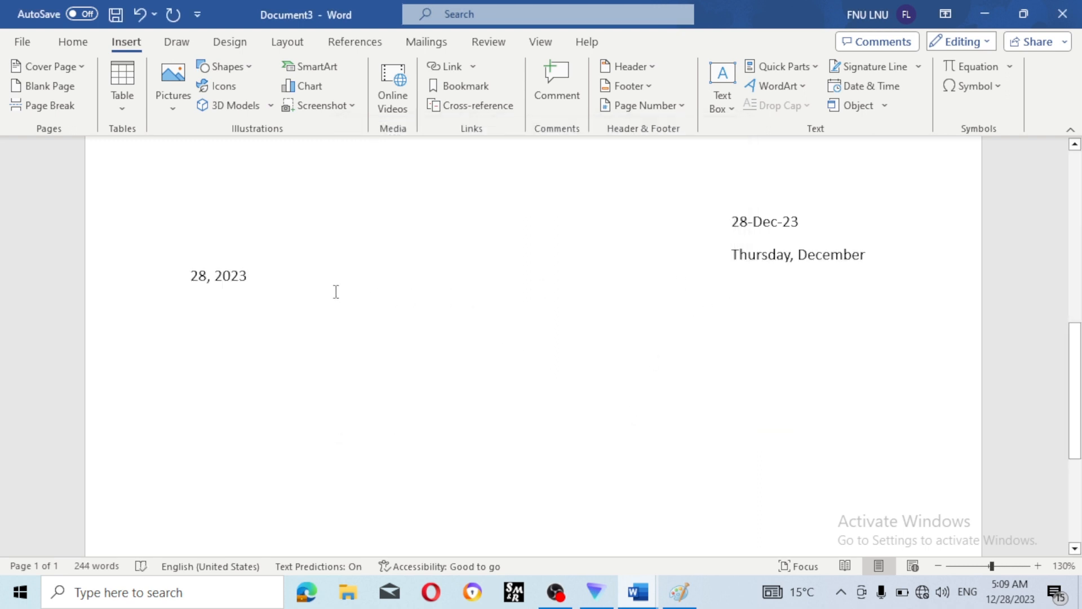
pyautogui.press('BackSpace')
pyautogui.press('BackSpace')
pyautogui.press('BackSpace')
pyautogui.press('BackSpace')
pyautogui.press('BackSpace')
pyautogui.press('BackSpace')
pyautogui.press('BackSpace')
pyautogui.press('BackSpace')
pyautogui.press('BackSpace')
pyautogui.press('BackSpace')
pyautogui.press('BackSpace')
pyautogui.press('BackSpace')
pyautogui.press('BackSpace')
pyautogui.press('BackSpace')
pyautogui.press('BackSpace')
pyautogui.press('BackSpace')
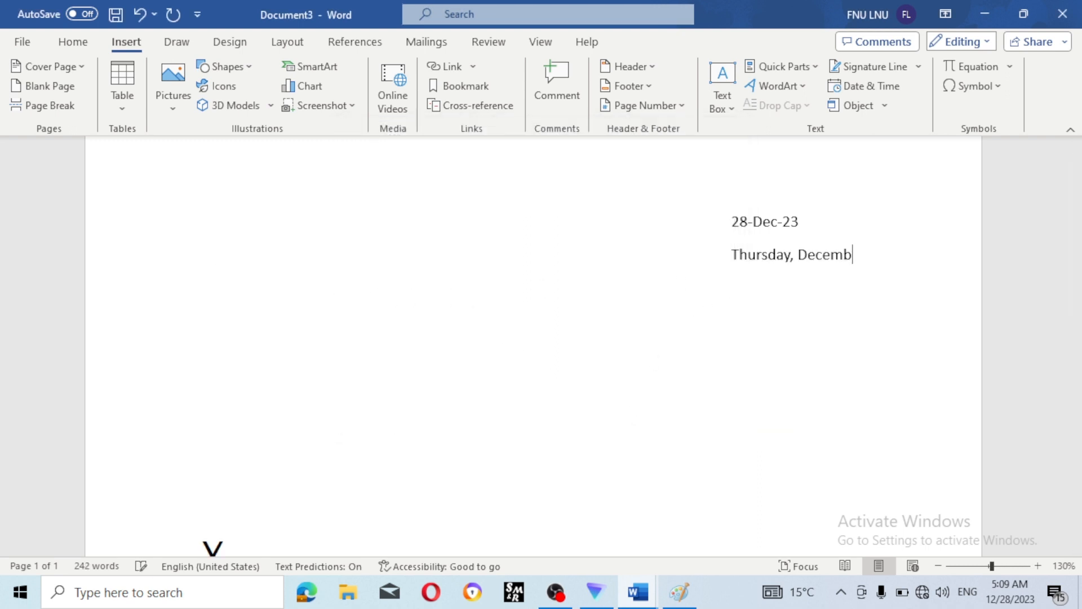
pyautogui.press('BackSpace')
pyautogui.press('BackSpace')
pyautogui.press('BackSpace')
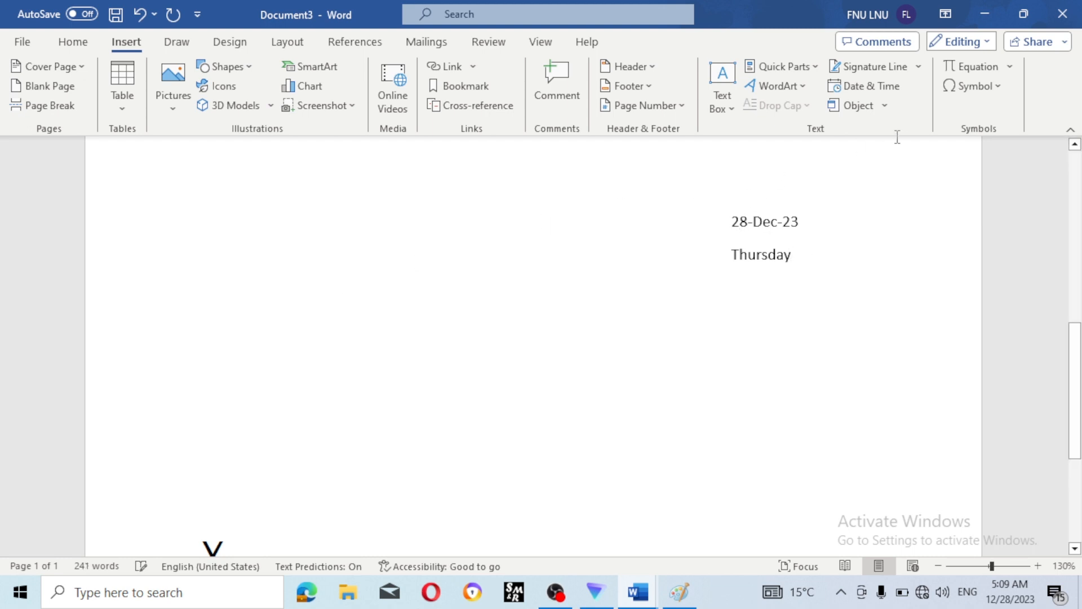
# - Embed a new WordPad Document object from the Object dialog
pyautogui.click(886, 106)
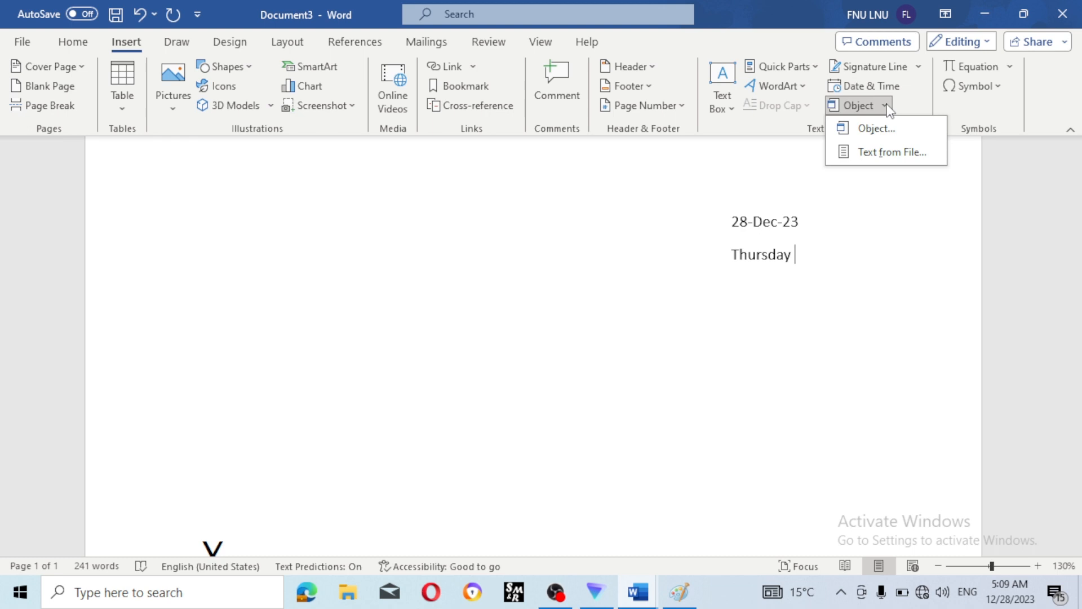
pyautogui.click(891, 138)
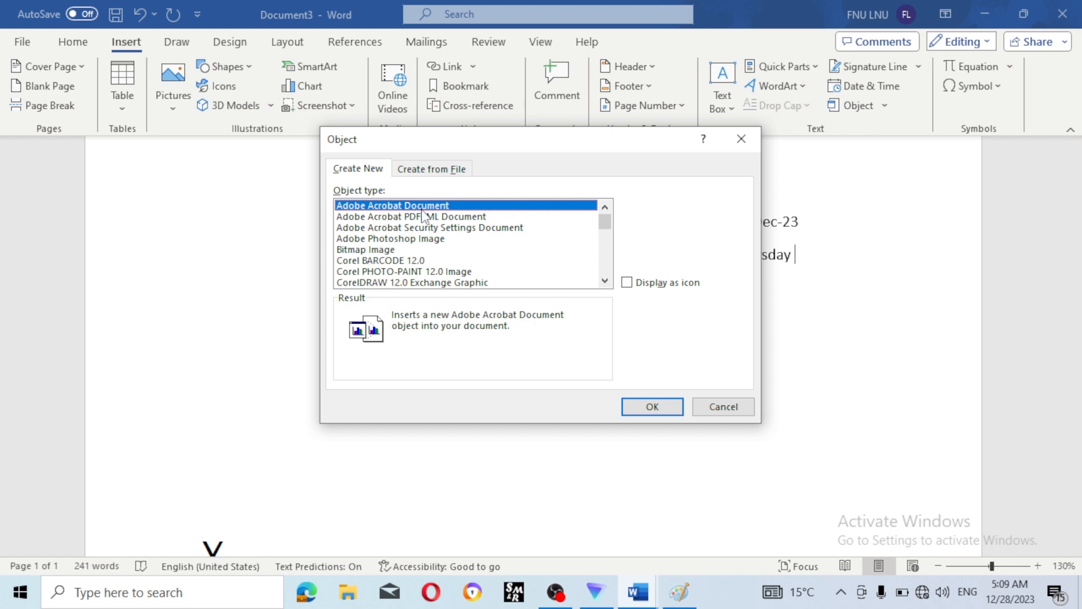
pyautogui.scroll(-2, 406, 237)
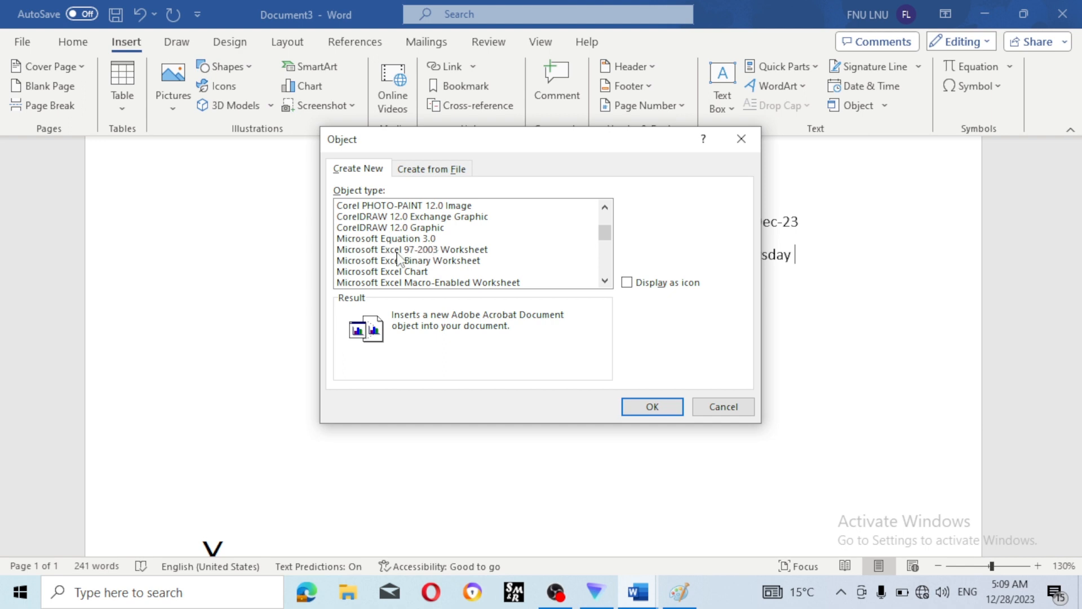
pyautogui.scroll(-1, 427, 258)
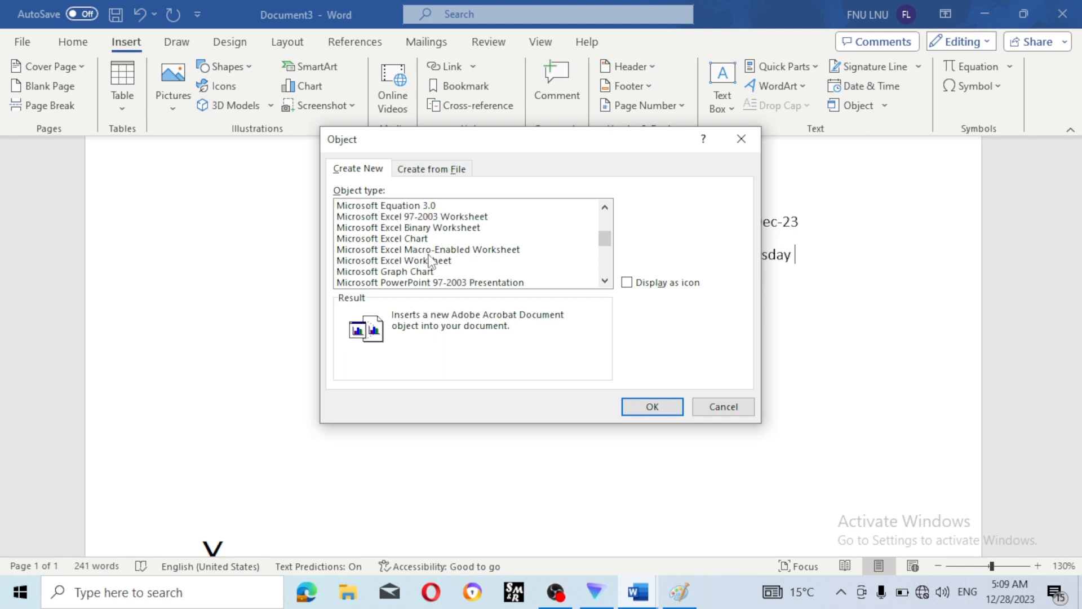
pyautogui.scroll(-3, 432, 265)
pyautogui.scroll(-2, 460, 276)
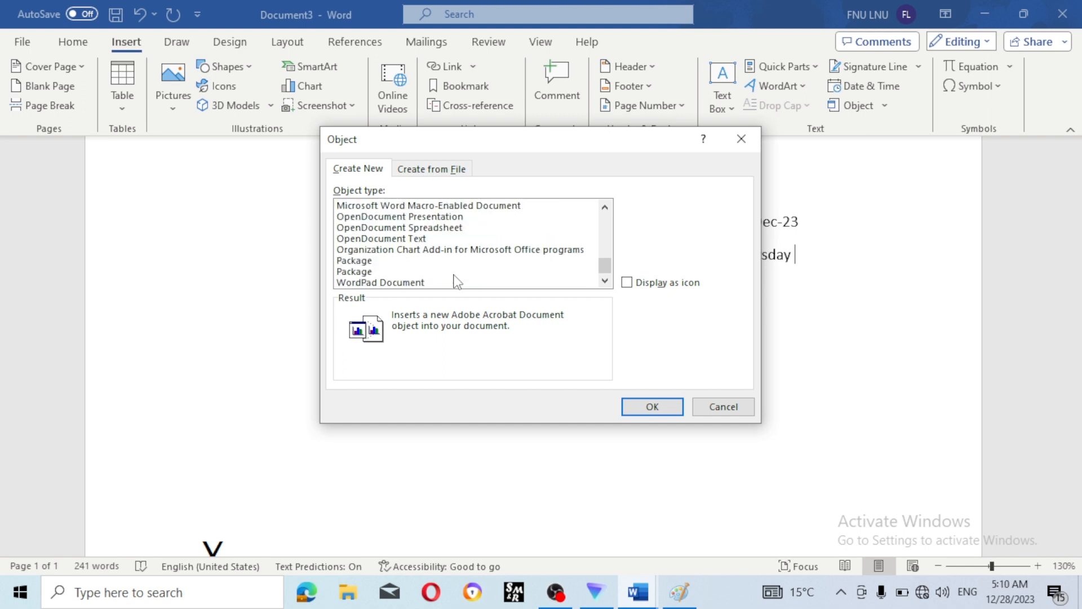
pyautogui.click(414, 282)
pyautogui.click(674, 408)
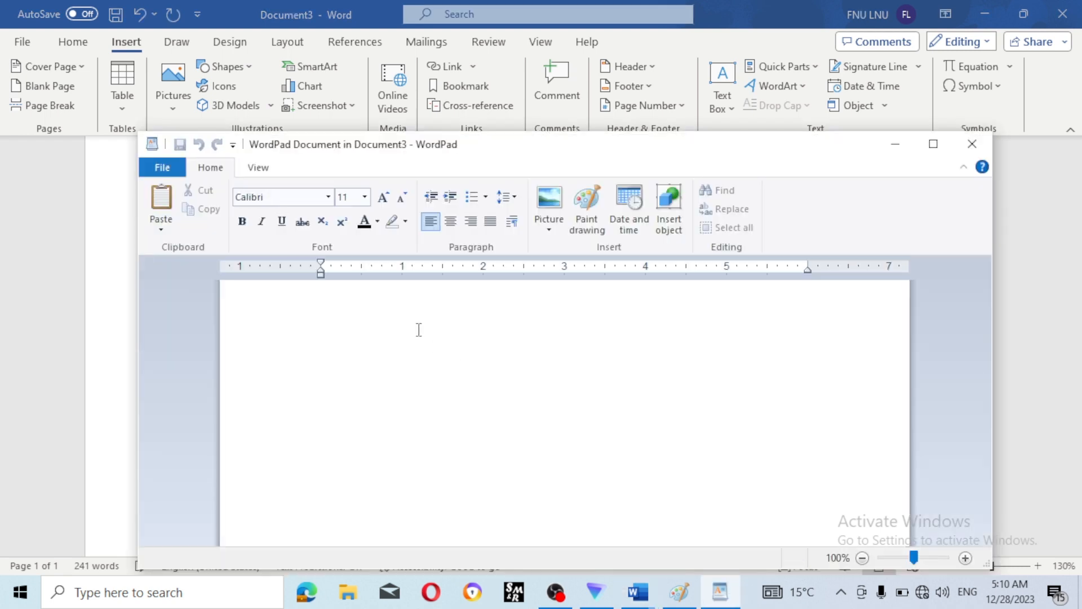
# - Write 'ram is very horm full person' in the WordPad object and return to Word
pyautogui.write('ram is very horm full person')
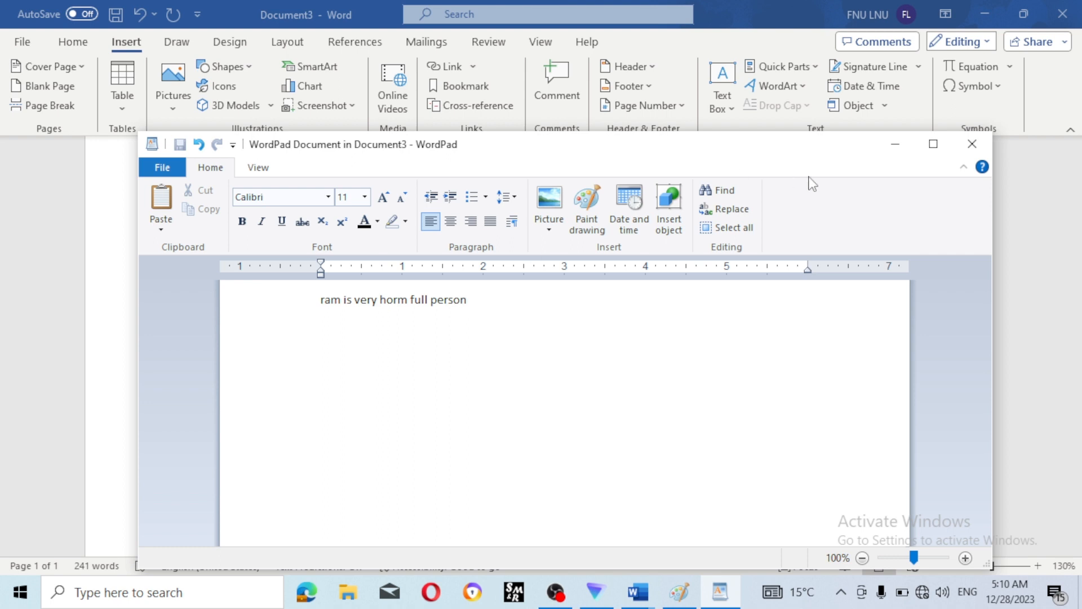
pyautogui.click(972, 144)
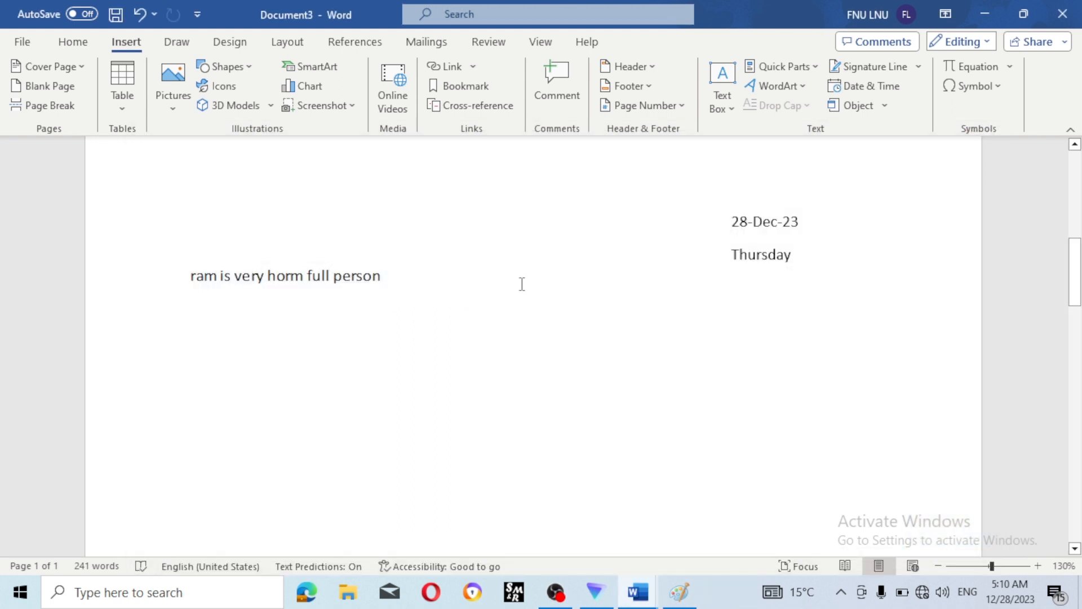
pyautogui.click(271, 284)
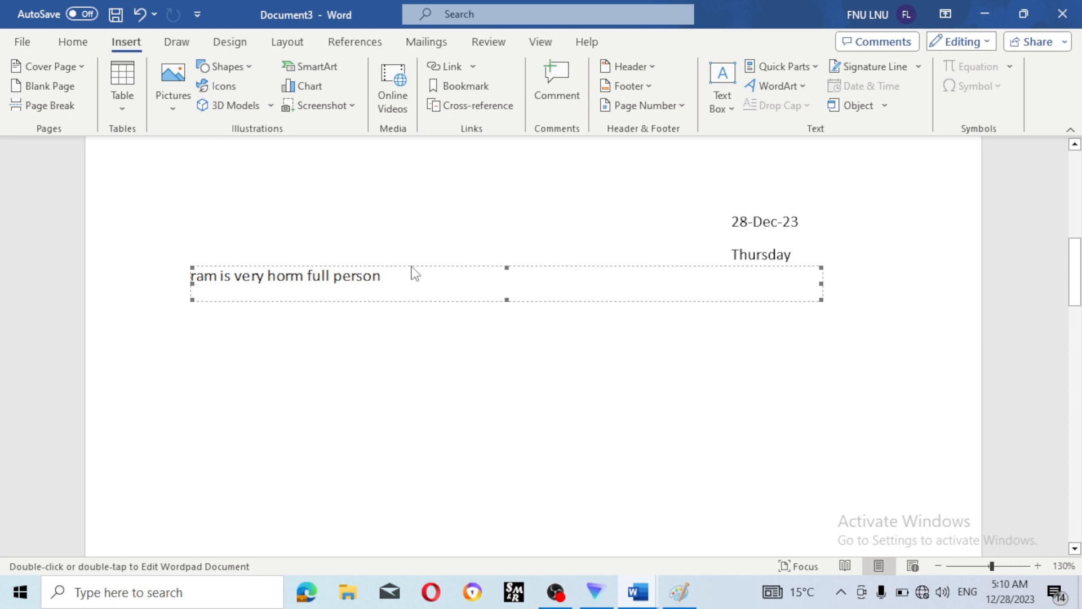
# - Remove the embedded WordPad object, then browse the Equation gallery without inserting anything
pyautogui.hotkey('ctrl', 'z')
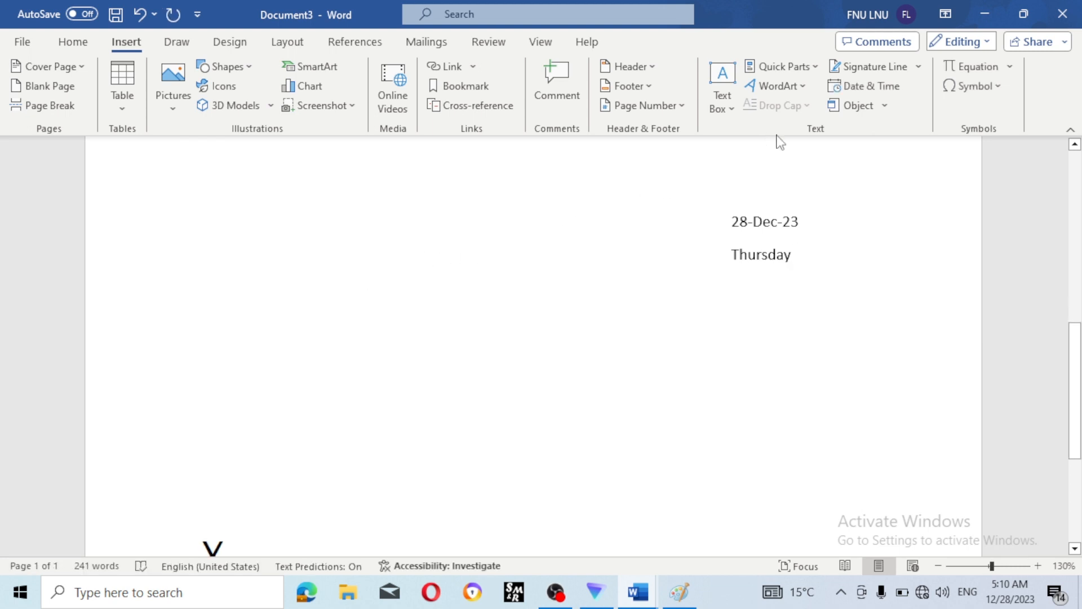
pyautogui.click(1009, 71)
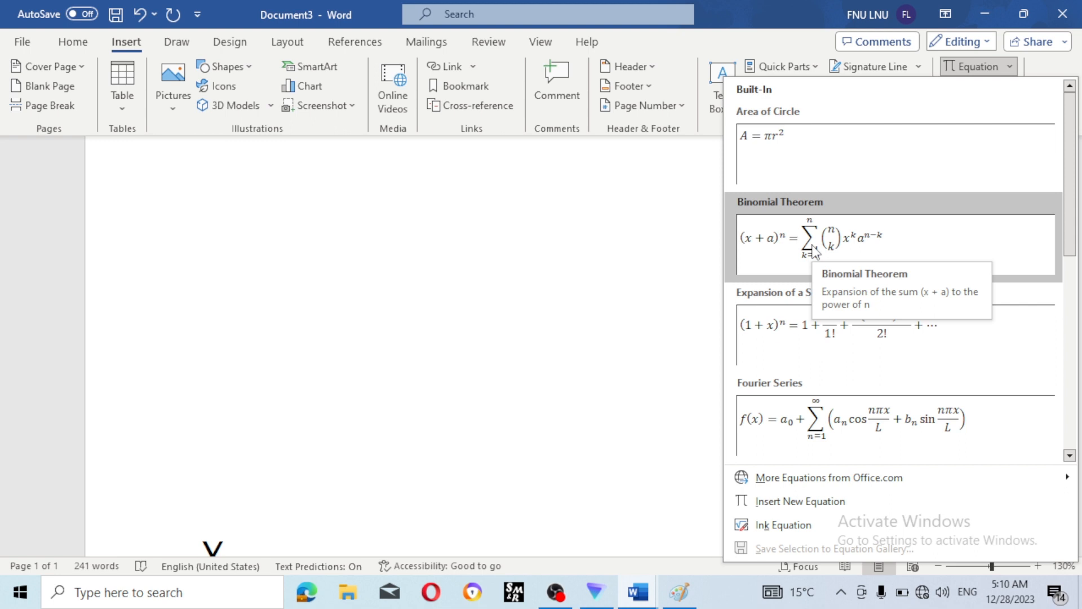
pyautogui.scroll(-5, 797, 285)
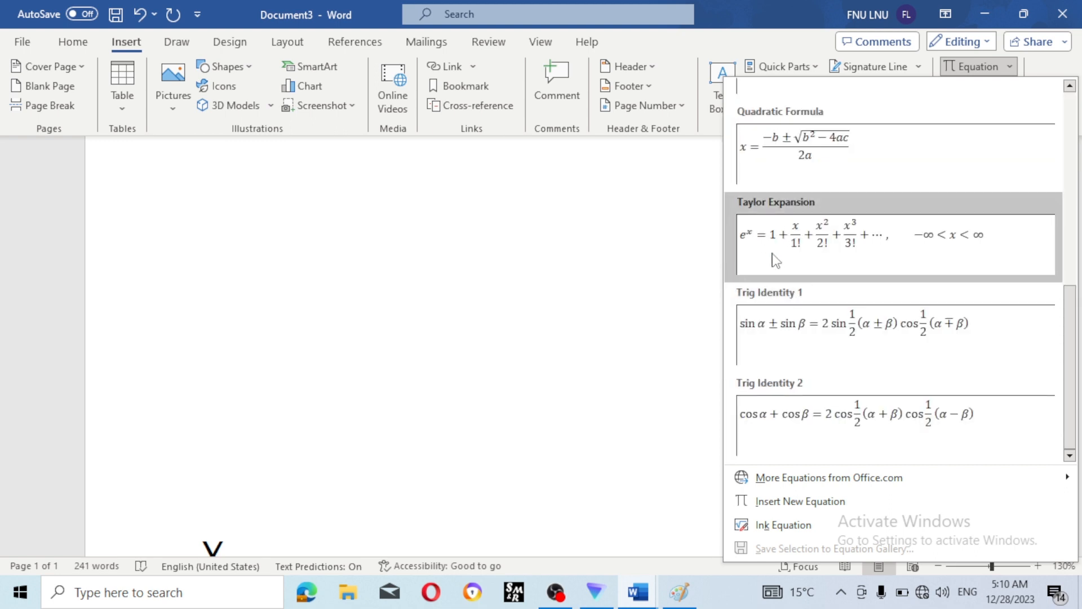
pyautogui.click(660, 292)
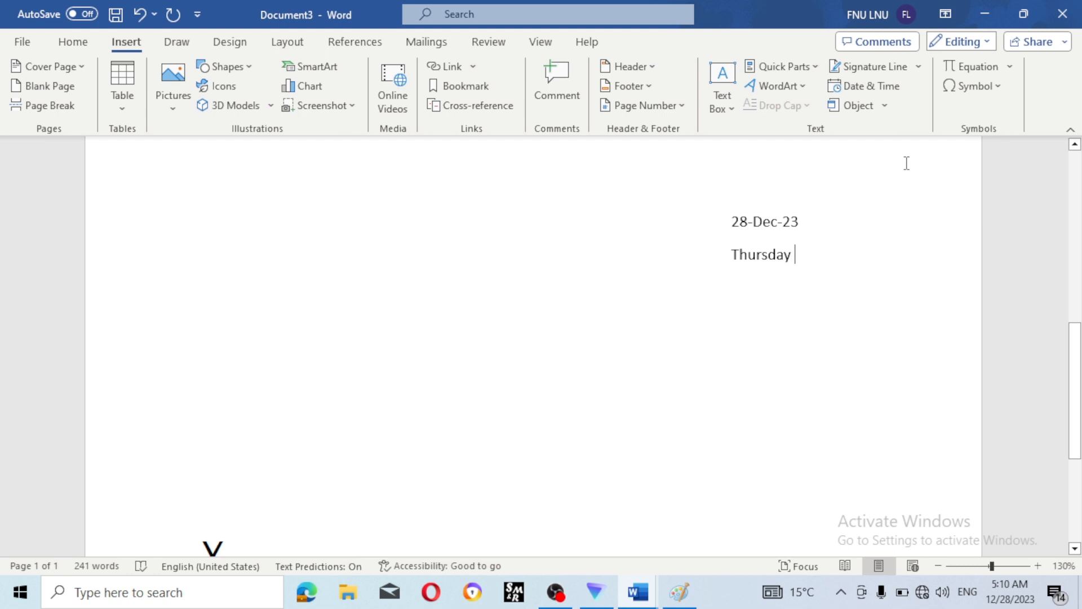
# - Select the club symbol ♣ in More Symbols and try a Ctrl+Shift+A shortcut without assigning it
pyautogui.click(997, 88)
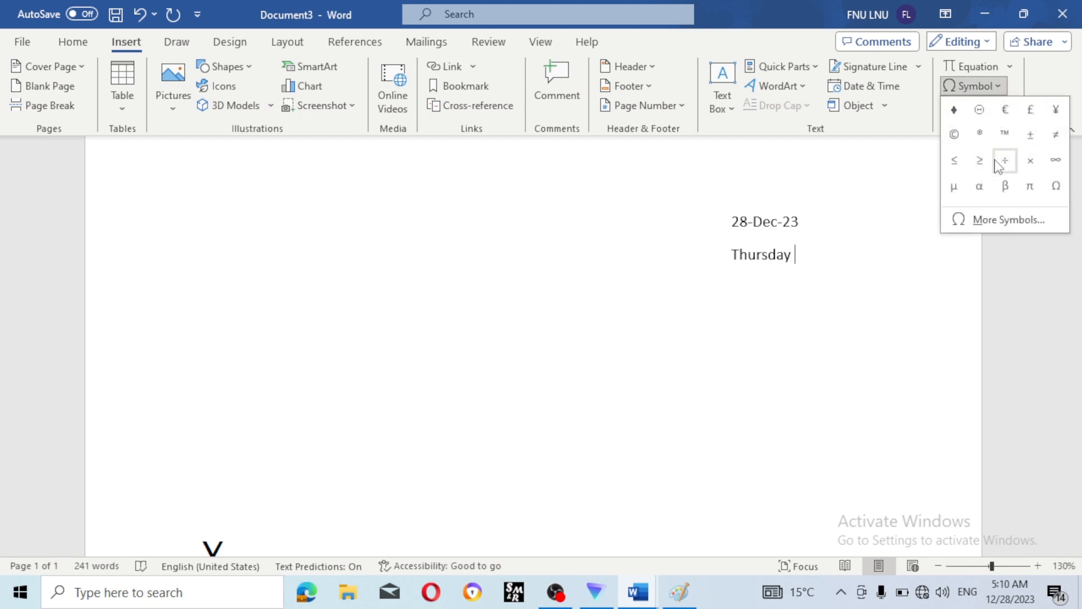
pyautogui.click(1019, 219)
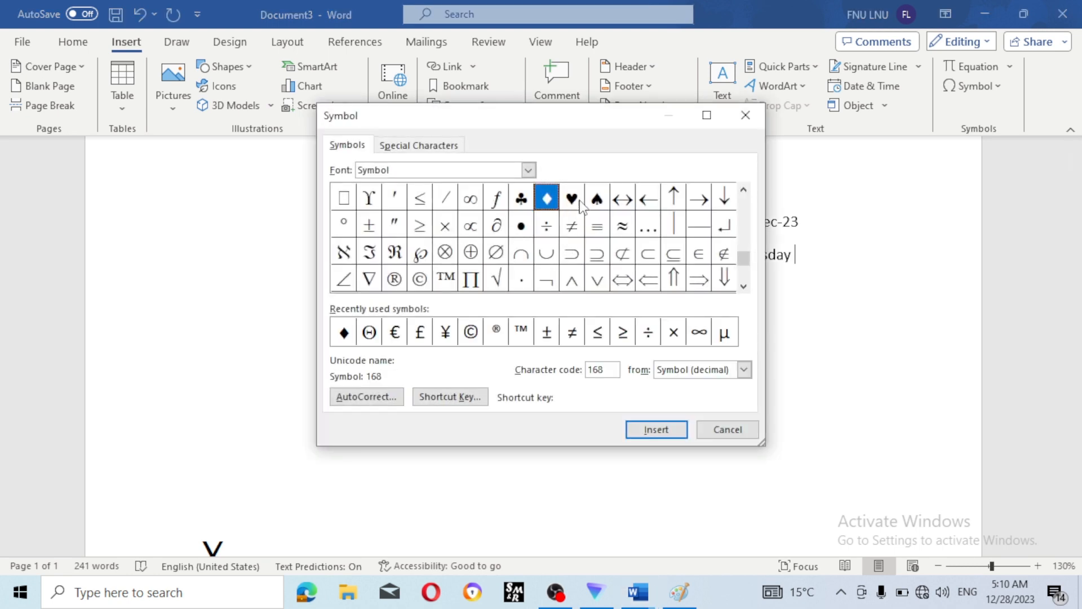
pyautogui.click(580, 204)
pyautogui.click(600, 204)
pyautogui.click(574, 207)
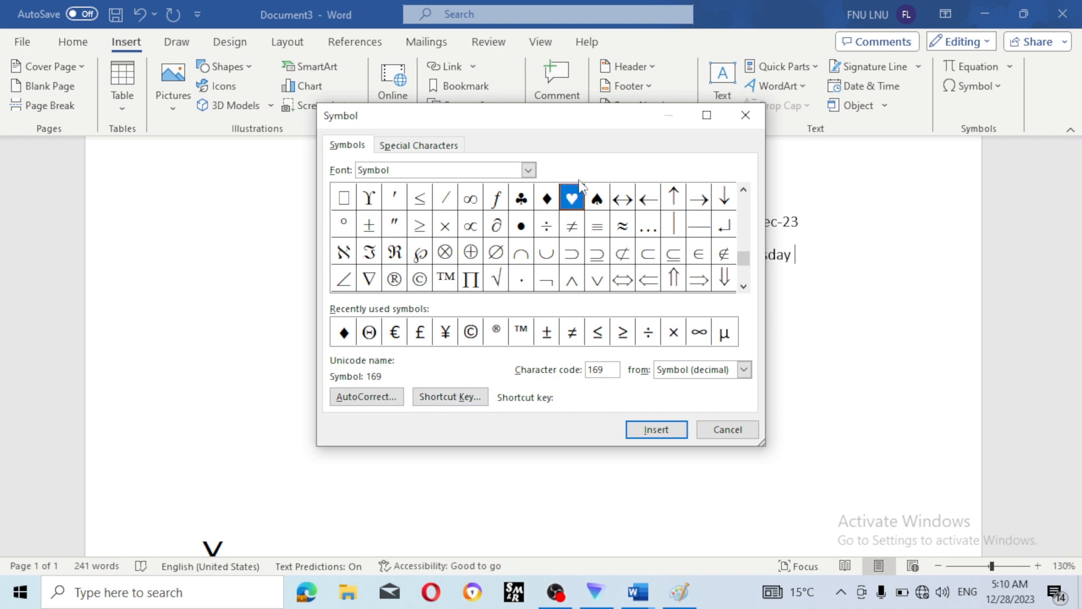
pyautogui.click(520, 202)
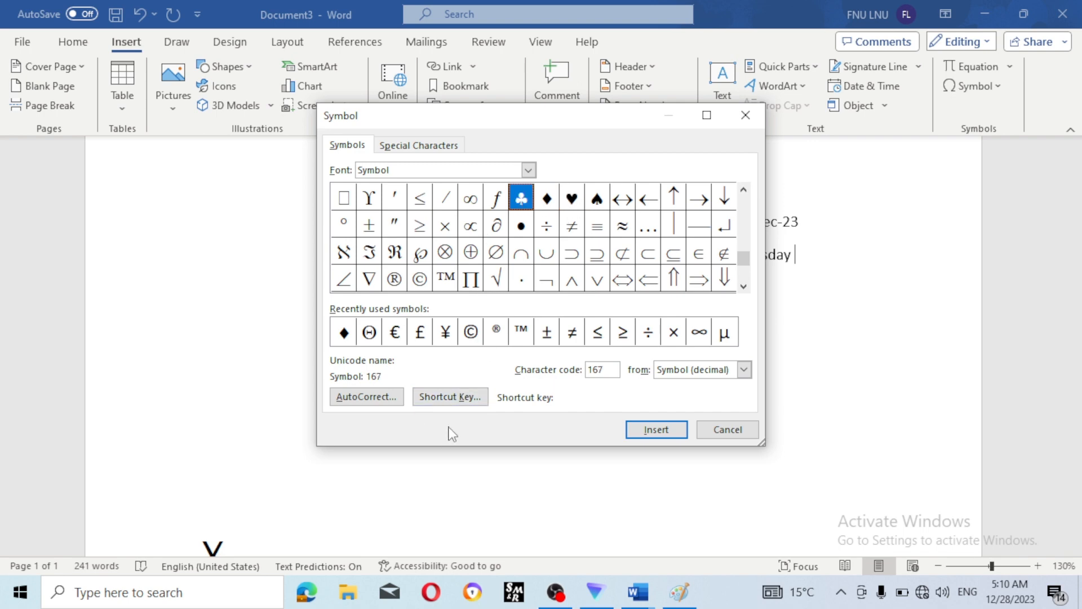
pyautogui.click(463, 399)
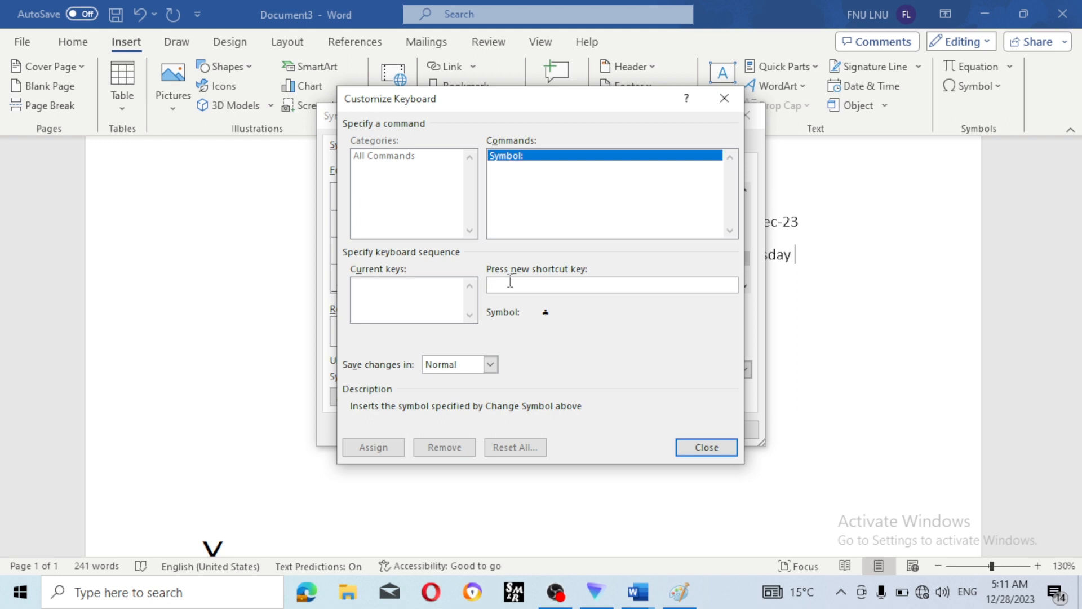
pyautogui.hotkey('ctrl', 'shift', 'a')
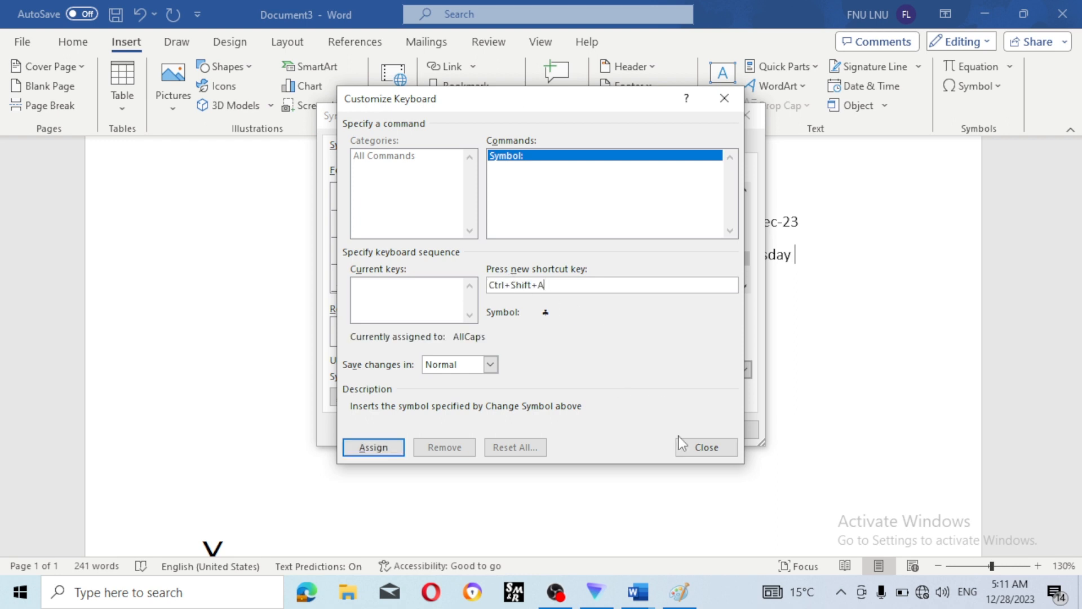
pyautogui.click(700, 448)
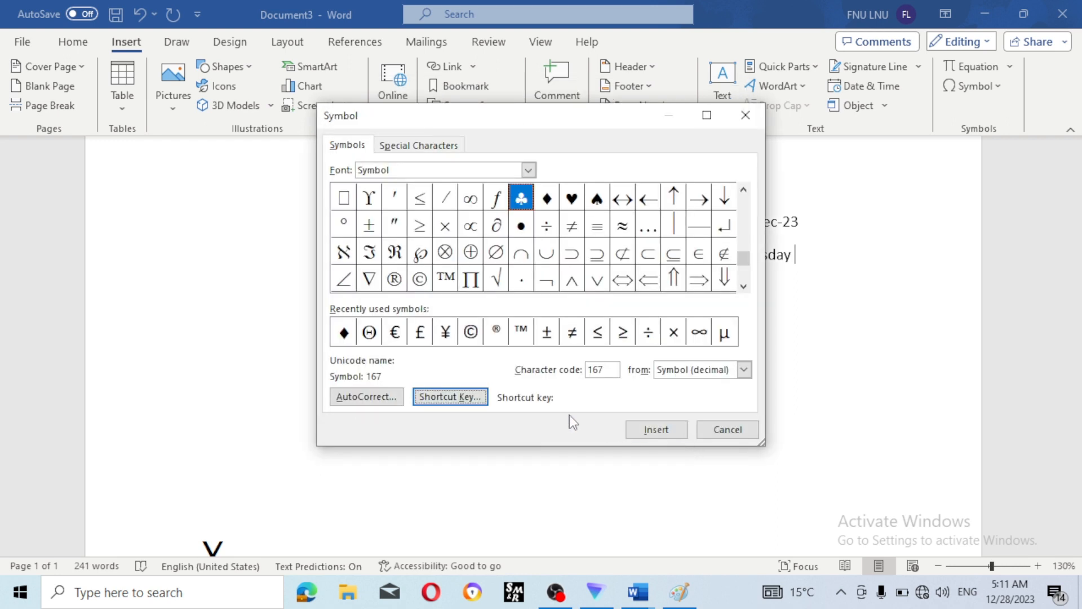
# - Insert ♣ after Thursday and return to the empty line below
pyautogui.click(656, 432)
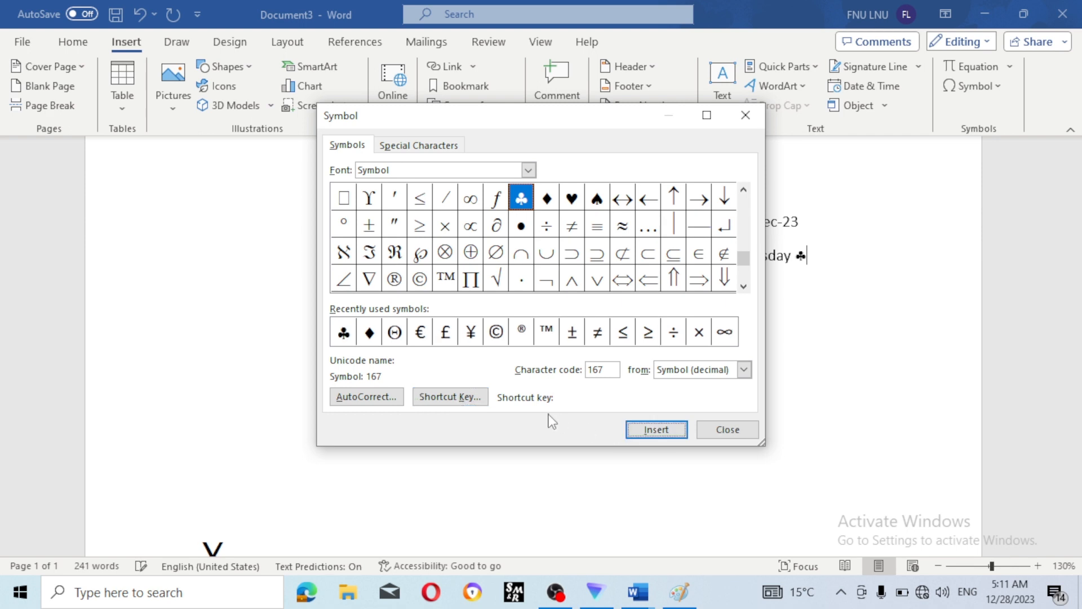
pyautogui.click(715, 432)
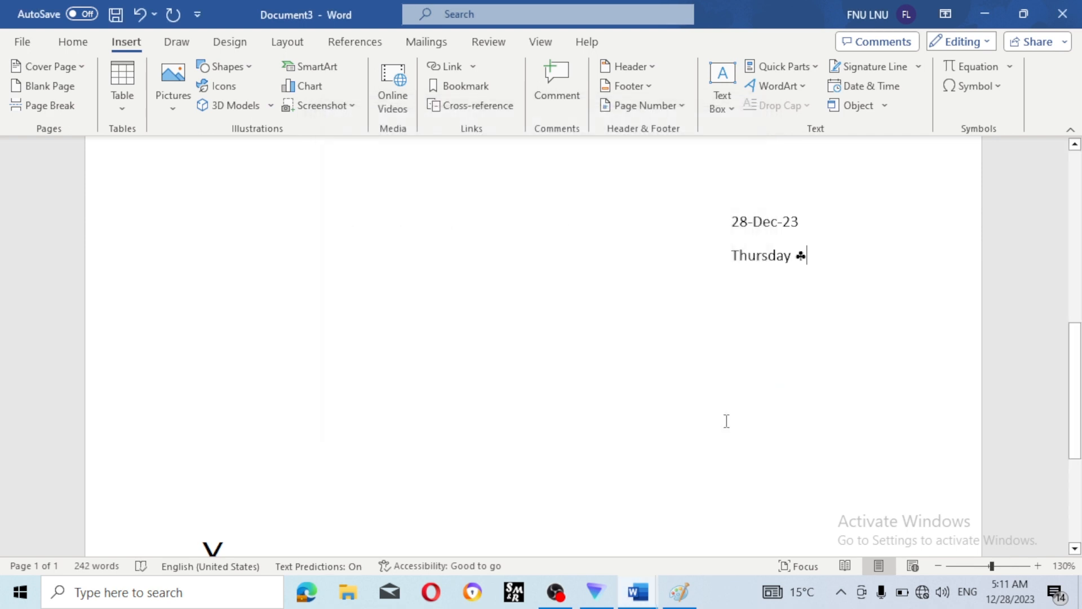
pyautogui.click(388, 329)
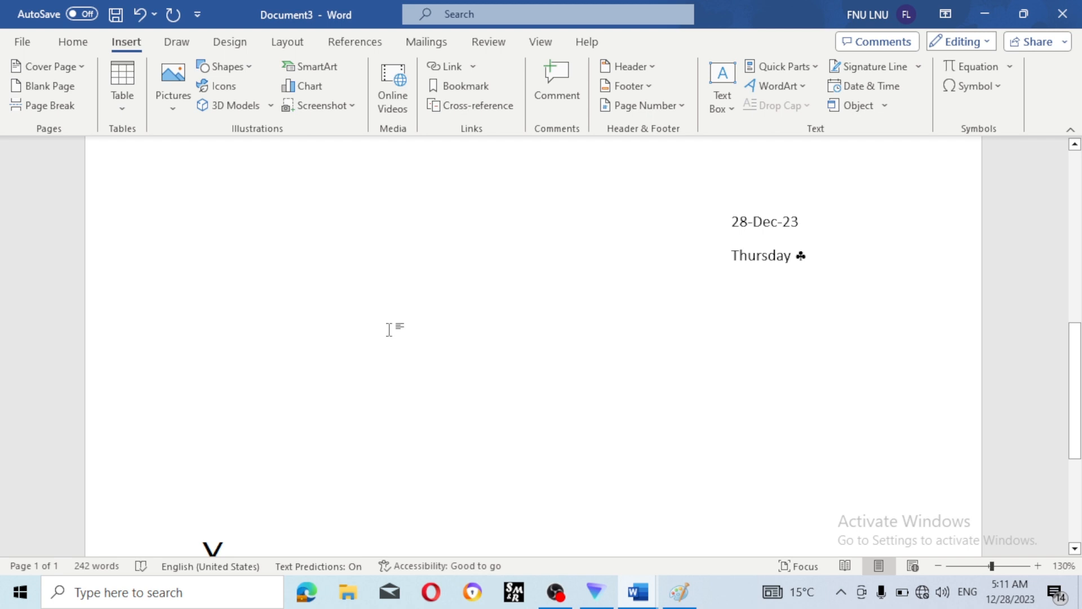